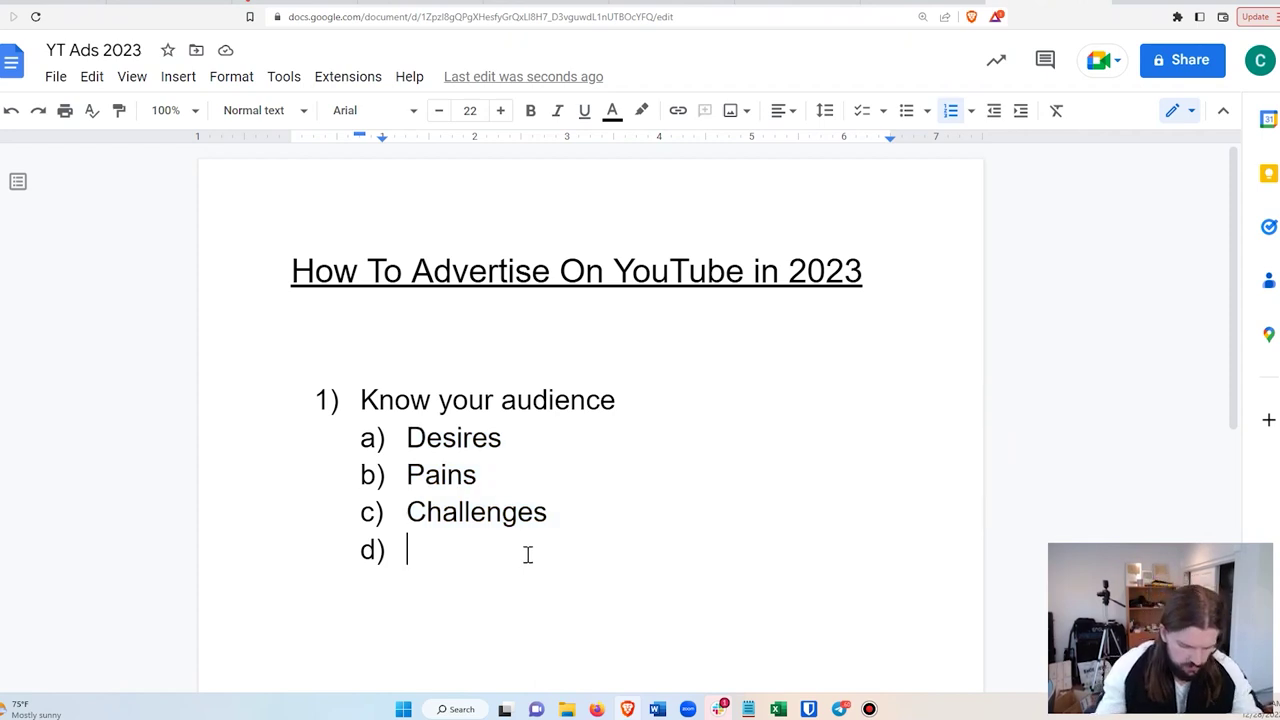
- Enter "Sophistication" as item d under "Know your audience"
type("So")
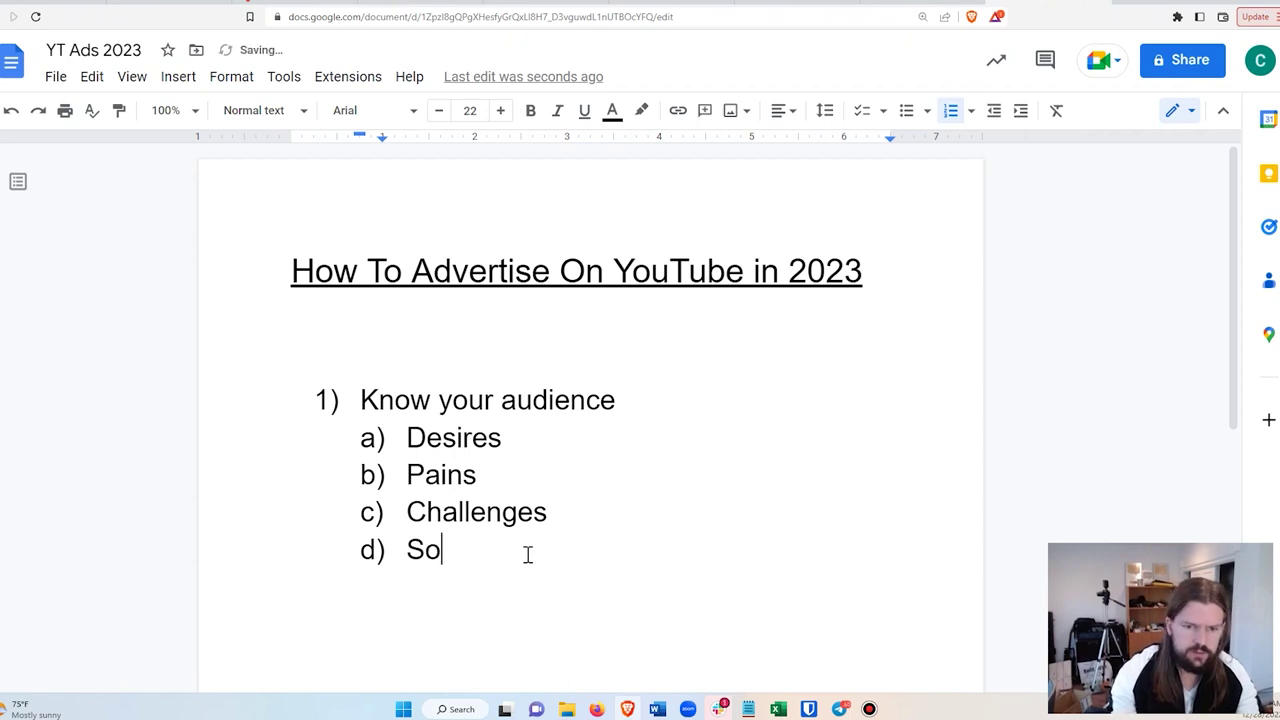
type("phistication")
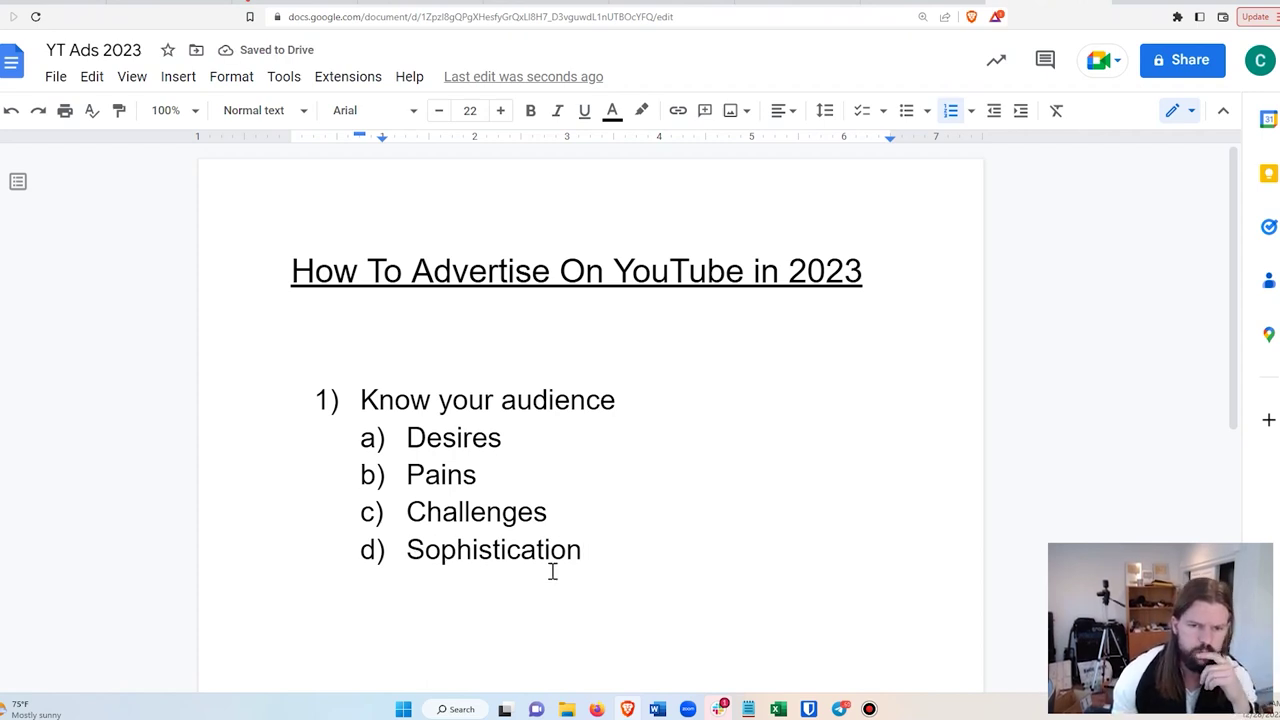
scroll(578, 550, "down", 1)
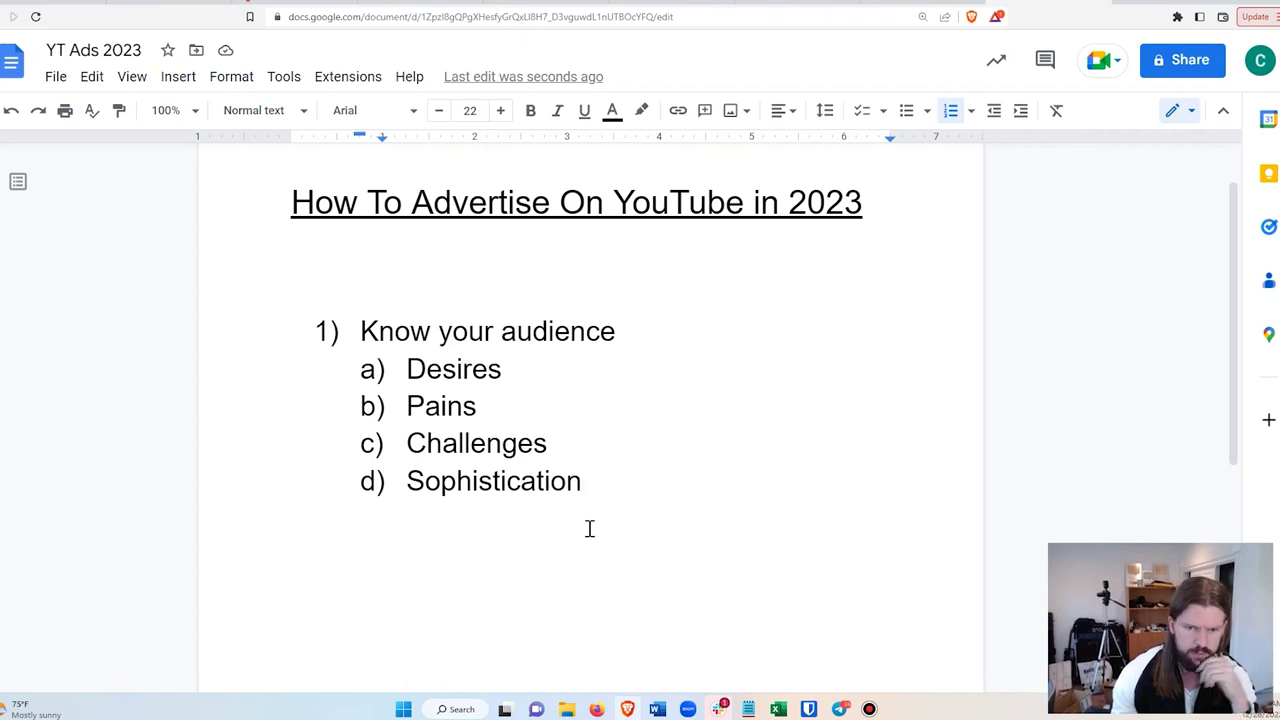
left_click(408, 481)
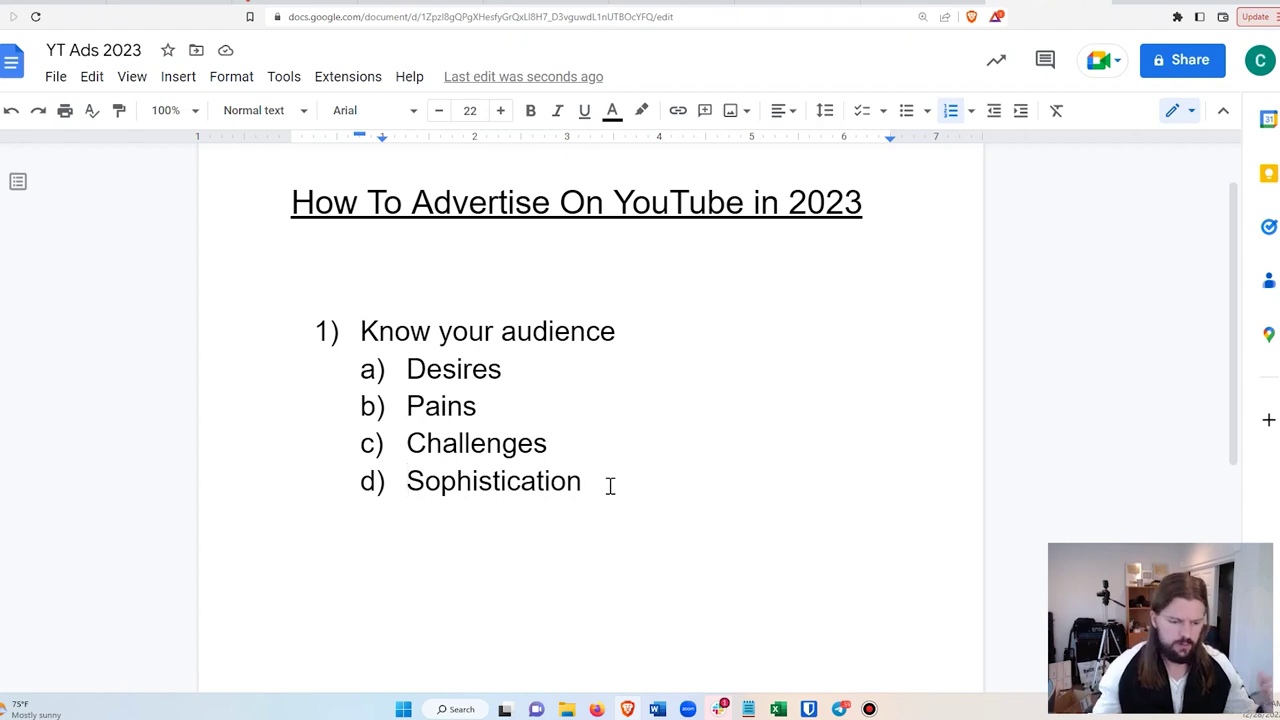
- Start an indented sub-list under Sophistication with the entries "Unaware" and "Problem aware"
left_click(649, 488)
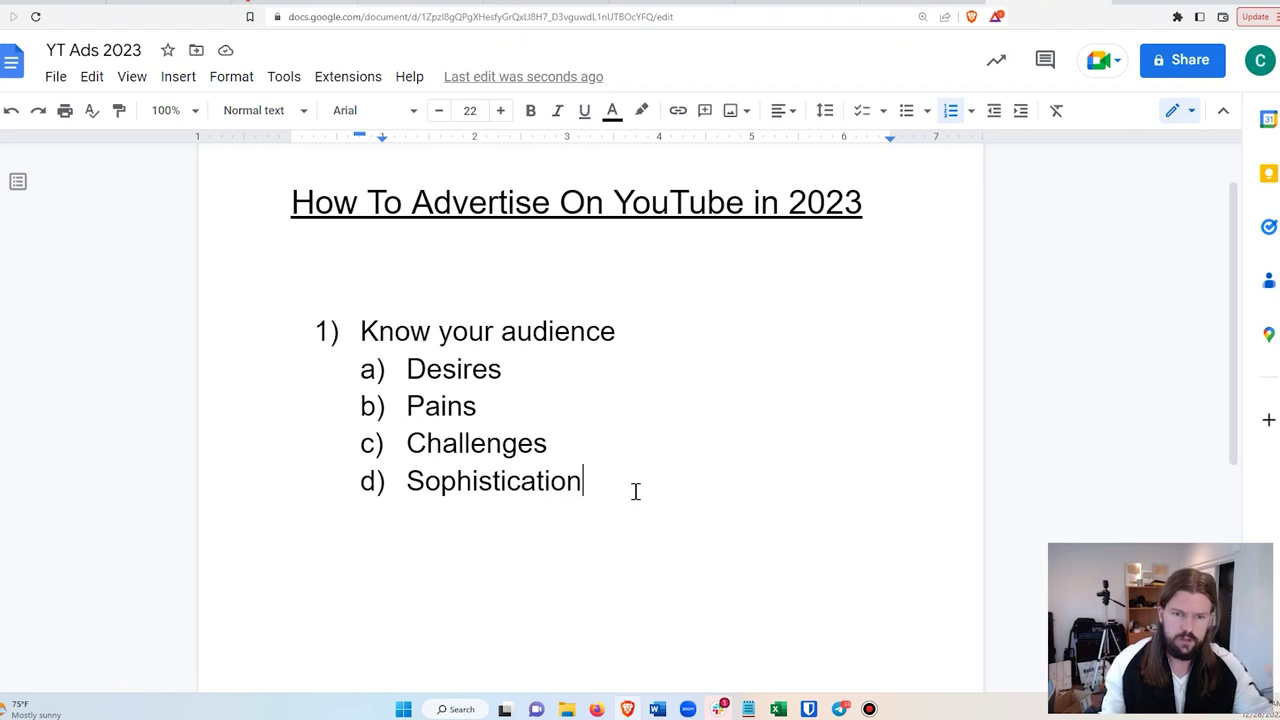
key("Return")
key("Tab")
type("Unaware")
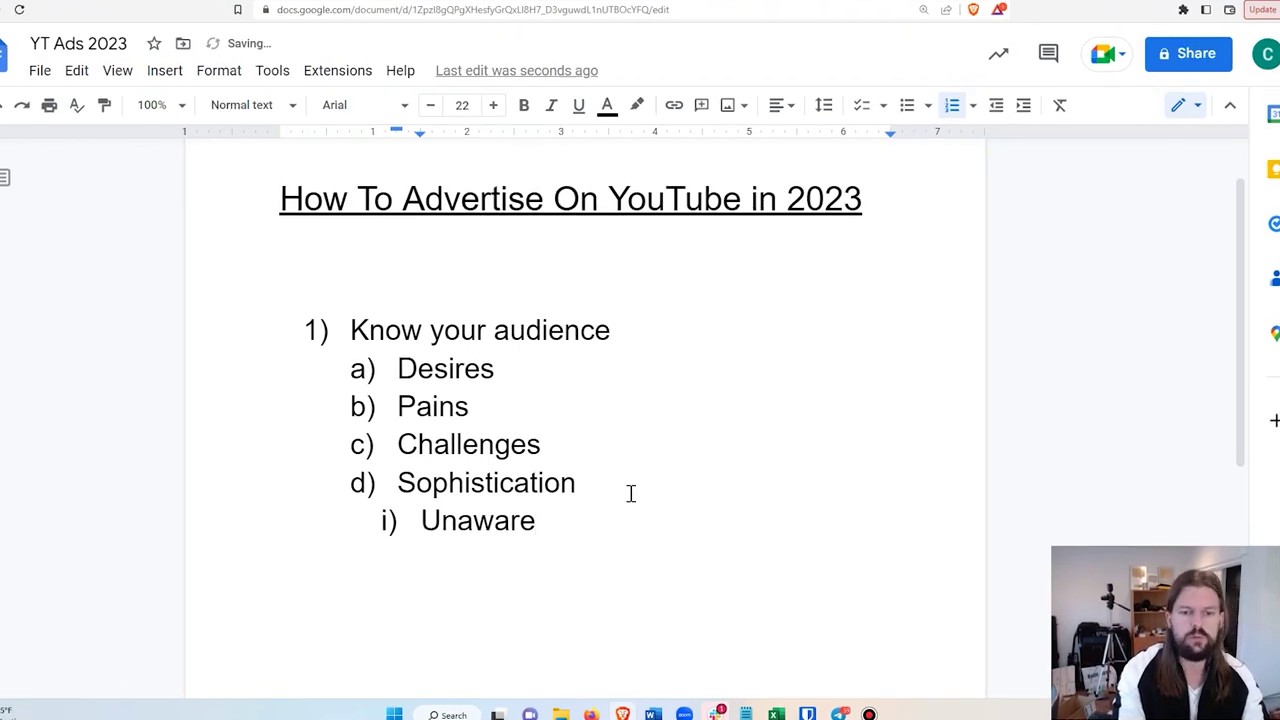
key("Return")
type("Problems")
key("BackSpace")
type("aware")
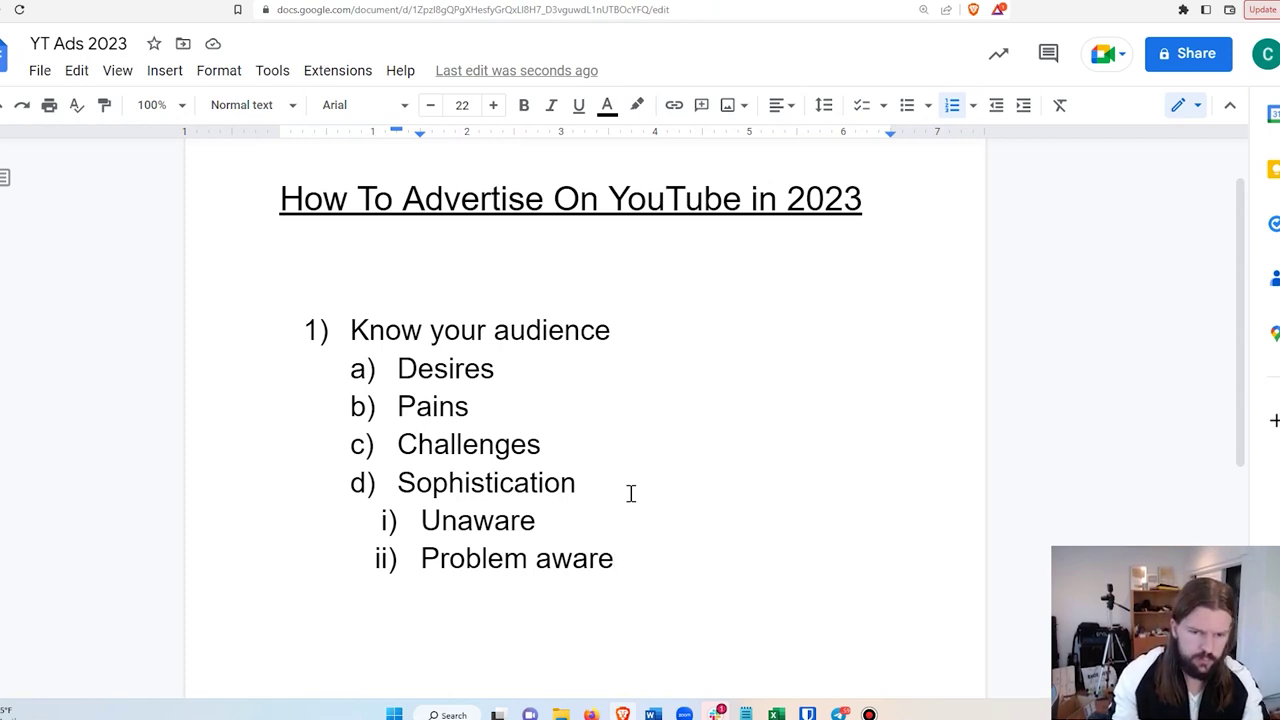
- Add "Solution aware" and "Product aware" as the third and fourth sub-items under Sophistication
key("Return")
type("Solution aware")
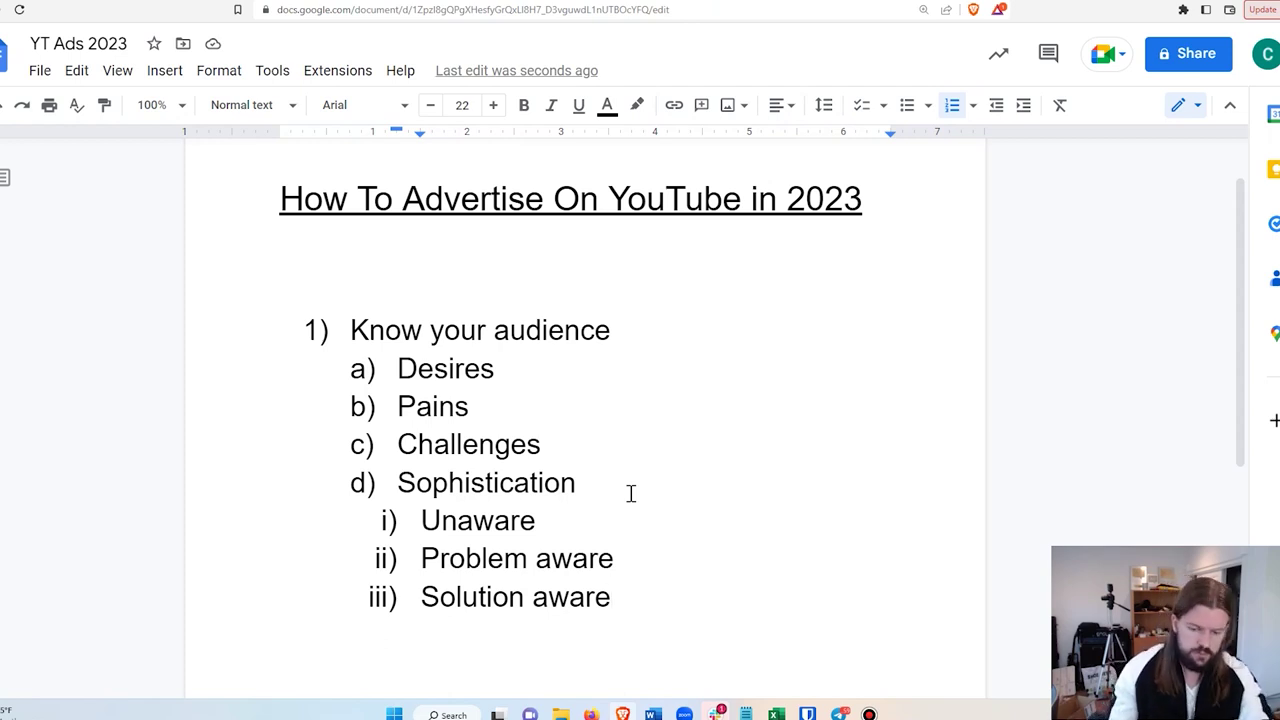
key("Return")
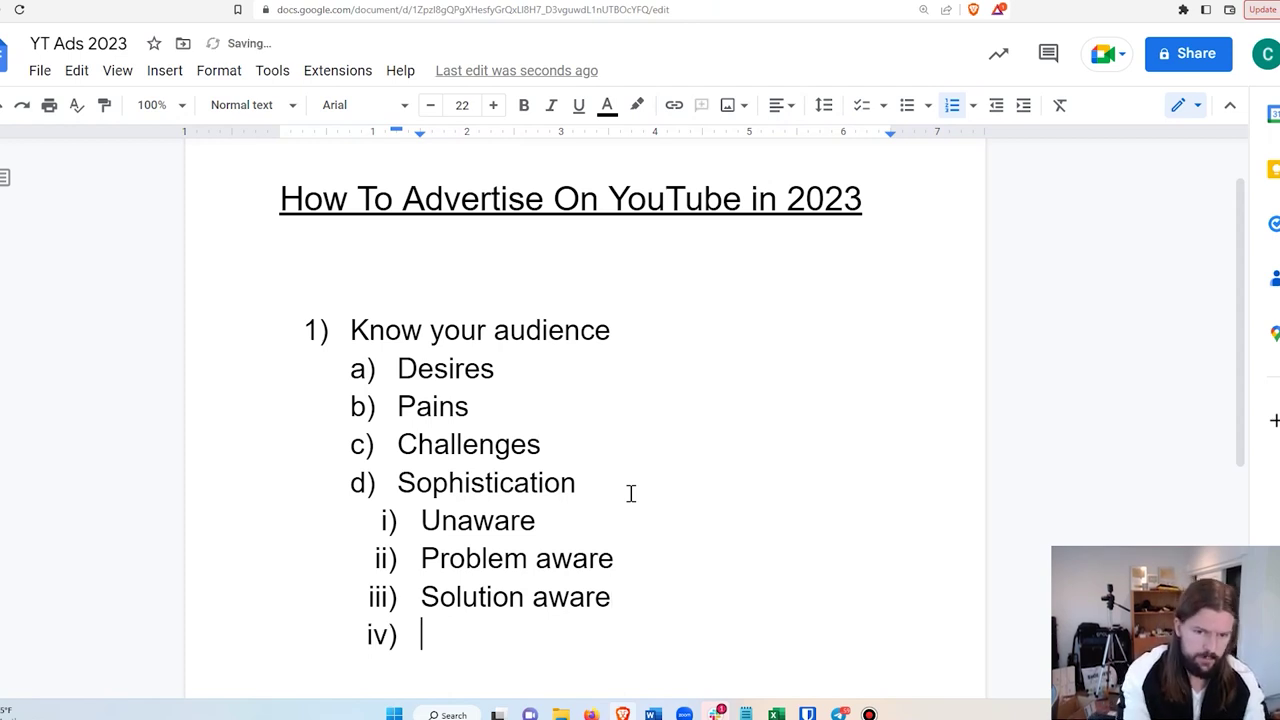
type("Pr")
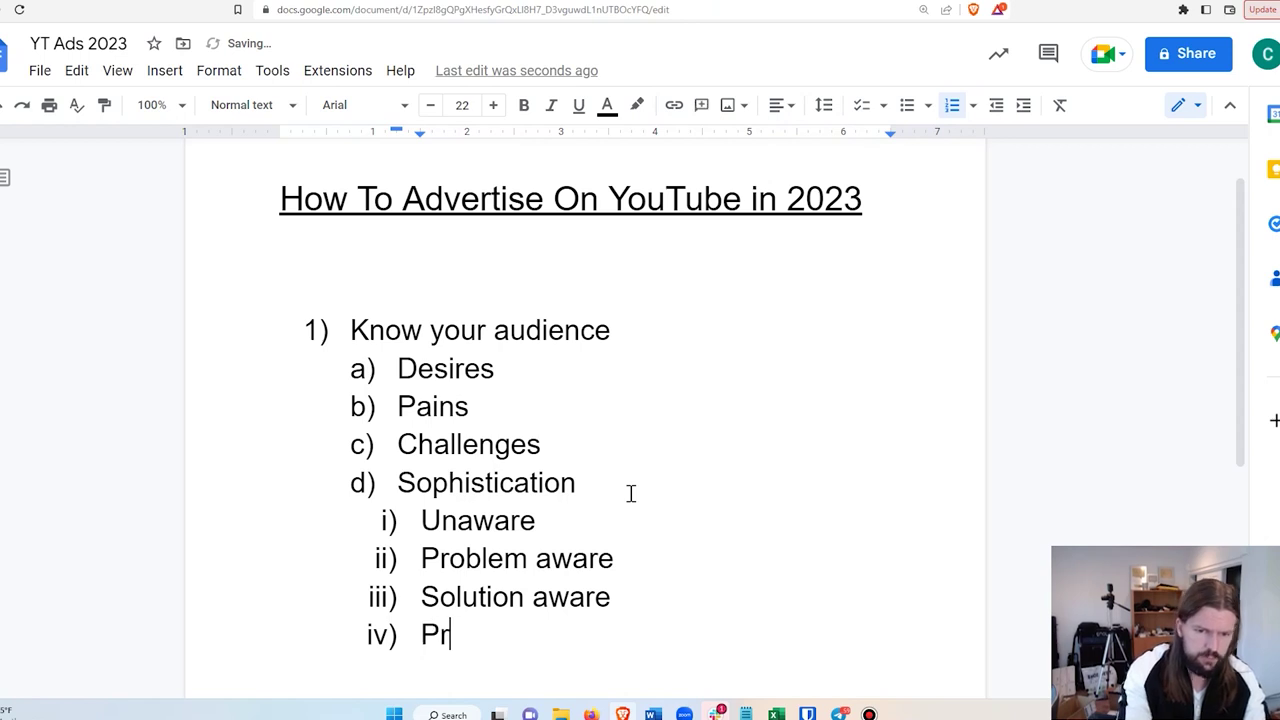
type("oduct w")
key("BackSpace")
type("aware")
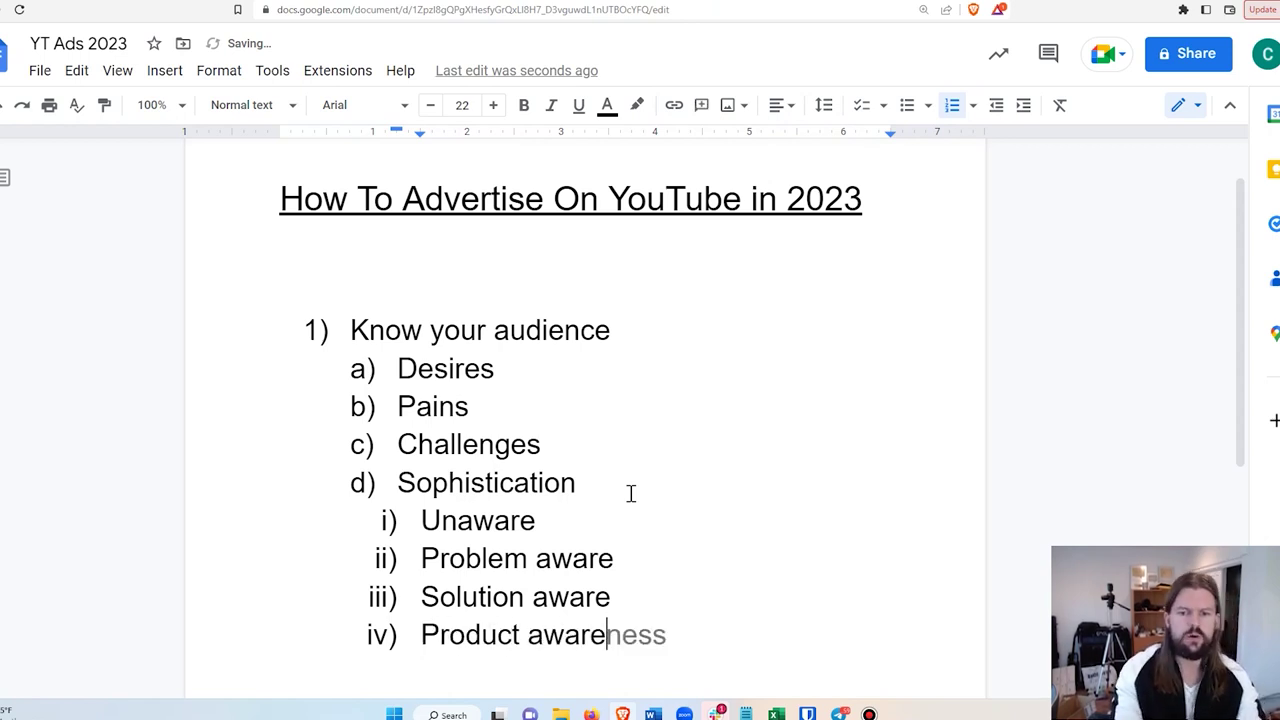
- Add an empty item e after the Sophistication sub-list, at the same level as Sophistication
key("Return")
scroll(628, 520, "down", 1)
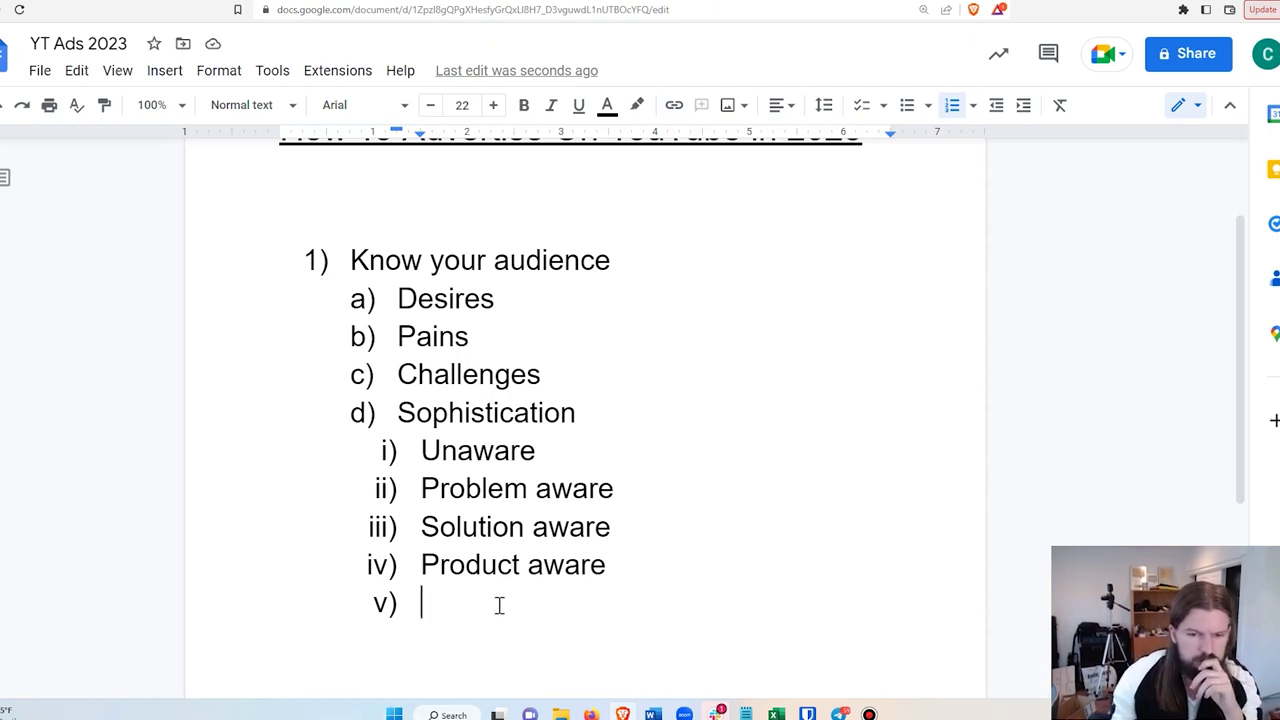
key("shift+Tab")
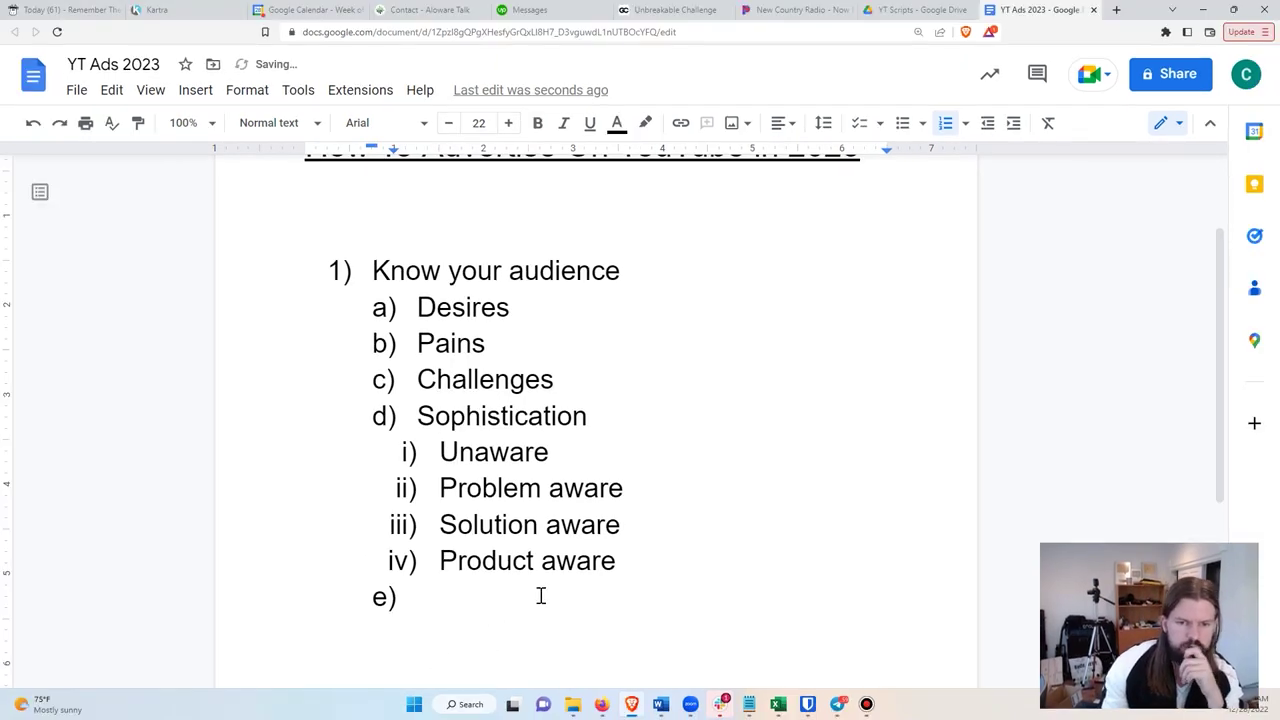
- Examine the awareness stages under Sophistication, highlighting the Unaware and Problem aware entries
left_click(440, 455)
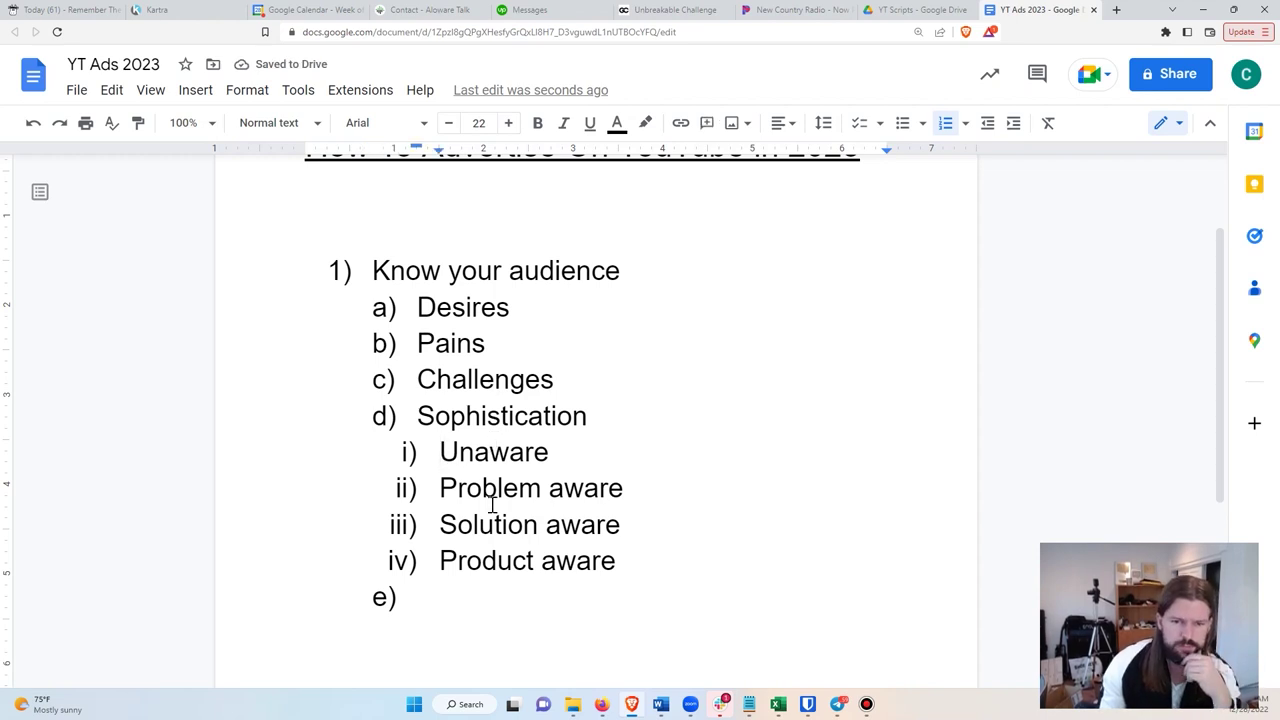
left_click_drag(440, 452, 626, 563)
left_click(627, 561)
left_click(580, 460)
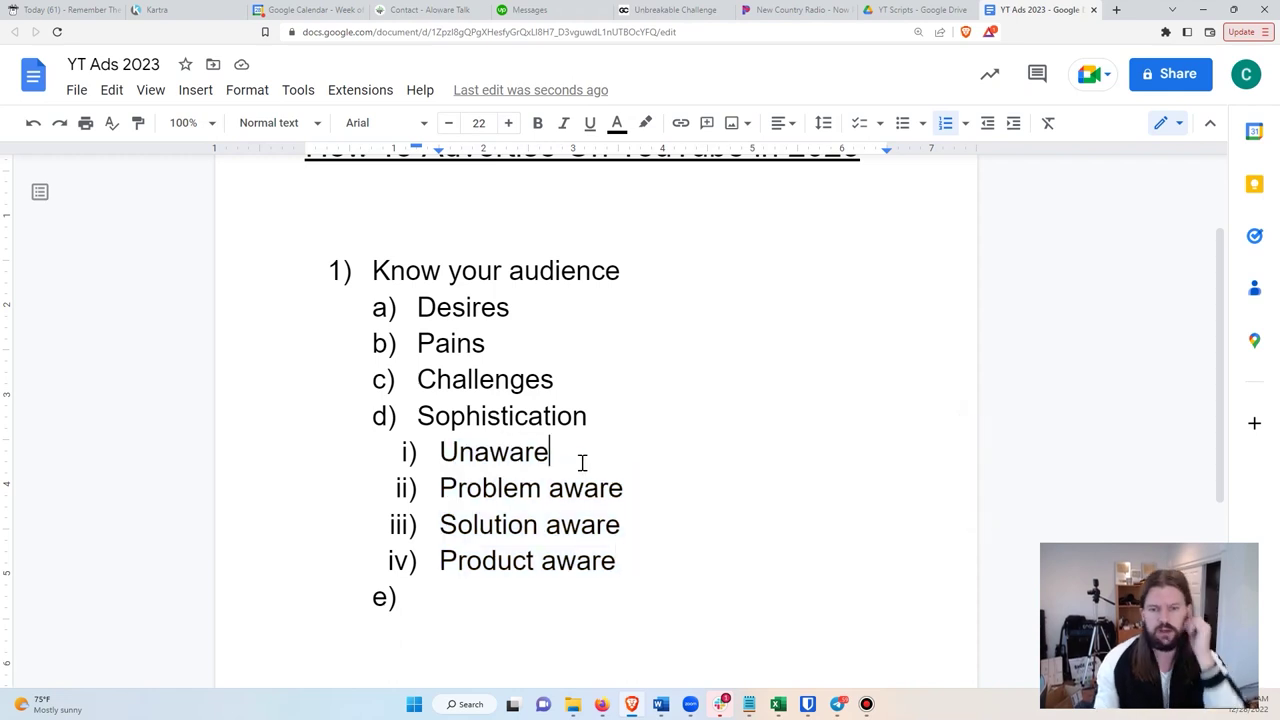
left_click(435, 452)
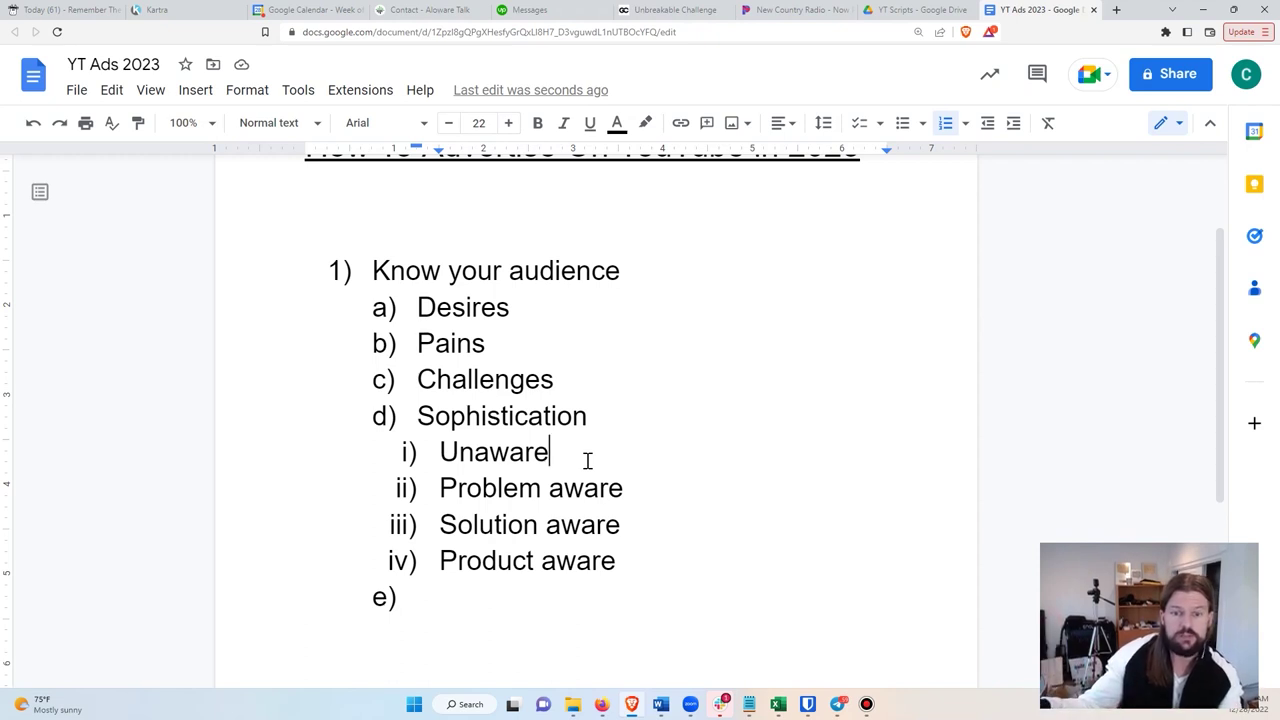
left_click_drag(441, 452, 556, 455)
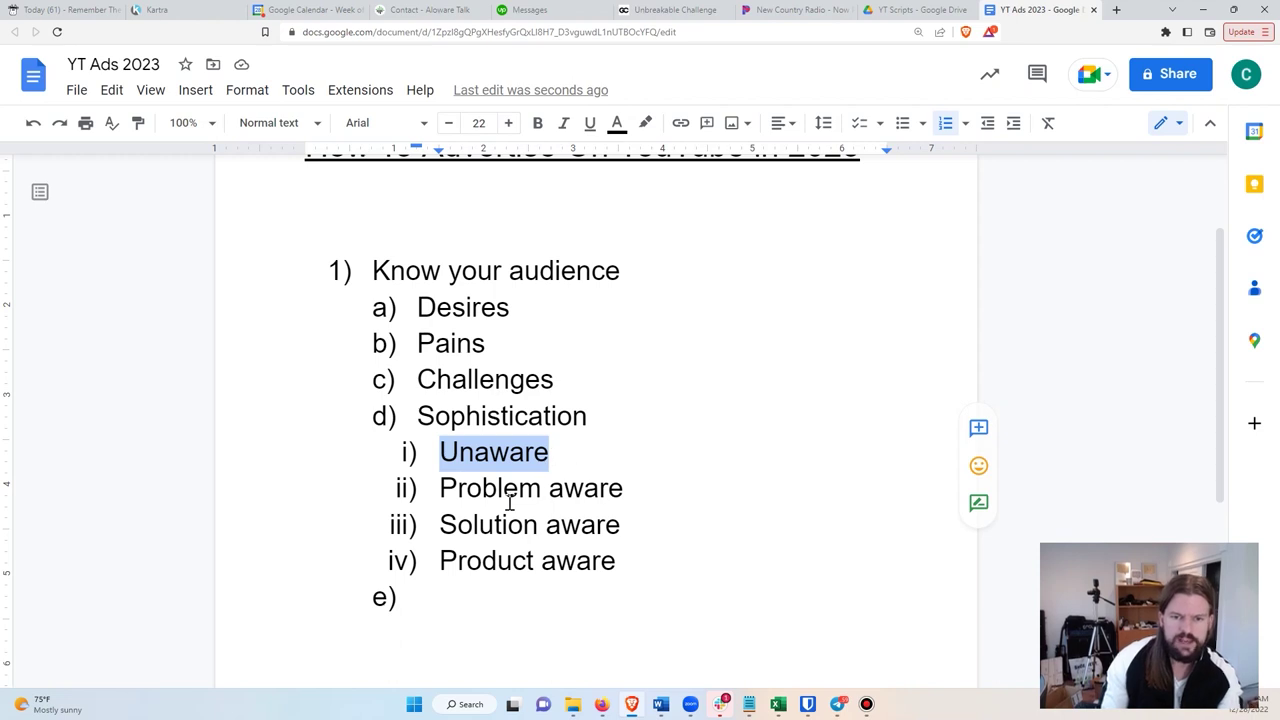
left_click(441, 495)
left_click_drag(441, 495, 654, 491)
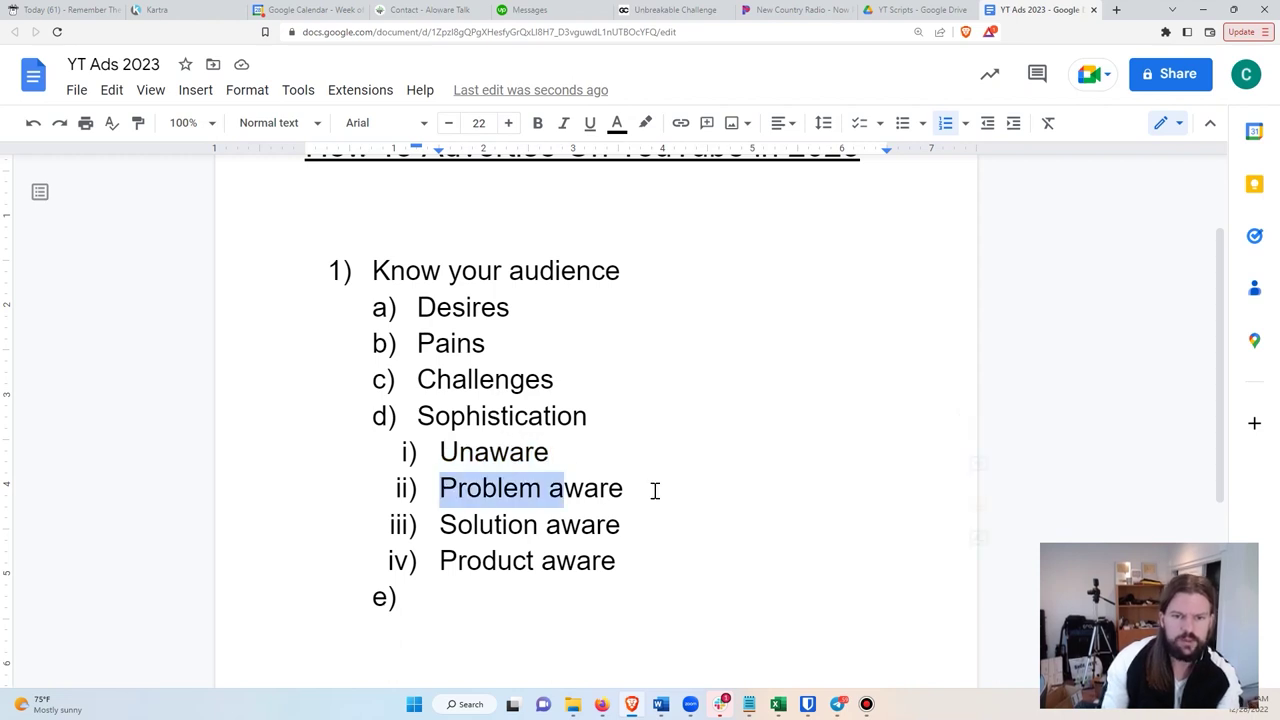
left_click(506, 491)
left_click_drag(446, 452, 581, 450)
left_click(565, 488)
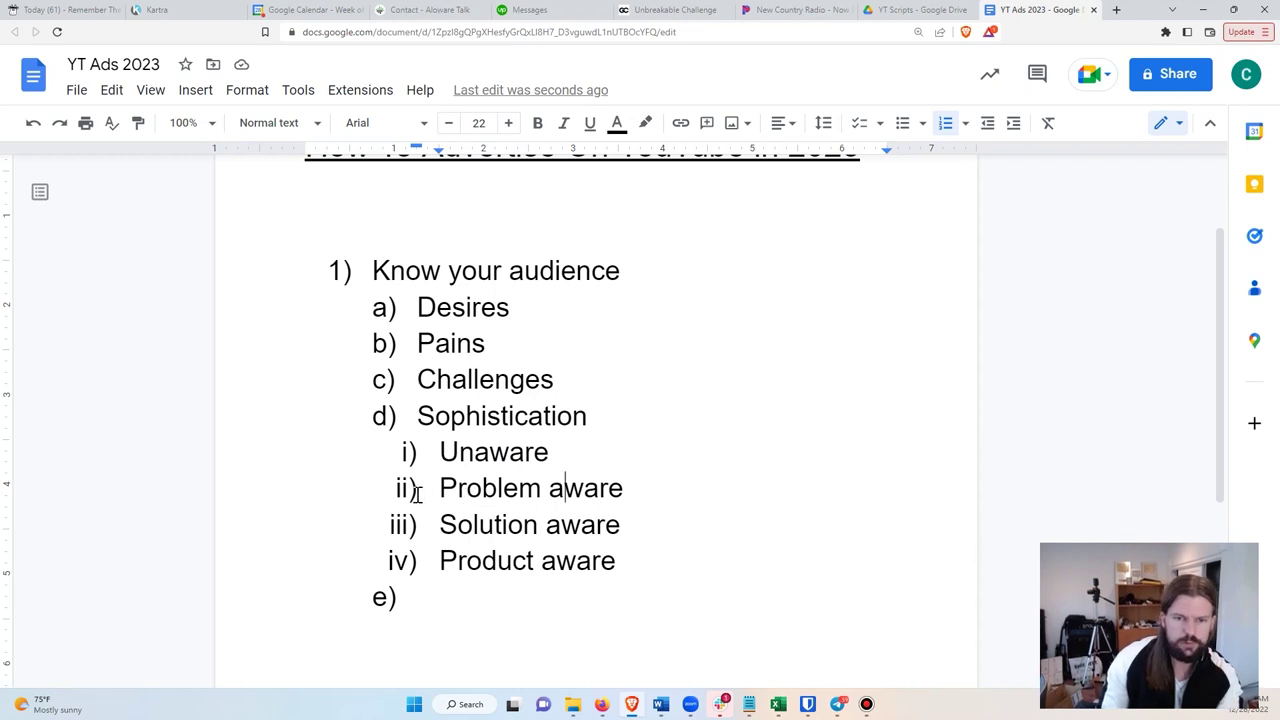
triple_click(518, 489)
left_click(603, 517)
- Append "-> show them the problem" to the Unaware sub-item
left_click(603, 466)
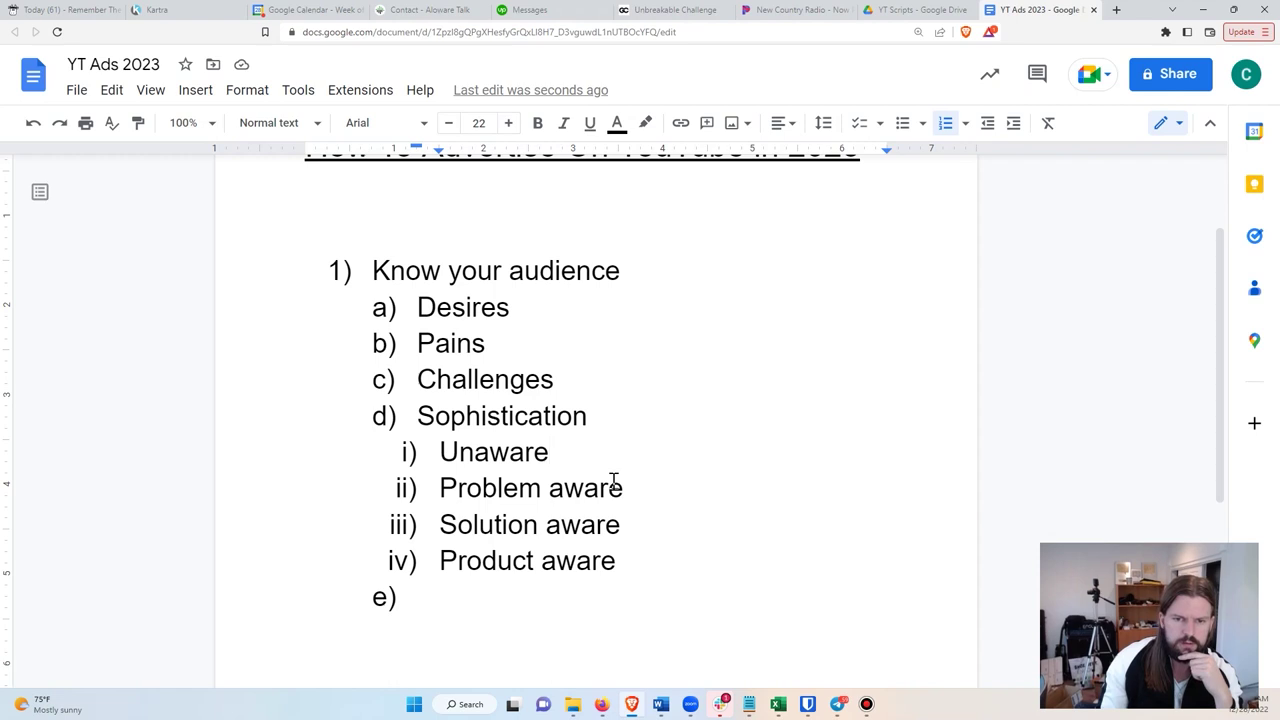
type("-> show t")
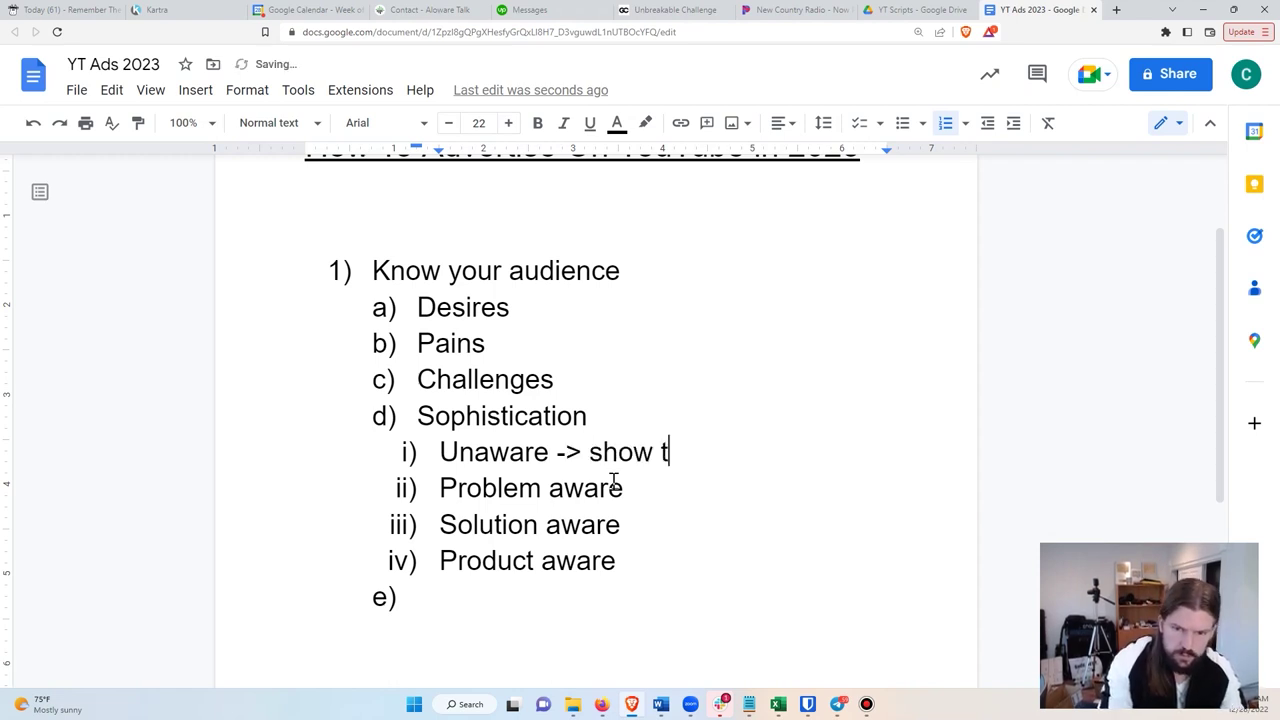
type("hem the problem")
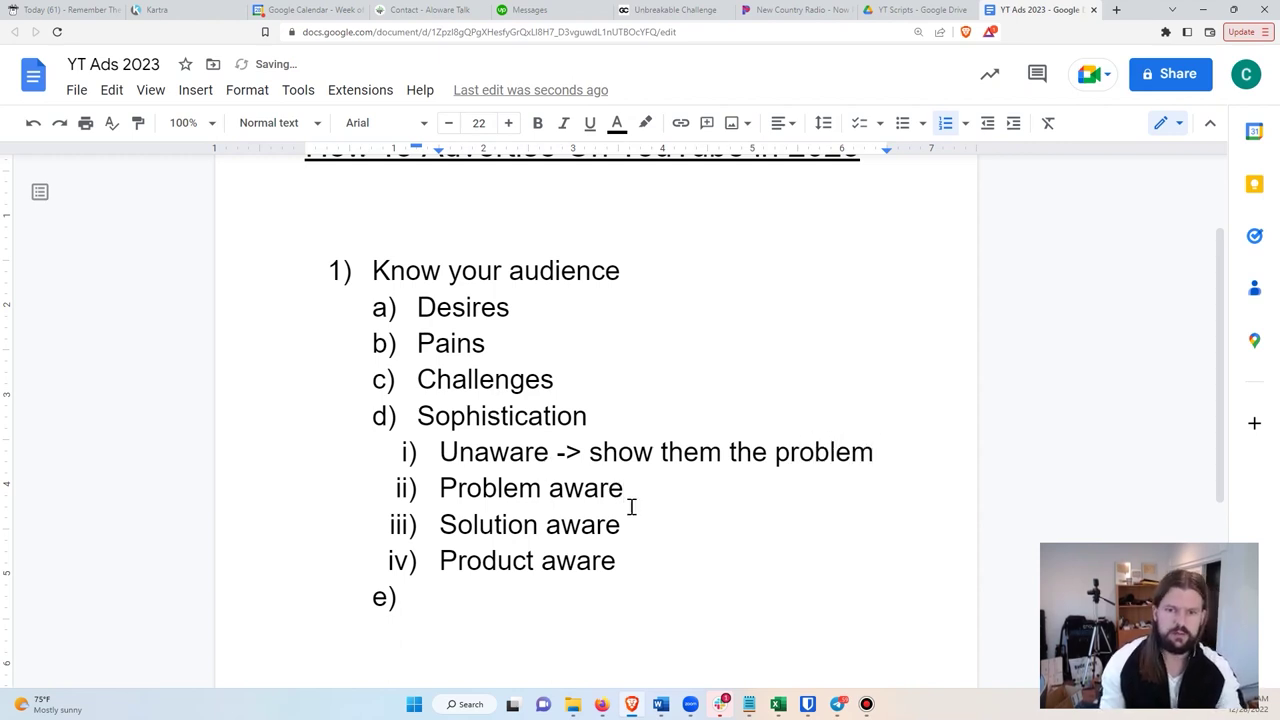
- Append "-> show them solution" to the Problem aware sub-item
type("->")
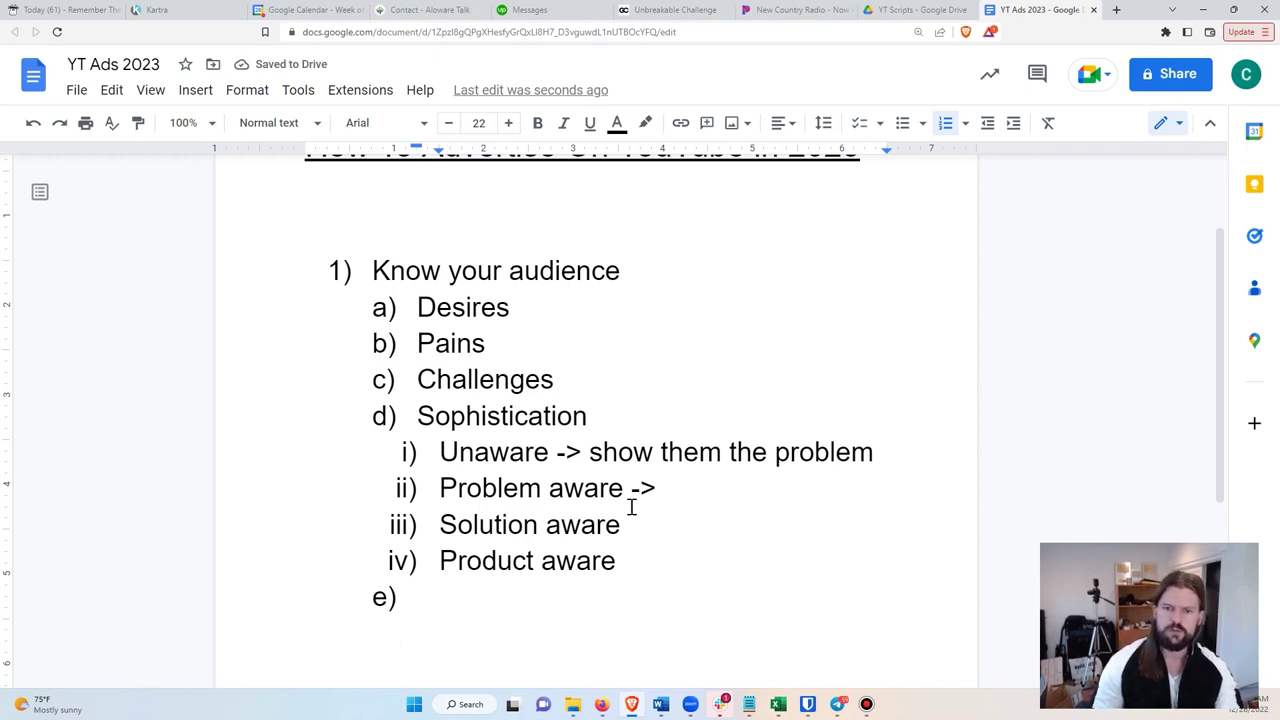
type("show them ")
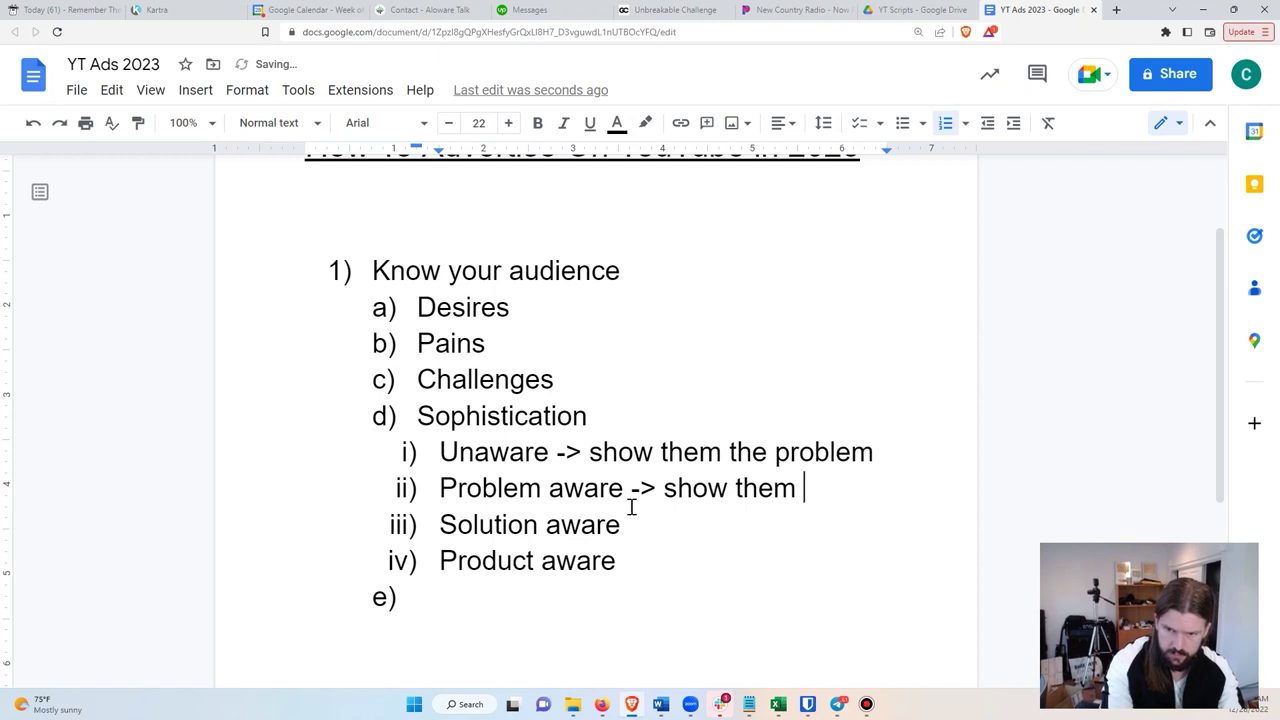
type("solution")
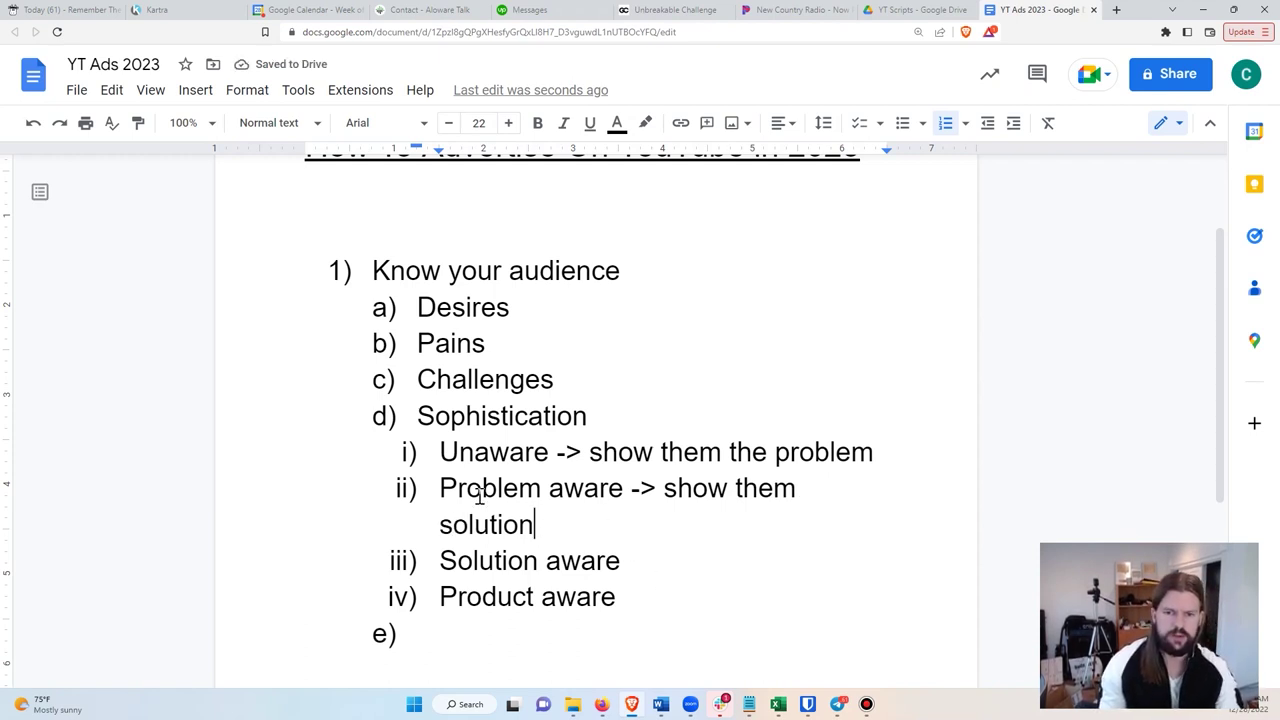
- Review the Unaware and Problem aware stages together with the message assigned to each
left_click_drag(440, 489, 628, 490)
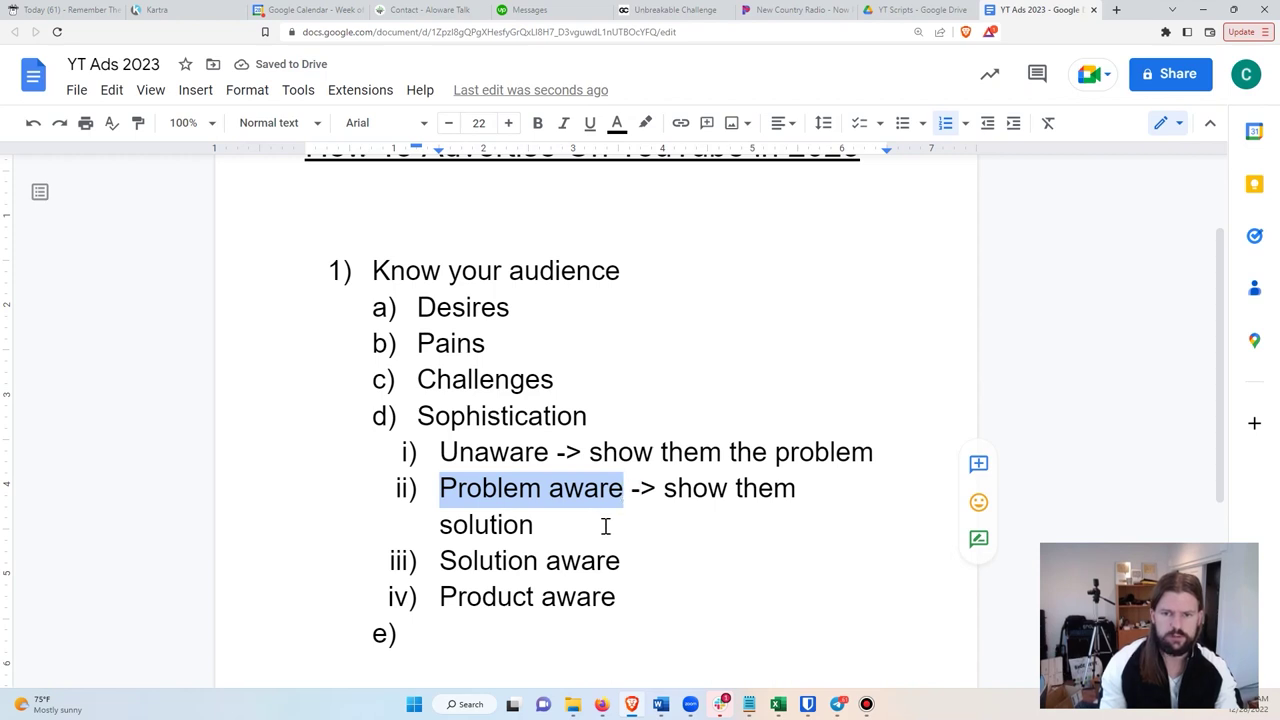
left_click(601, 522)
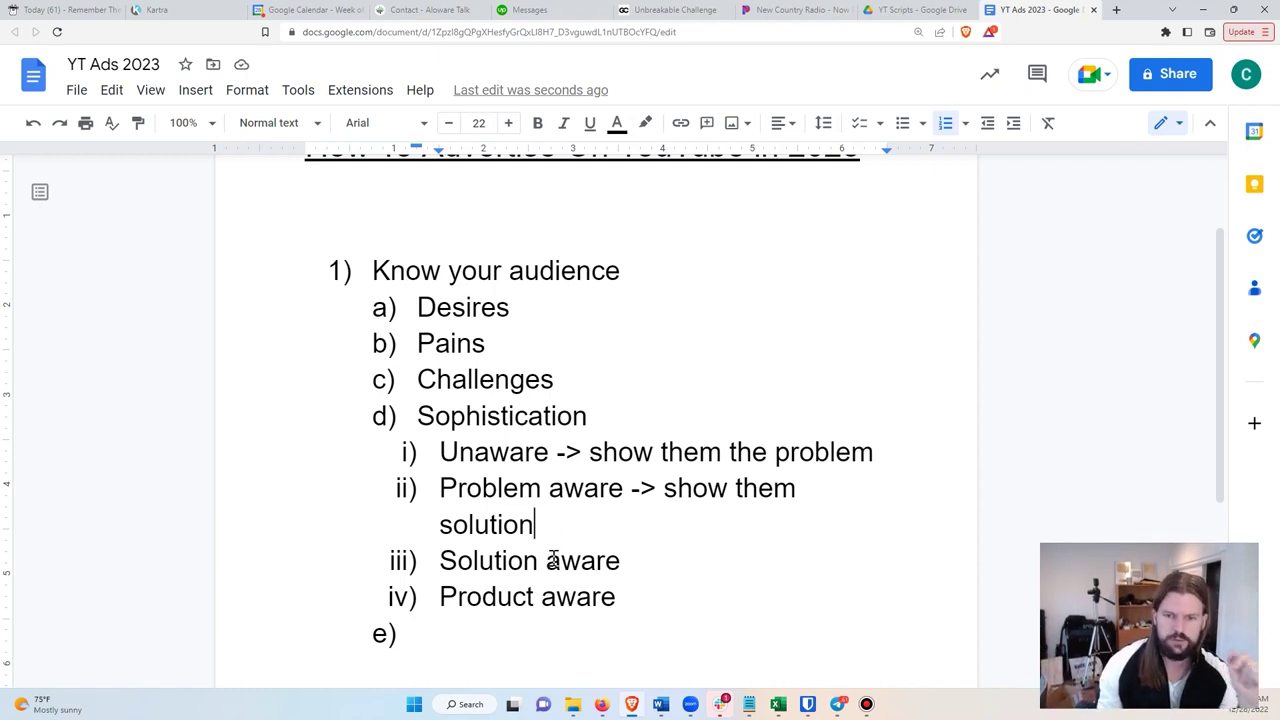
left_click_drag(441, 488, 609, 489)
left_click(598, 525)
left_click(622, 562)
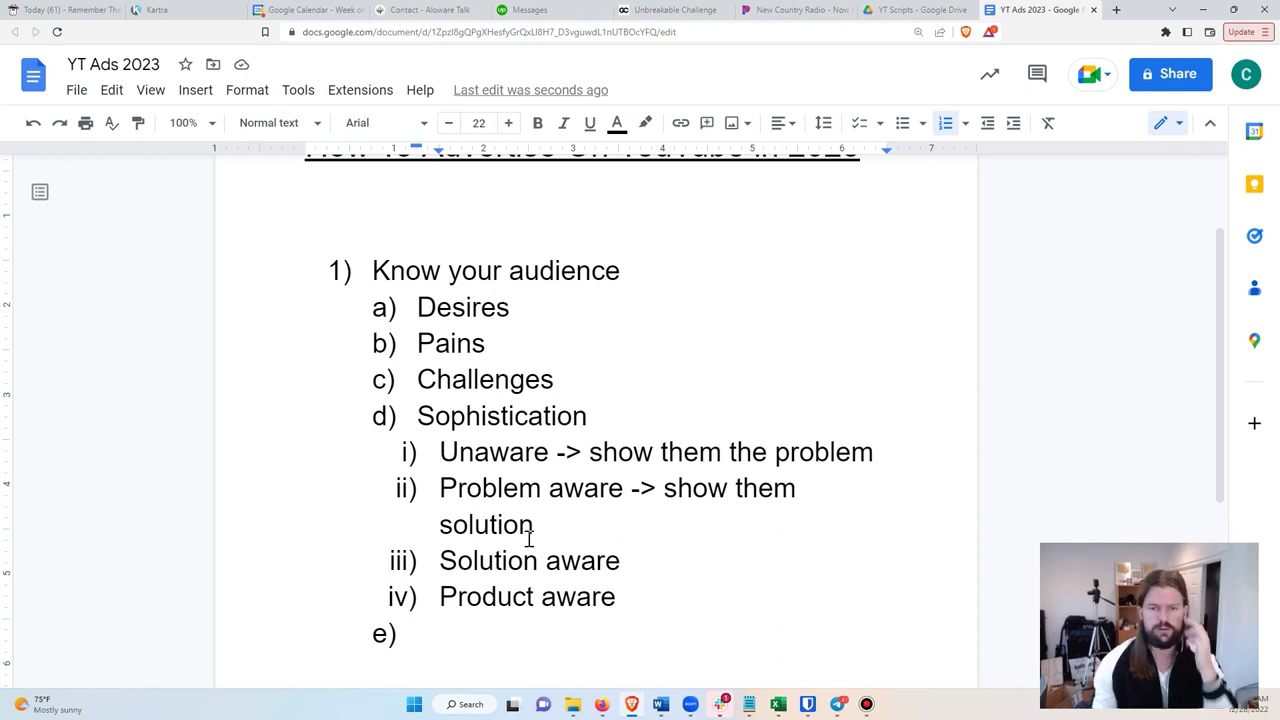
left_click_drag(441, 452, 550, 452)
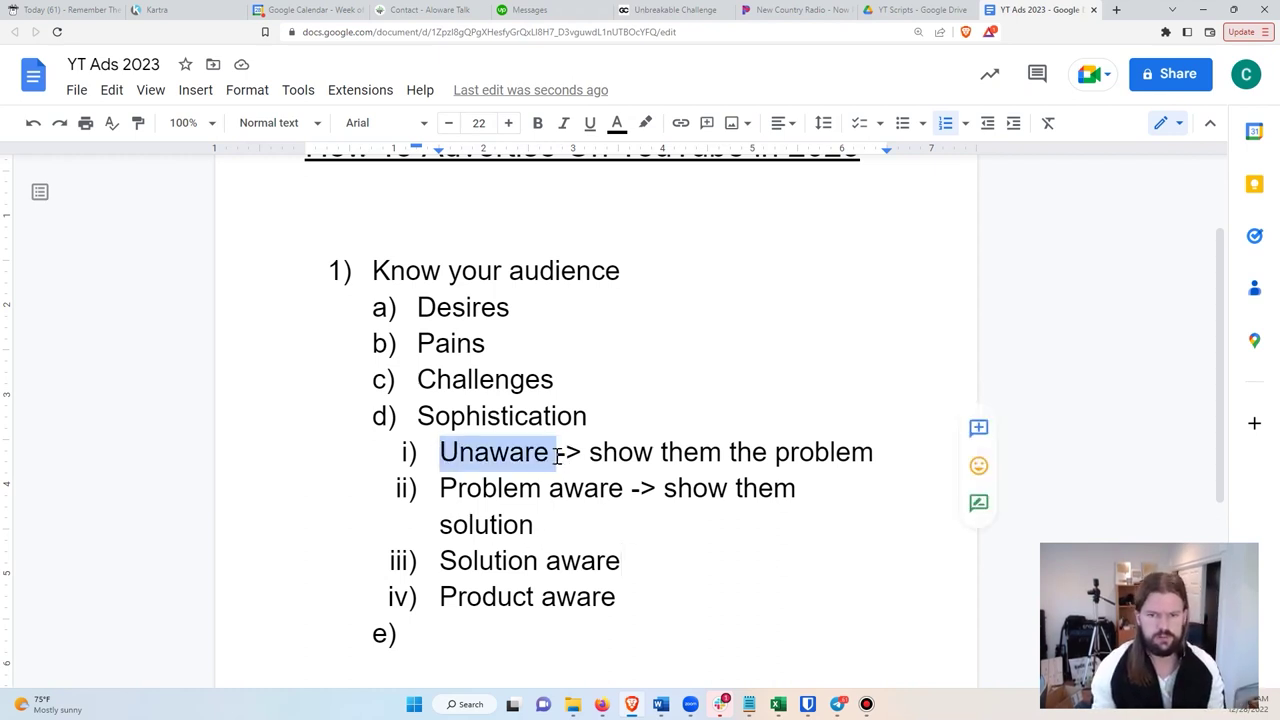
left_click(536, 490)
left_click_drag(440, 488, 623, 490)
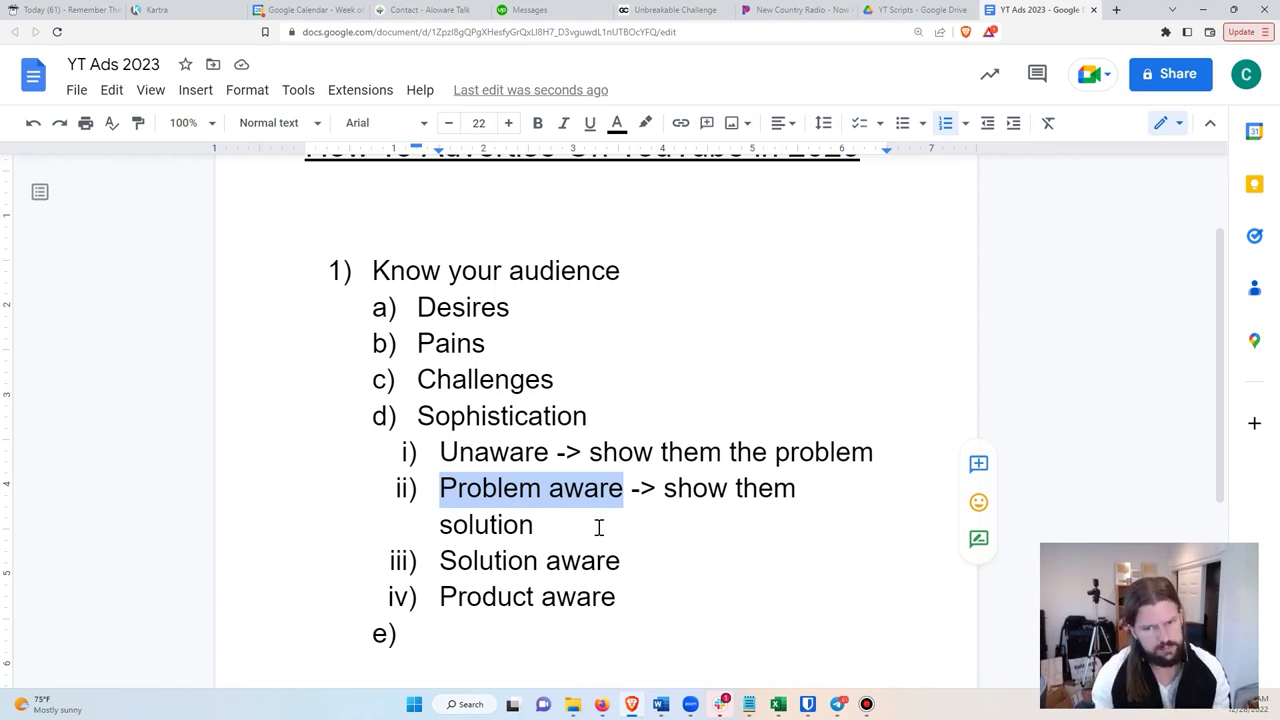
left_click(593, 525)
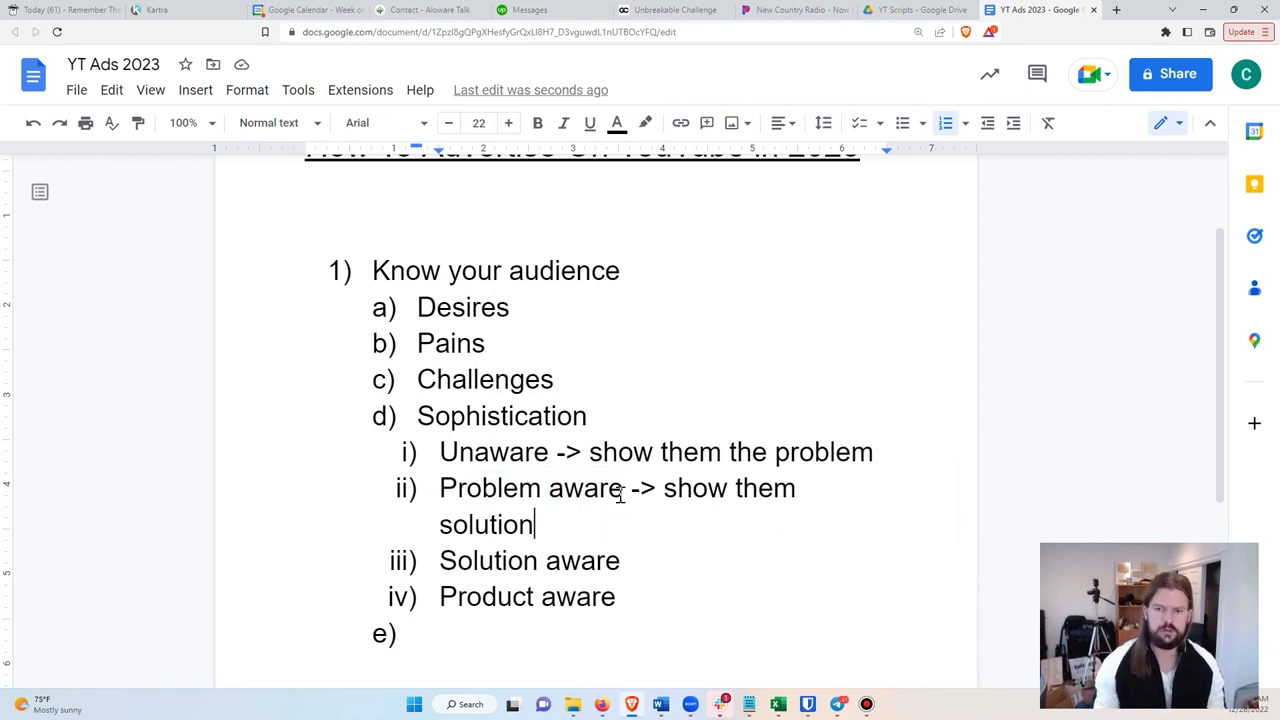
- Append "-> show them the product" to the Solution aware sub-item
left_click(443, 562)
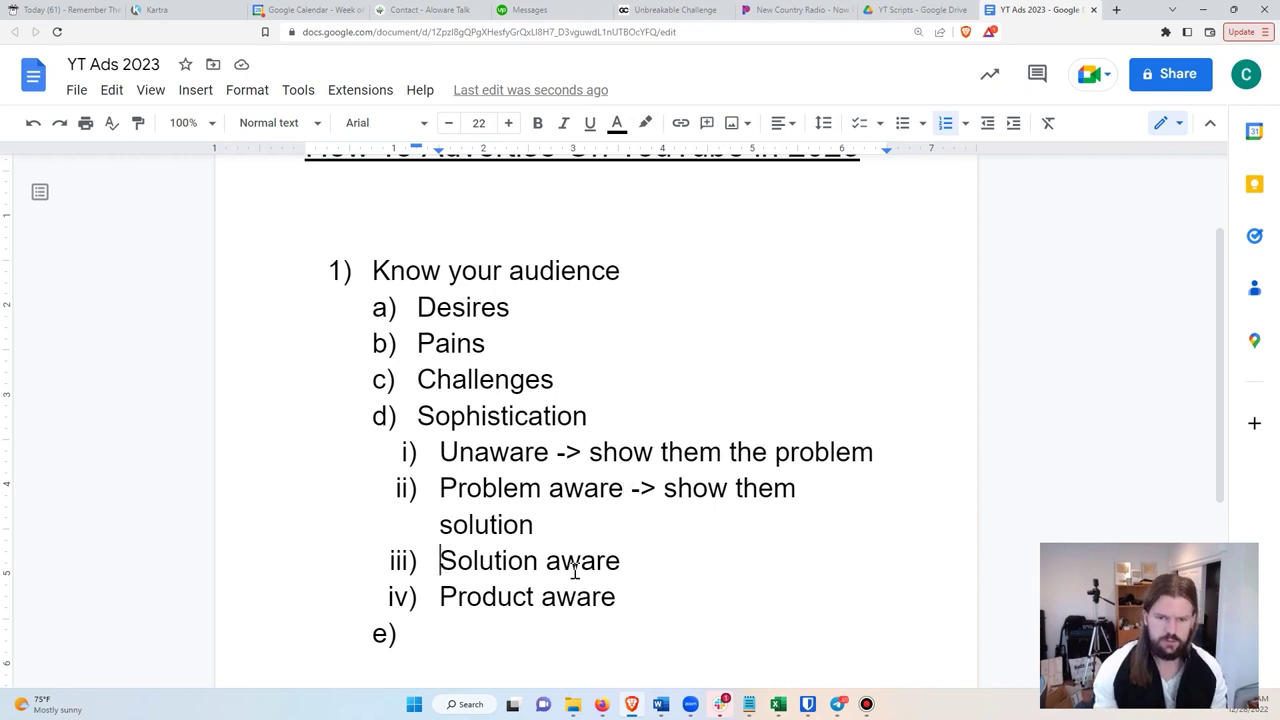
left_click(650, 566)
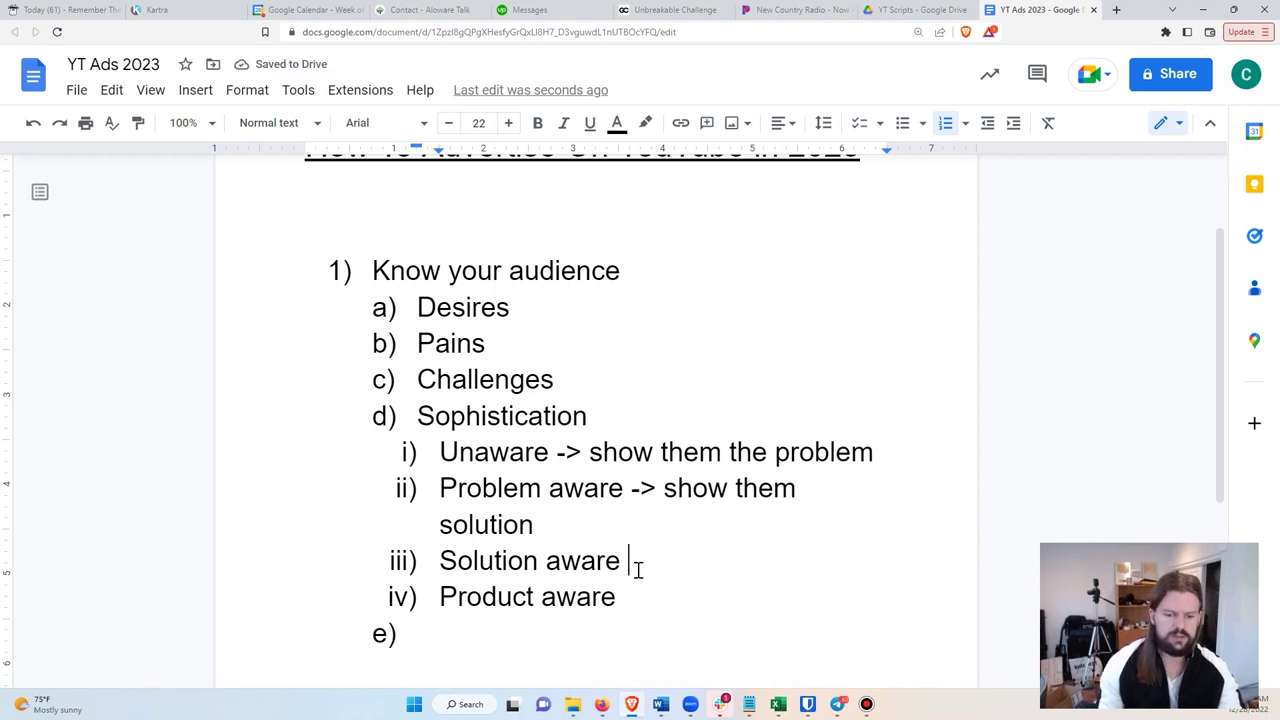
type("->")
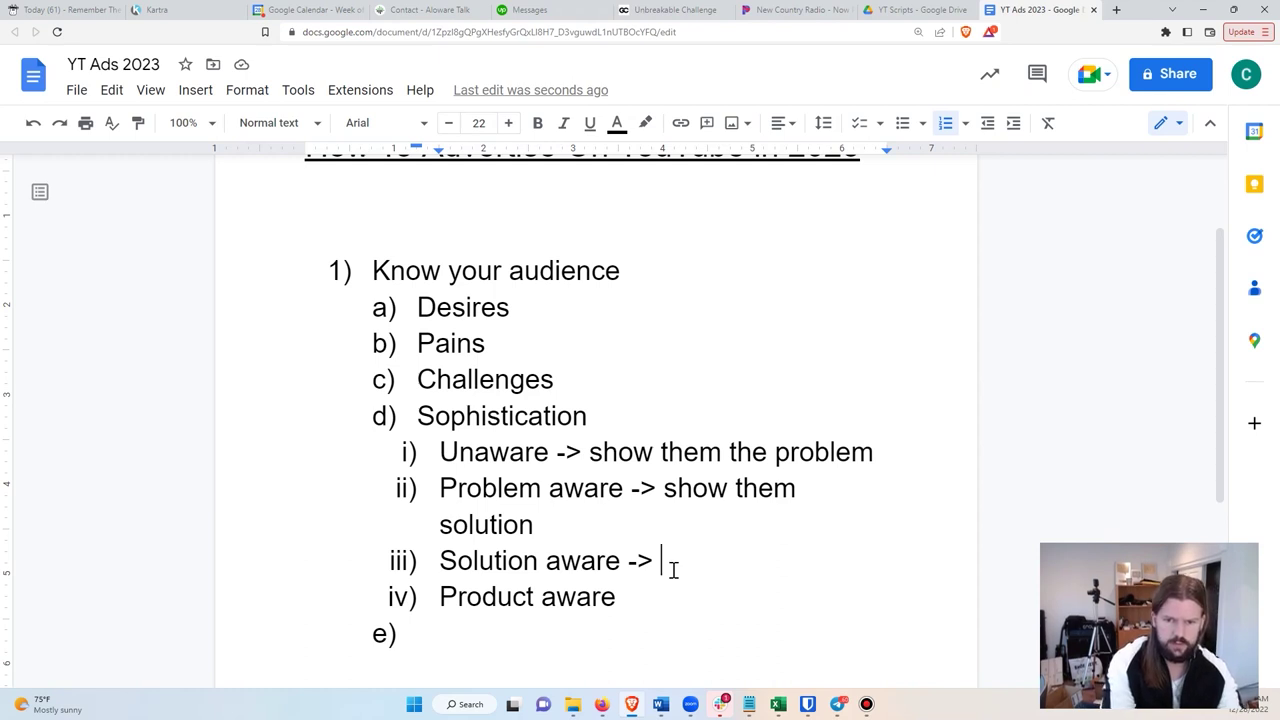
type("wsho")
key("BackSpace")
key("BackSpace")
key("BackSpace")
key("BackSpace")
type("show them the product")
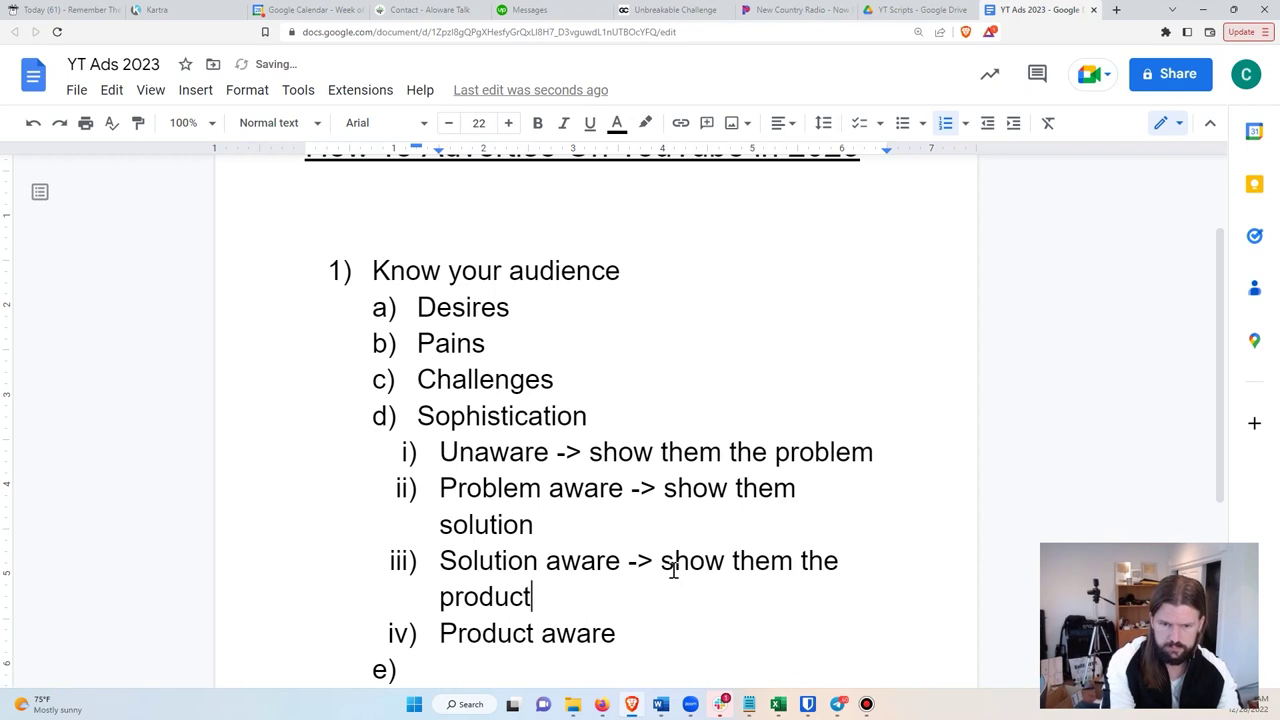
- Append "-> push them to buy" to the Product aware sub-item
scroll(660, 570, "down", 1)
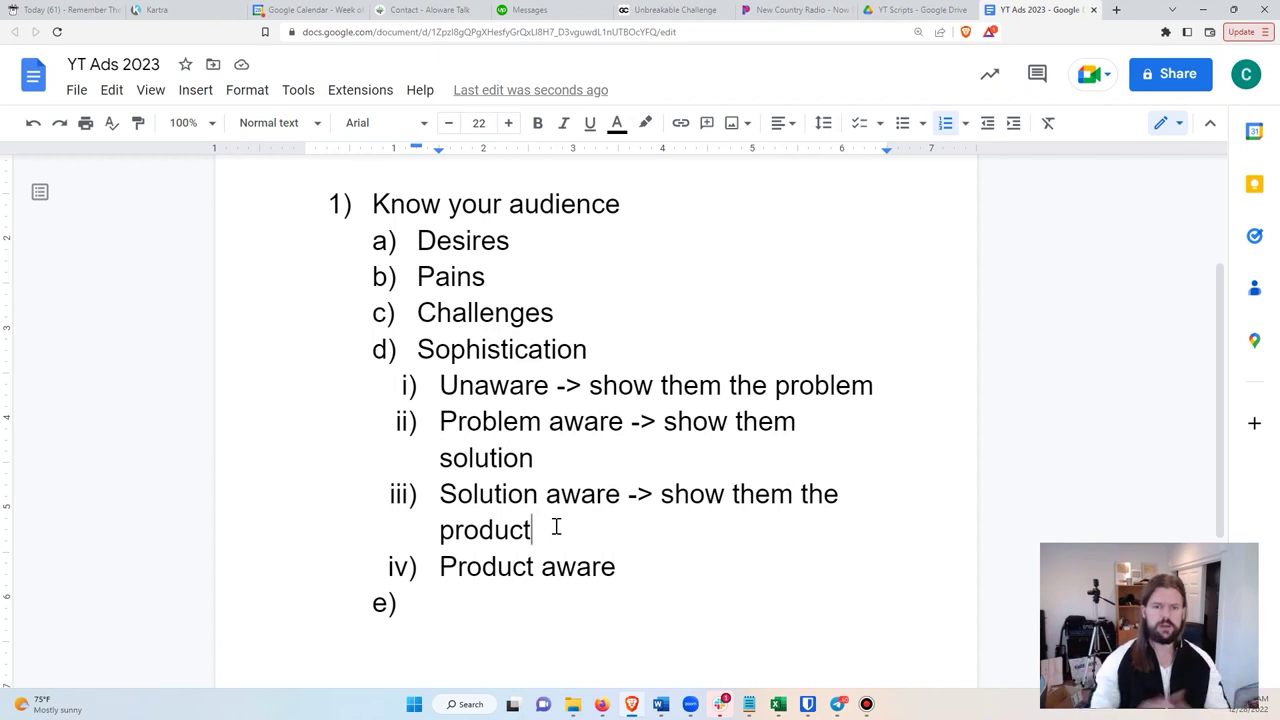
left_click(659, 581)
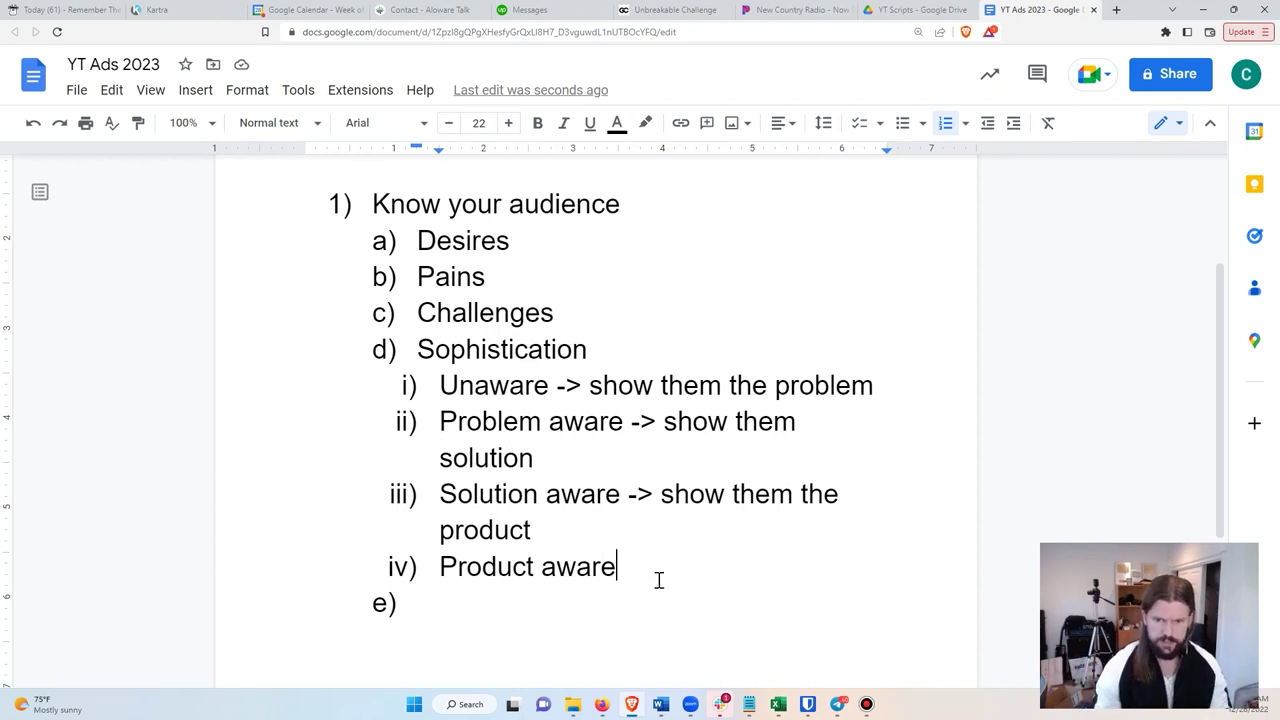
type("-> ")
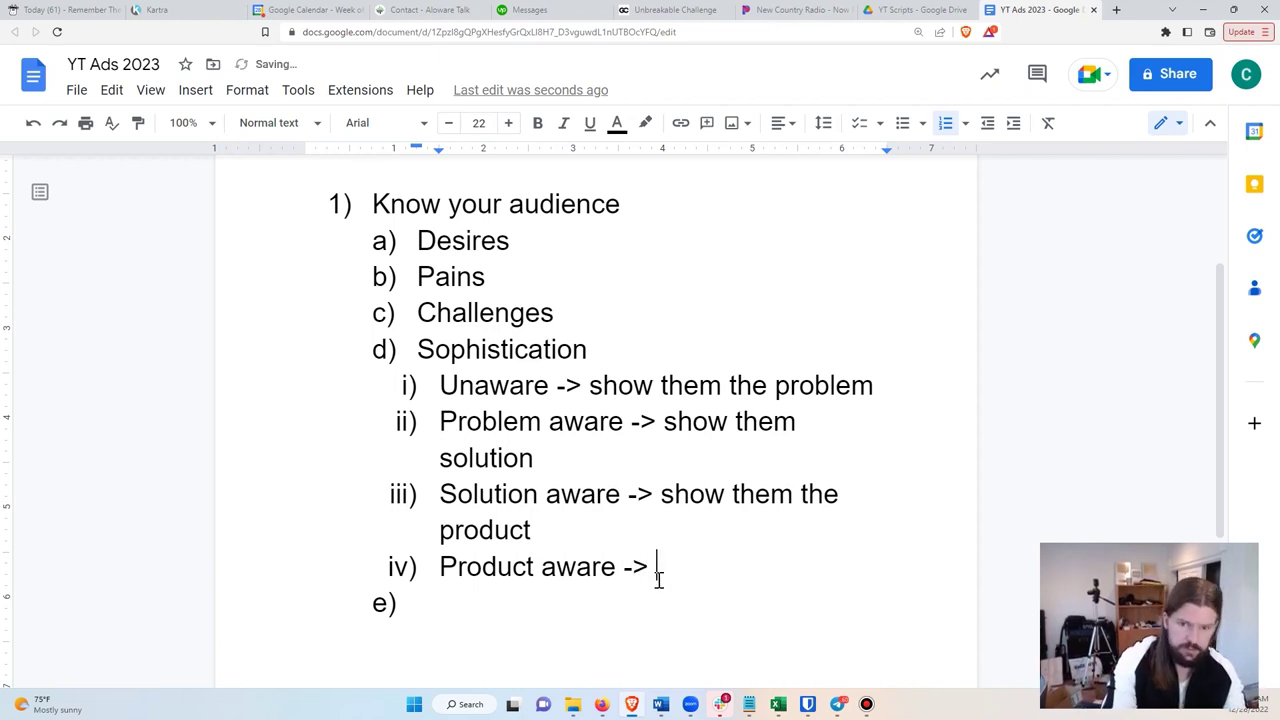
type("push them to buy")
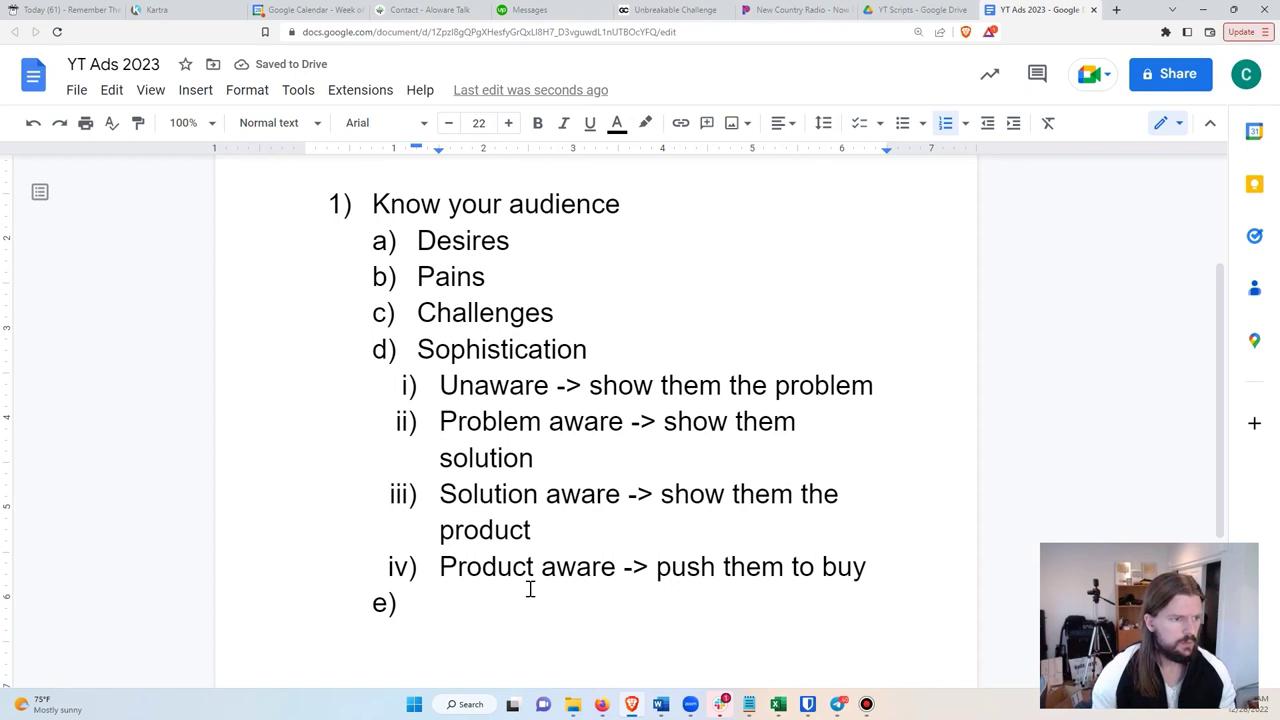
- Review the whole "Know your audience" section, from Desires through the four awareness stages and their messages
left_click(374, 205)
left_click(891, 543, "shift")
left_click(900, 569, "shift")
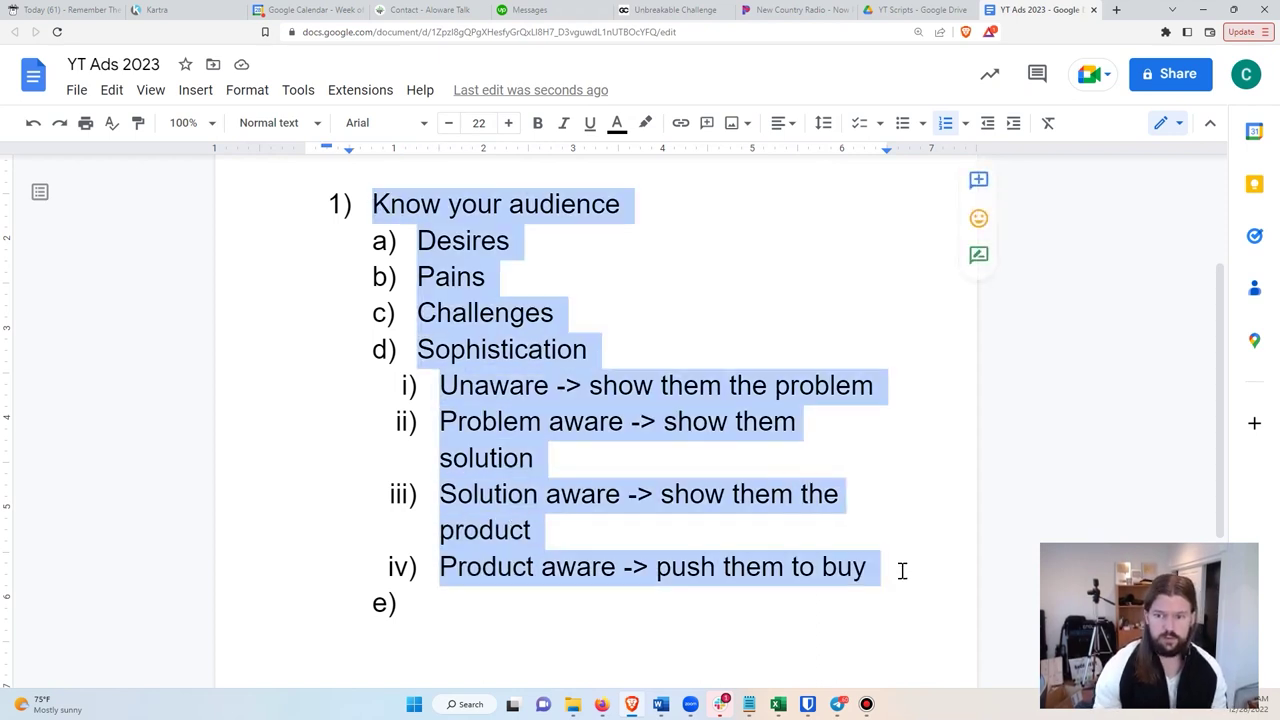
left_click(819, 533)
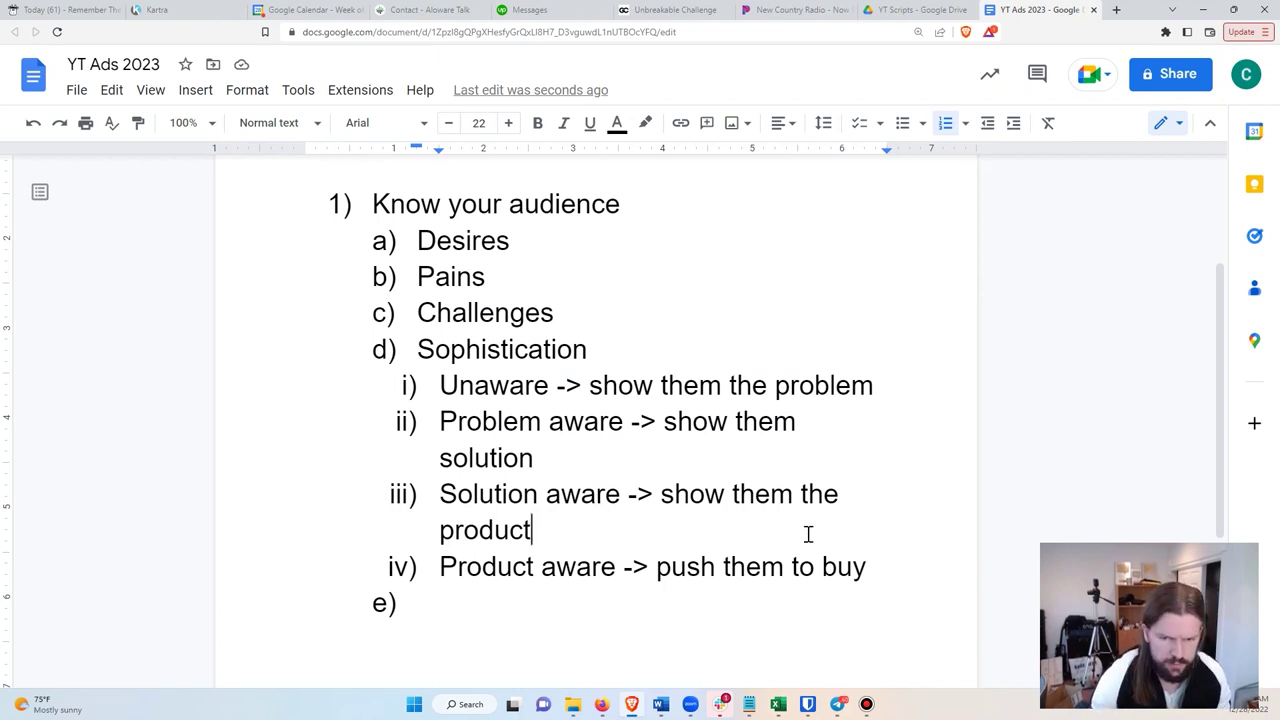
left_click(566, 598)
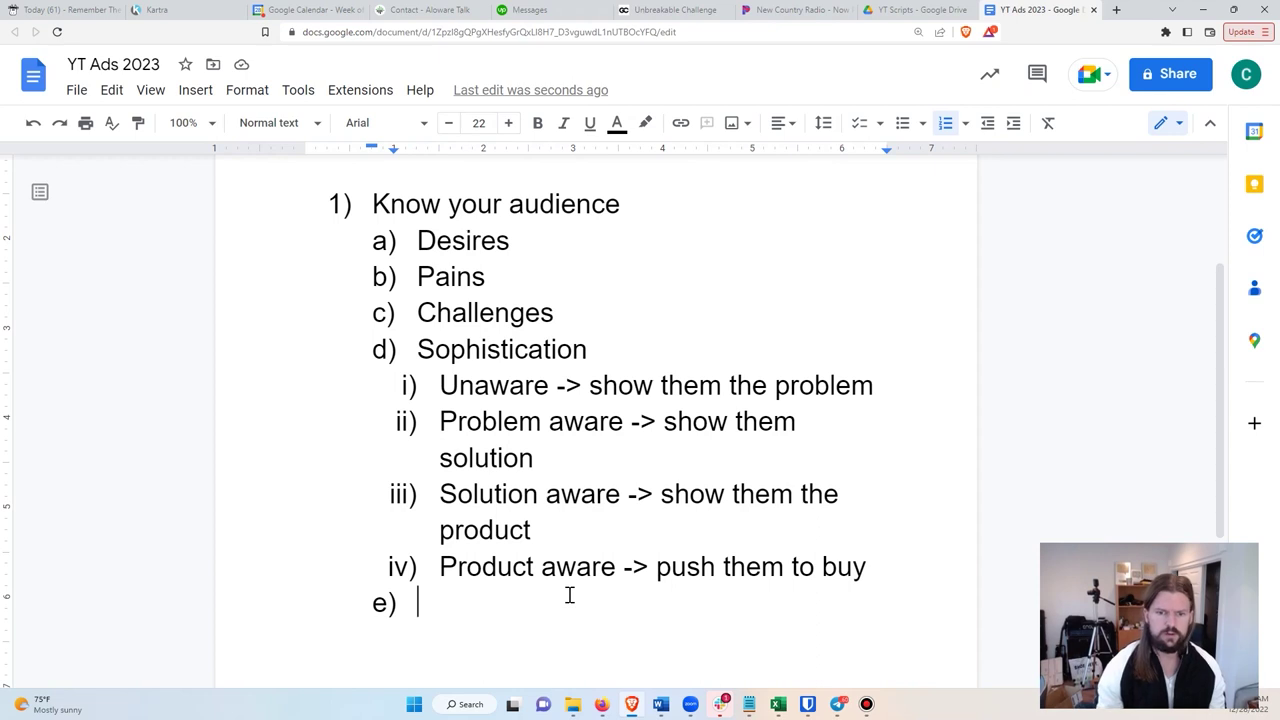
left_click(578, 542)
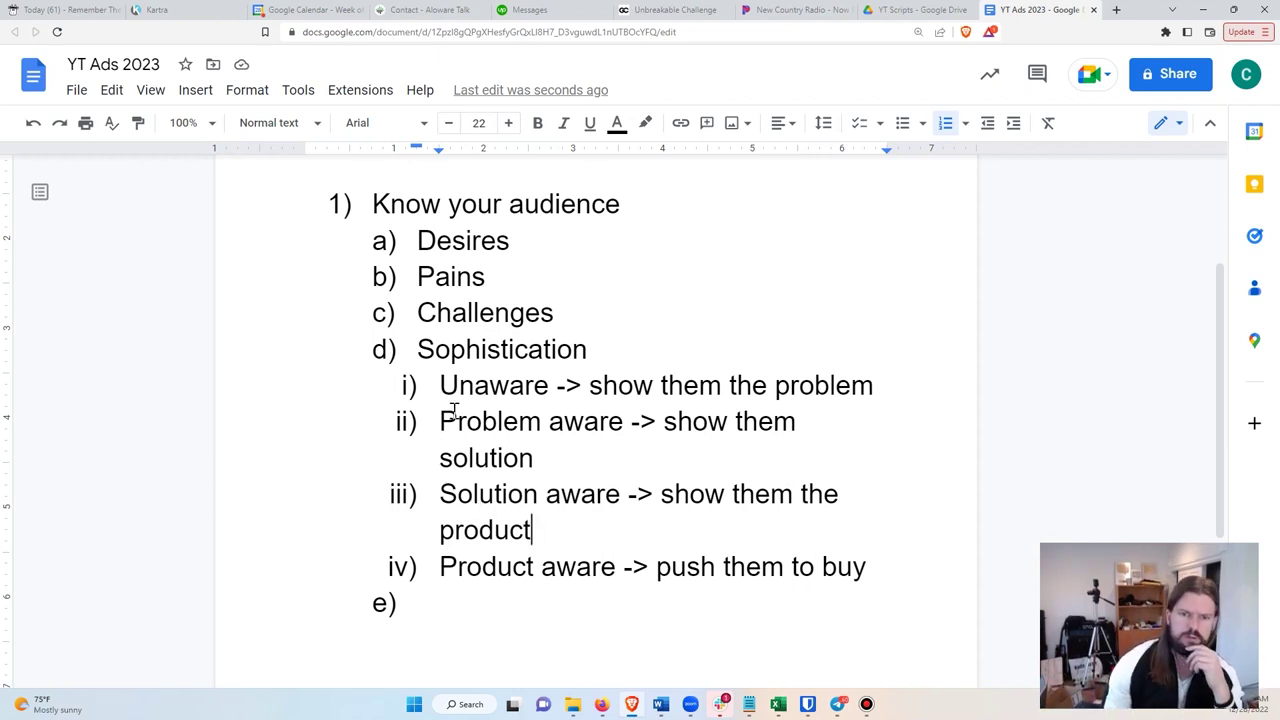
double_click(441, 385)
left_click(526, 423)
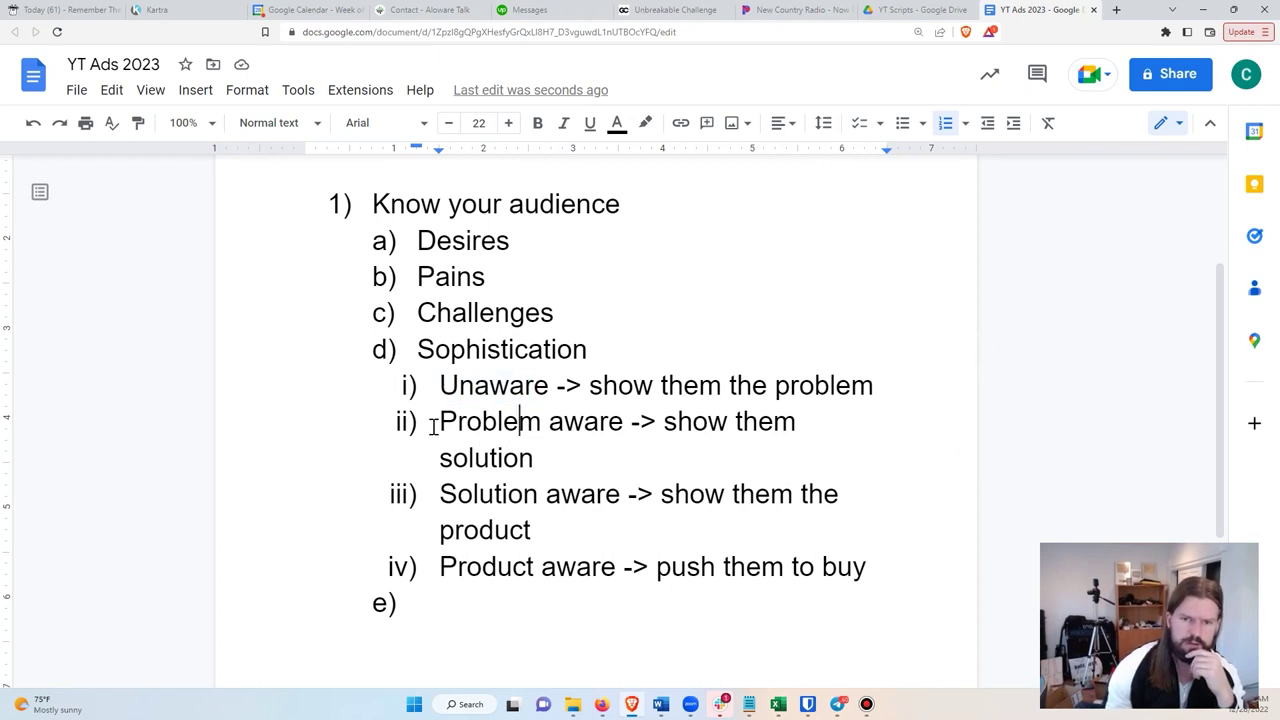
left_click_drag(434, 428, 638, 428)
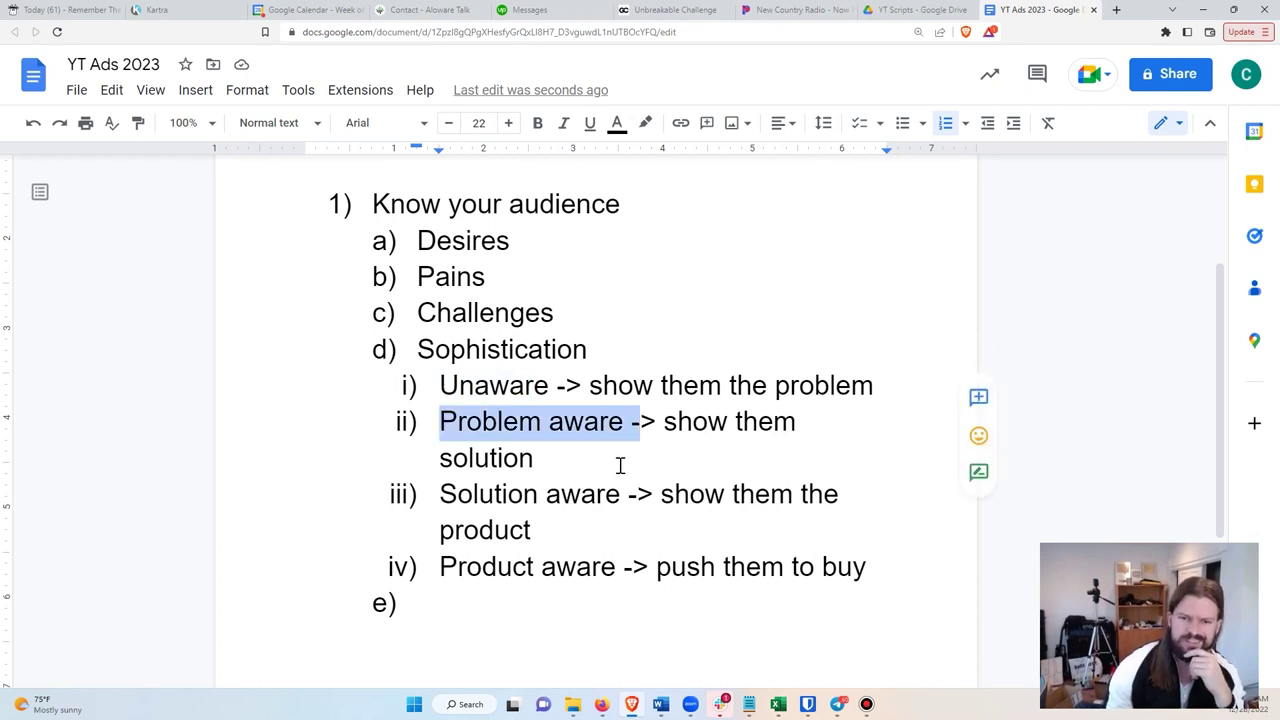
left_click(620, 465)
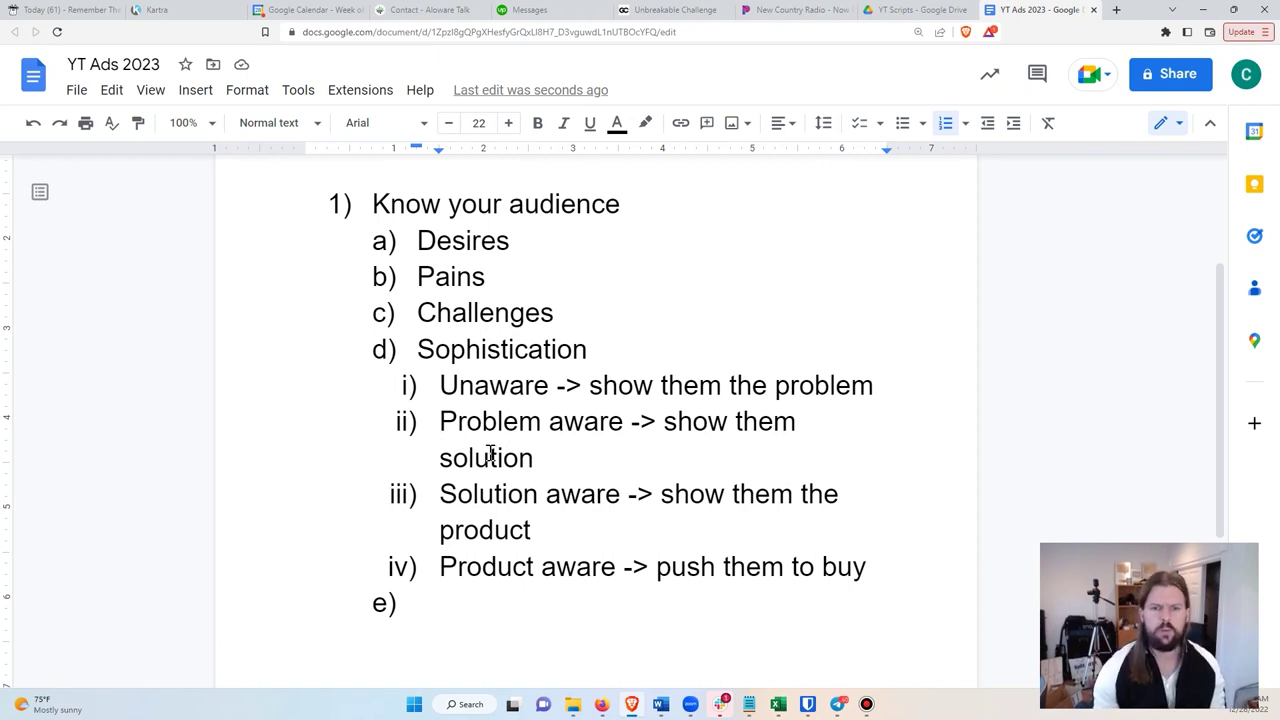
- Compare the Problem aware stage with the Solution aware stage under Sophistication, and look back at the "Know your audience" heading
left_click_drag(441, 424, 623, 424)
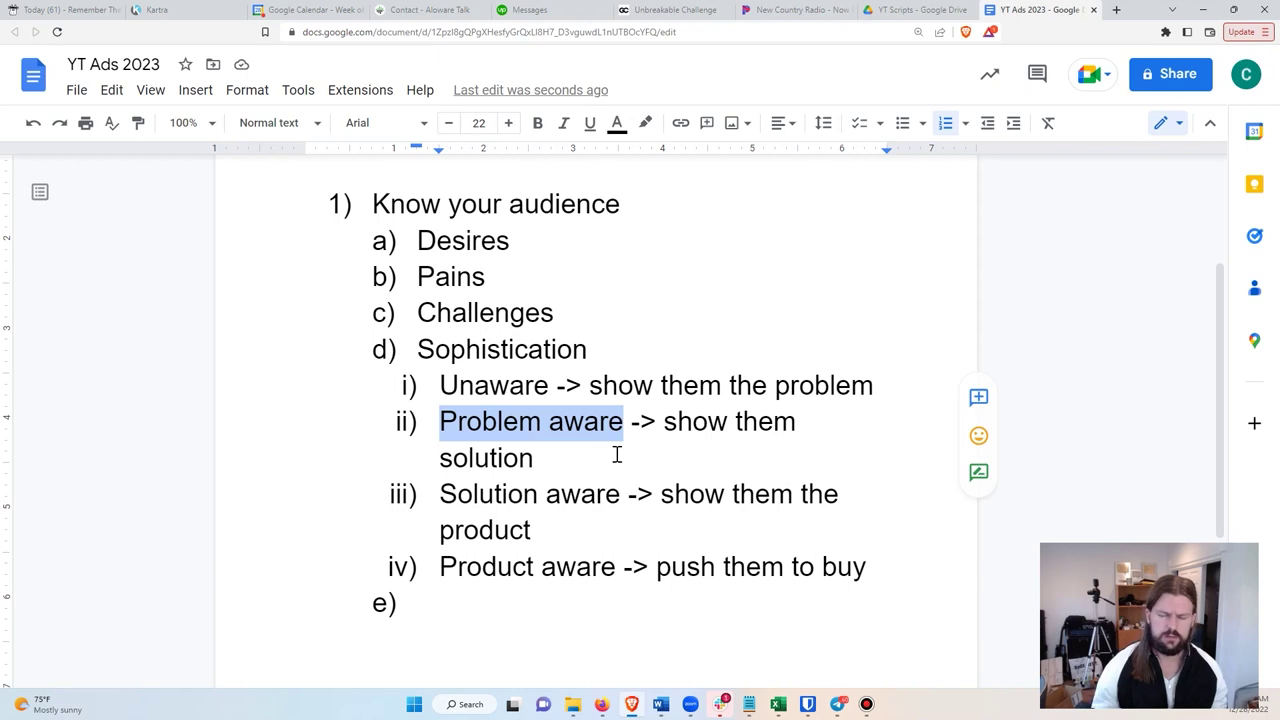
left_click_drag(439, 494, 621, 497)
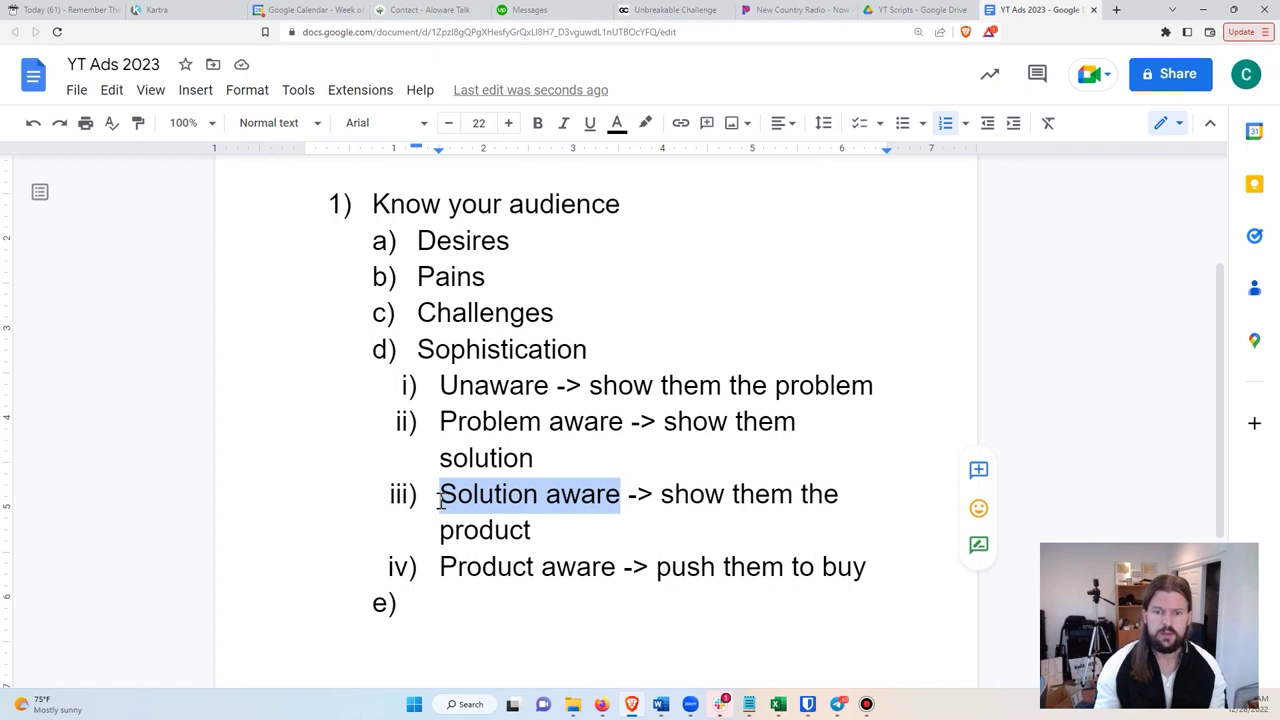
left_click_drag(440, 421, 623, 428)
left_click_drag(441, 494, 622, 497)
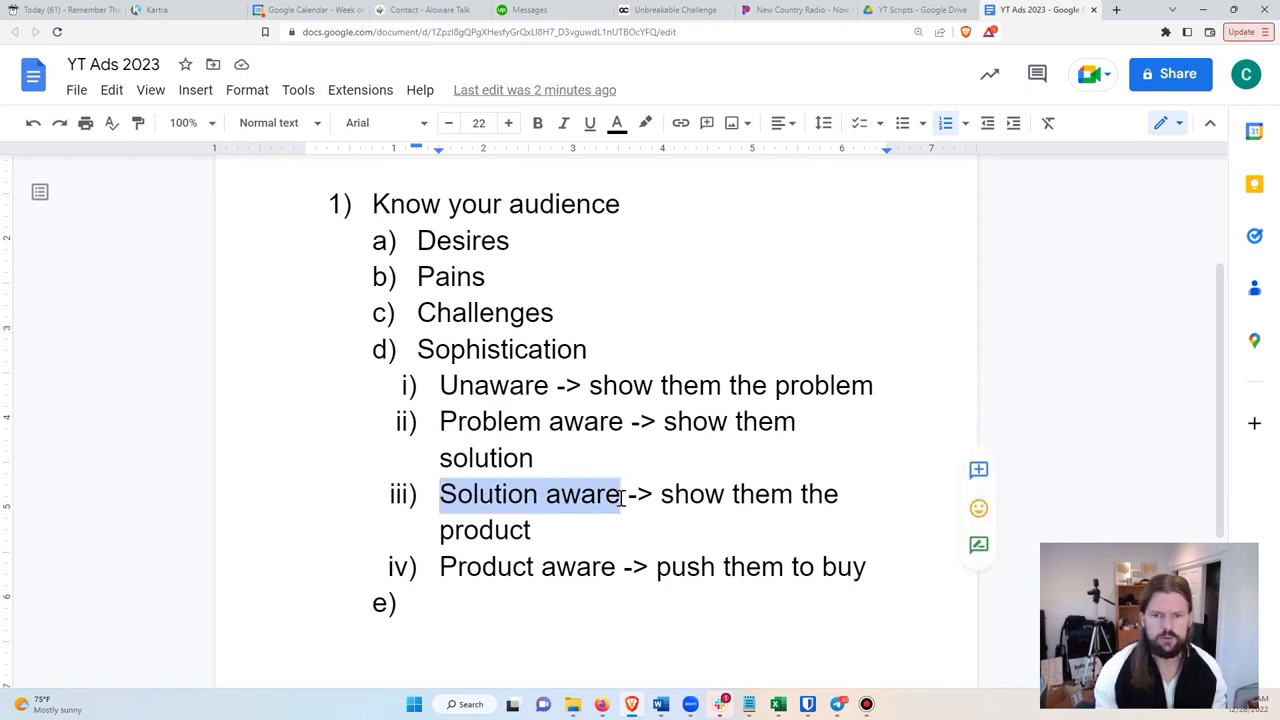
left_click_drag(443, 421, 623, 428)
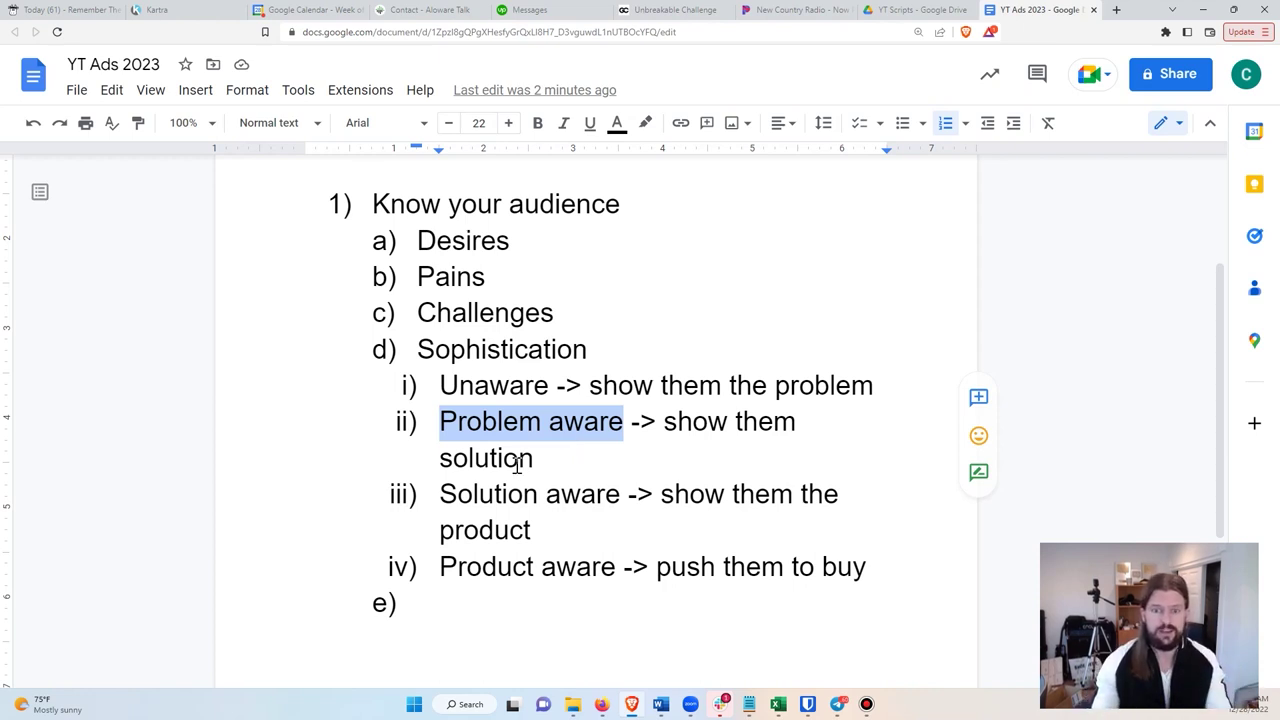
left_click_drag(441, 496, 620, 518)
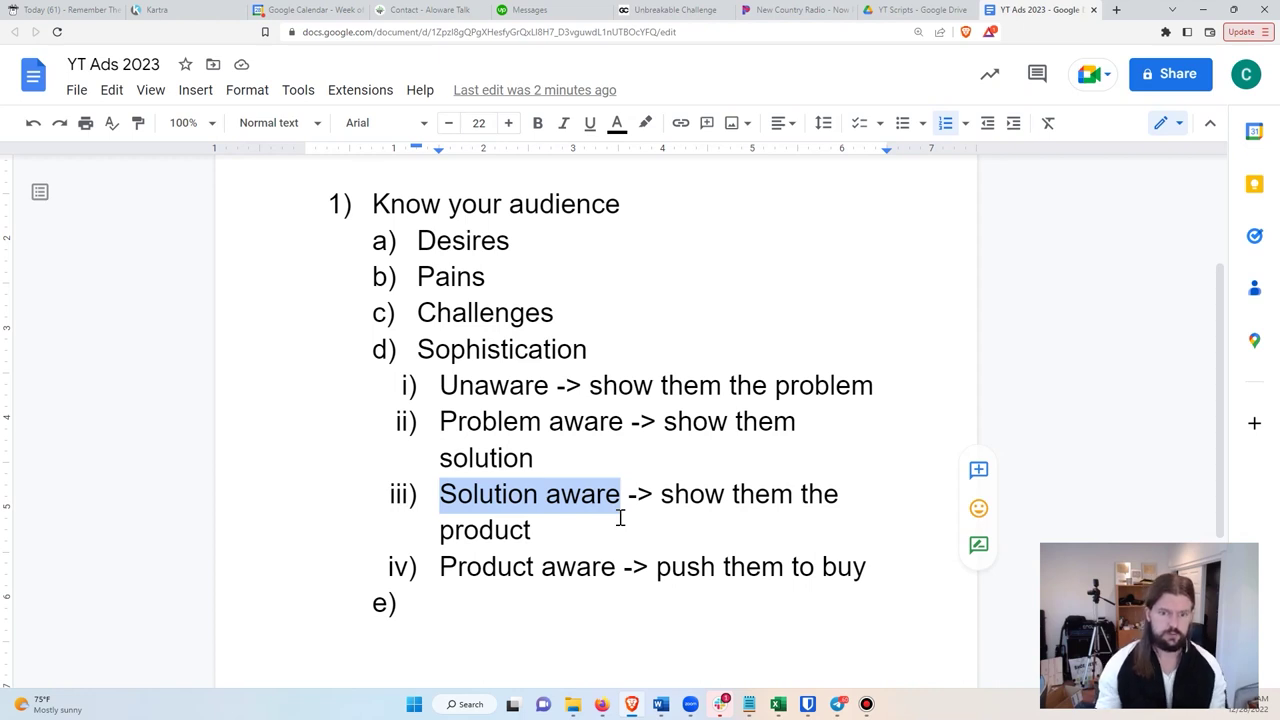
left_click_drag(373, 196, 722, 193)
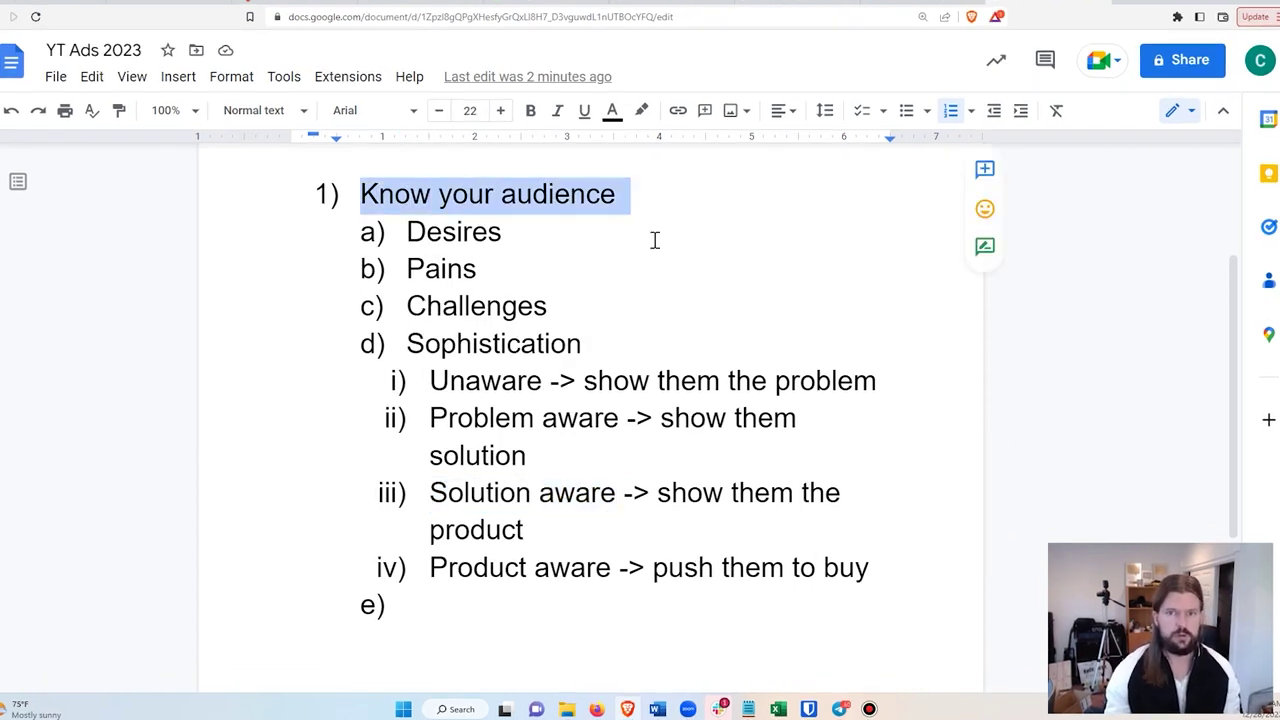
left_click(651, 246)
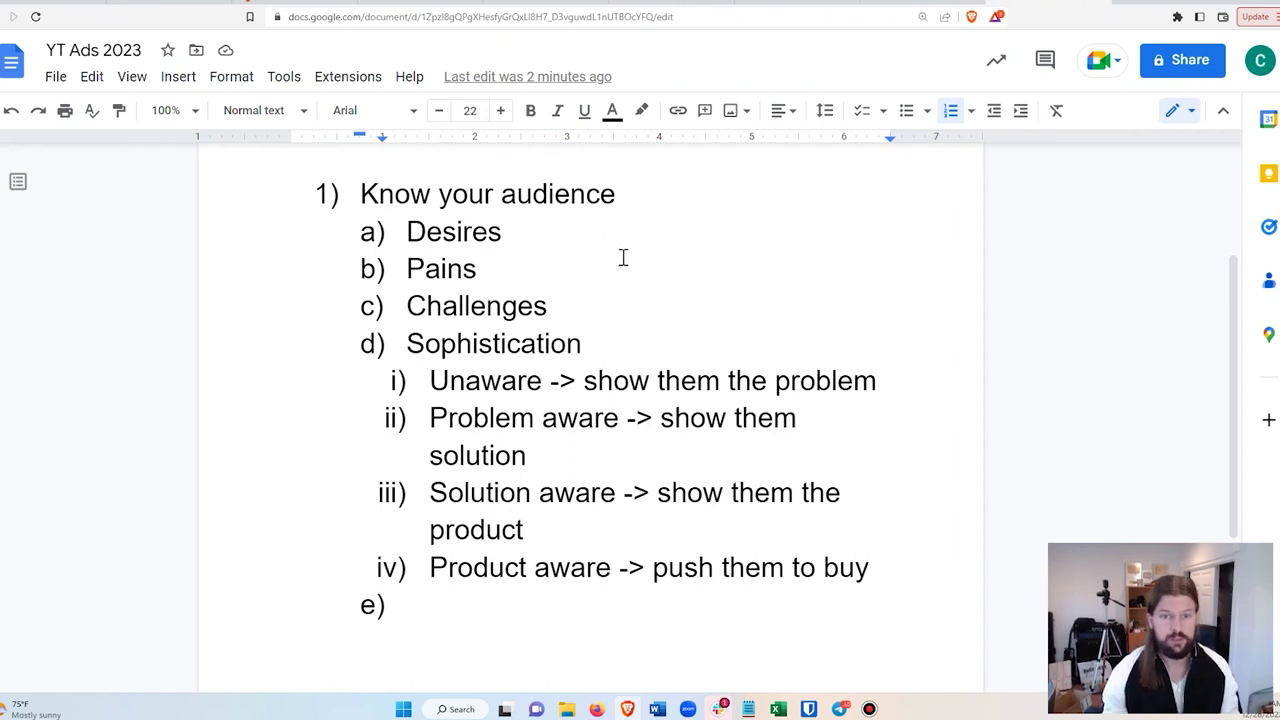
left_click(626, 197)
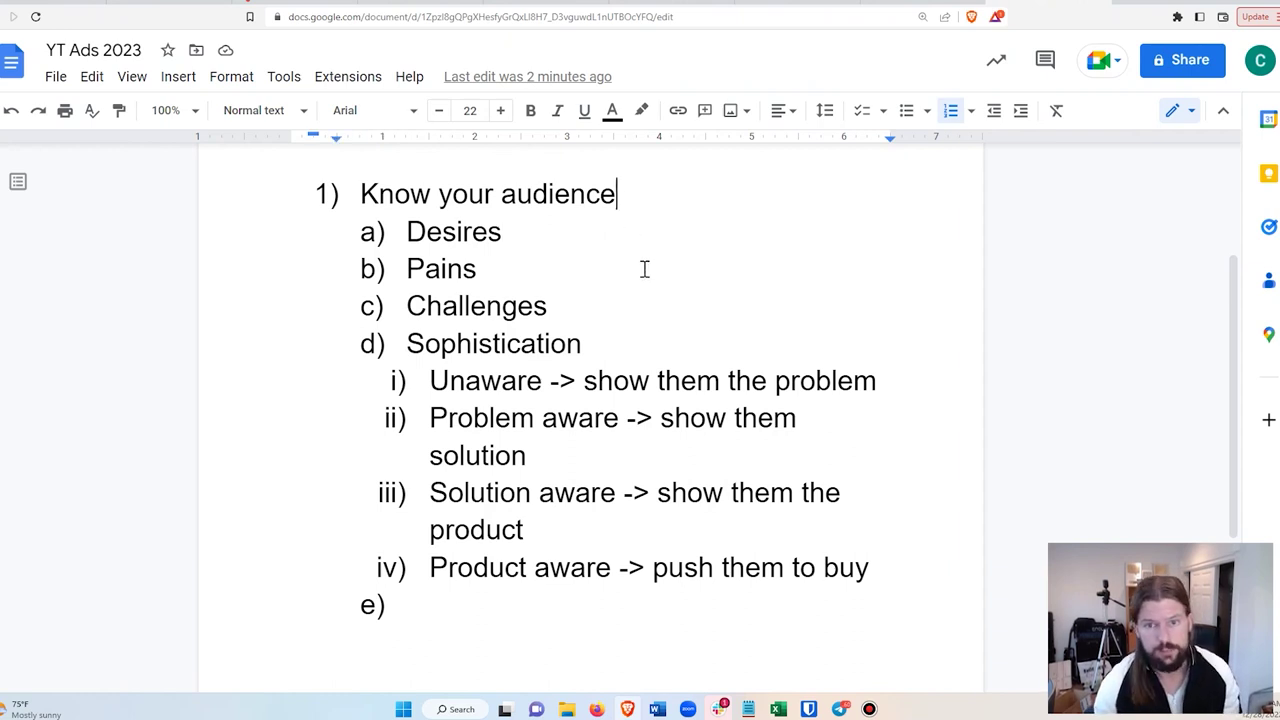
- Replace the empty sub-item at the end of the list with a second main item reading "Write Script"
scroll(491, 486, "down", 1)
scroll(460, 560, "up", 1)
left_click(469, 617)
key("shift+Tab")
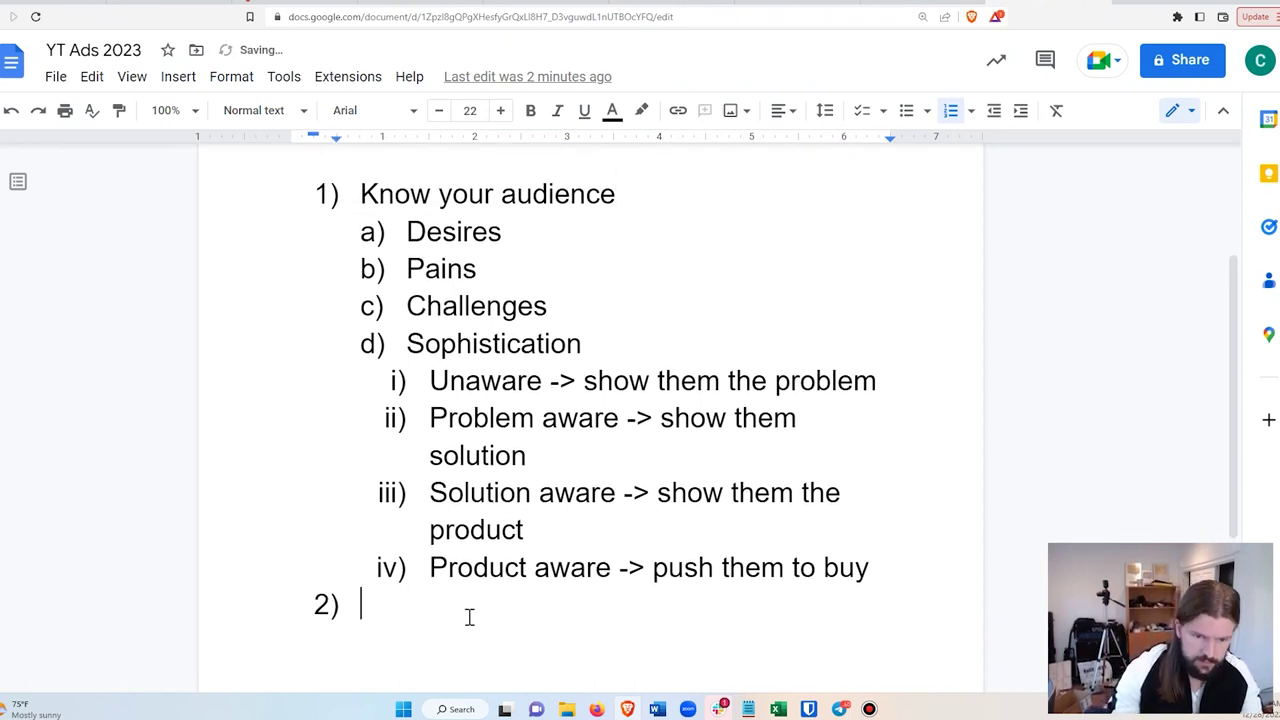
key("BackSpace")
key("BackSpace")
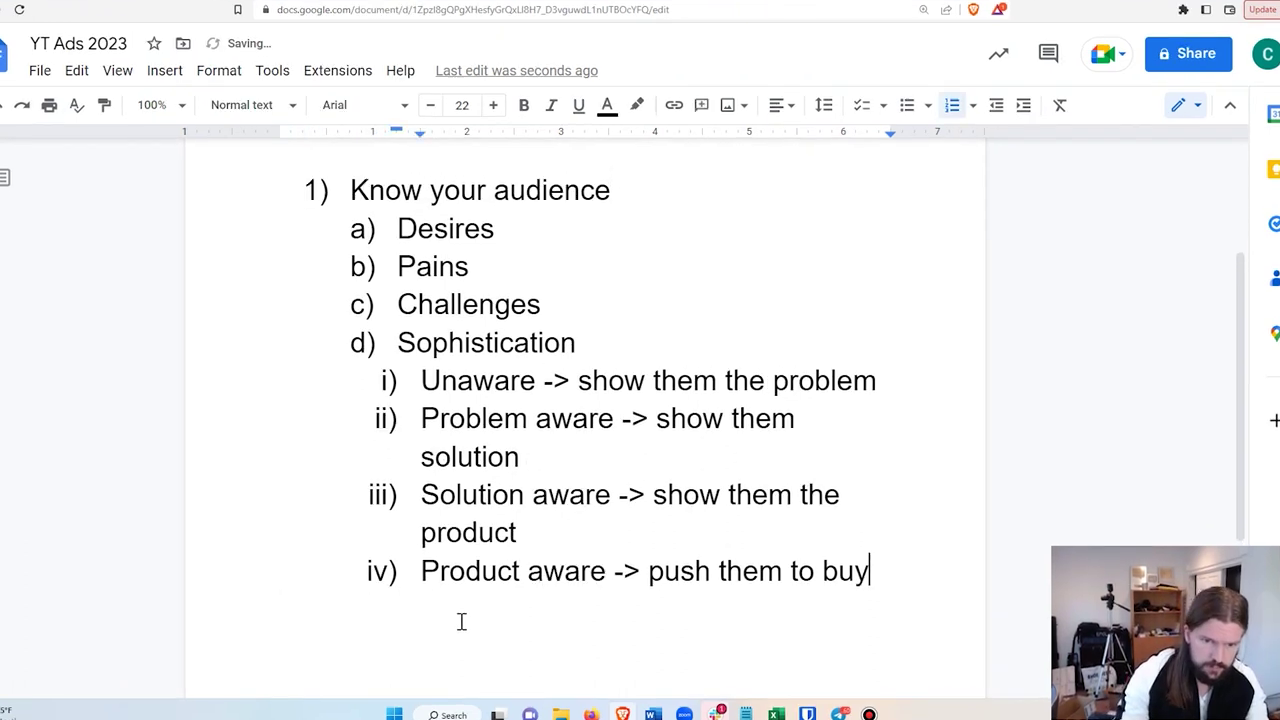
key("Return")
key("shift+Tab")
key("shift+Tab")
type("Write Sc")
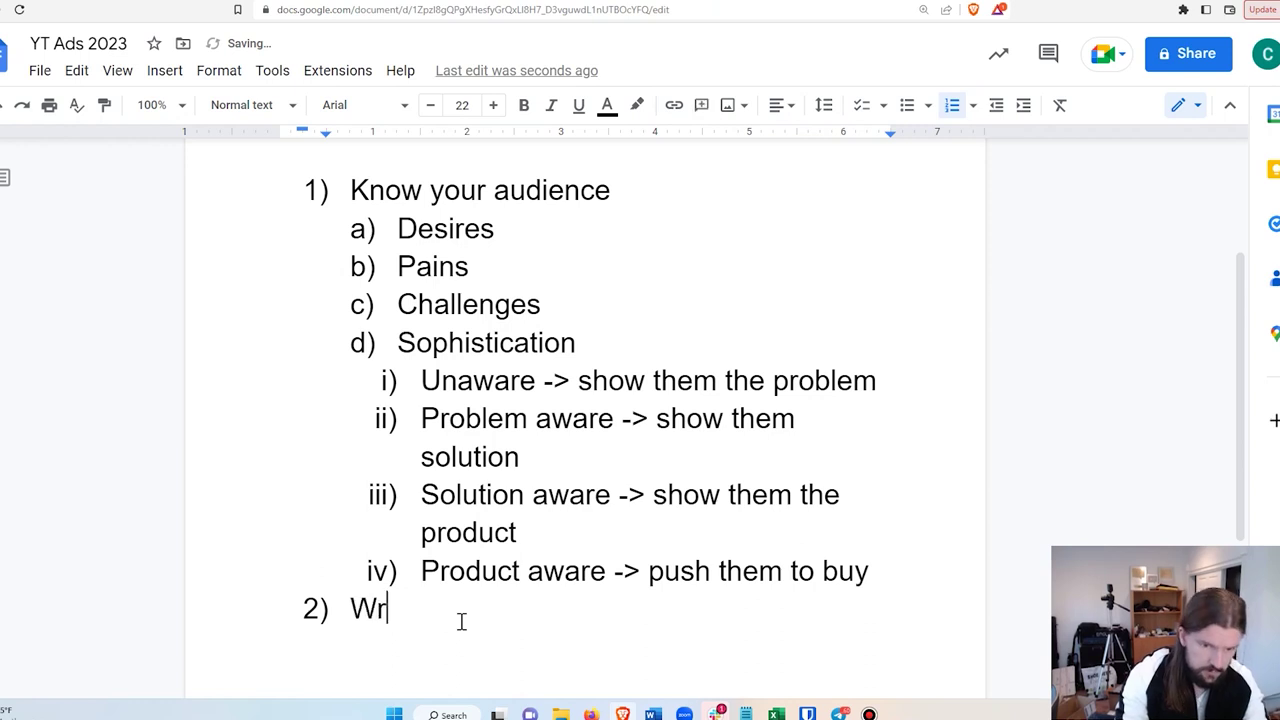
type("ript")
- Add the sub-items "Hook", "Body", "CTA" and "Urgency" under Write Script
key("Return")
key("Tab")
scroll(517, 517, "down", 2)
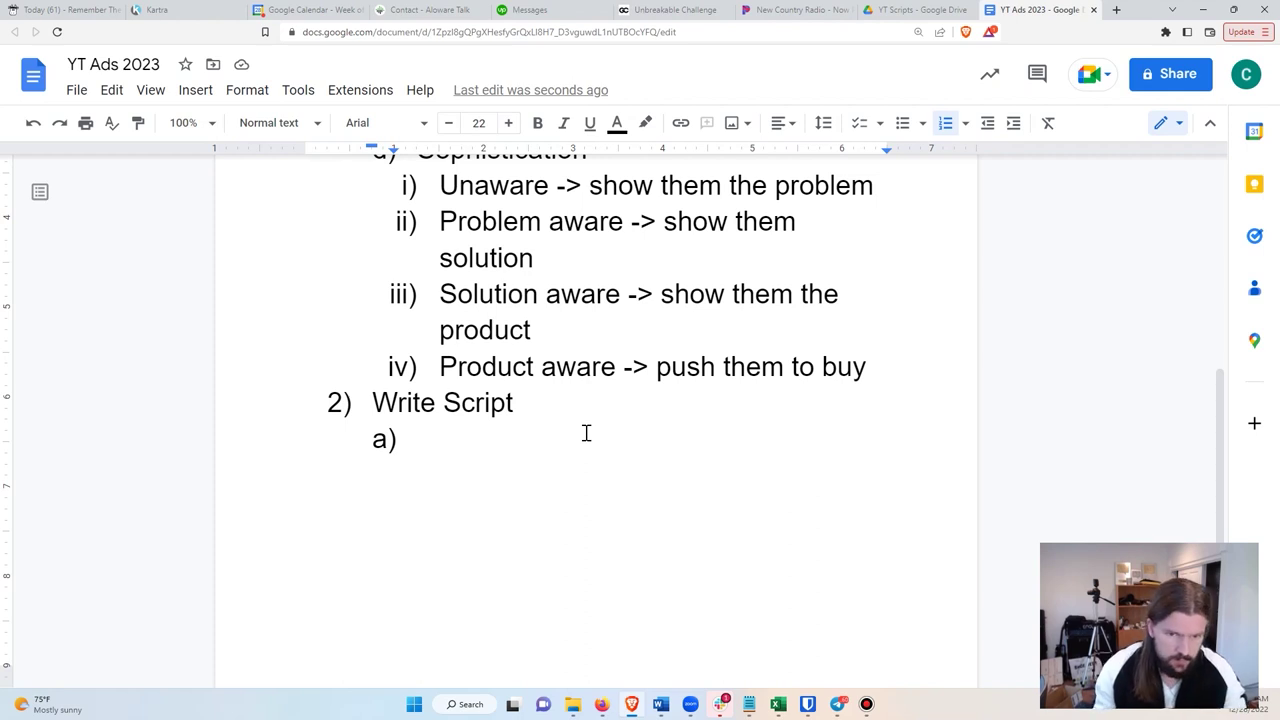
type("Hook")
key("Return")
type("Body")
key("Return")
type("CTA")
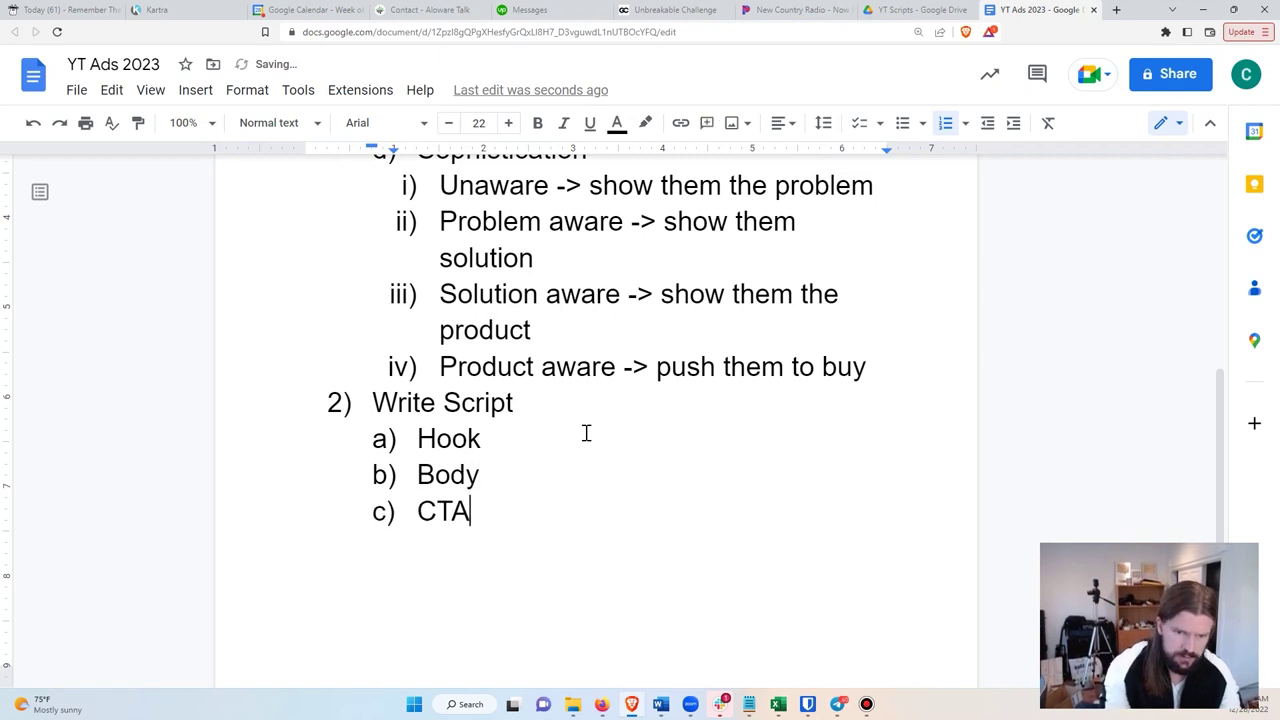
key("Return")
type("Urge")
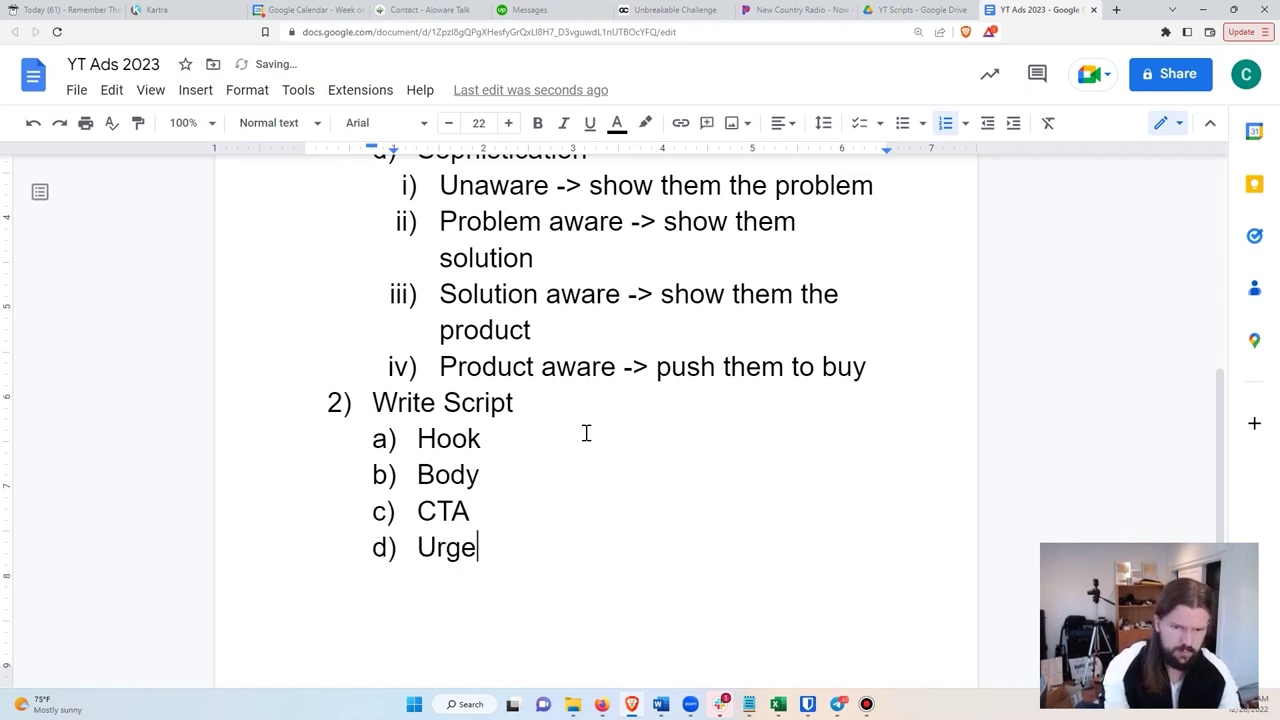
type("ncy")
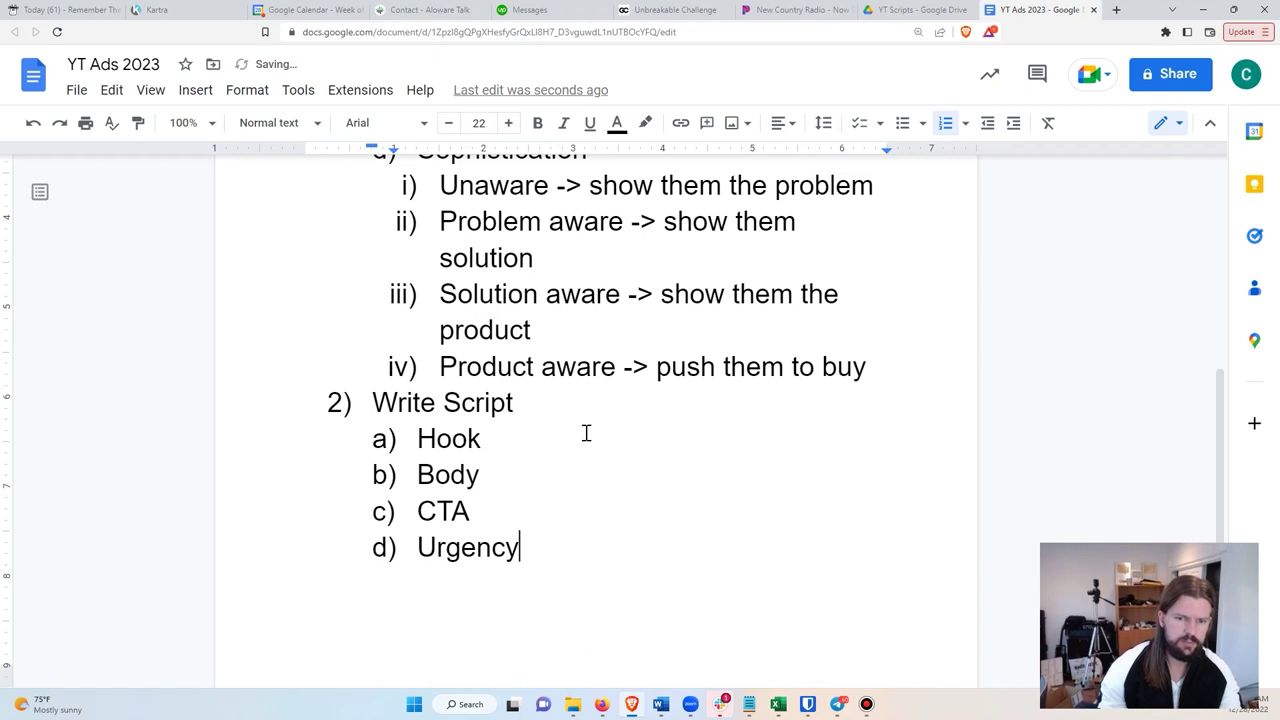
- Examine the Hook sub-item alongside the audience's Desires, Pains, Challenges and Sophistication items
left_click(512, 444)
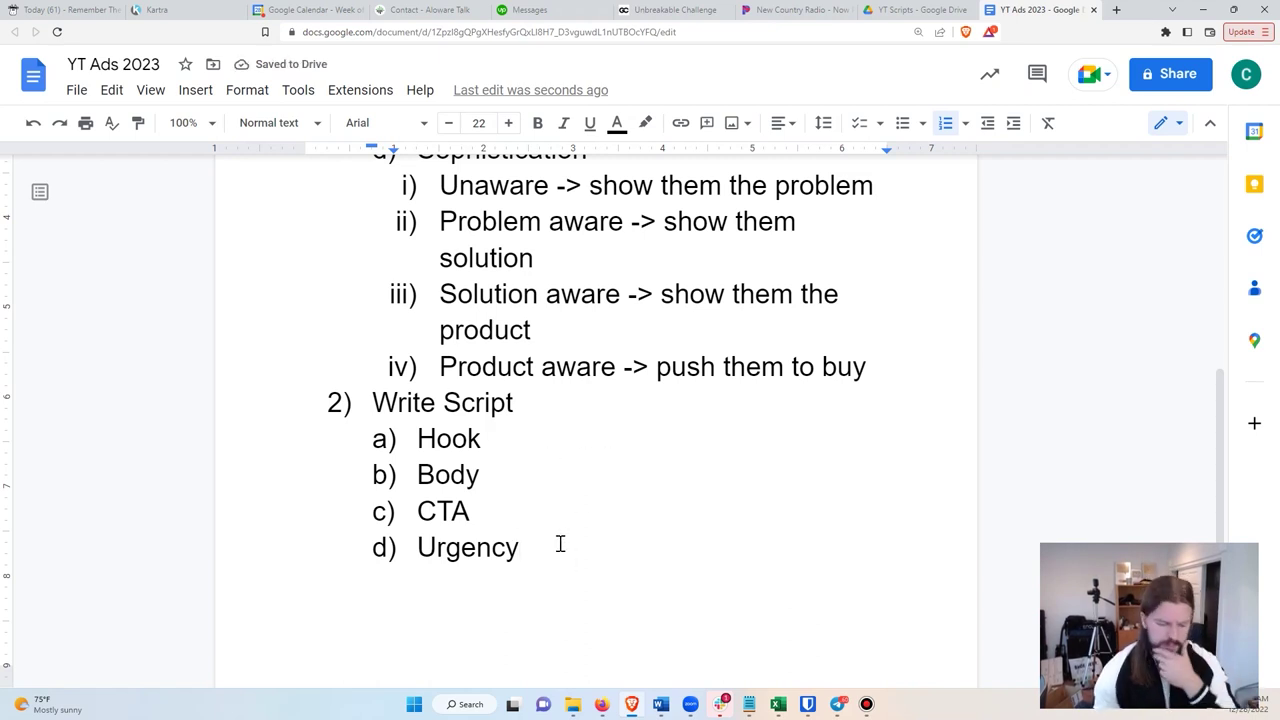
left_click_drag(419, 439, 509, 441)
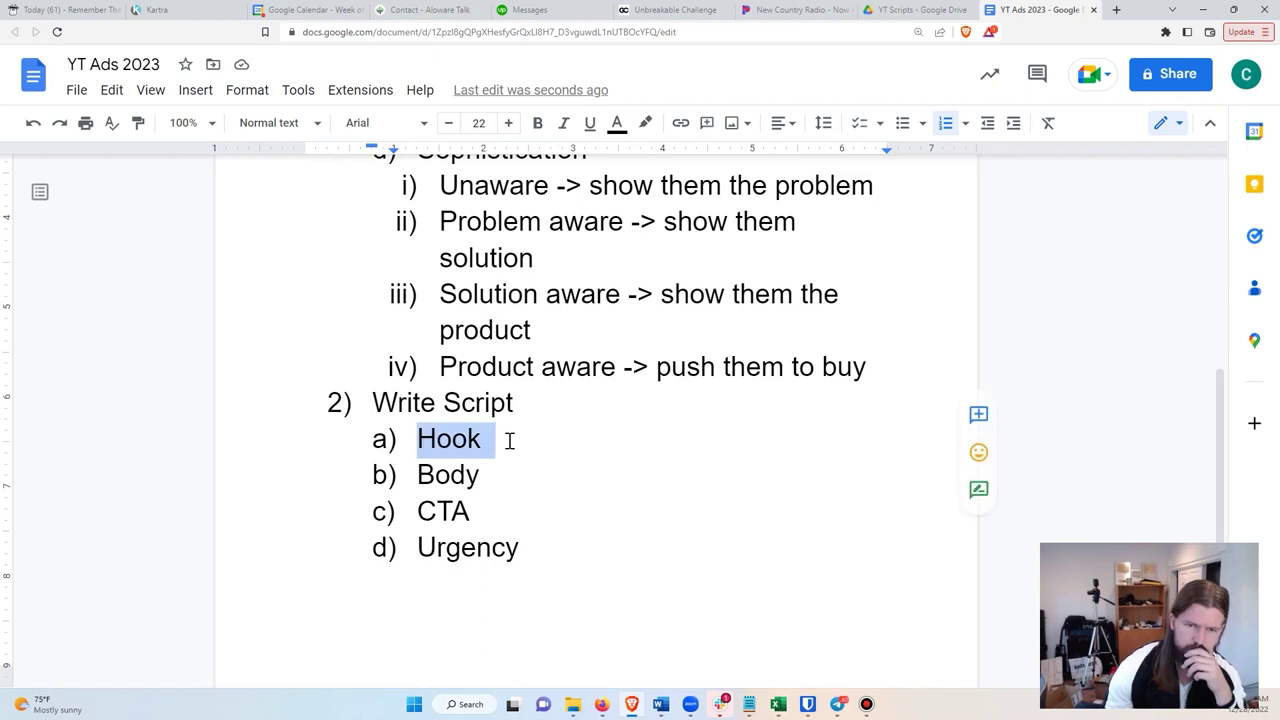
left_click(530, 442)
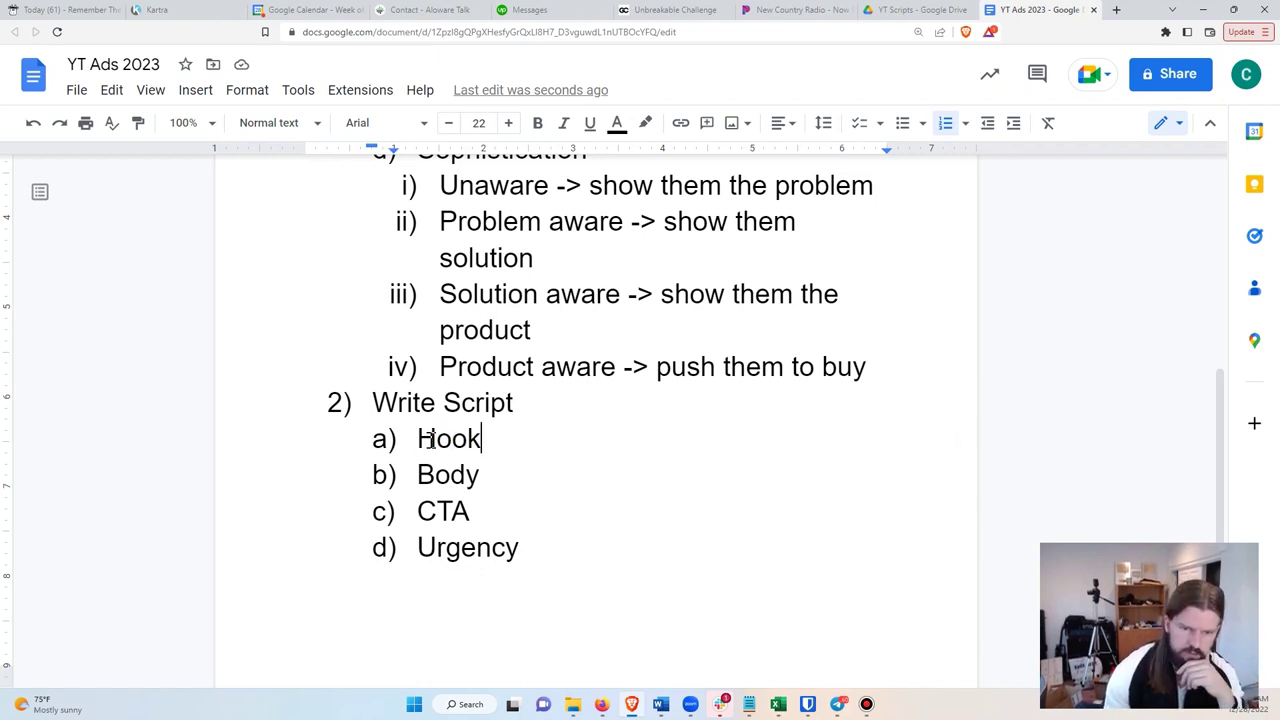
left_click_drag(419, 440, 523, 443)
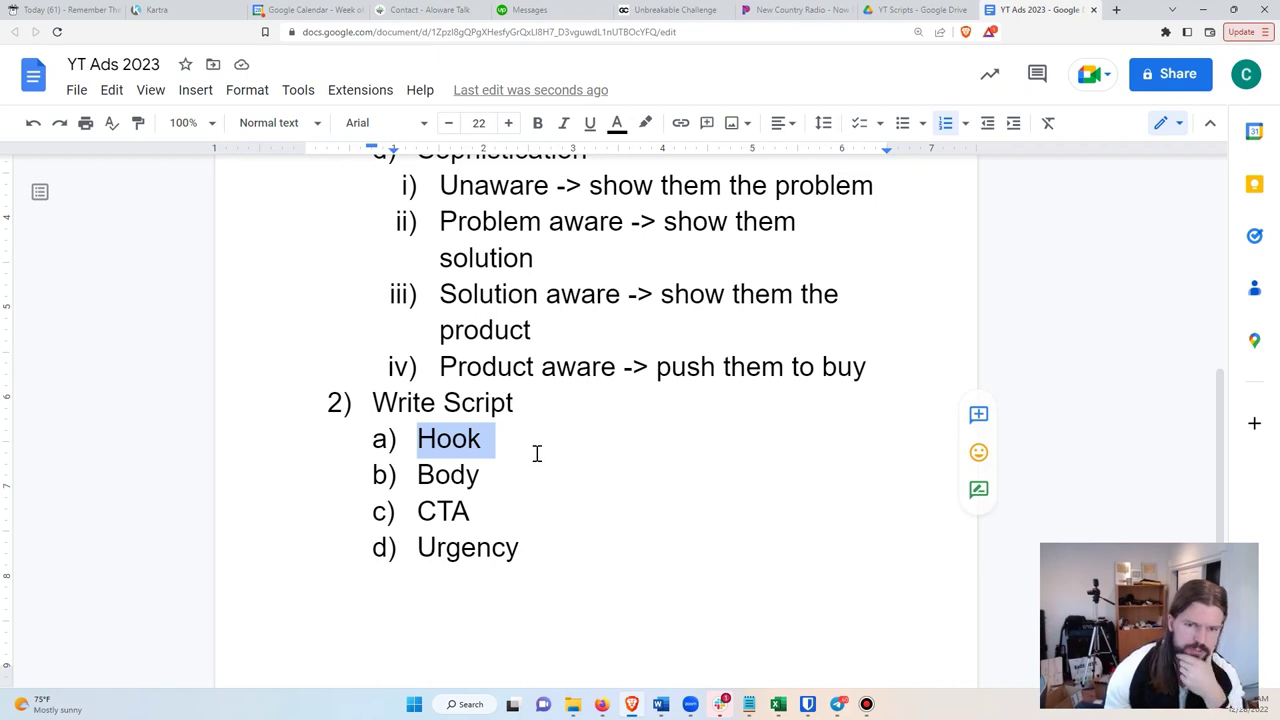
left_click(537, 453)
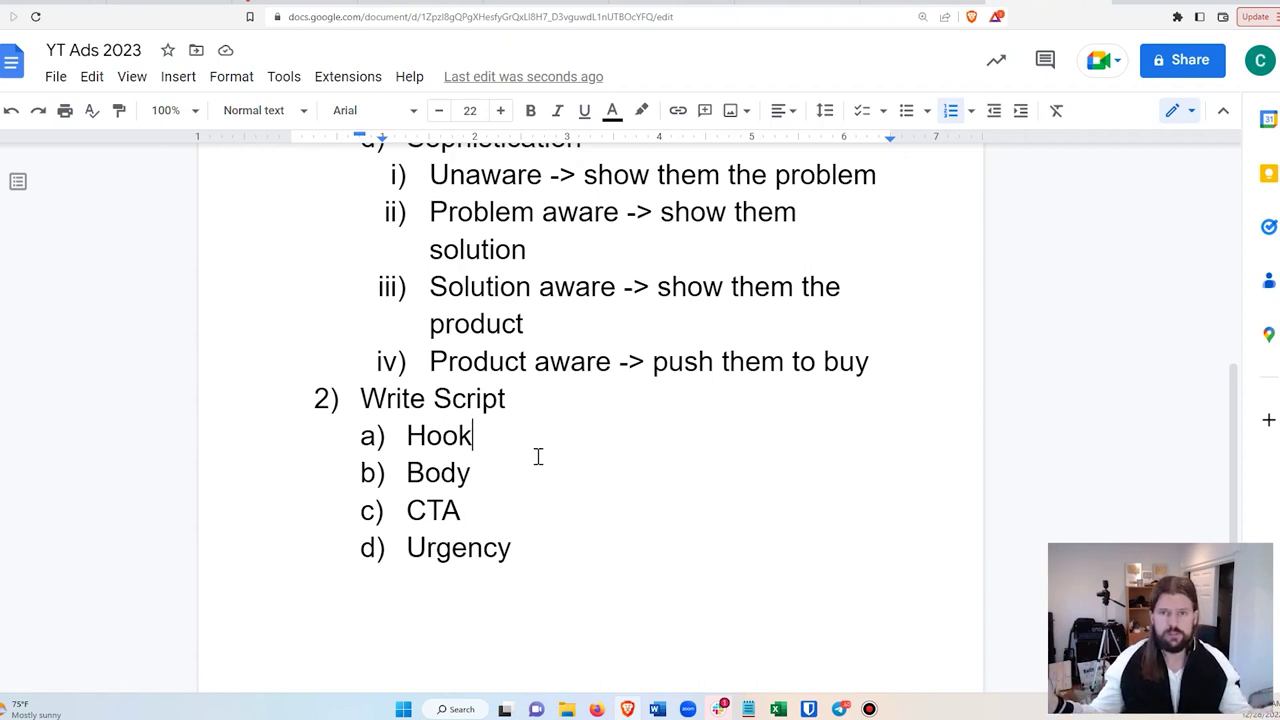
scroll(546, 490, "up", 5)
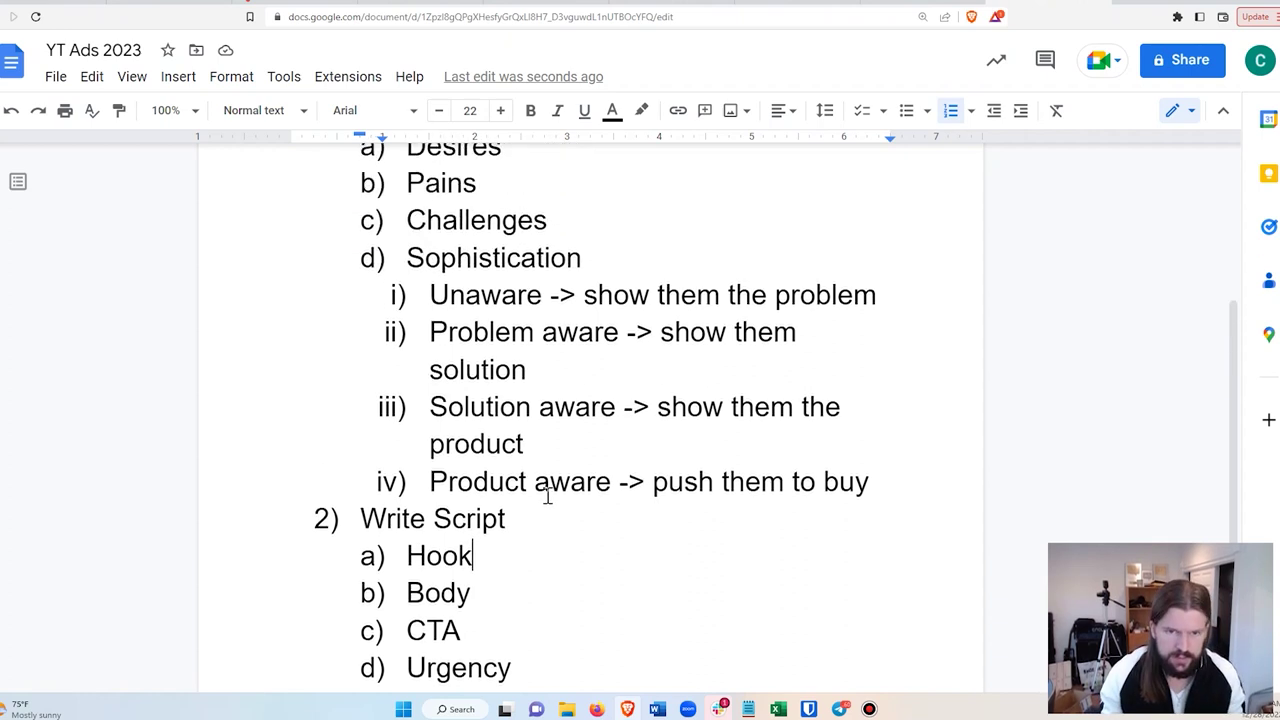
left_click_drag(405, 300, 548, 375)
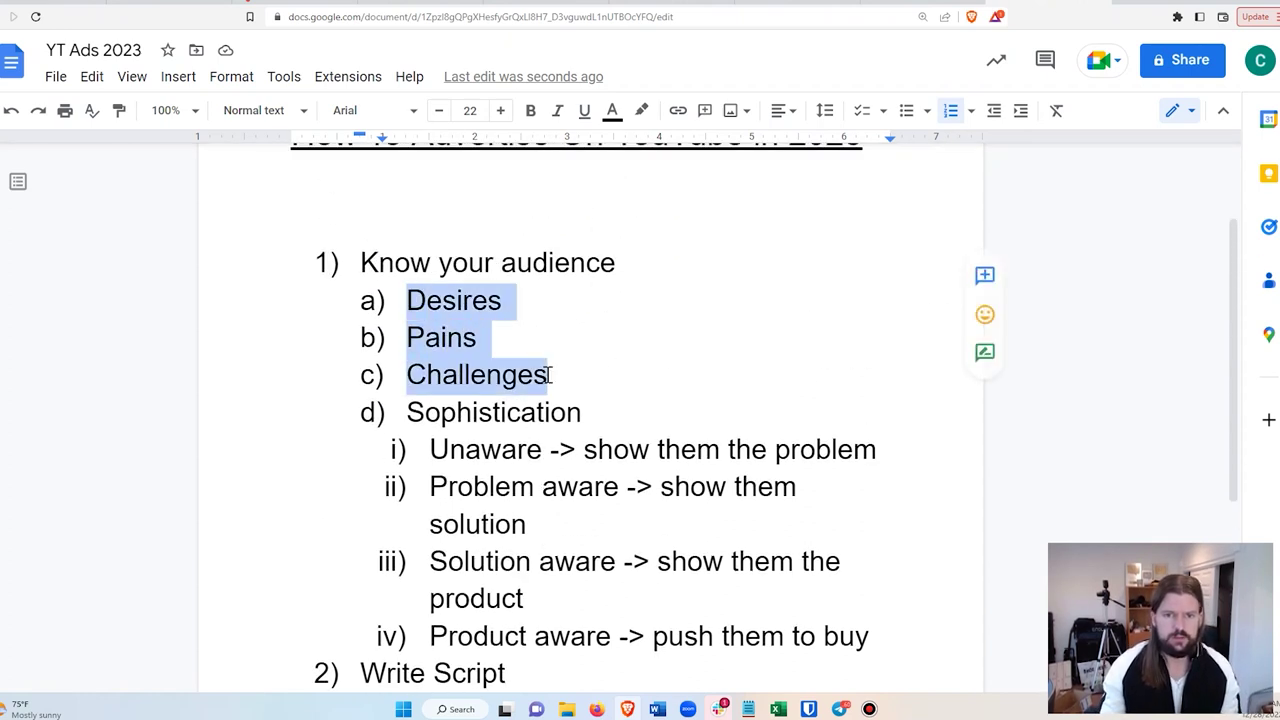
left_click_drag(406, 412, 609, 417)
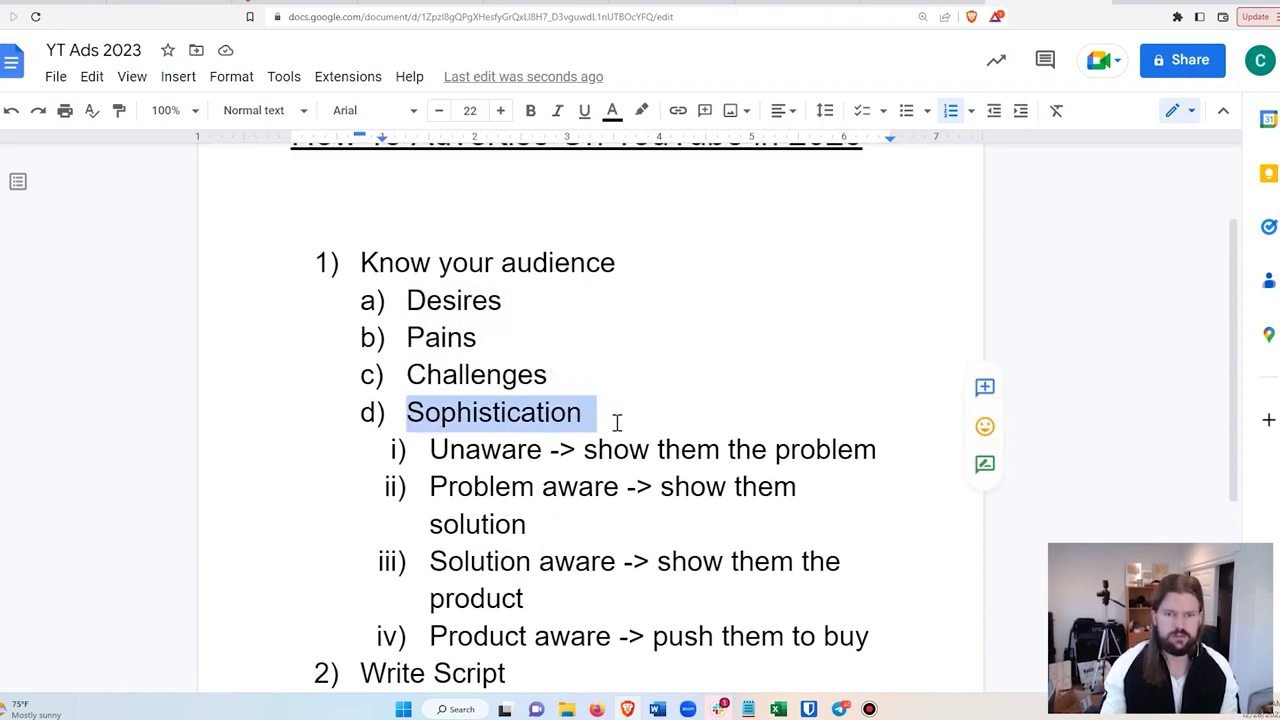
left_click(623, 423)
scroll(625, 441, "down", 3)
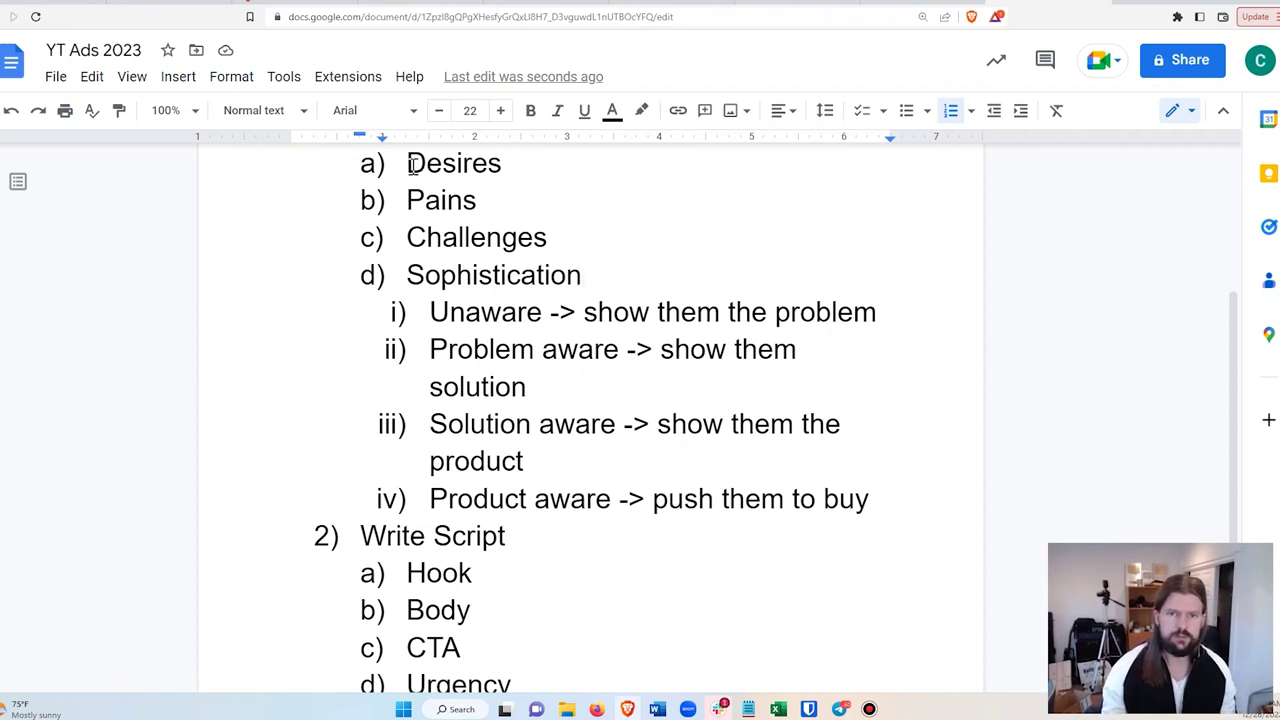
- Review the Desires, Pains and Challenges sub-items of the audience section
left_click_drag(413, 168, 514, 165)
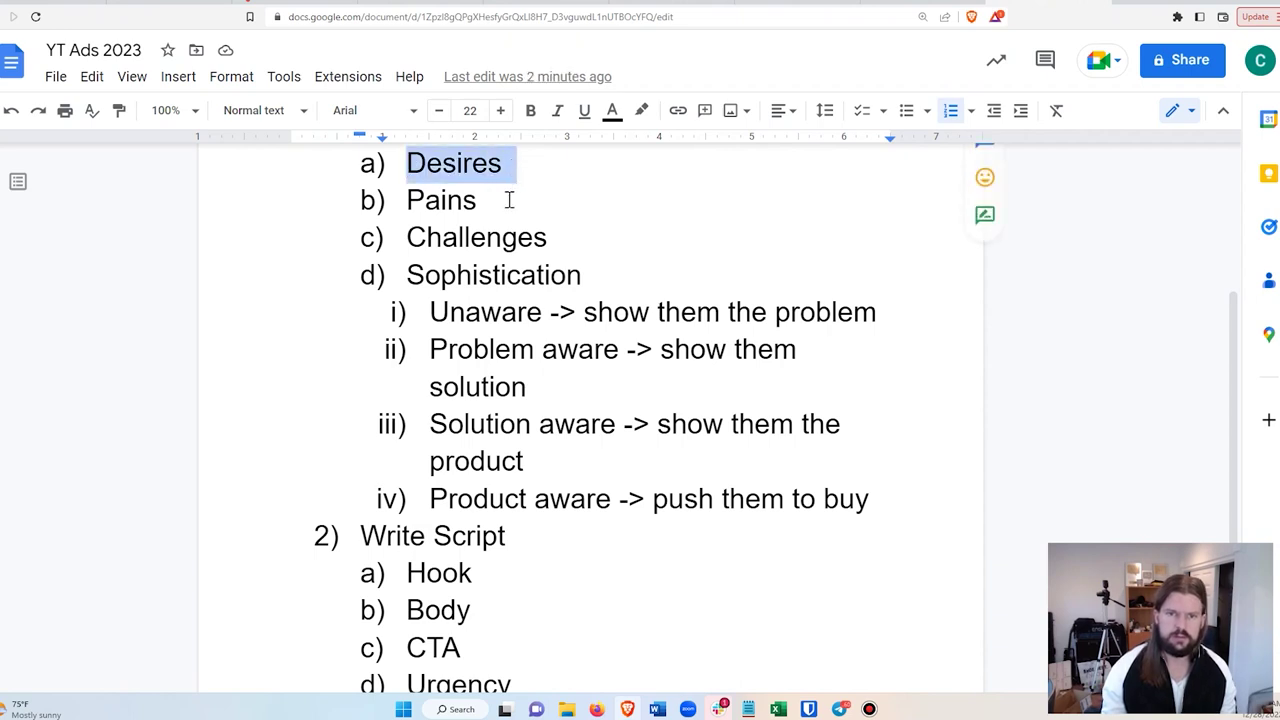
left_click(509, 200)
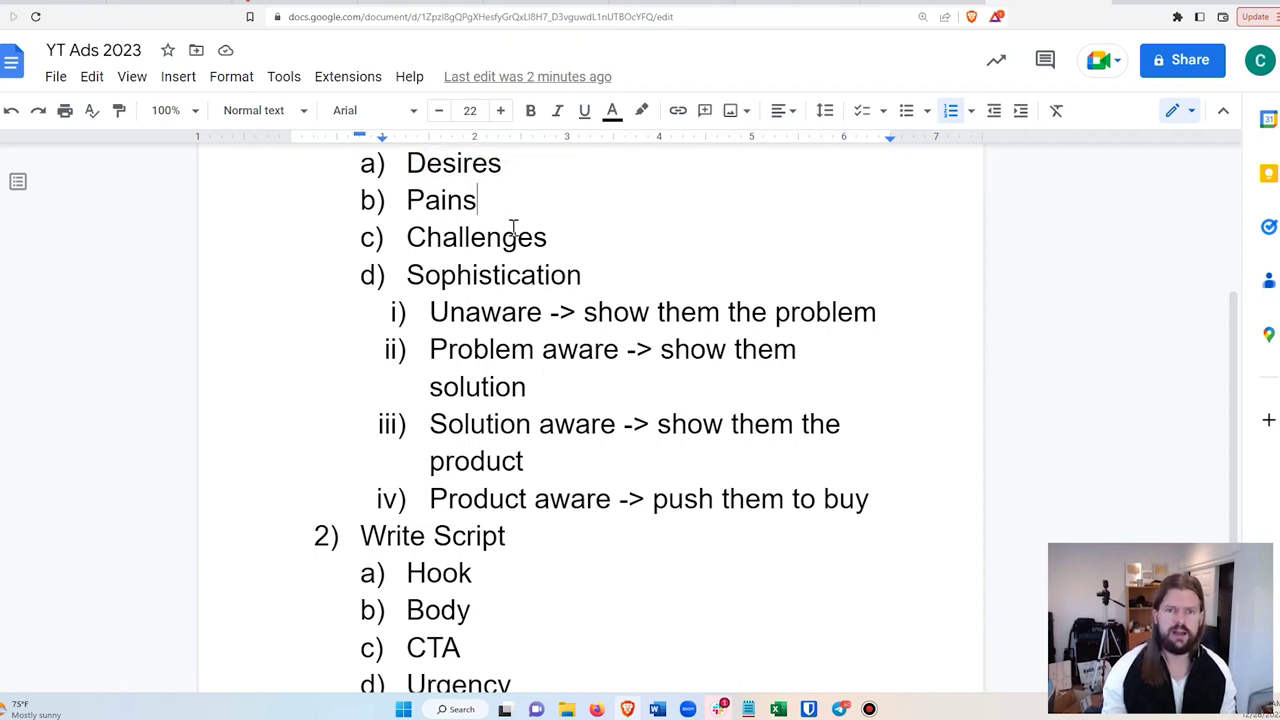
left_click_drag(408, 237, 570, 255)
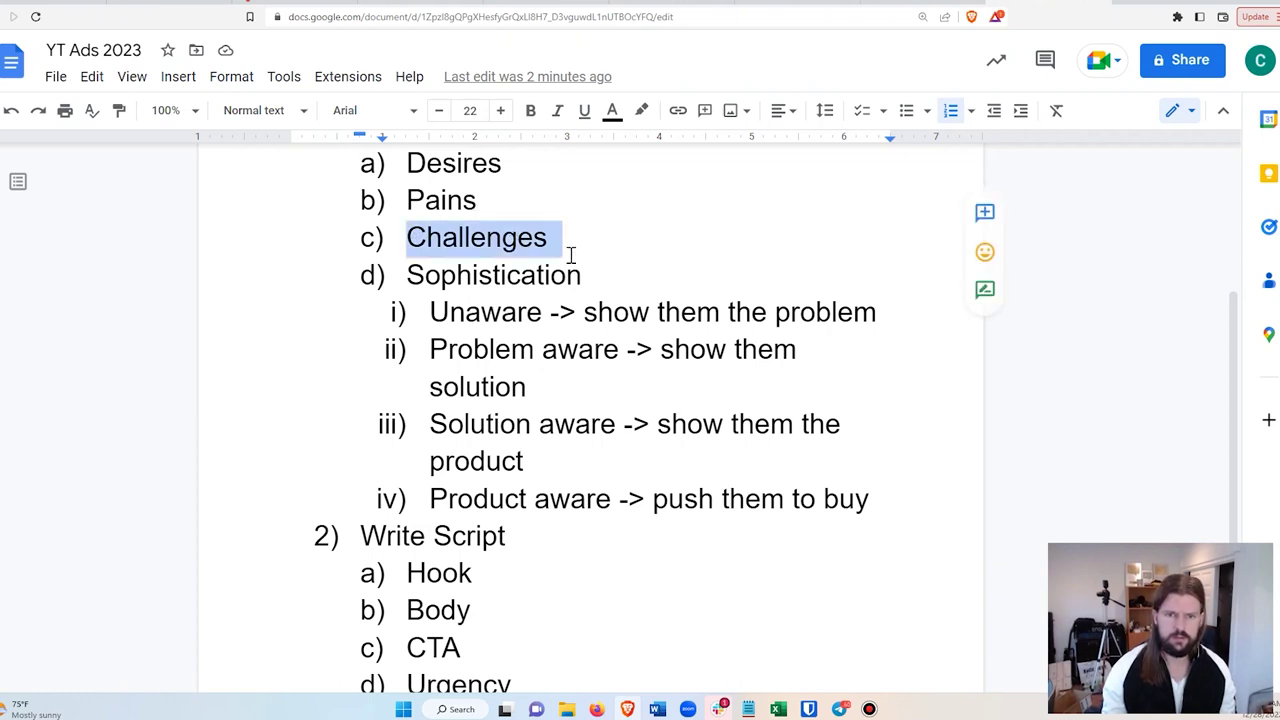
left_click(531, 197)
left_click_drag(409, 163, 514, 171)
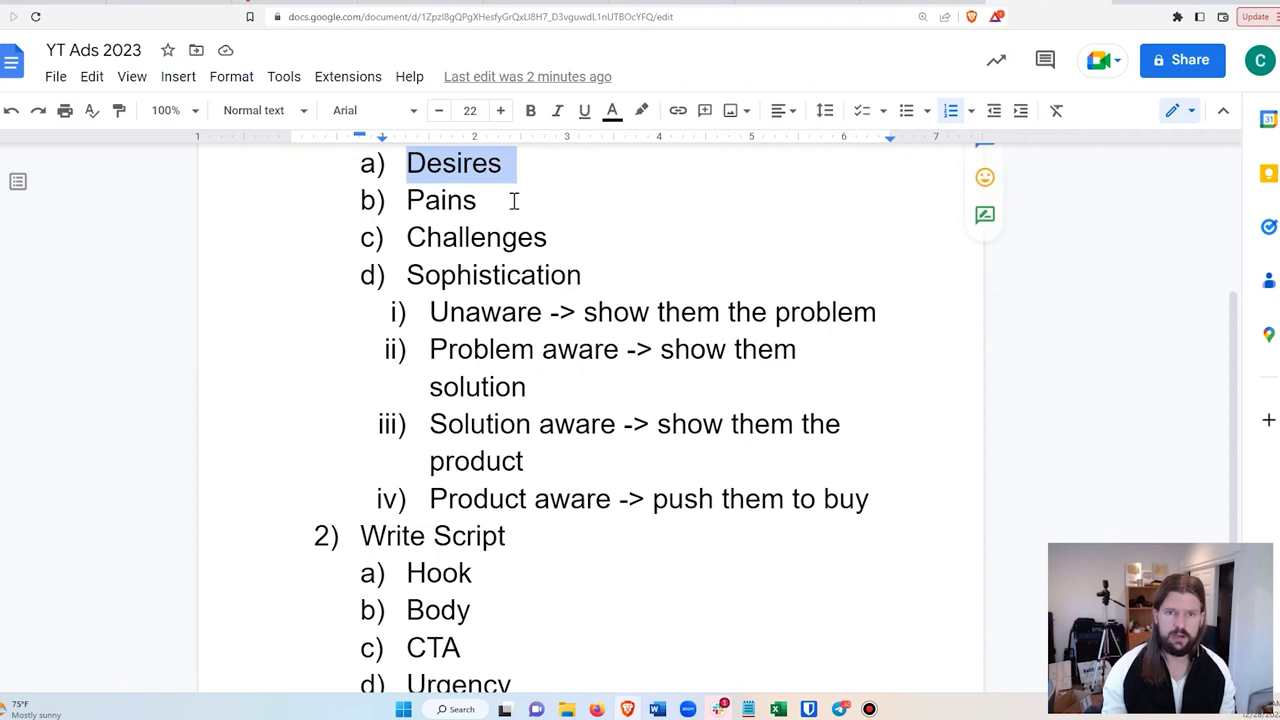
left_click(514, 201)
left_click_drag(408, 237, 580, 240)
left_click(580, 243)
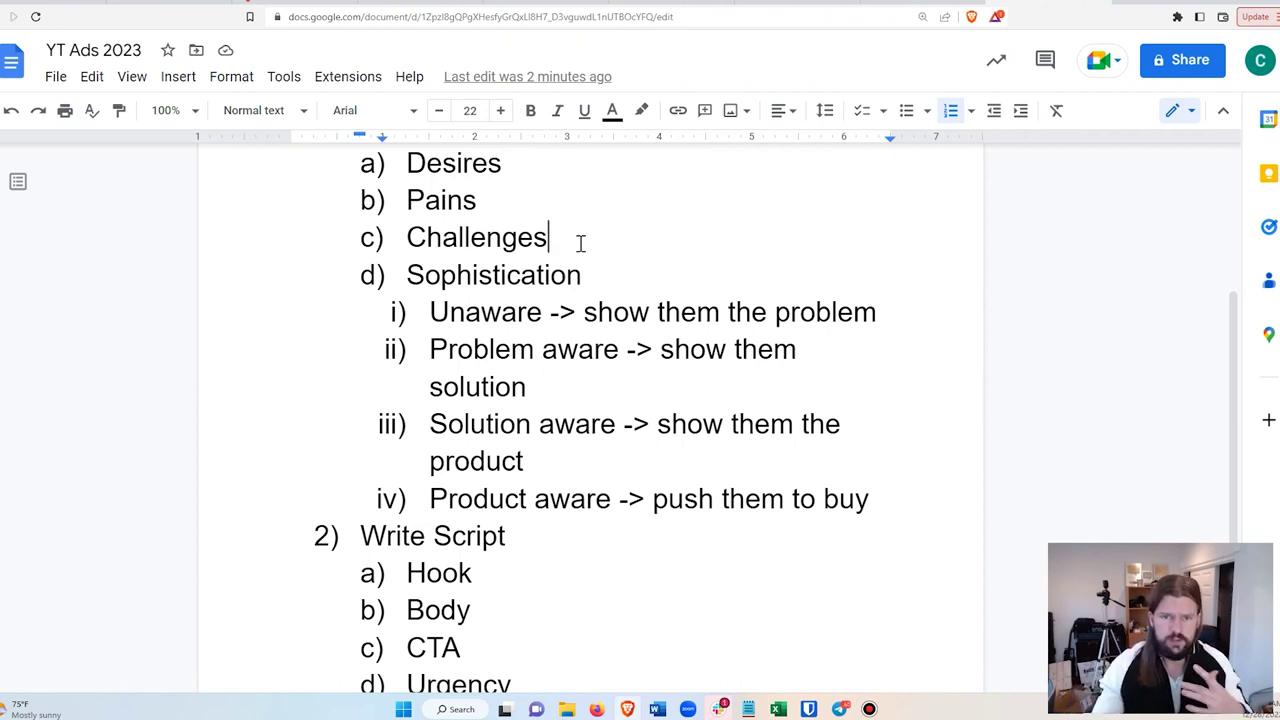
left_click_drag(420, 163, 406, 164)
left_click(408, 237)
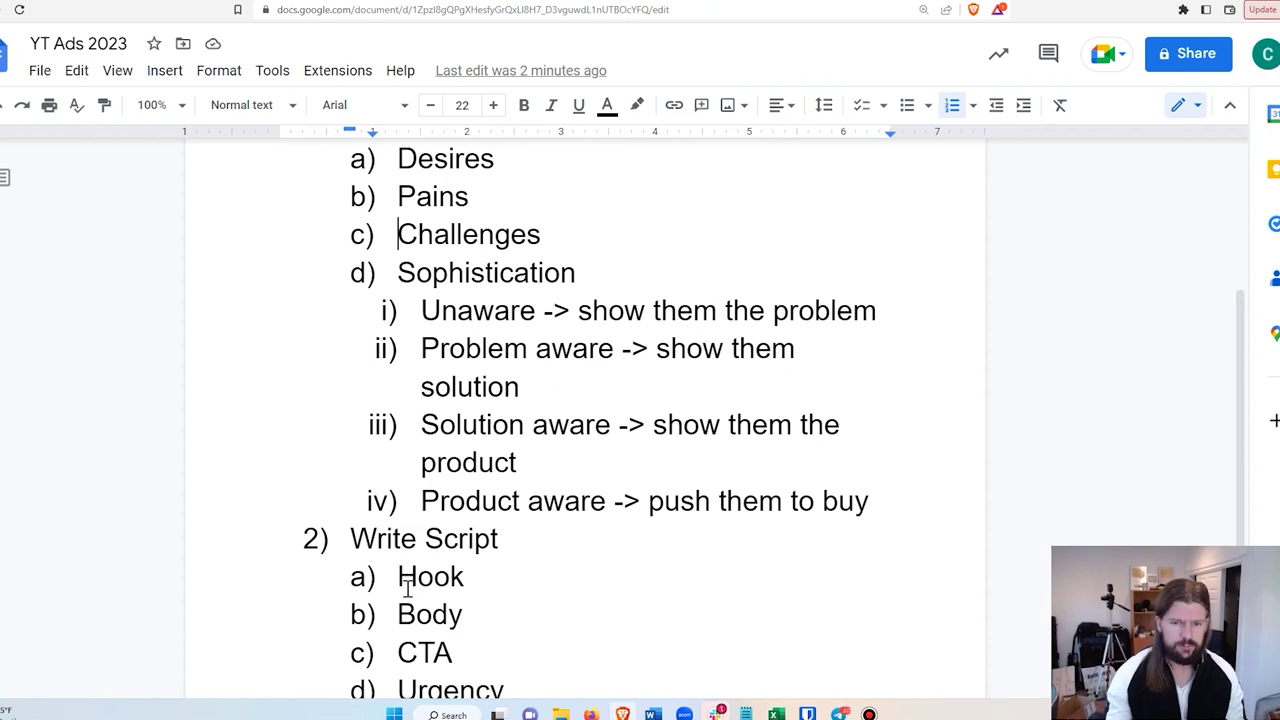
- Examine the Body sub-item under Write Script alongside the Problem aware stage and its "show them solution" message
scroll(460, 563, "down", 1)
key("Down")
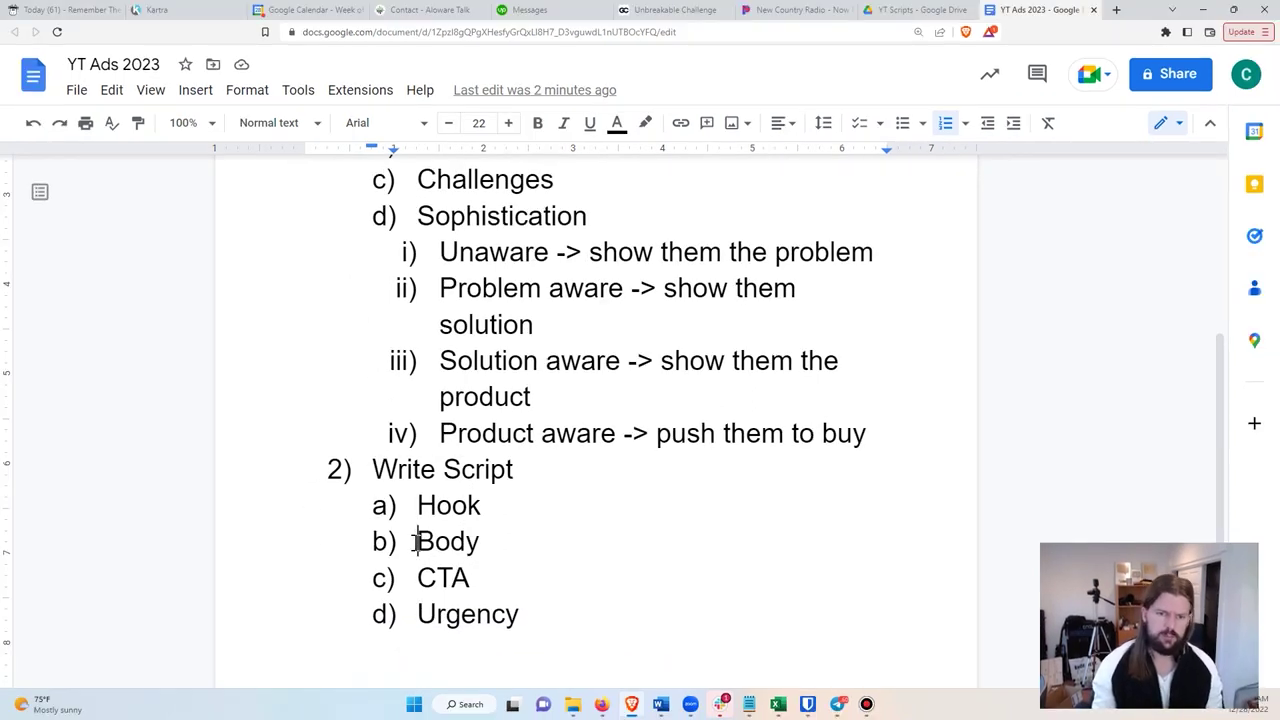
left_click_drag(414, 541, 506, 540)
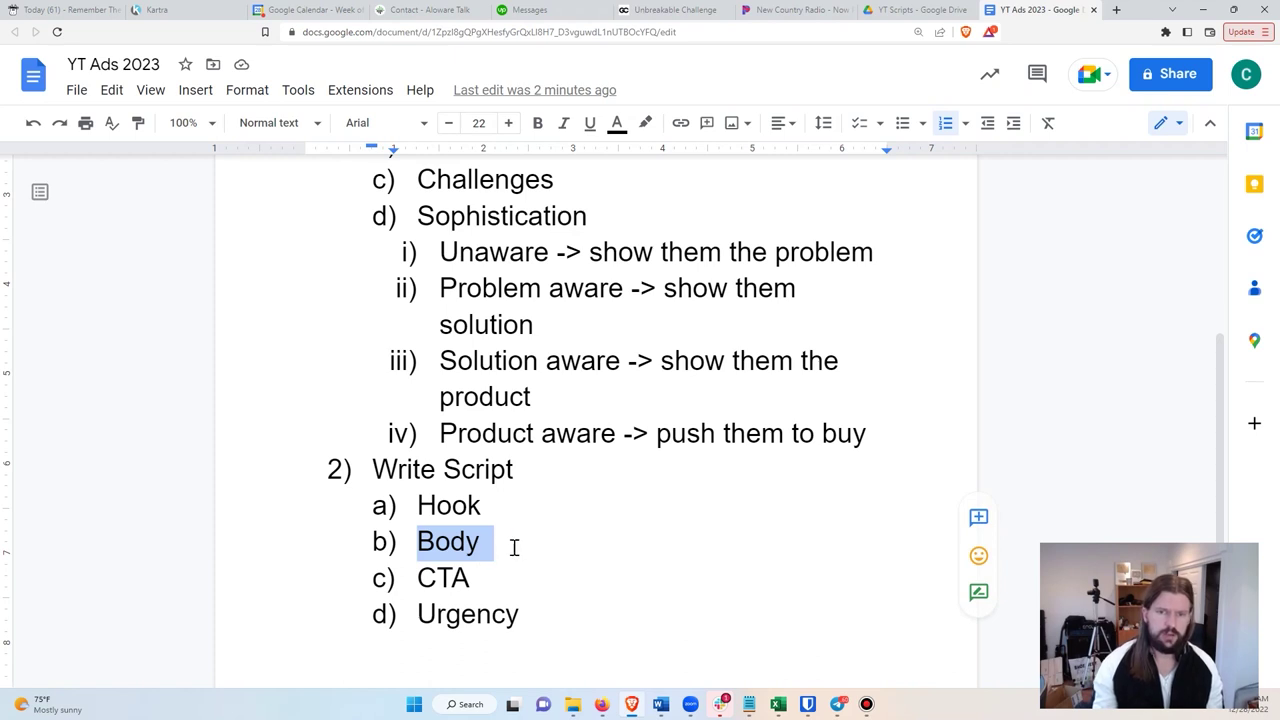
left_click(513, 547)
left_click(418, 542)
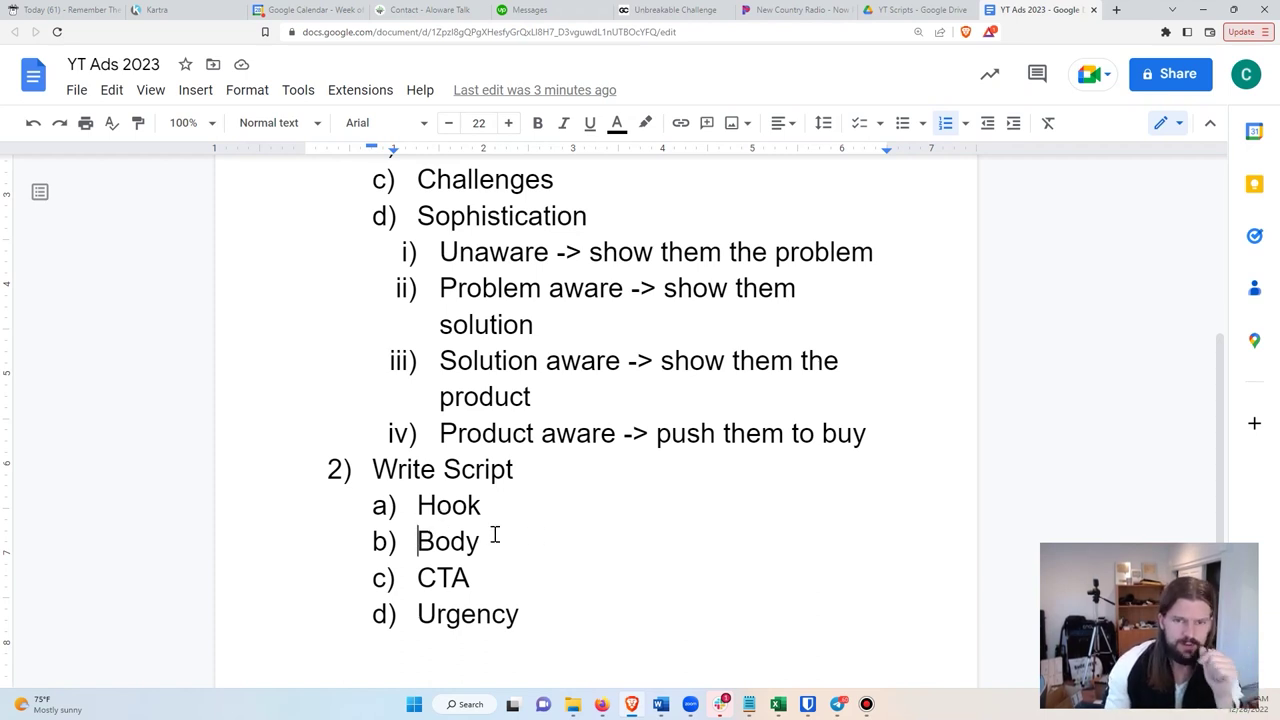
scroll(510, 548, "up", 1)
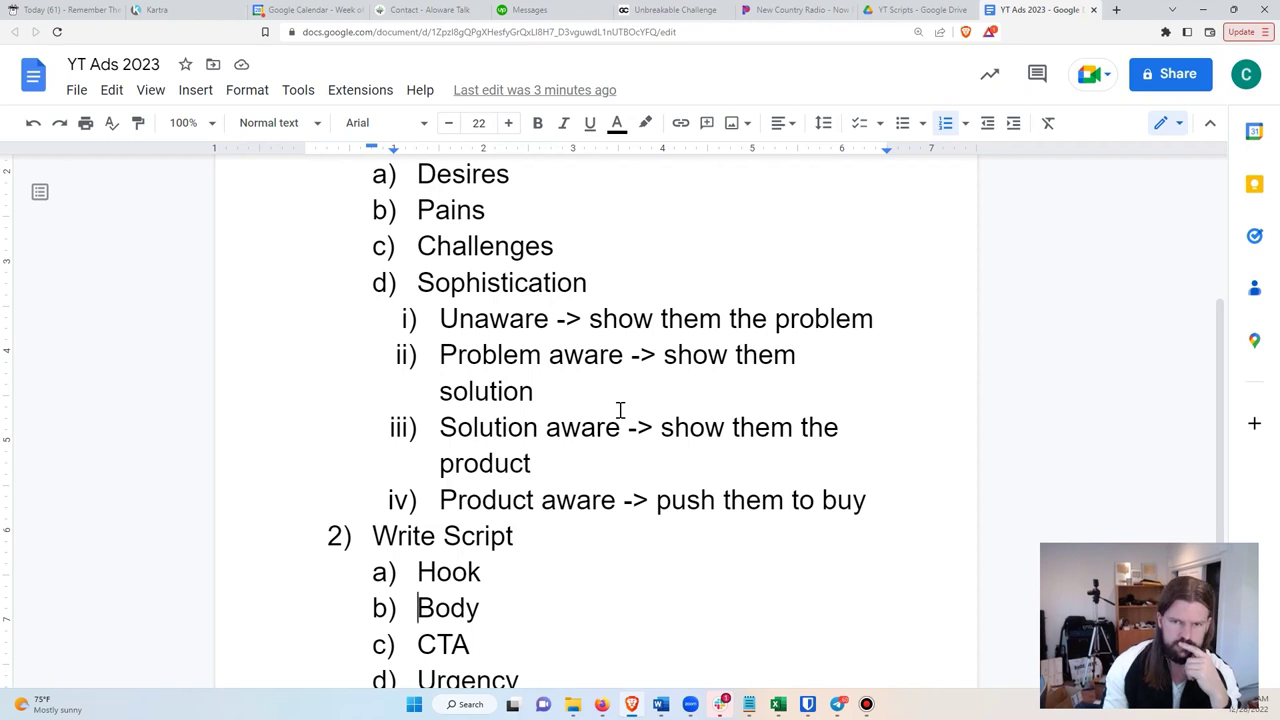
left_click_drag(448, 354, 654, 403)
left_click(651, 394)
left_click(535, 378)
left_click_drag(443, 354, 624, 358)
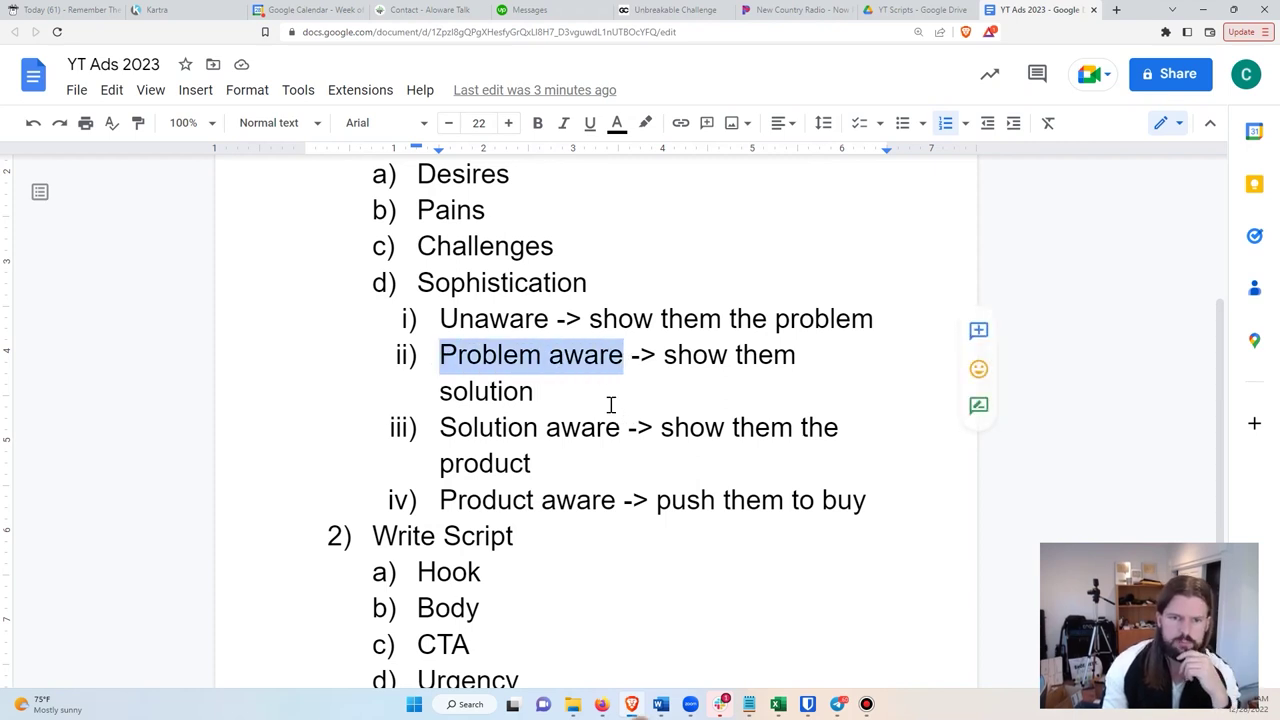
left_click(664, 356)
key("shift+Down")
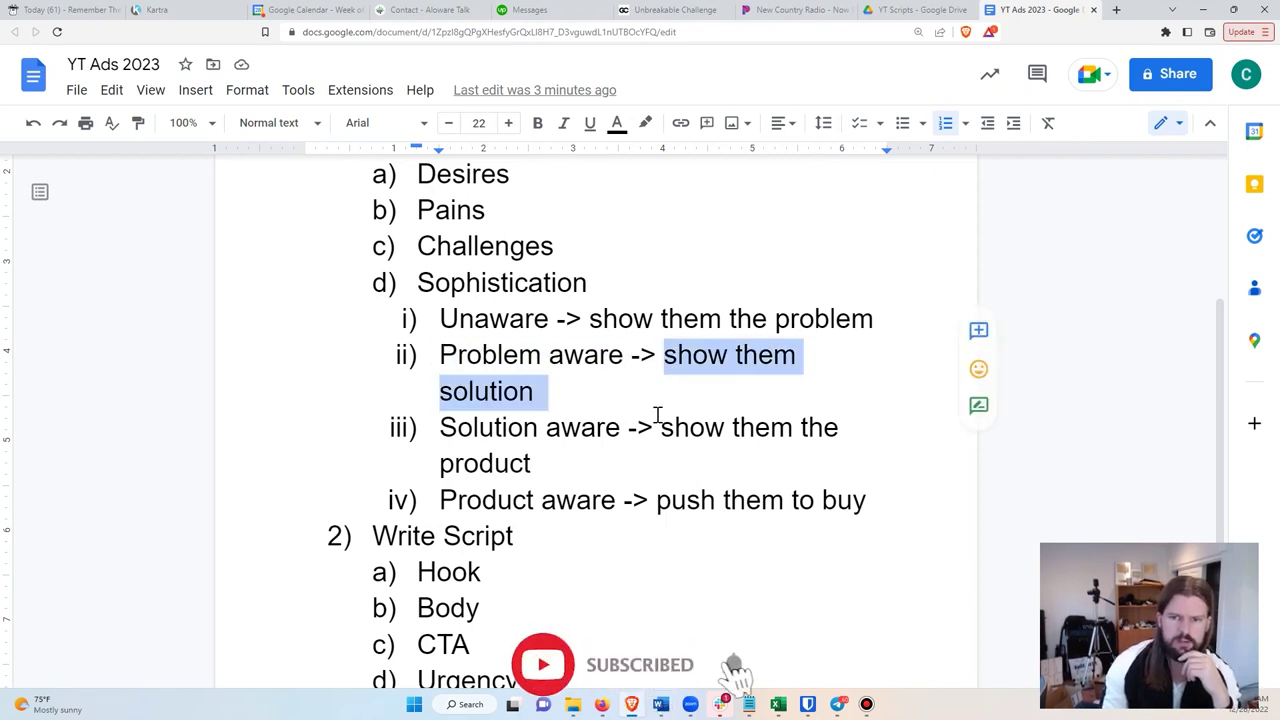
left_click(600, 403)
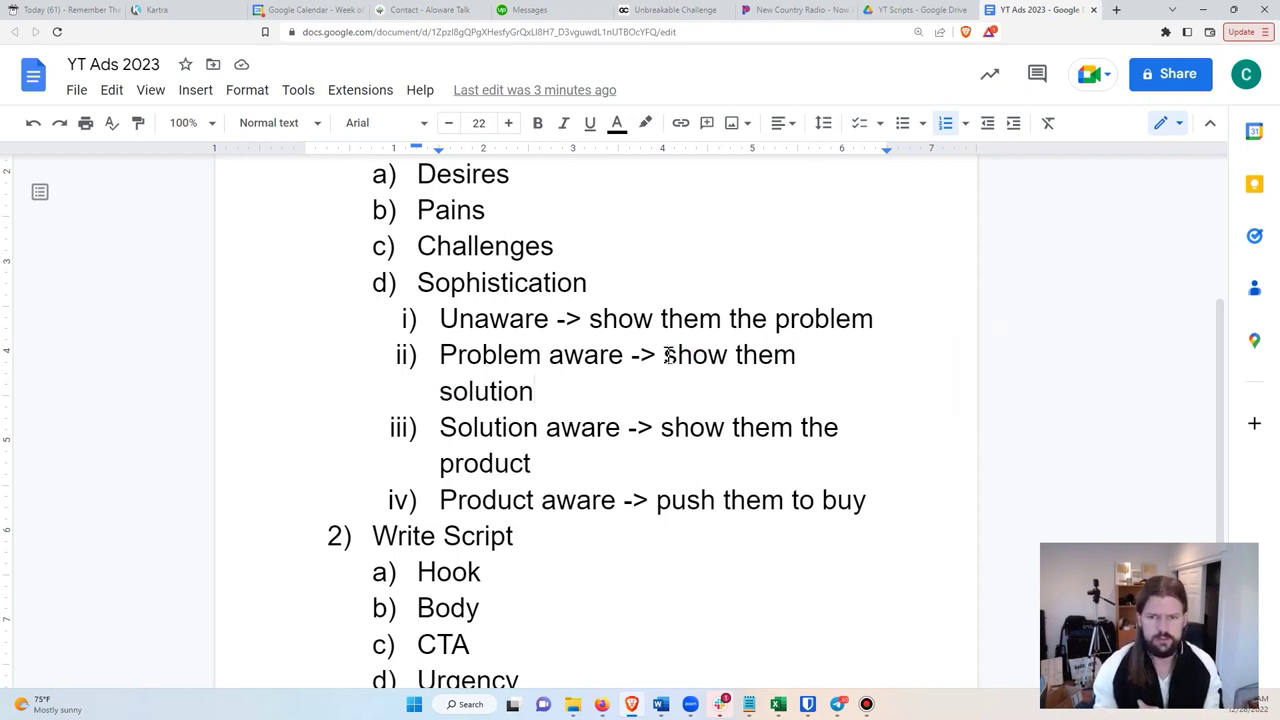
left_click_drag(667, 356, 603, 383)
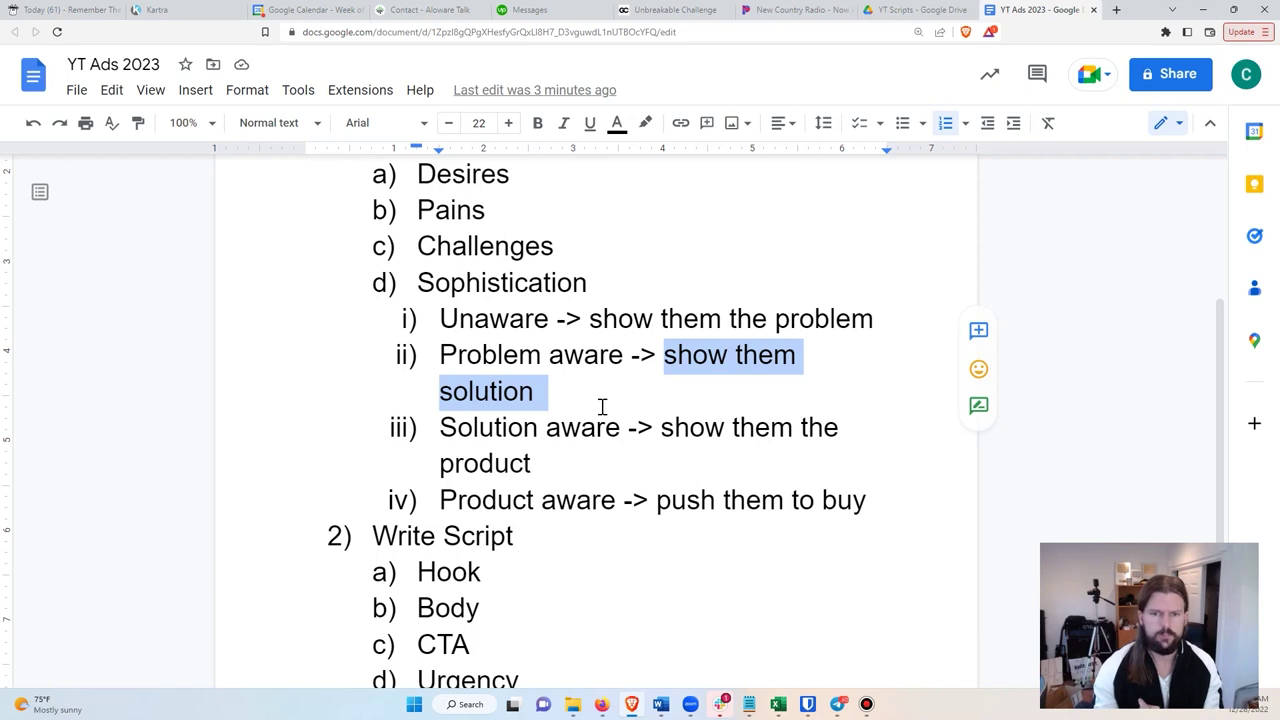
left_click(602, 403)
- Review the CTA and Urgency sub-items under Write Script
scroll(526, 560, "down", 2)
left_click_drag(418, 580, 476, 580)
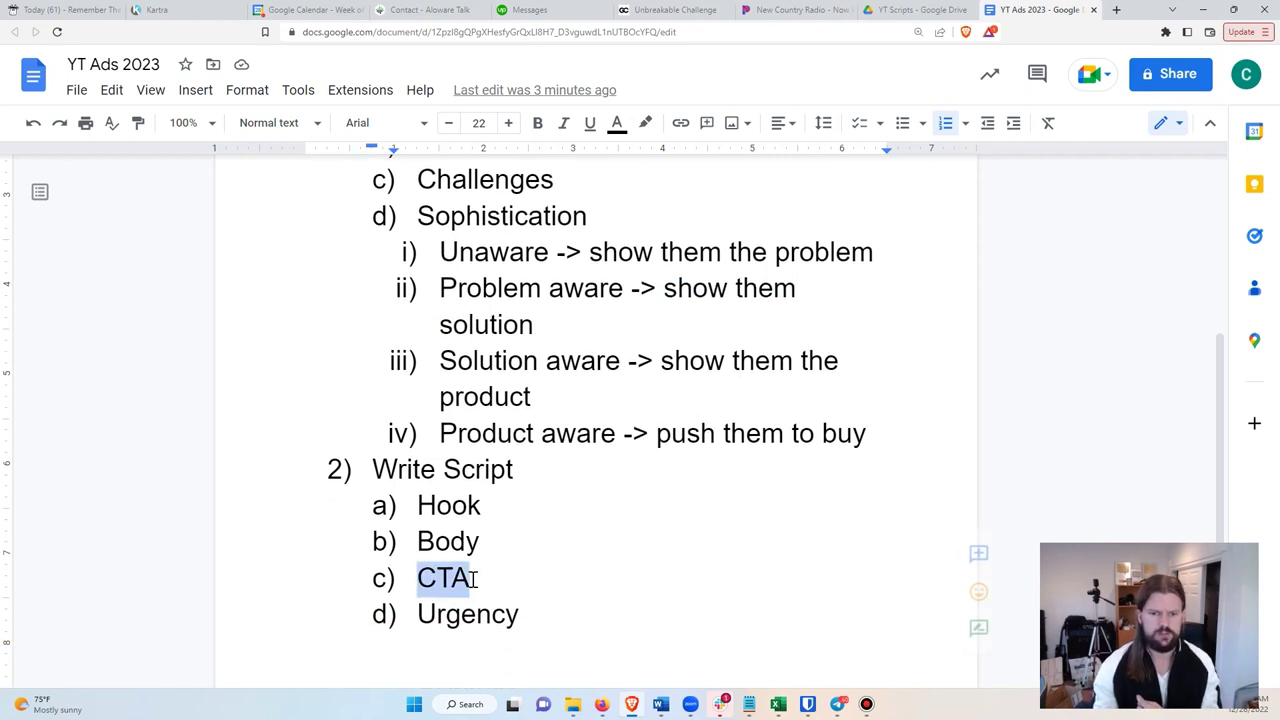
left_click(508, 579)
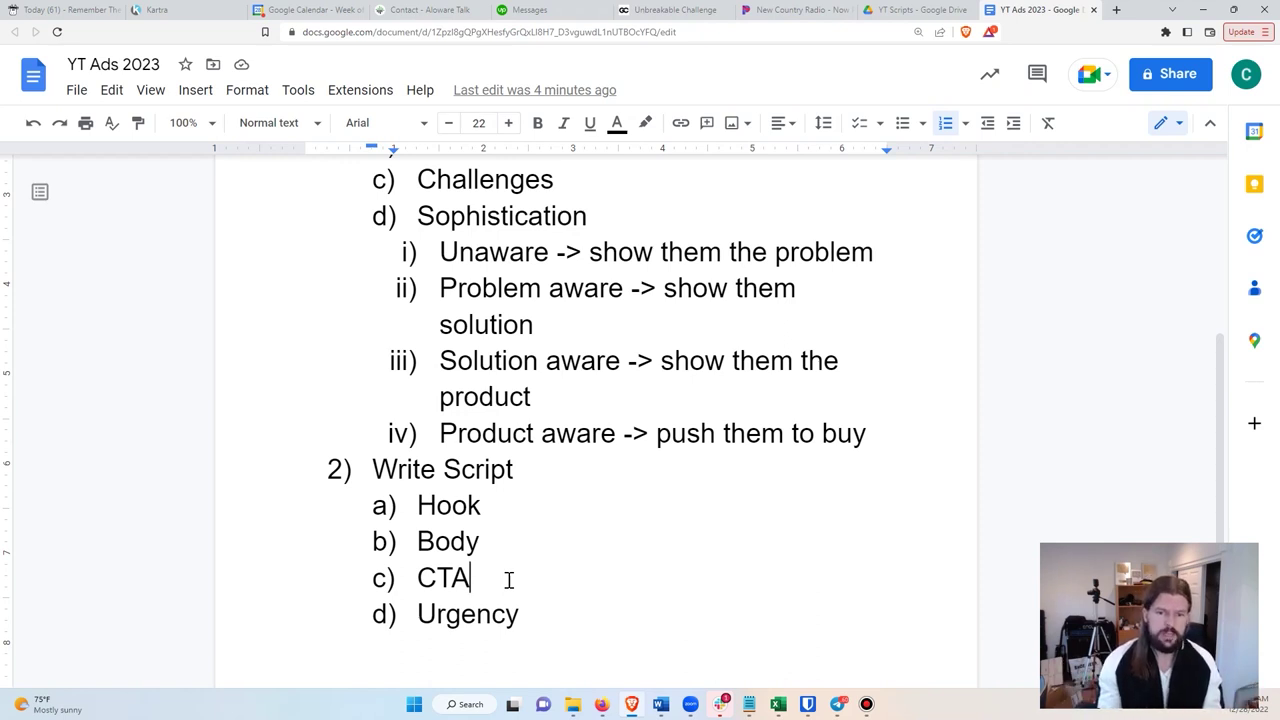
left_click(420, 613)
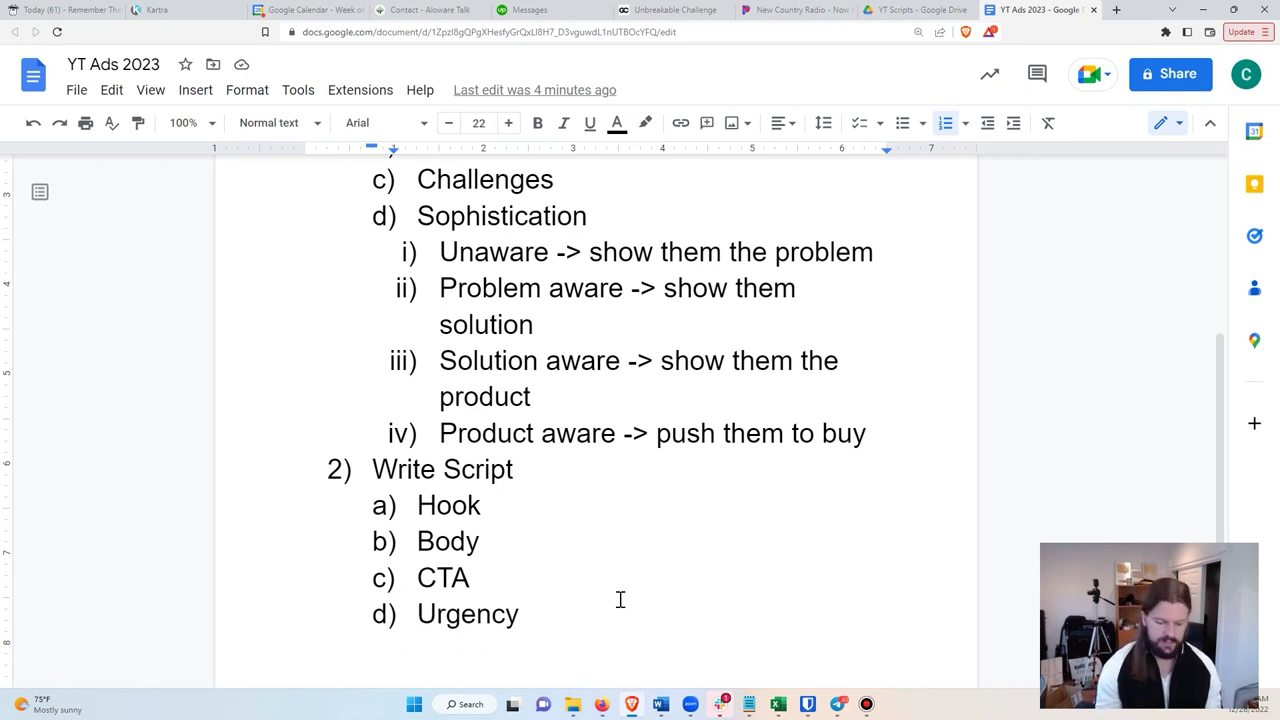
left_click(620, 600)
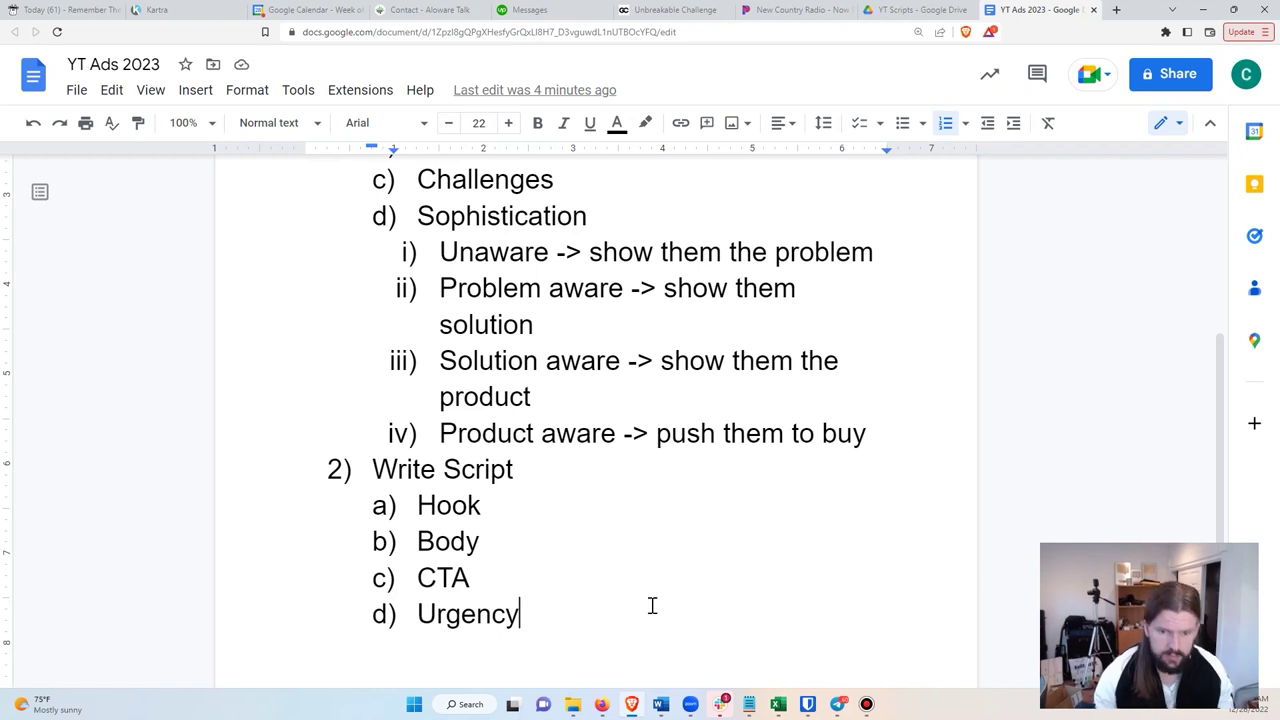
left_click_drag(424, 612, 551, 634)
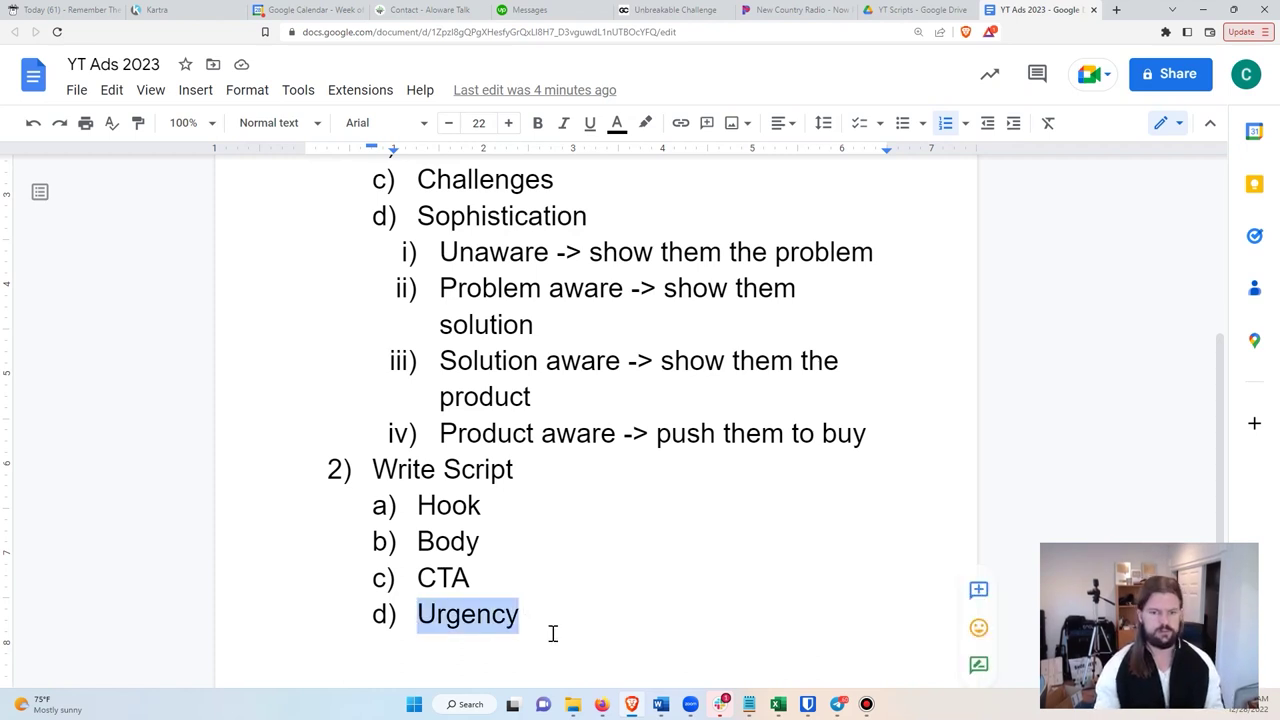
left_click(606, 617)
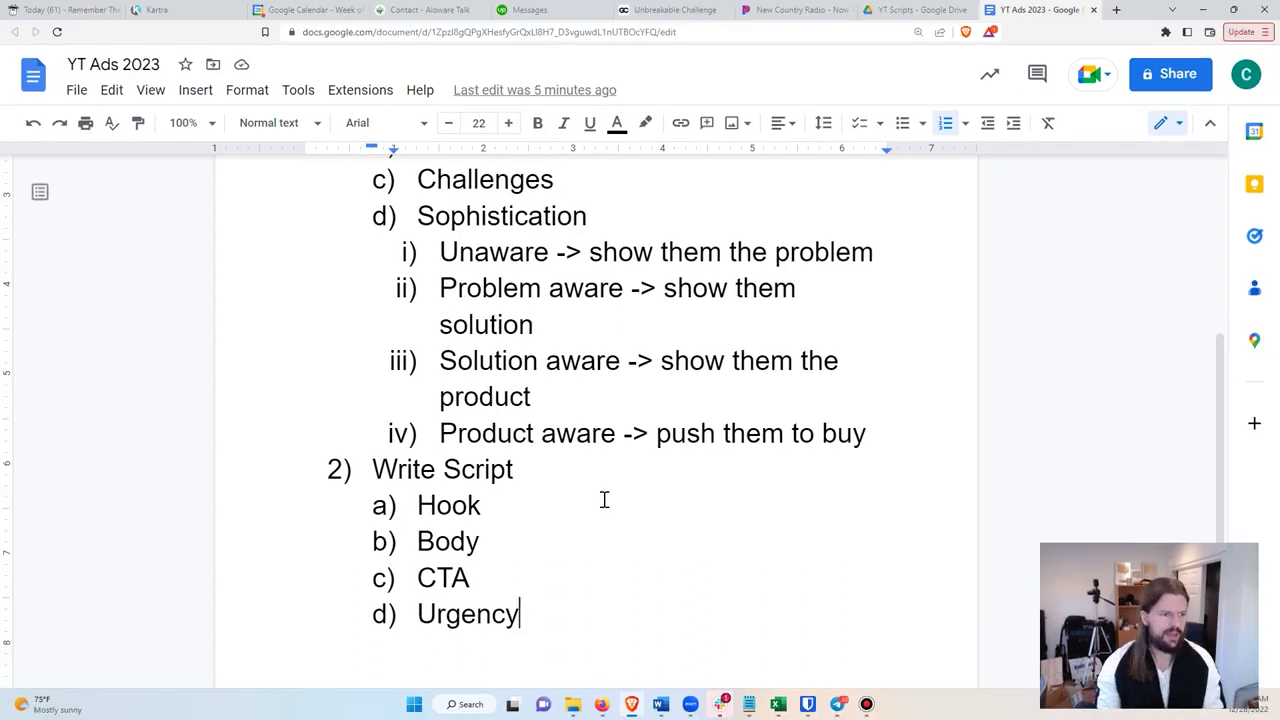
- Add a third main item reading "Record Video" after the Urgency sub-item
scroll(576, 573, "down", 2)
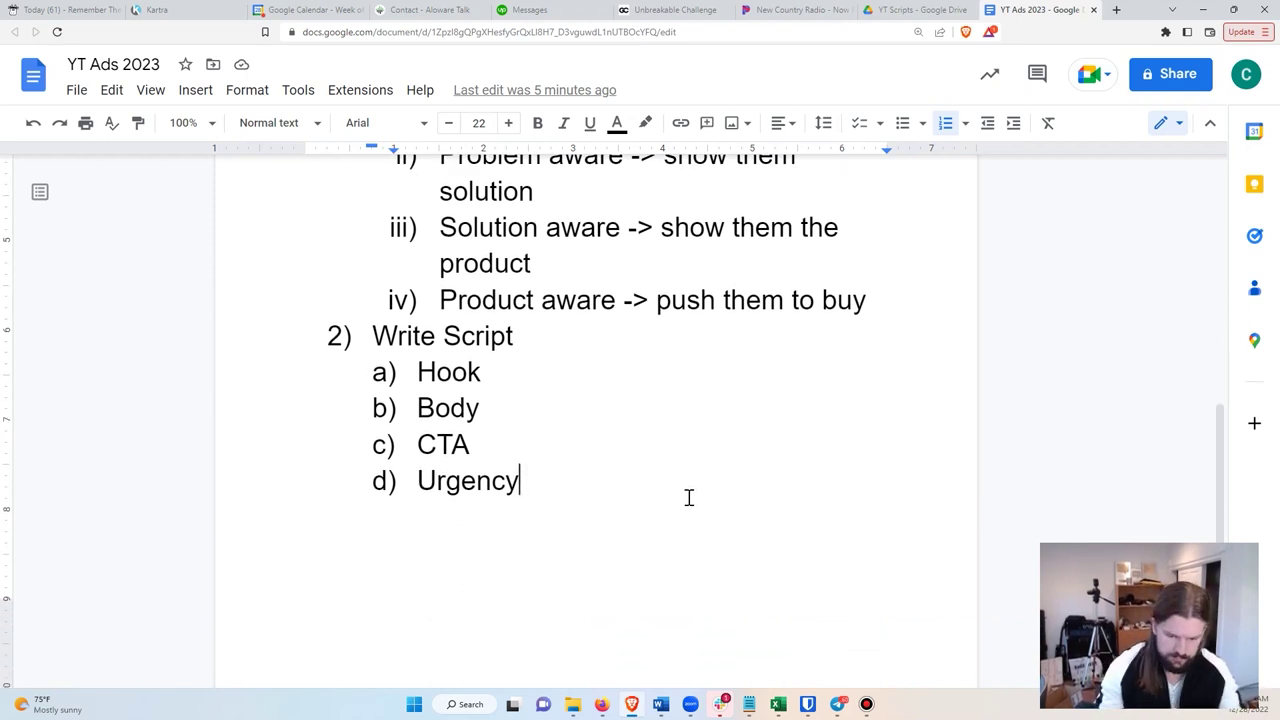
key("Return")
key("Return")
type("Re")
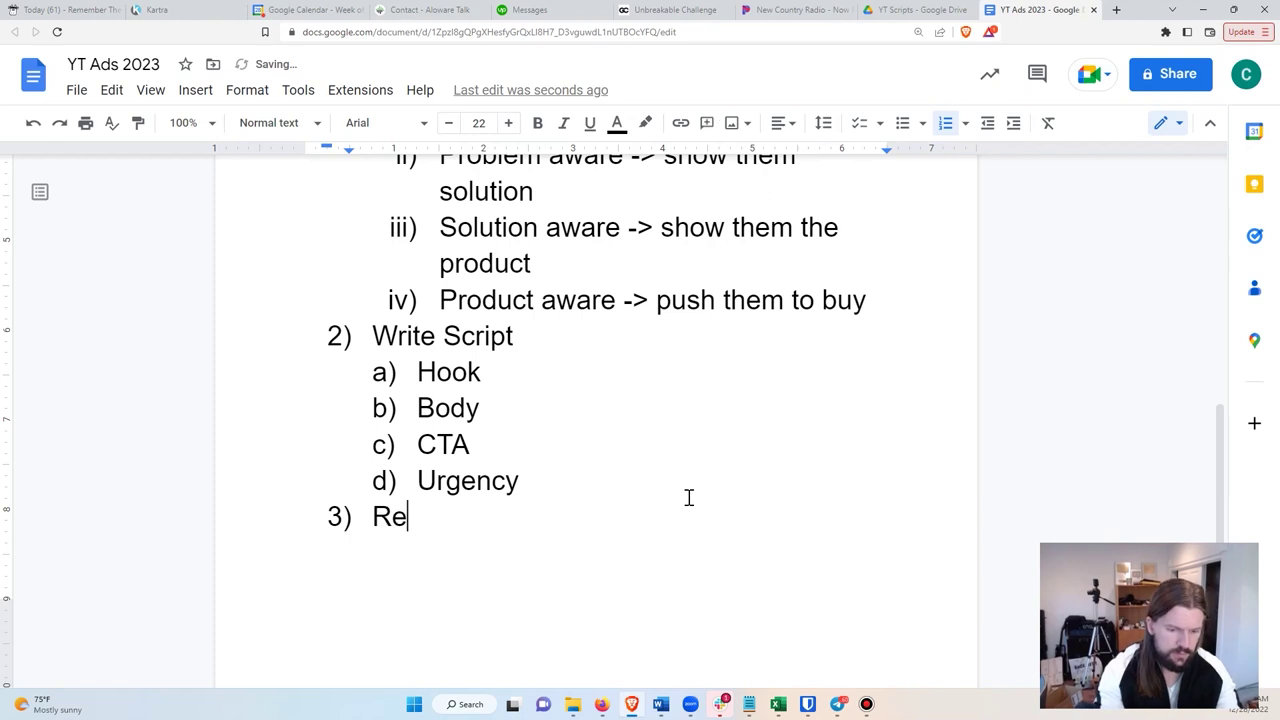
type("cord Video")
- Add the sub-items "Phone camera" and "Lighting" under Record Video
key("Return")
key("Tab")
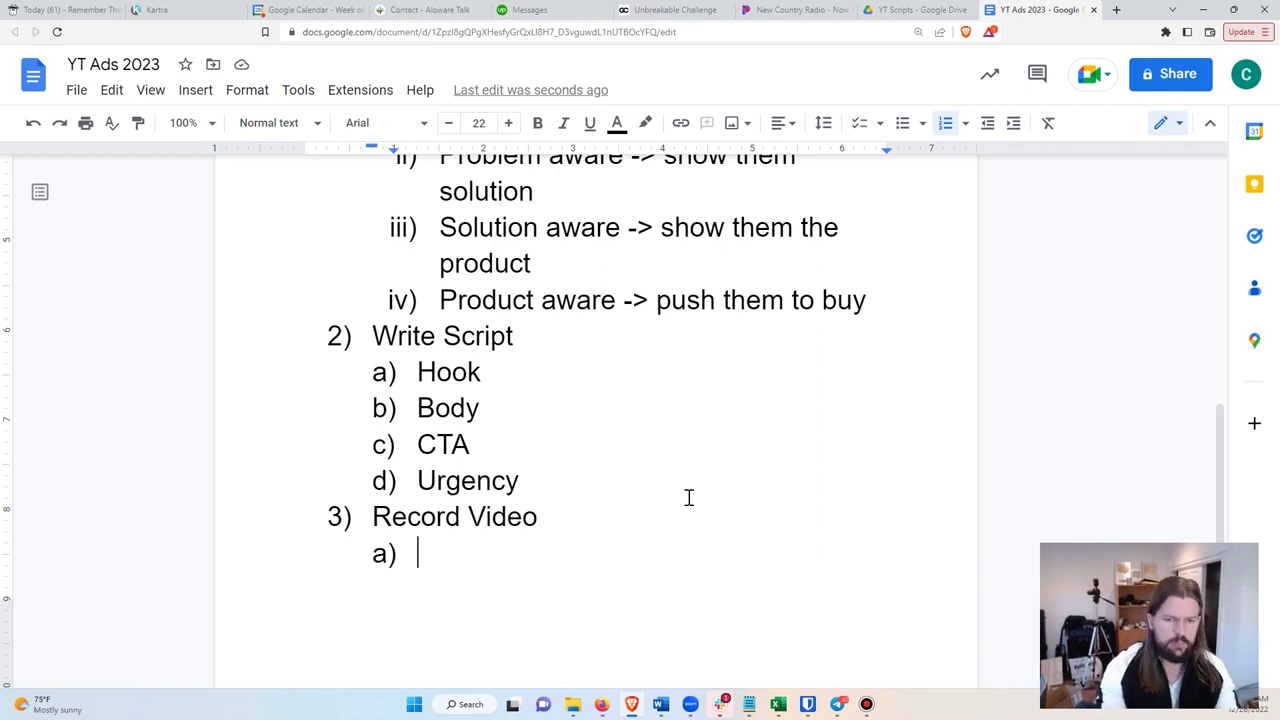
type("Phone camera")
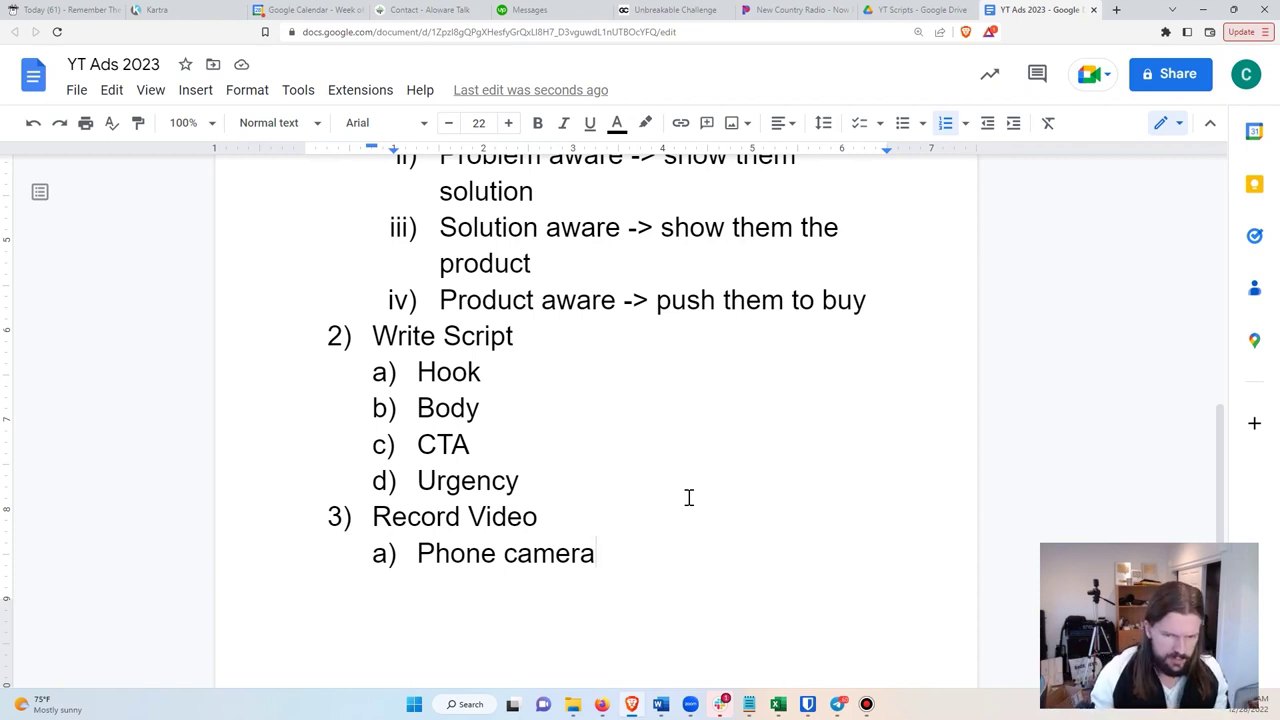
key("Return")
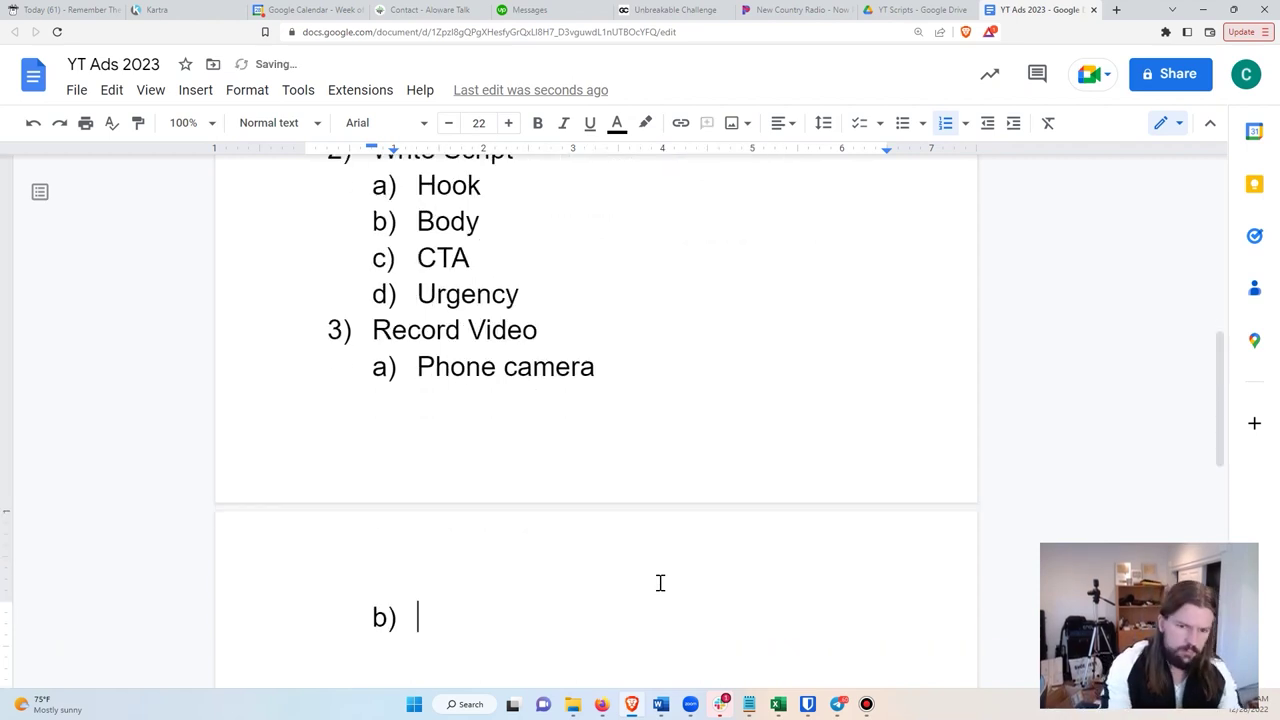
type("Lighting")
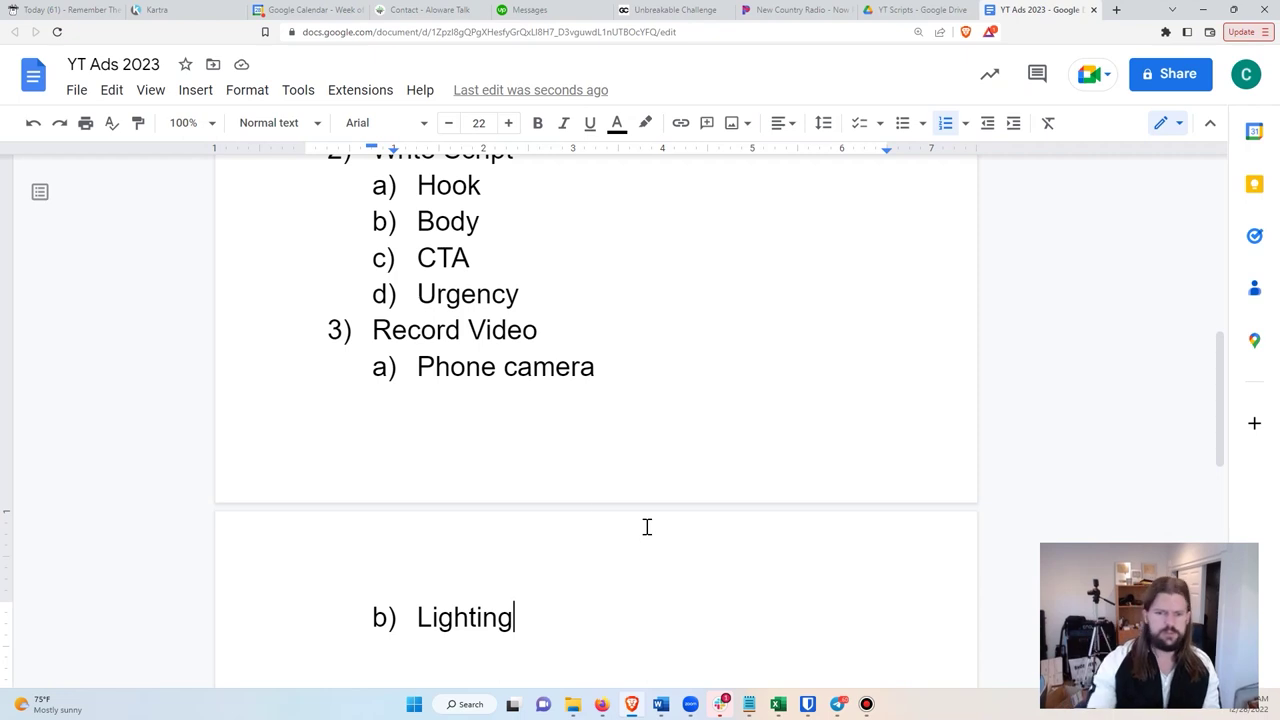
- Add a third sub-item reading "Congruent background" below Lighting
scroll(578, 504, "down", 2)
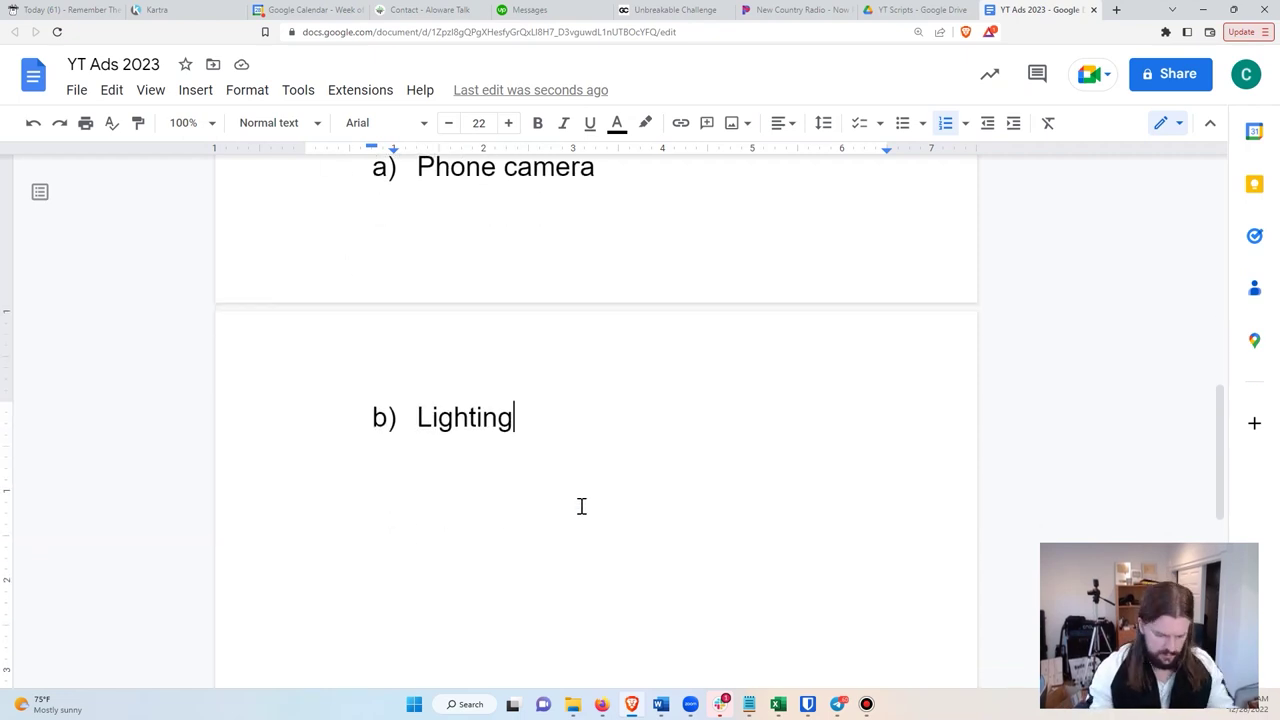
key("Return")
type("C")
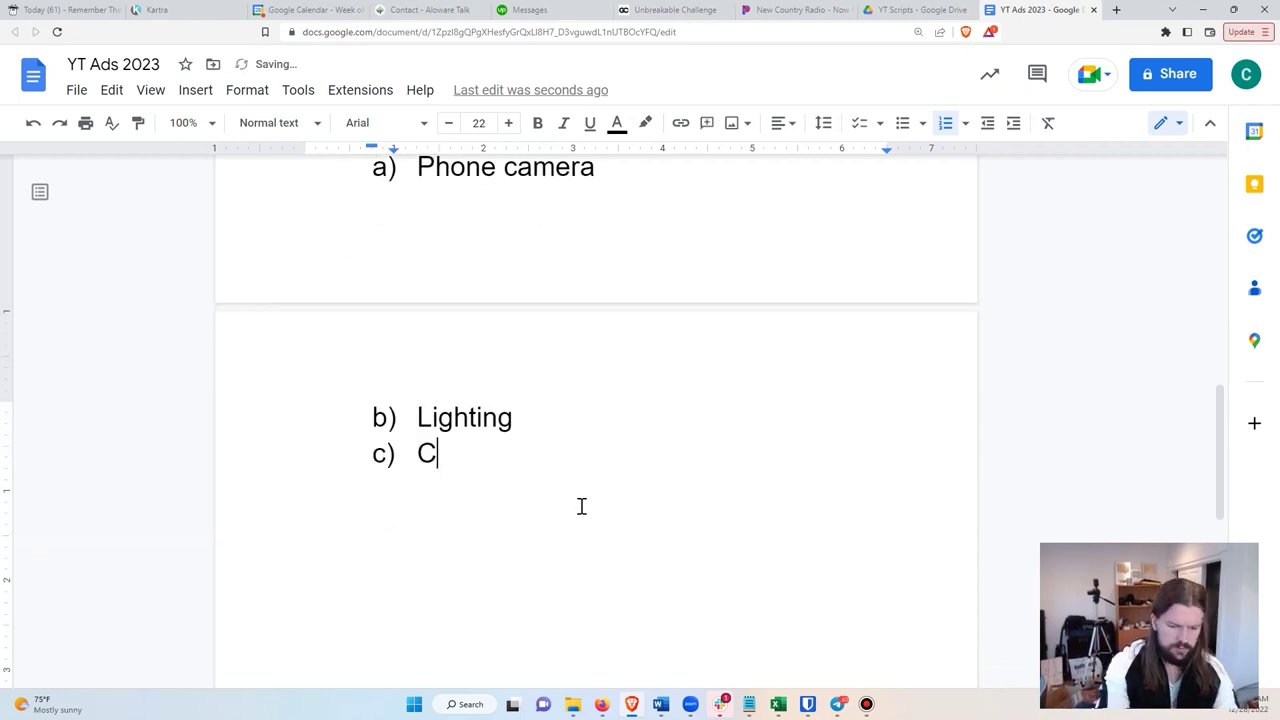
type("ongruent bakc")
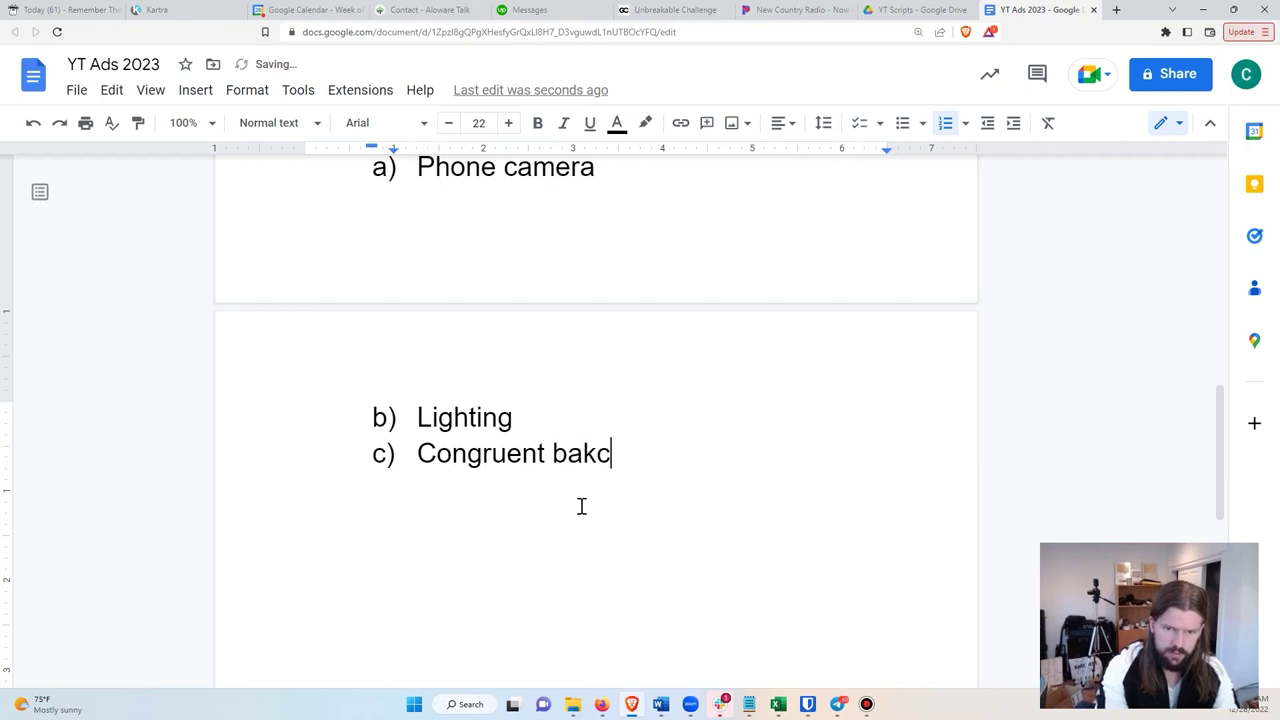
key("BackSpace")
key("BackSpace")
type("ckground")
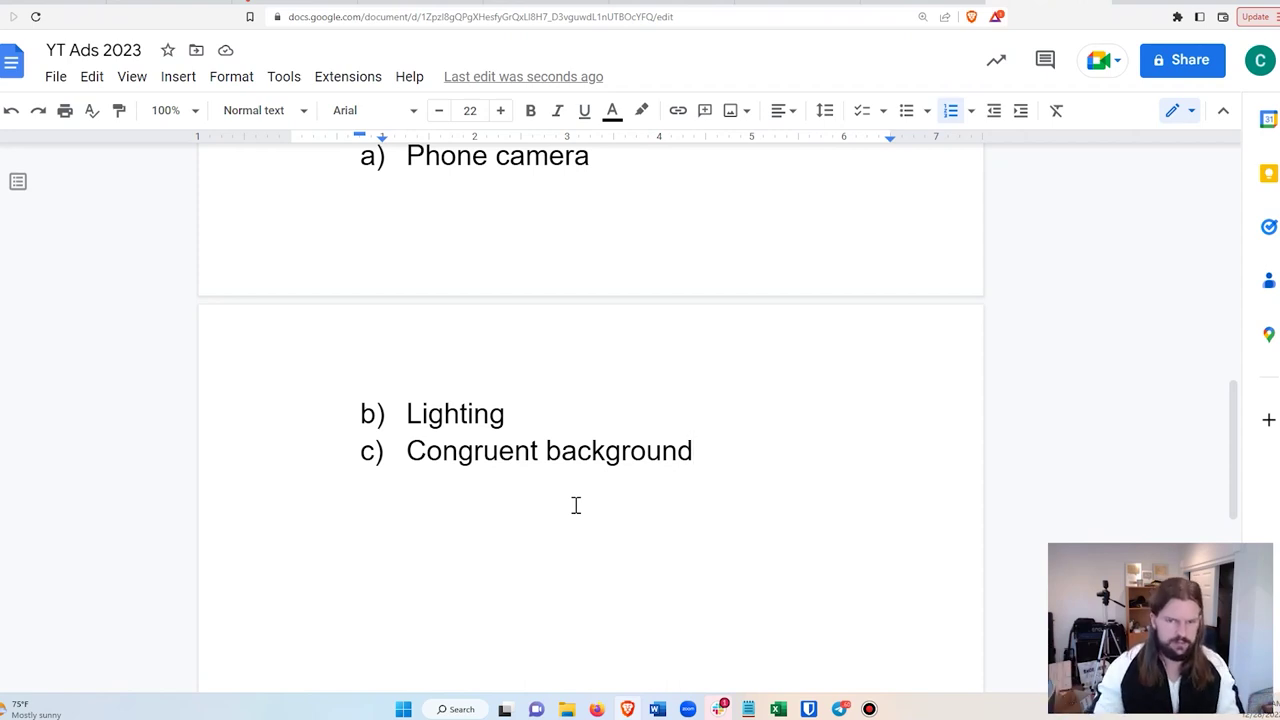
- Add a fourth sub-item reading "Read line by line" below Congruent background
key("Return")
type("Read line by blin")
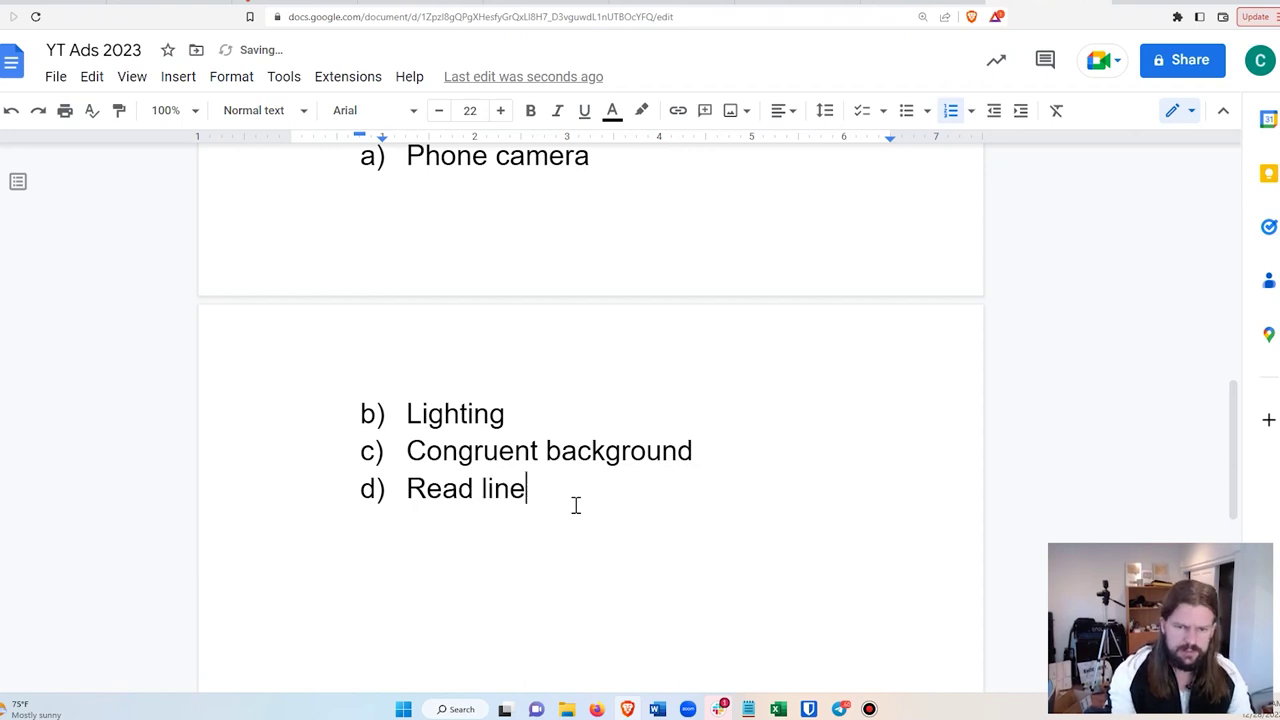
key("BackSpace")
key("BackSpace")
key("BackSpace")
key("BackSpace")
type("line")
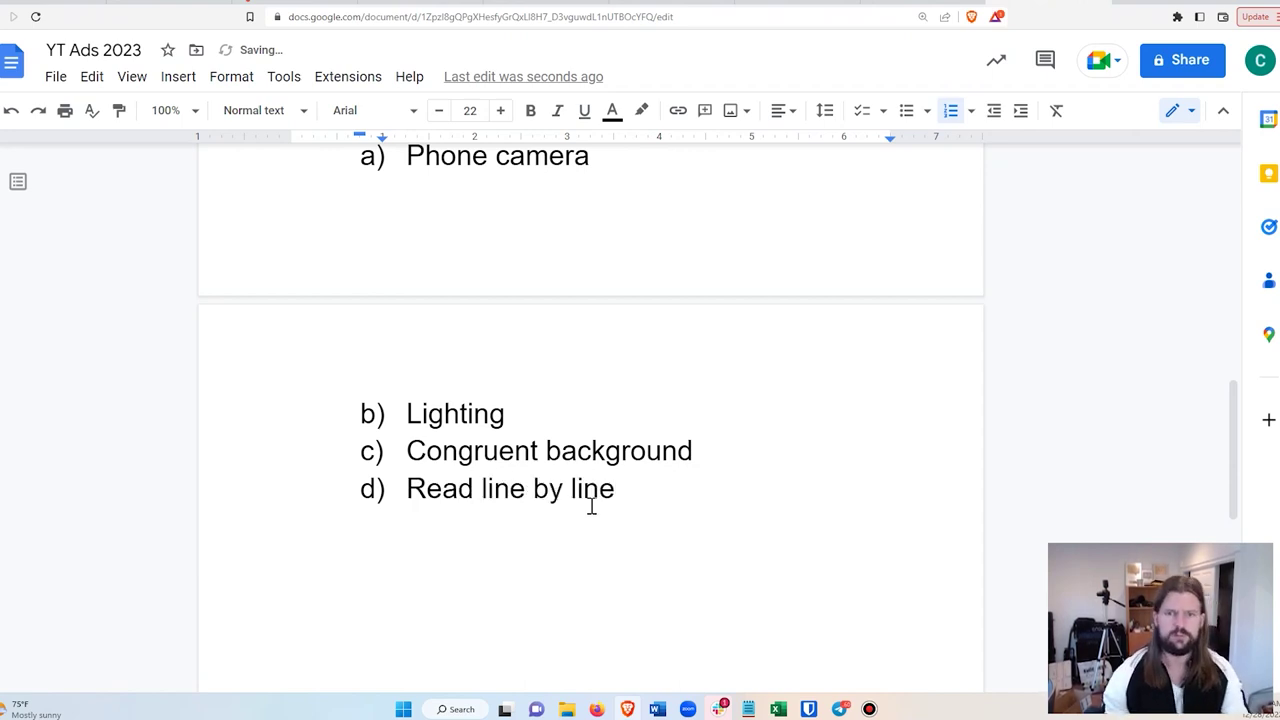
- Add a fourth main item reading "Edit Video" after the "Read line by line" sub-item
scroll(591, 504, "up", 1)
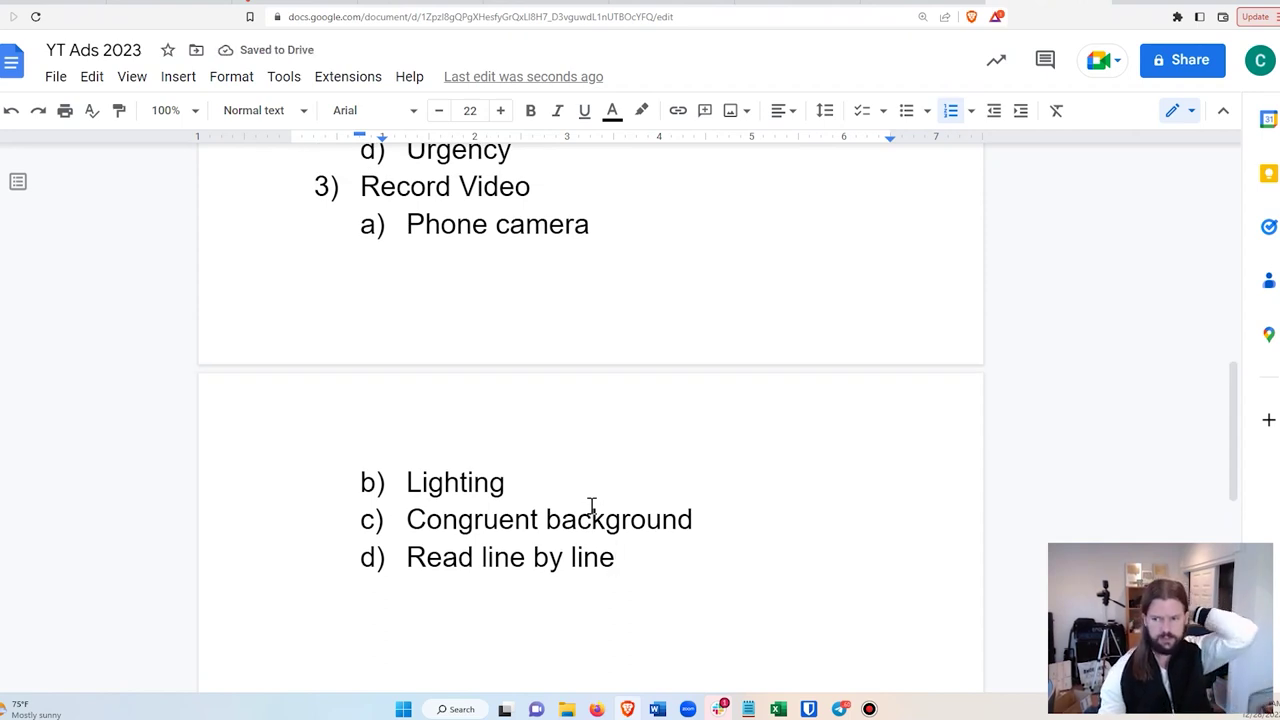
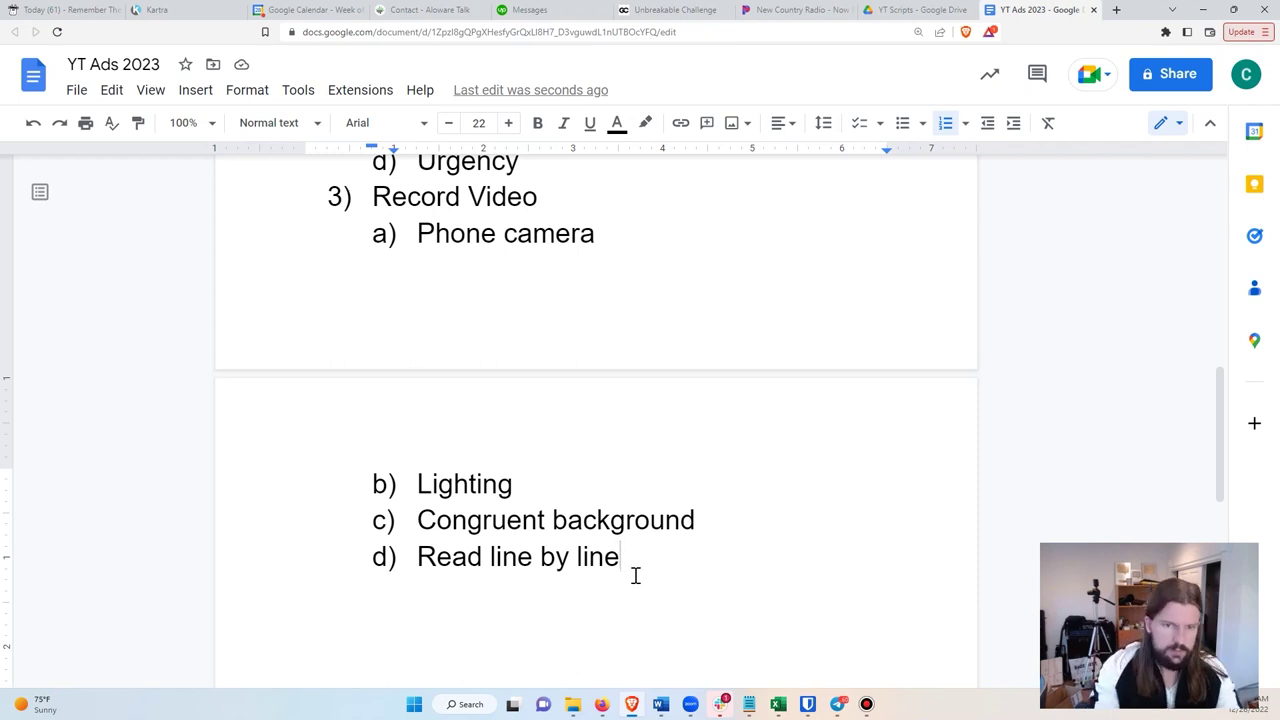
key("Return")
key("shift+Tab")
type("4")
key("BackSpace")
type("Edit ")
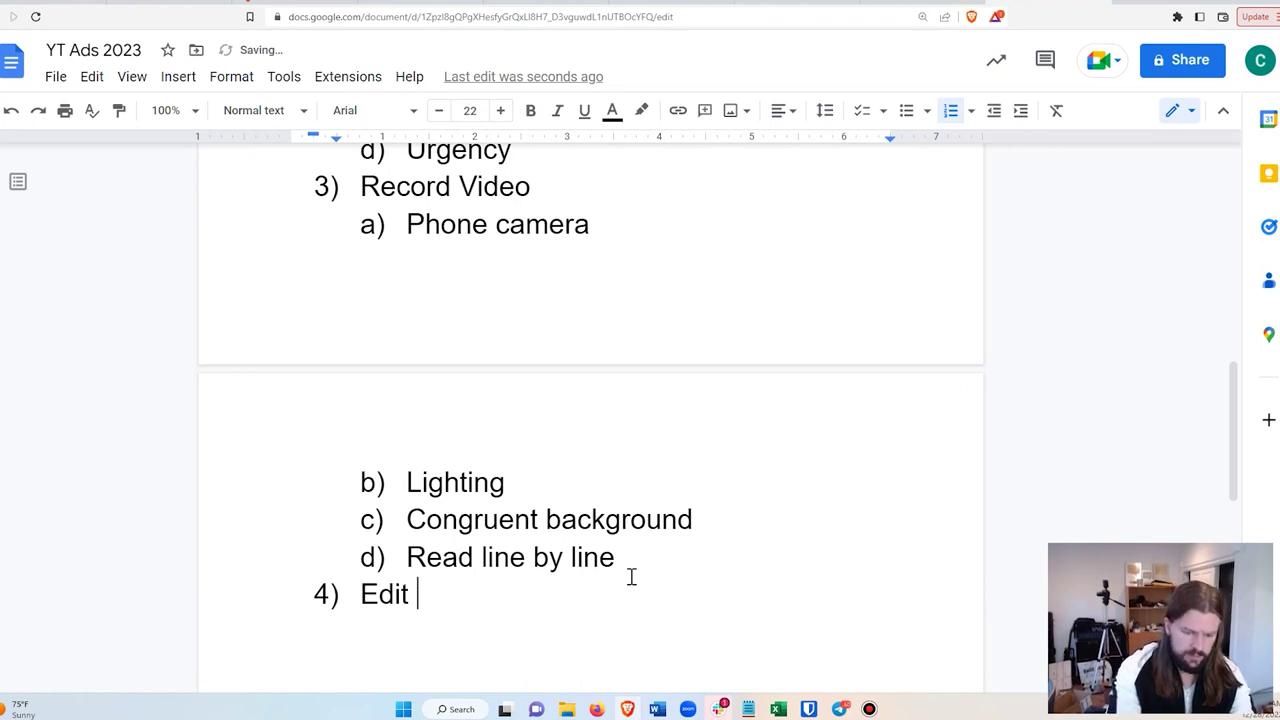
type("Video")
- Add the sub-items "Errors & blank space" and "Windows Movie Maker" under Edit Video
key("Return")
key("Tab")
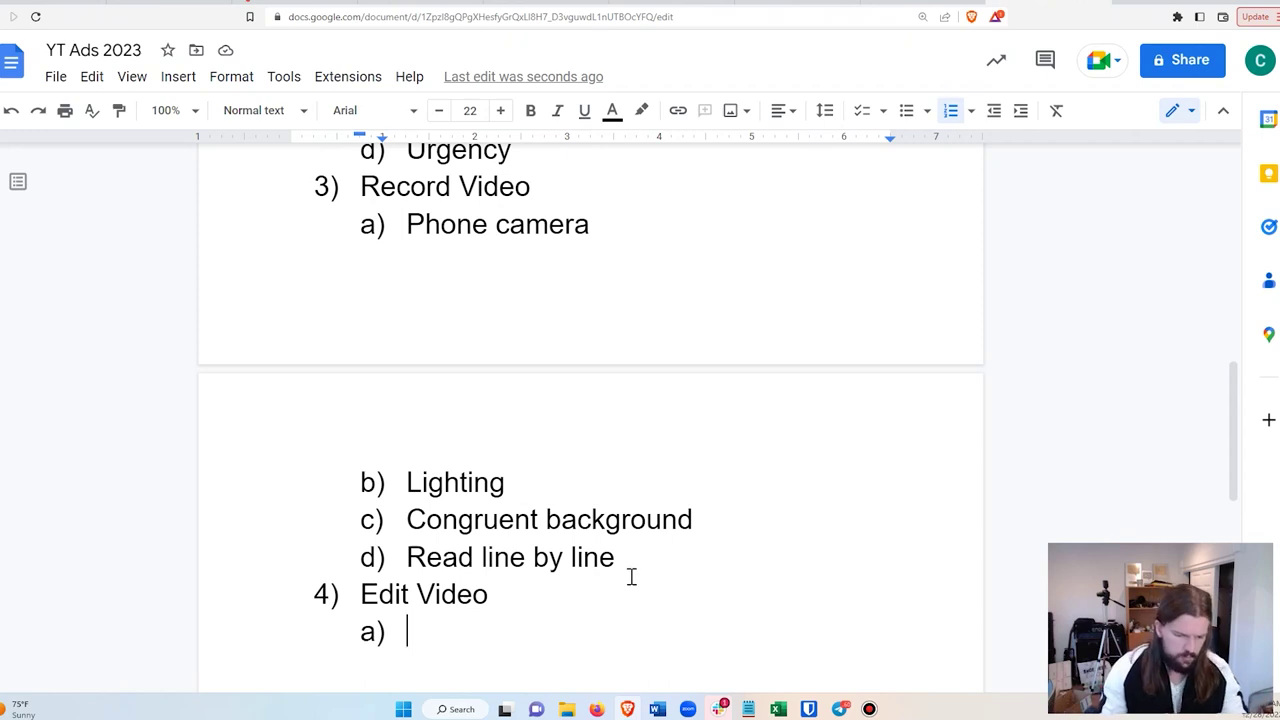
type("Errors ")
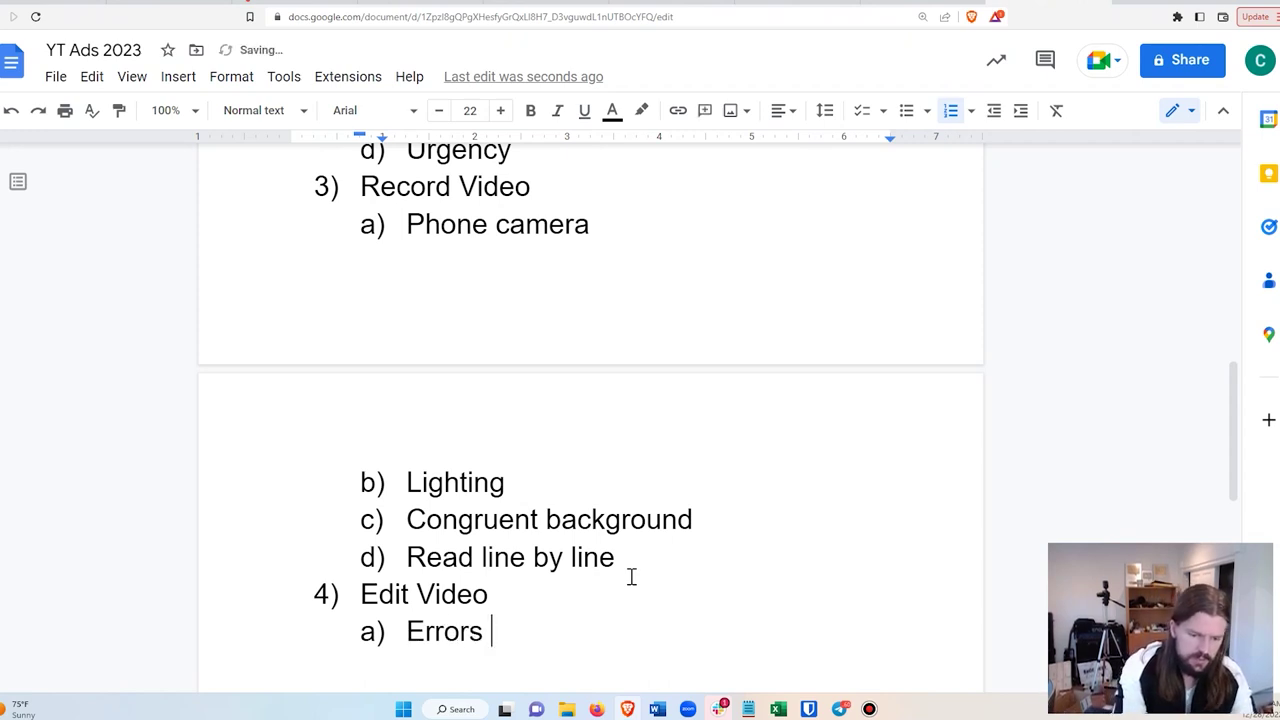
type("& blank  space")
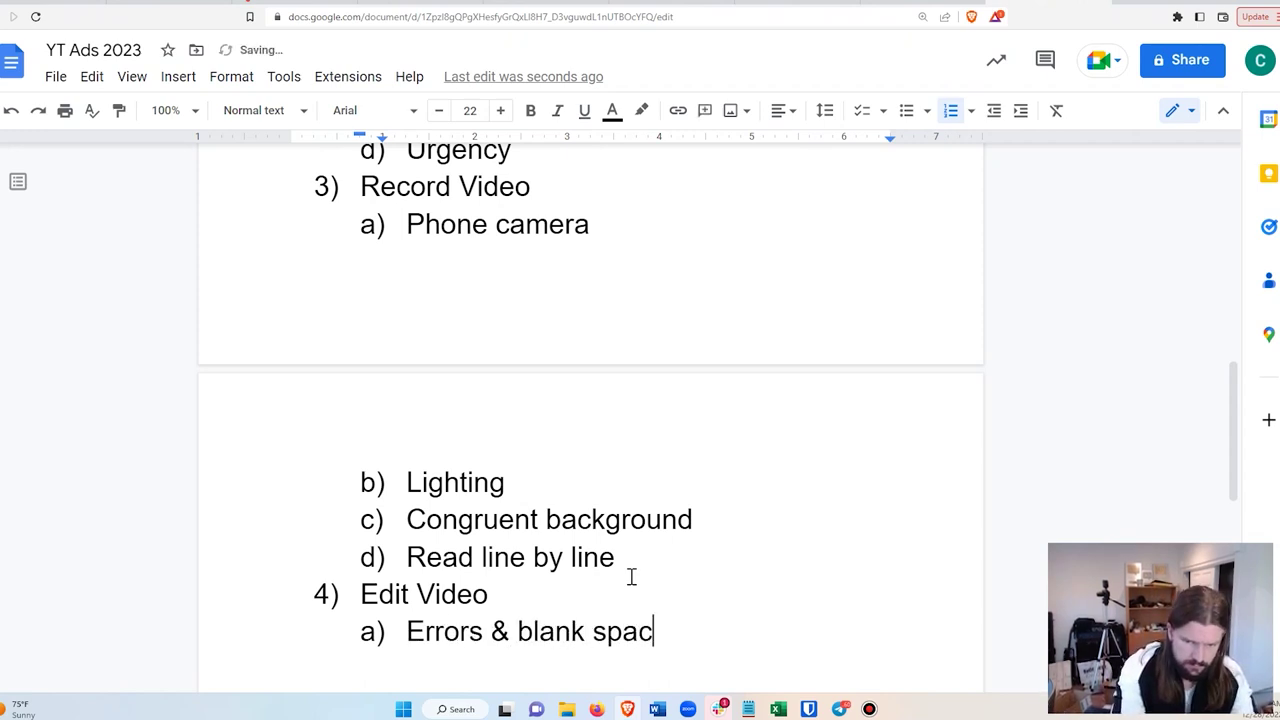
key("Return")
scroll(631, 576, "down", 2)
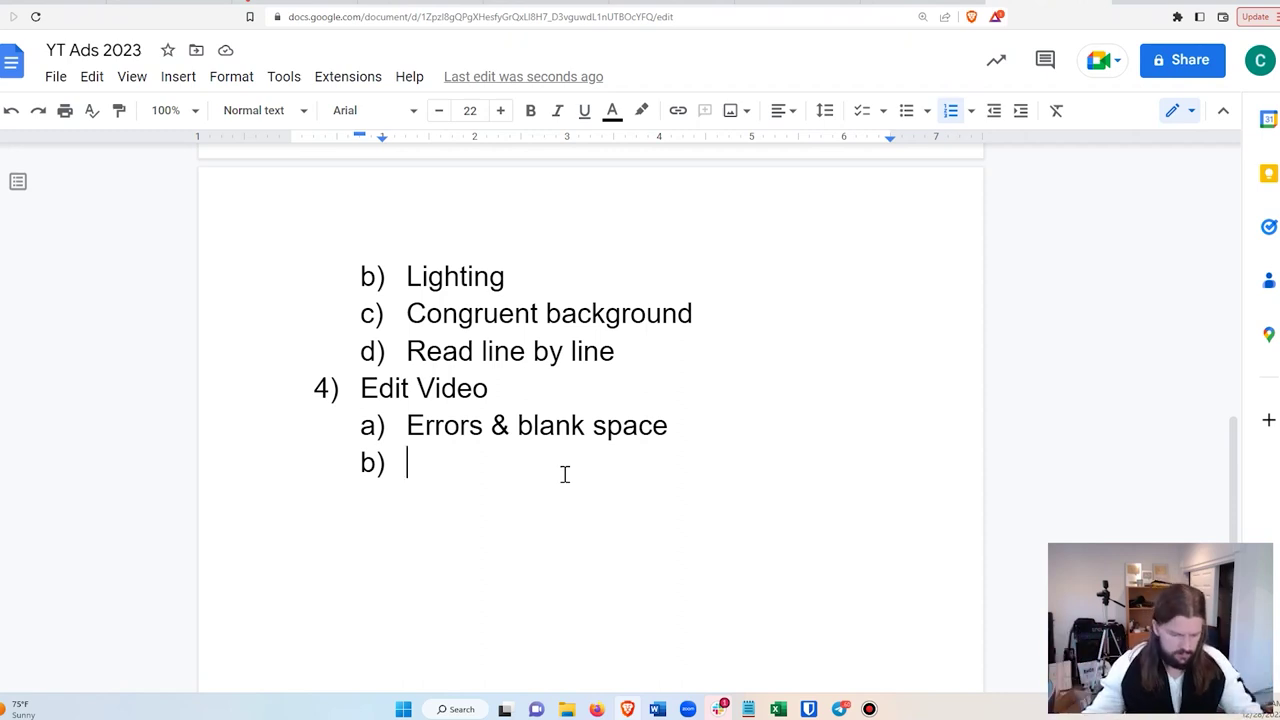
type("Windows Movie")
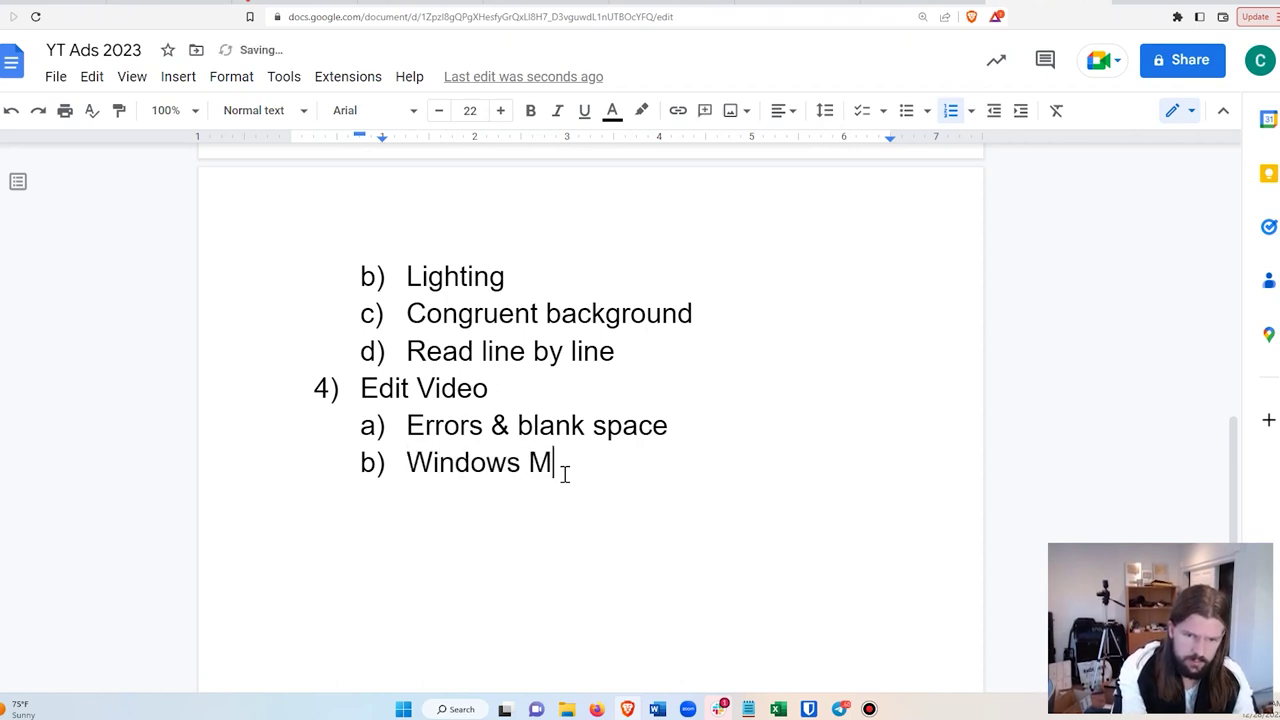
key("BackSpace")
type("ie Maker")
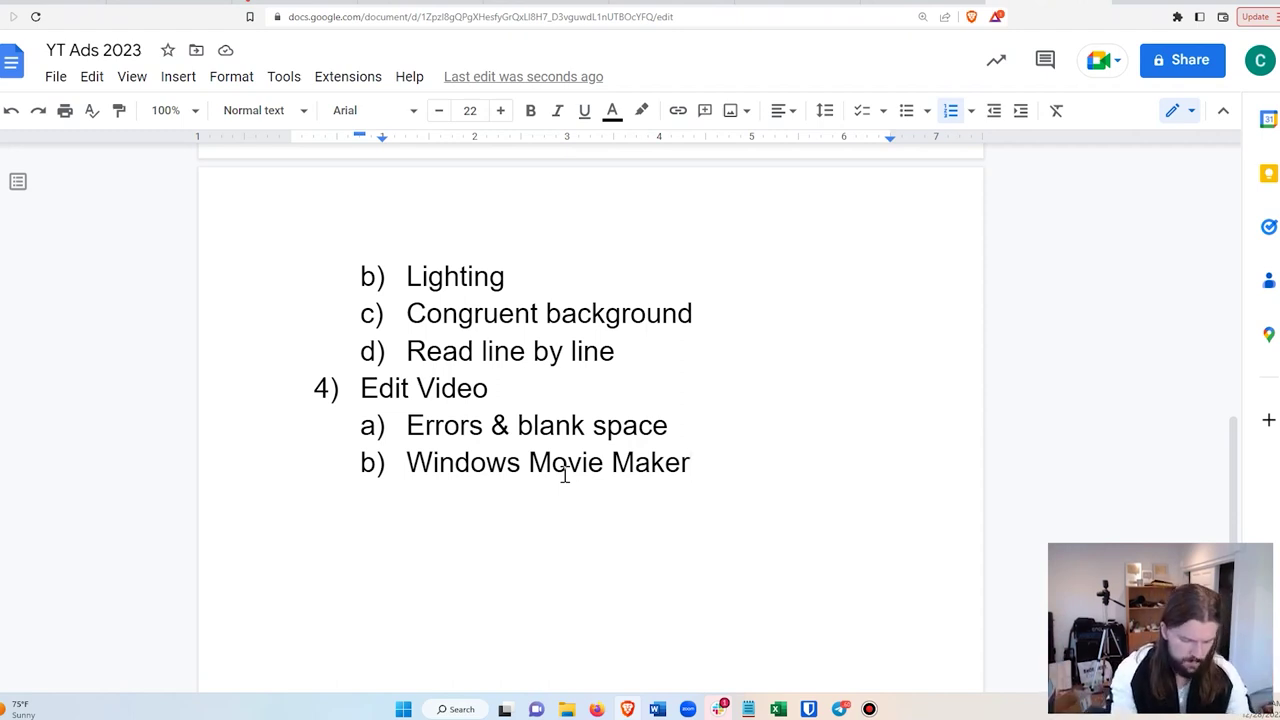
- Add a fifth main item reading "Create Ad Campaign" below the Windows Movie Maker sub-item
key("Return")
key("Return")
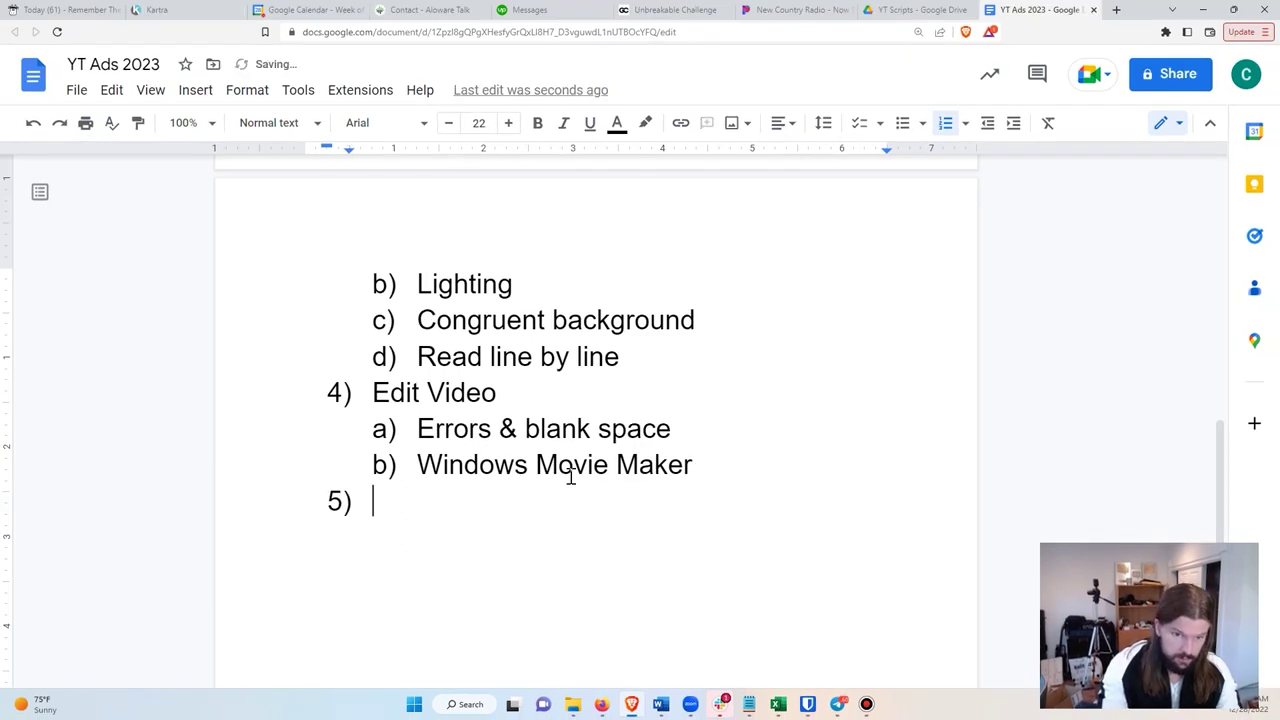
type("Cr")
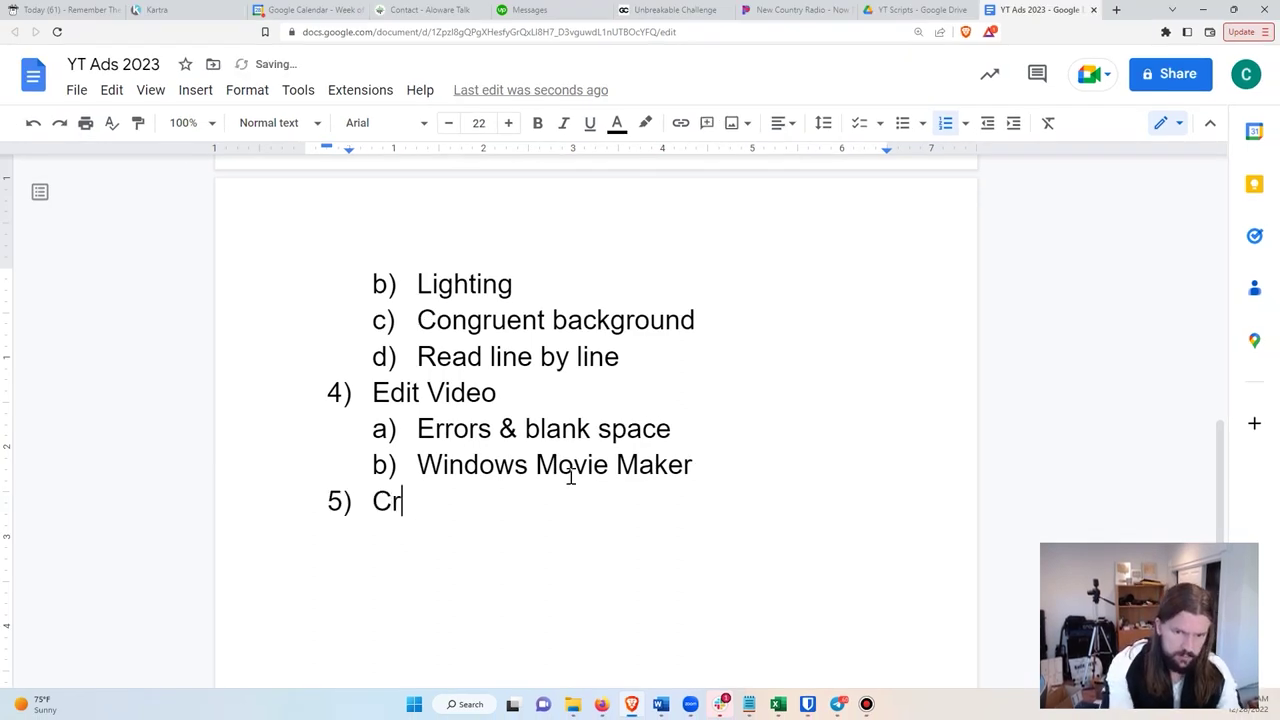
type("eate Ad Campagin")
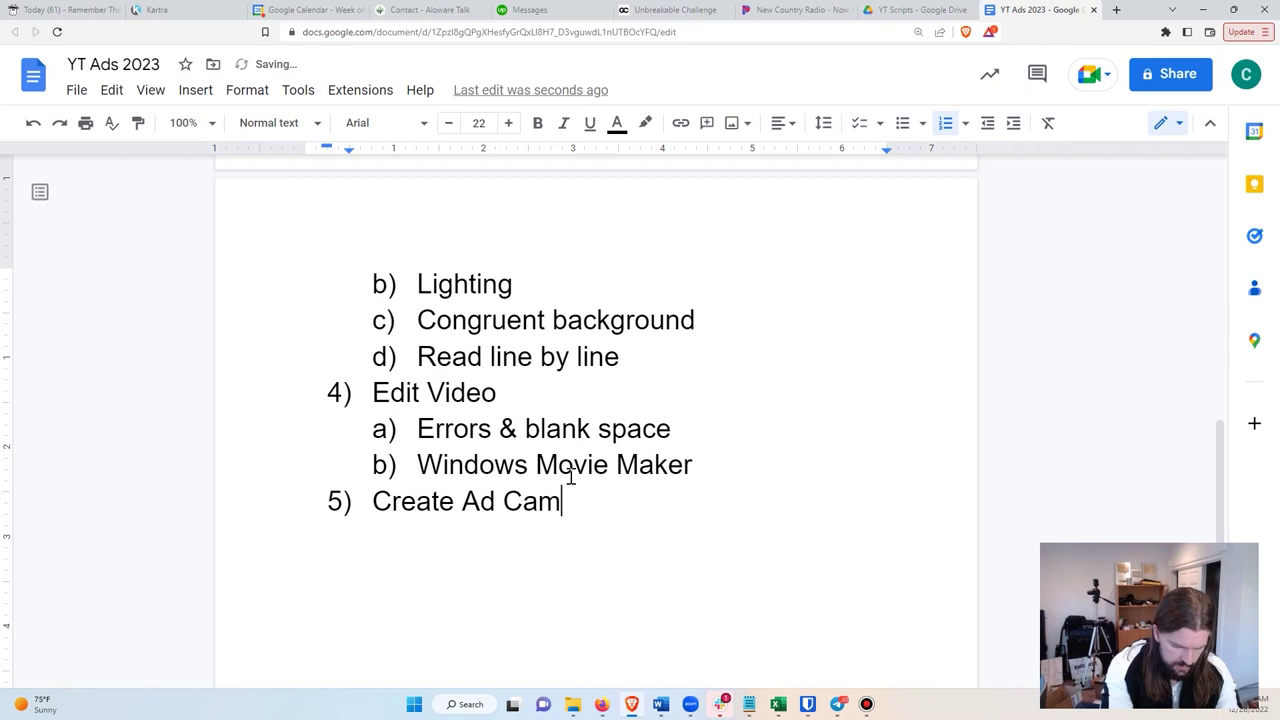
key("BackSpace")
key("BackSpace")
key("BackSpace")
type("ikgn")
key("BackSpace")
key("BackSpace")
key("BackSpace")
type("gn")
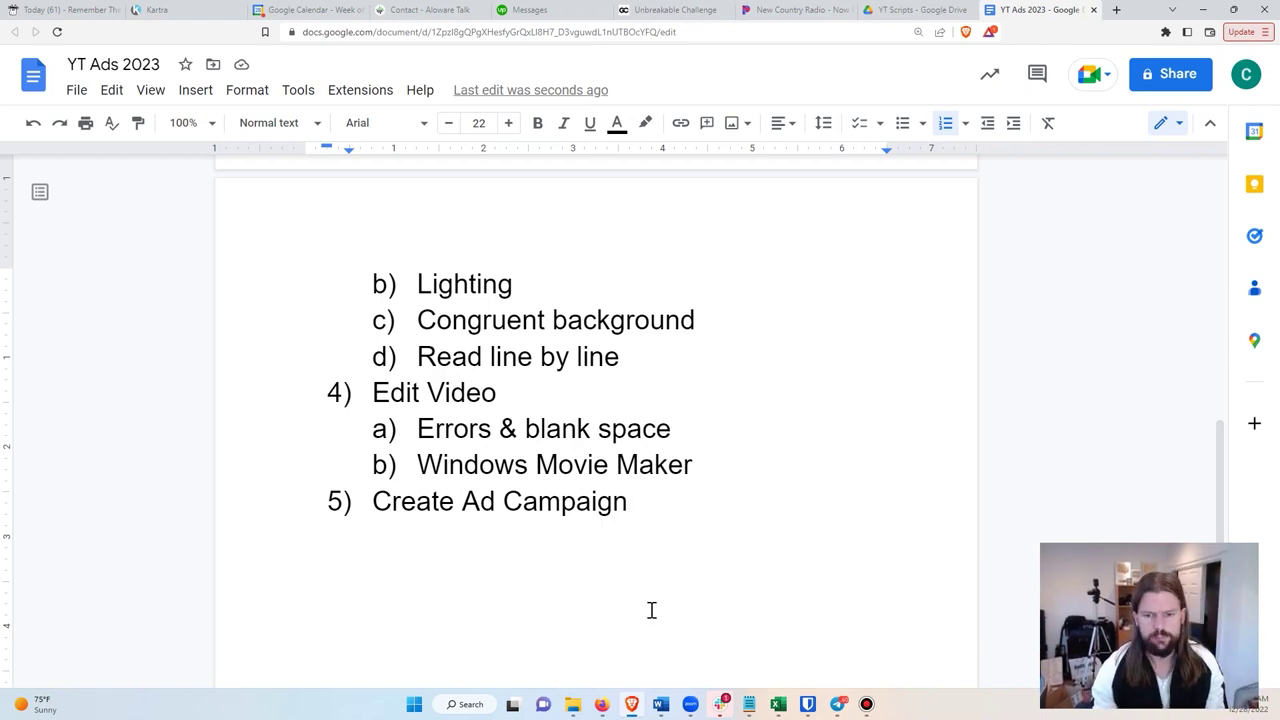
- Switch to Google Ads in Firefox and start a new campaign with the Leads objective
left_click(602, 704)
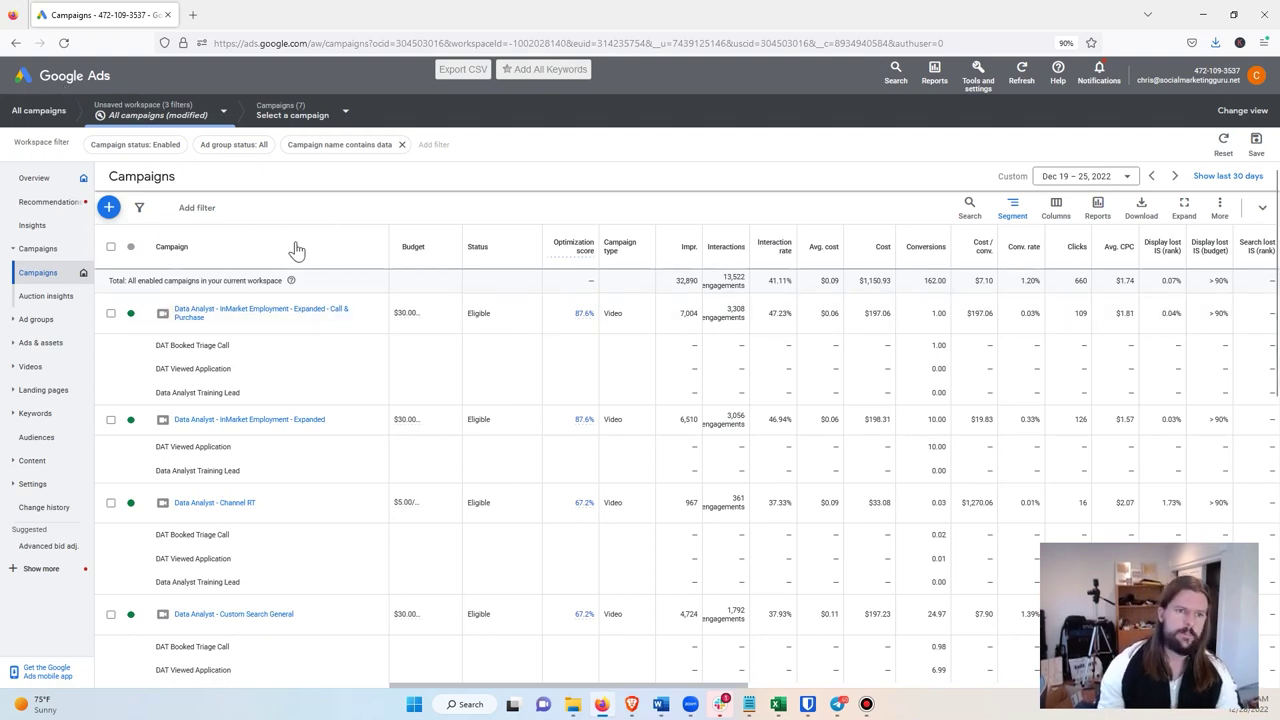
left_click(111, 212)
left_click(175, 229)
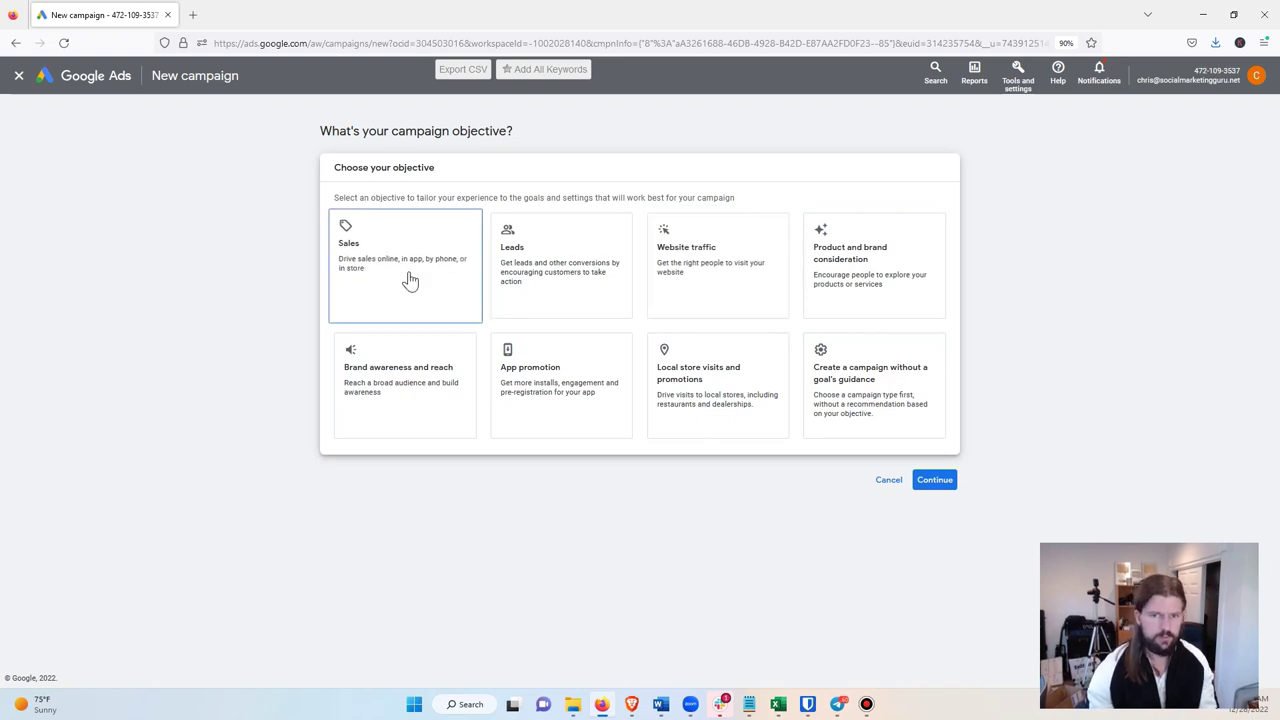
left_click(532, 286)
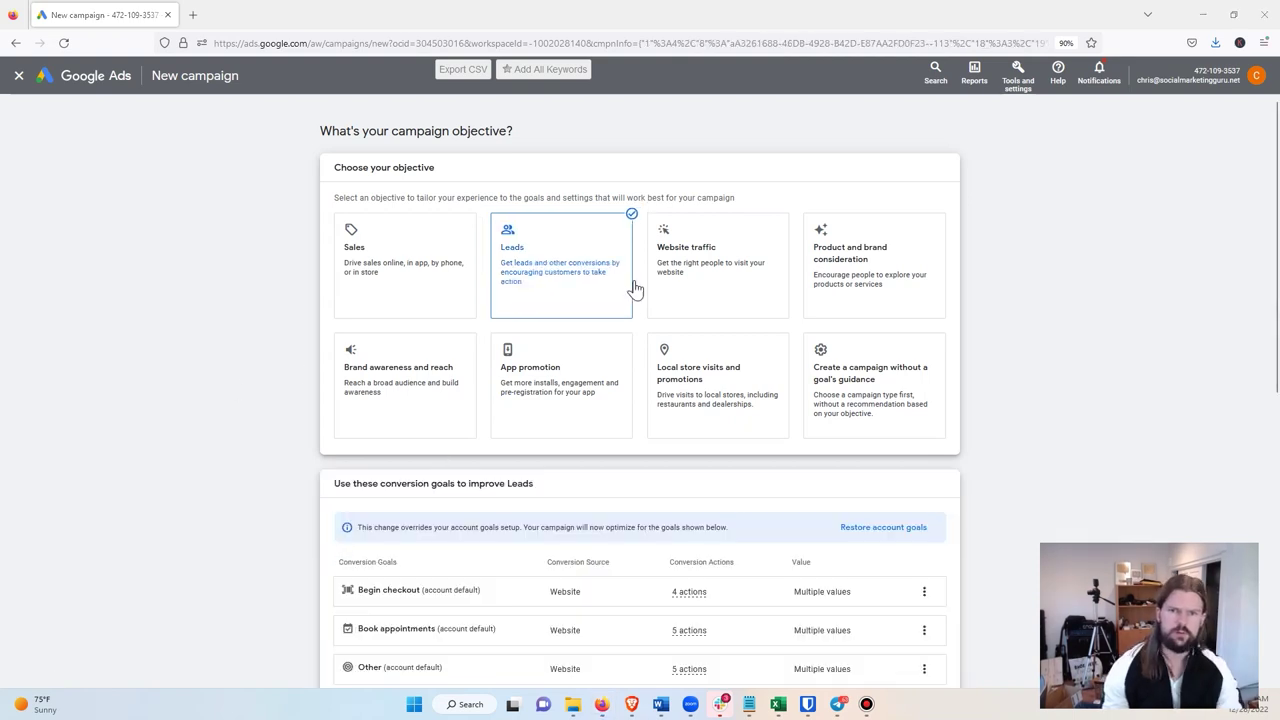
- Restore the account conversion goals for Leads and remove the "Submit lead forms" goal
scroll(200, 372, "down", 2)
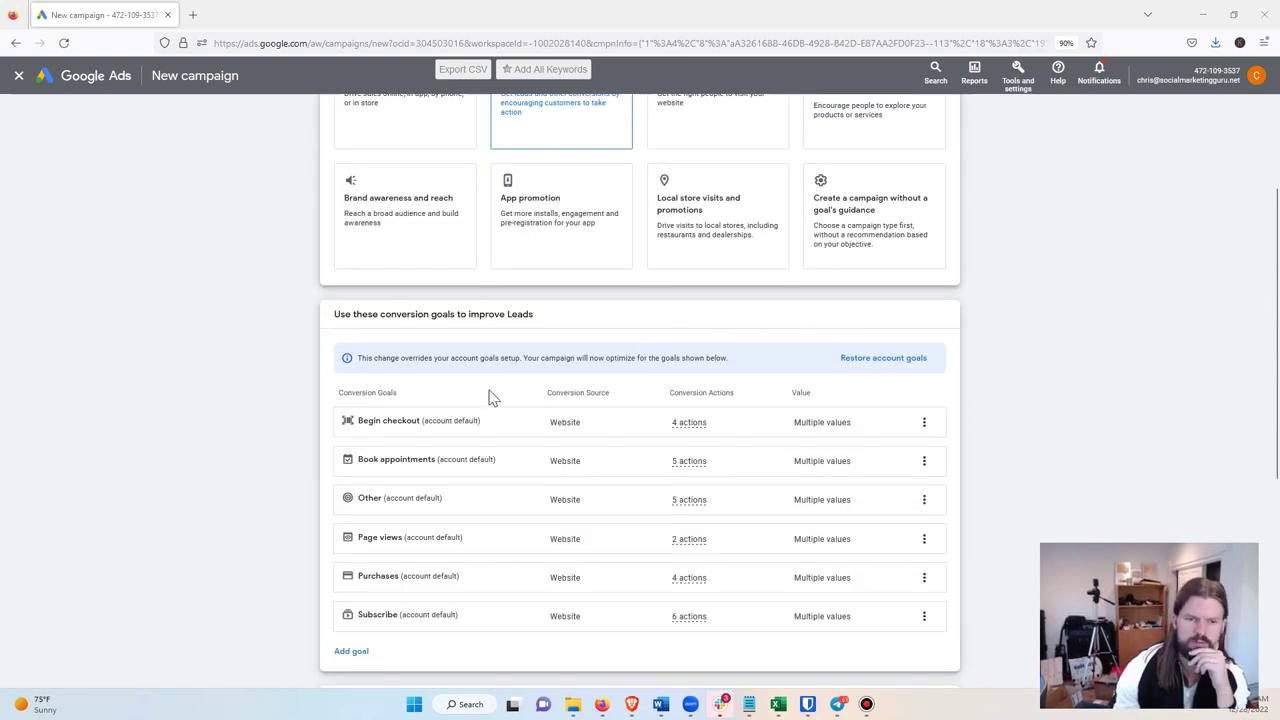
scroll(300, 470, "down", 3)
scroll(230, 455, "up", 2)
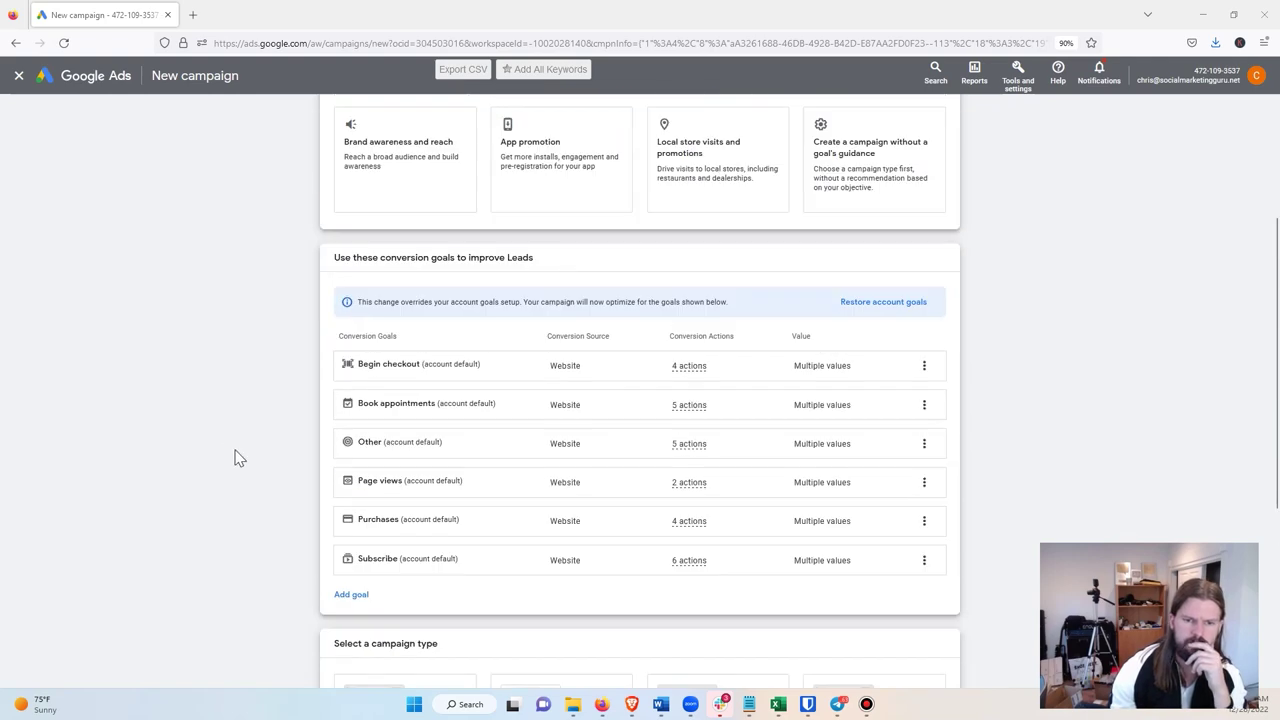
left_click(924, 366)
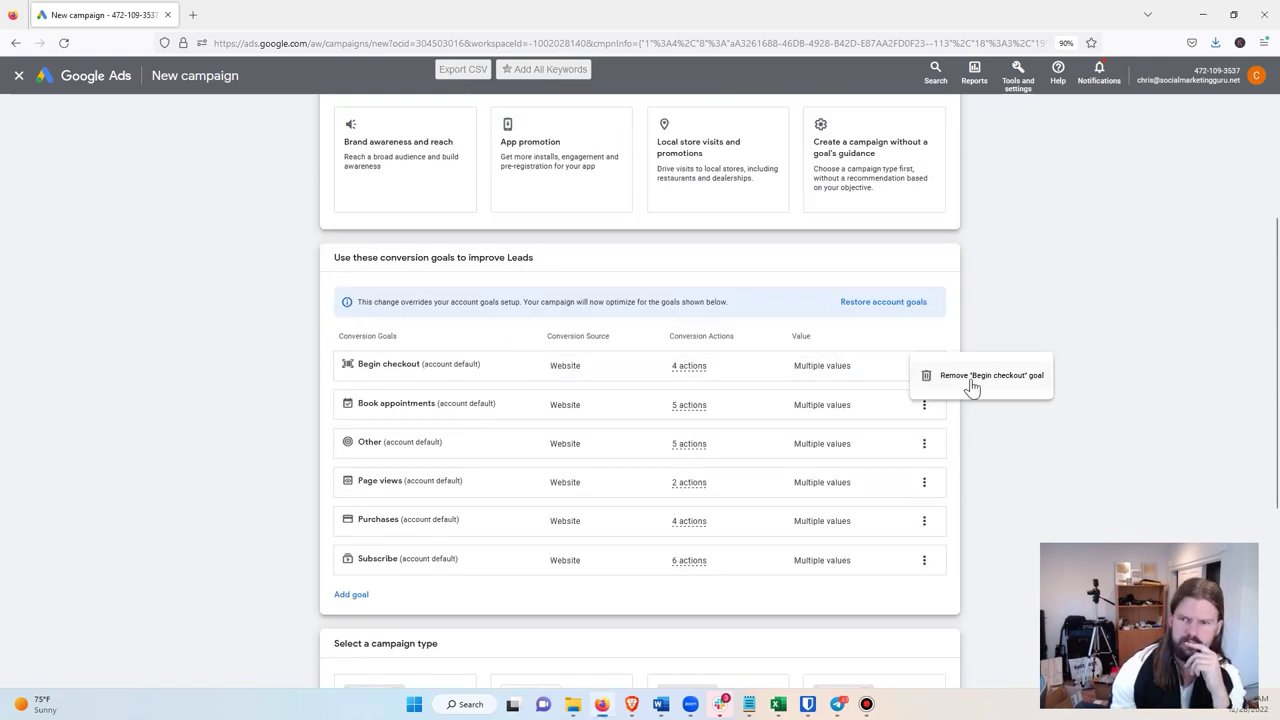
left_click(995, 459)
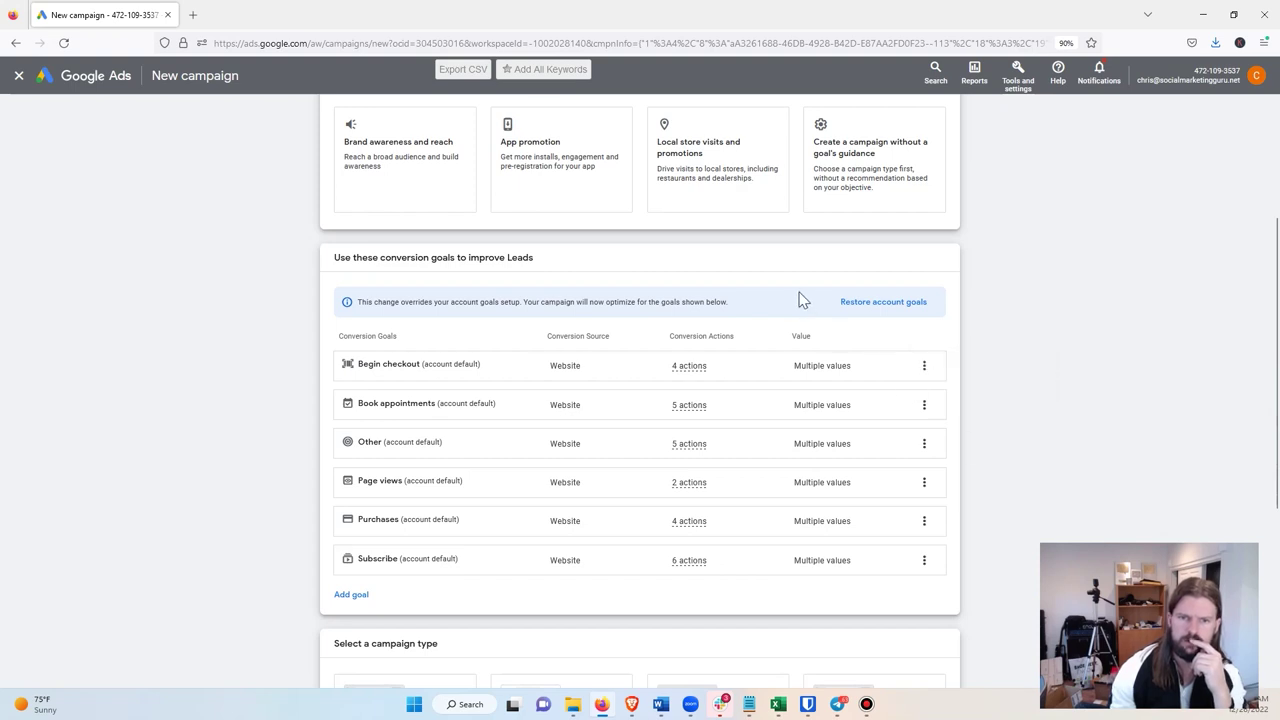
left_click(888, 304)
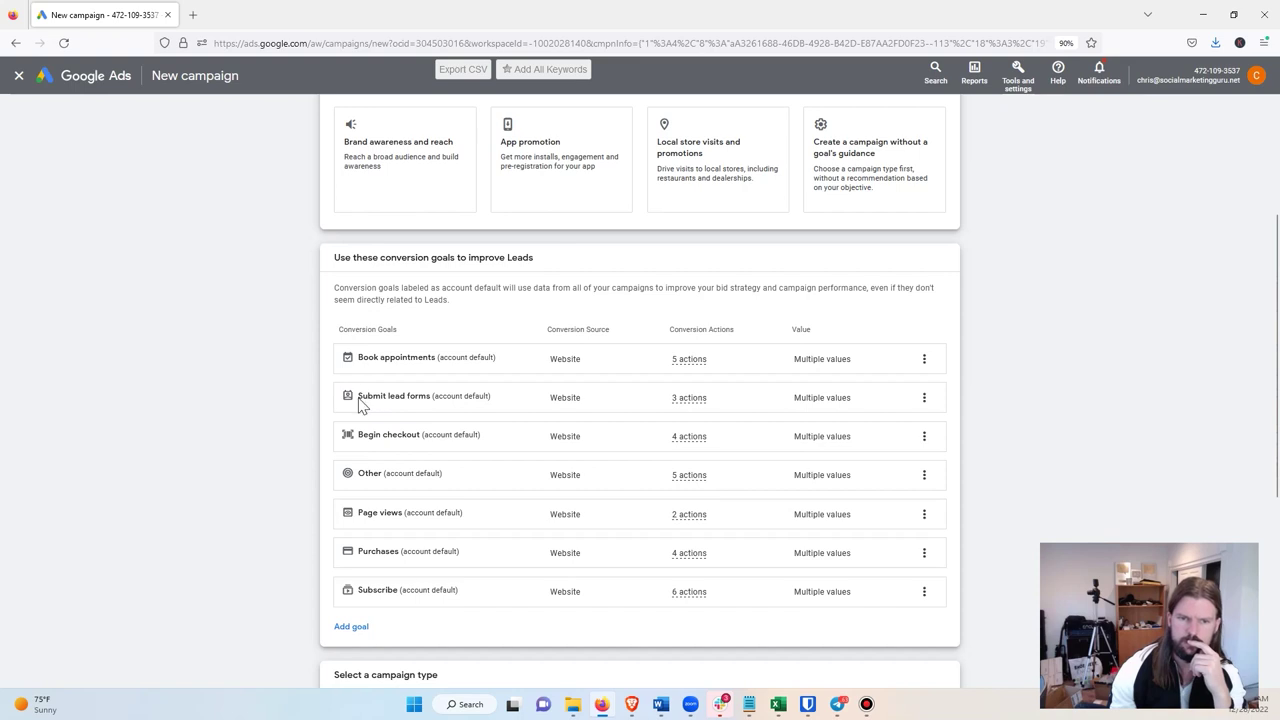
left_click_drag(358, 396, 425, 397)
left_click(924, 397)
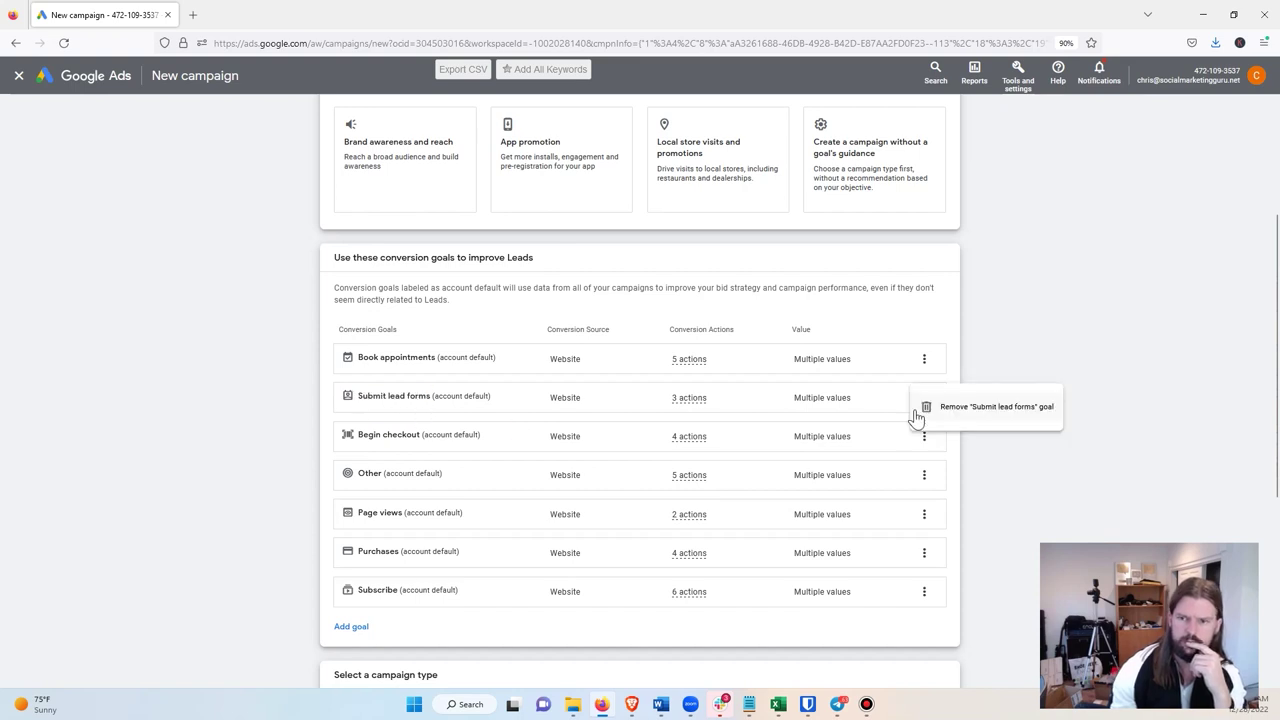
left_click(987, 410)
left_click(755, 408)
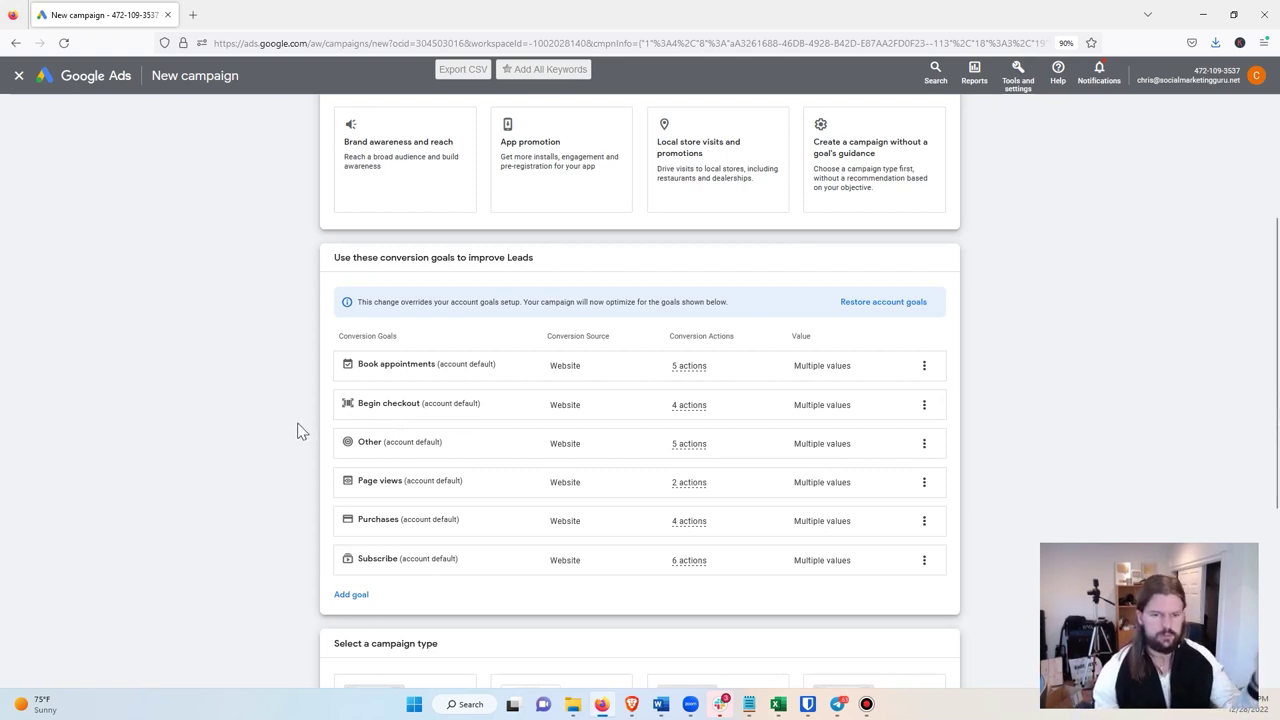
- Choose Video as the campaign type and continue to the campaign settings
scroll(297, 430, "down", 3)
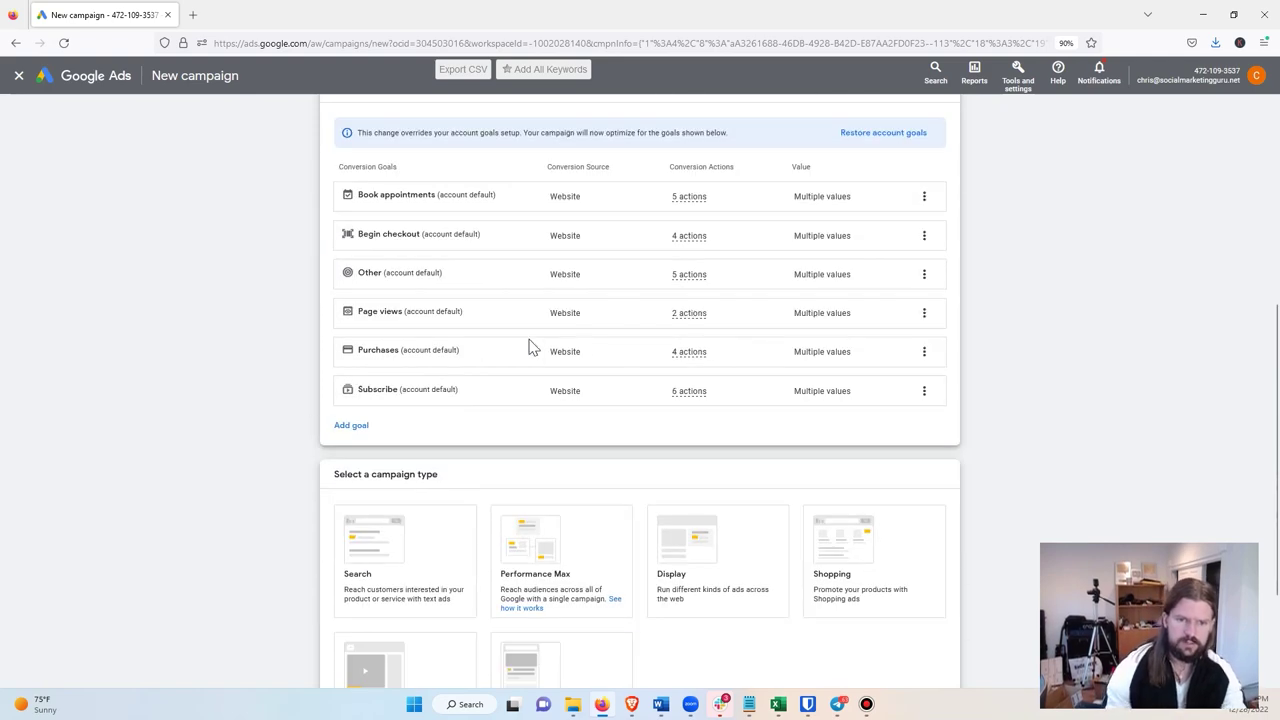
scroll(529, 346, "down", 3)
left_click(420, 528)
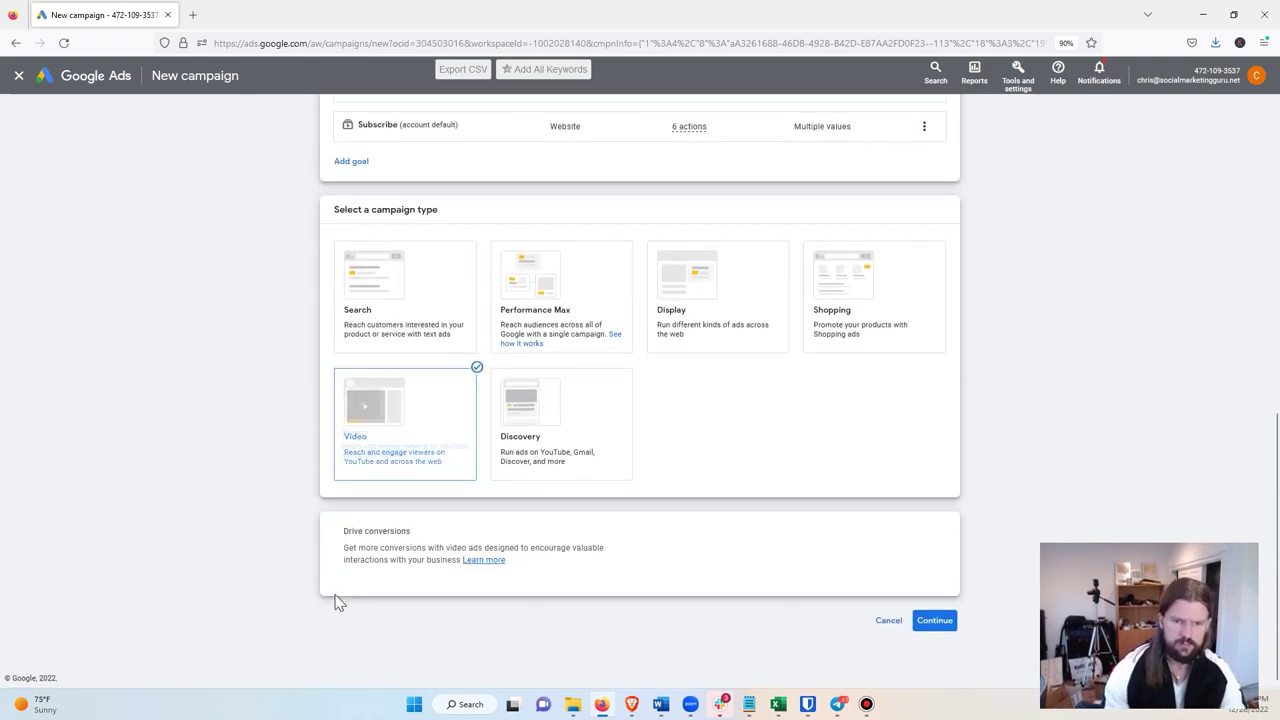
left_click(938, 624)
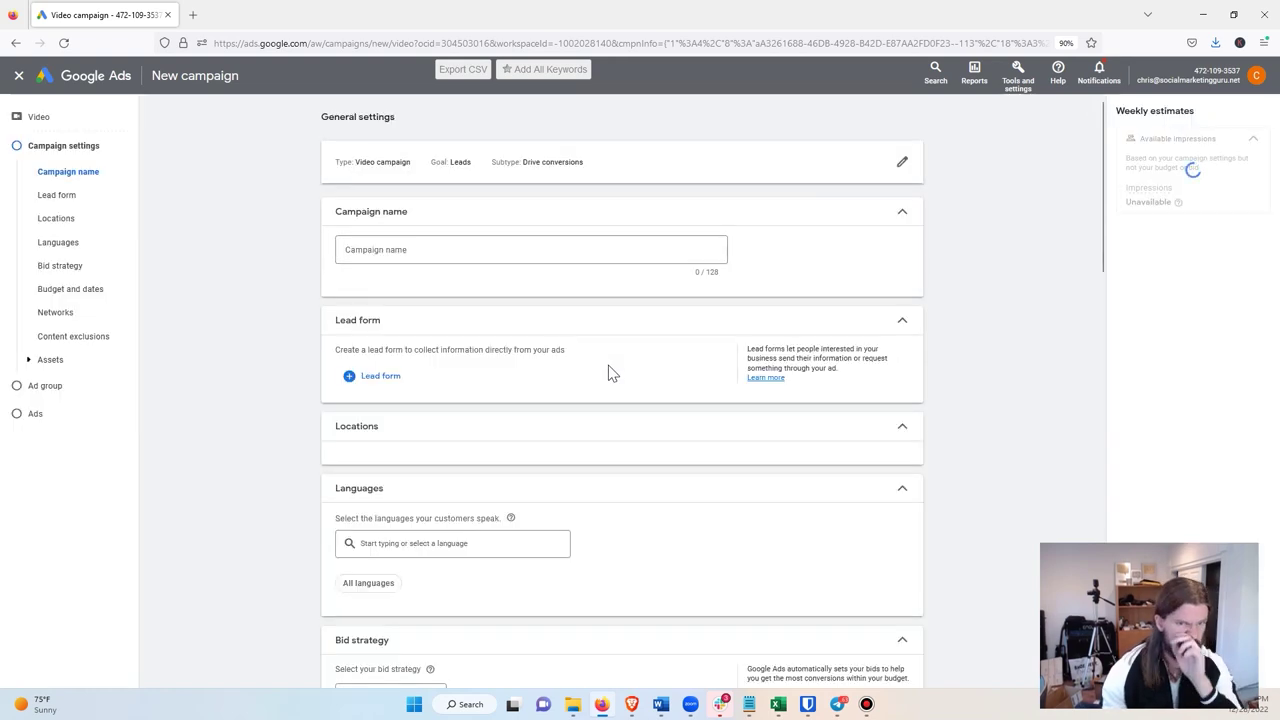
- Replace the default campaign name with "Product - Ad Script - Targeting"
left_click_drag(483, 250, 305, 263)
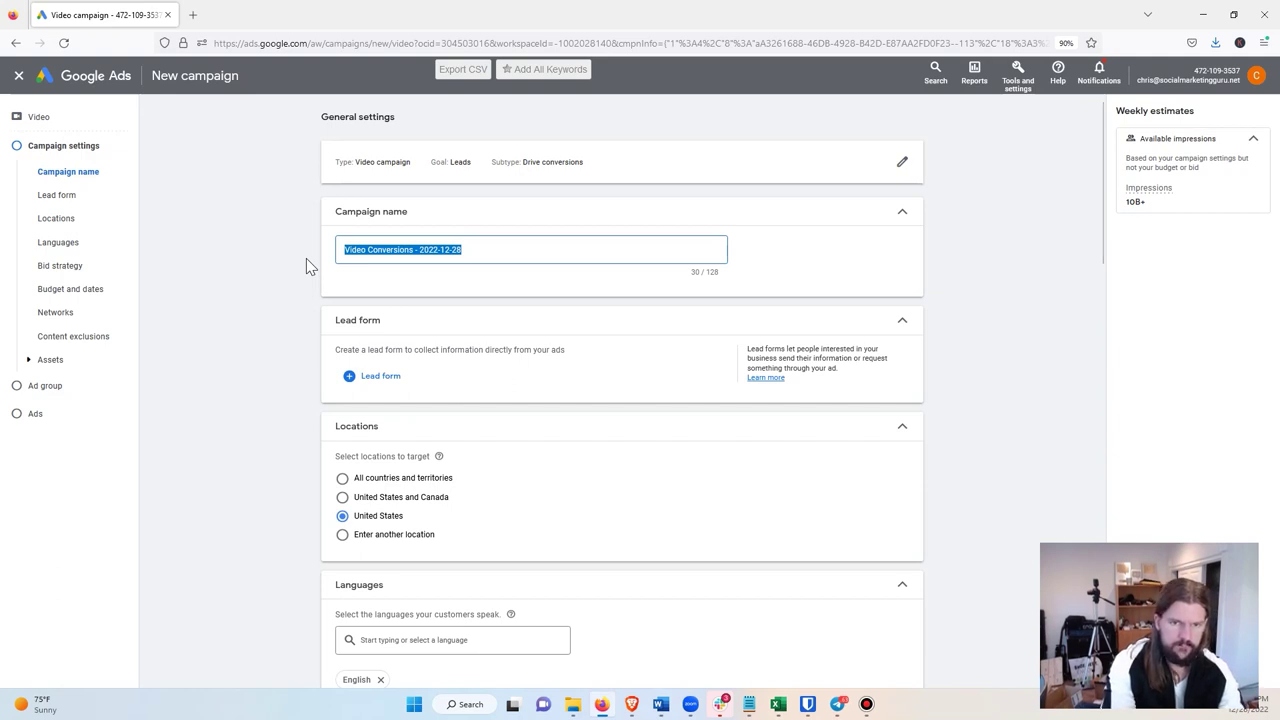
type("Product")
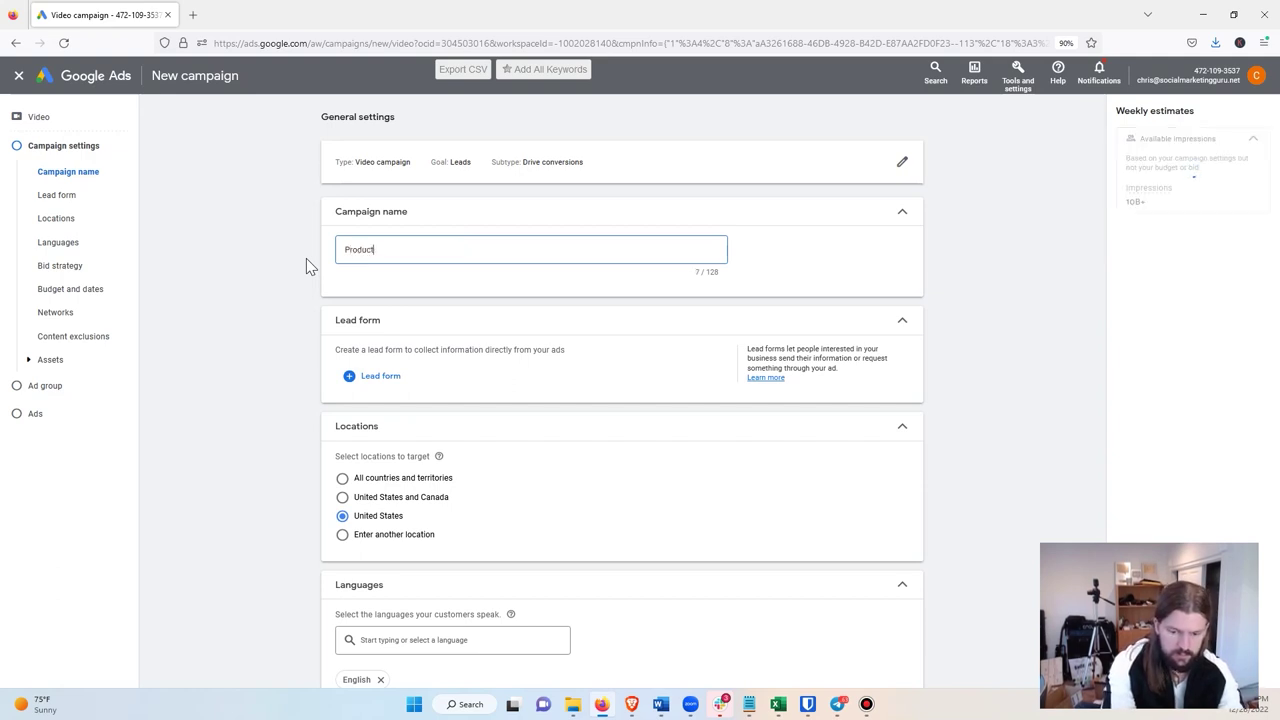
type(" - Ad ")
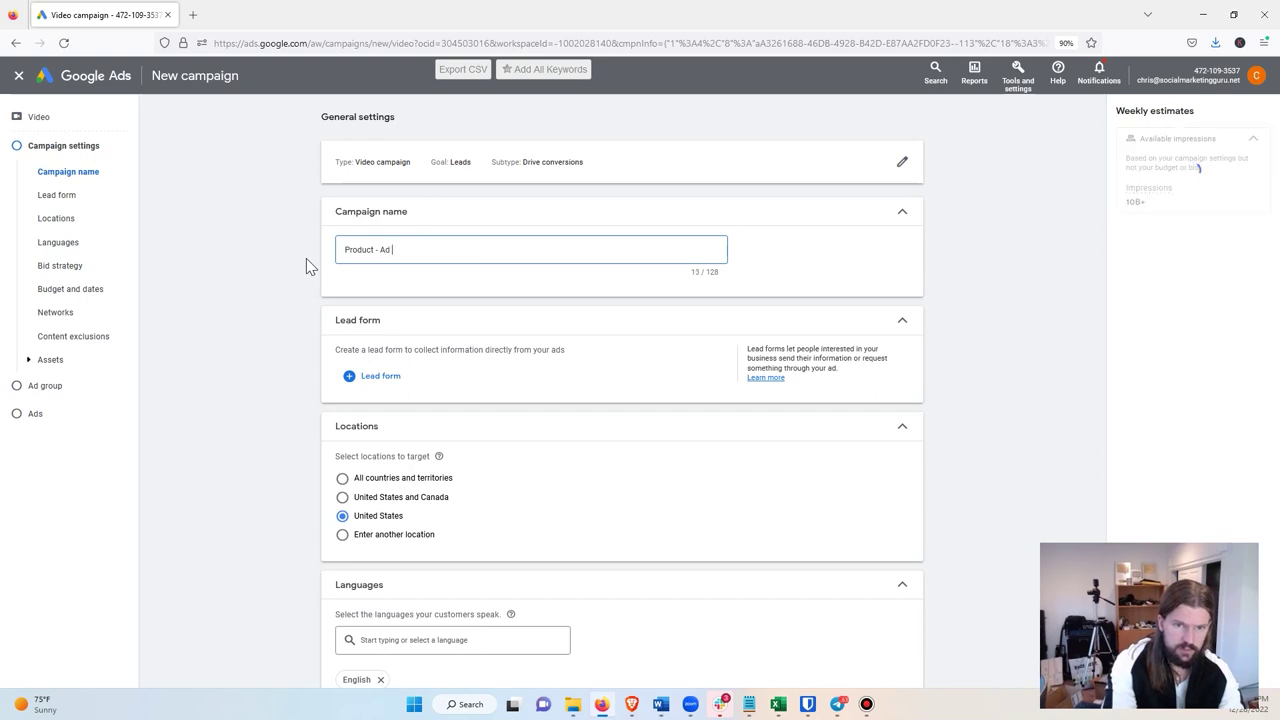
type("Script - ")
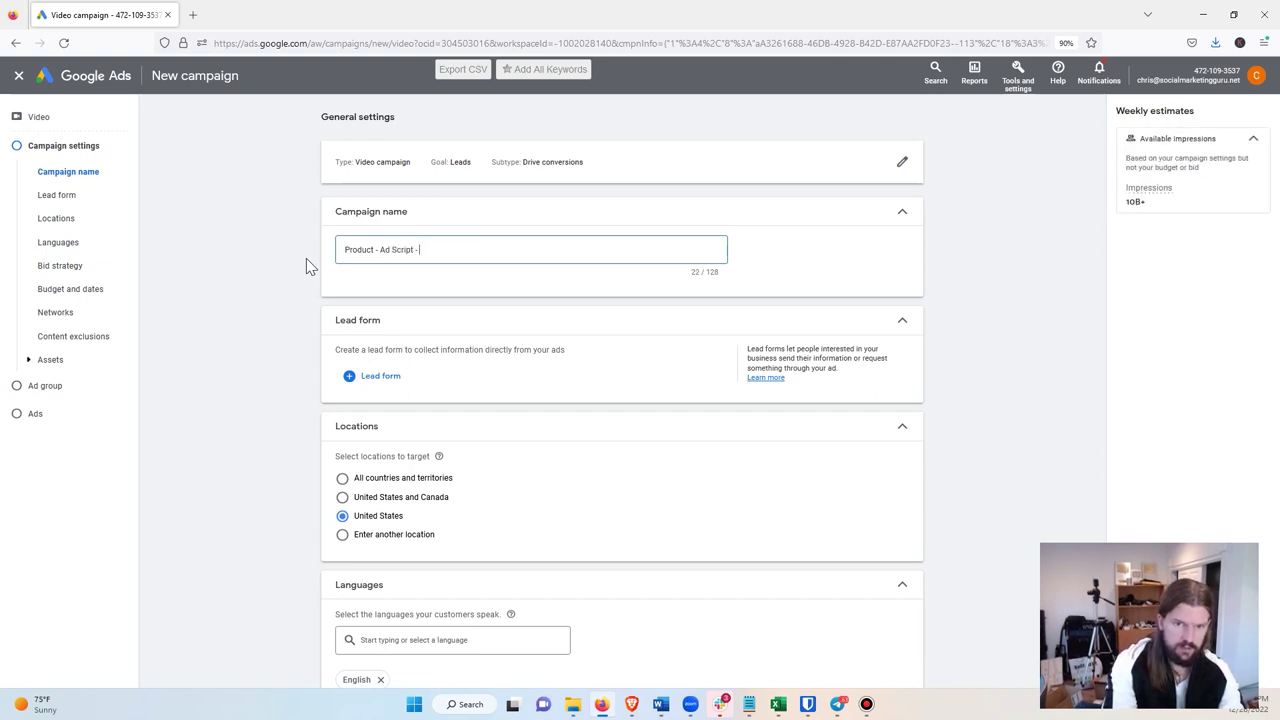
type("Targeting")
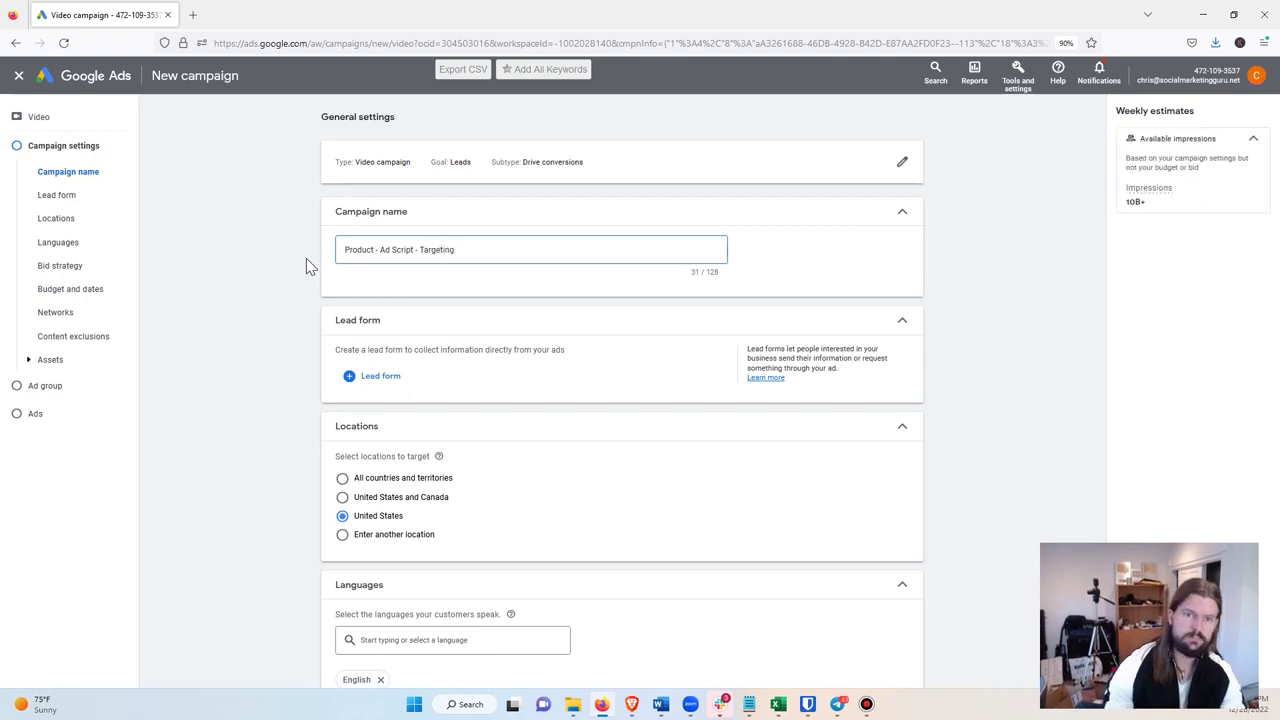
left_click_drag(467, 249, 286, 249)
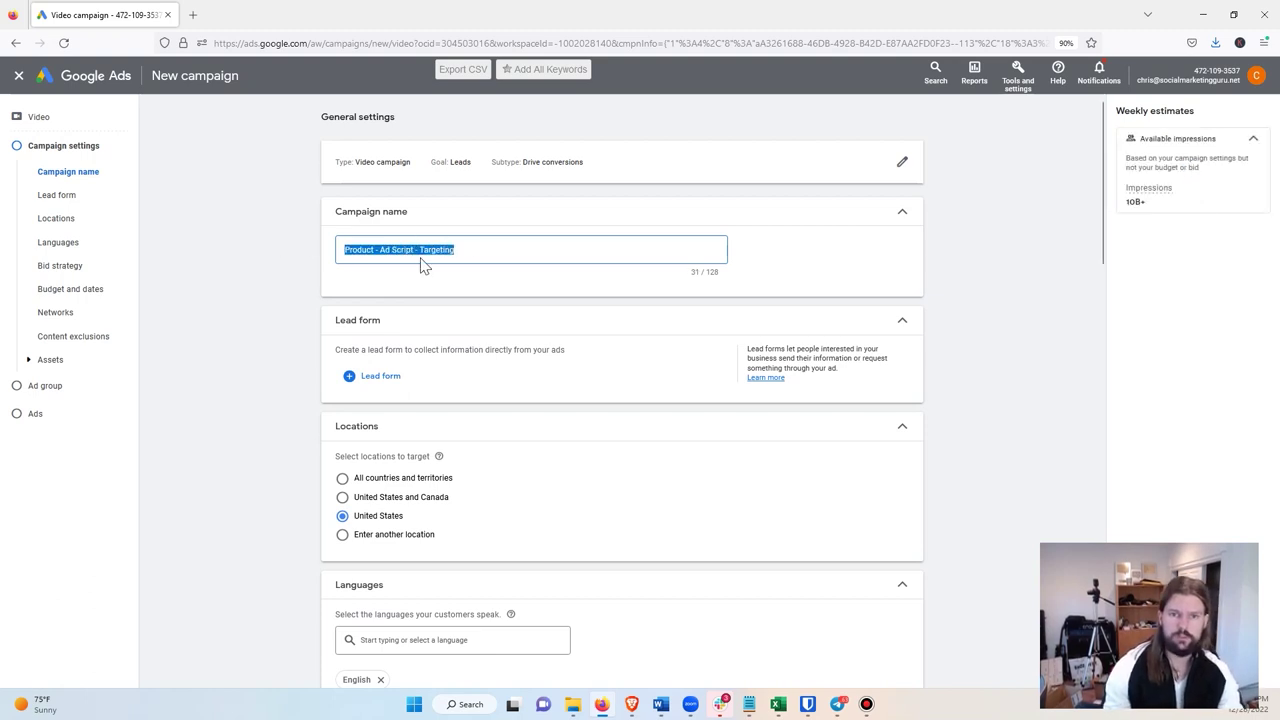
left_click(483, 253)
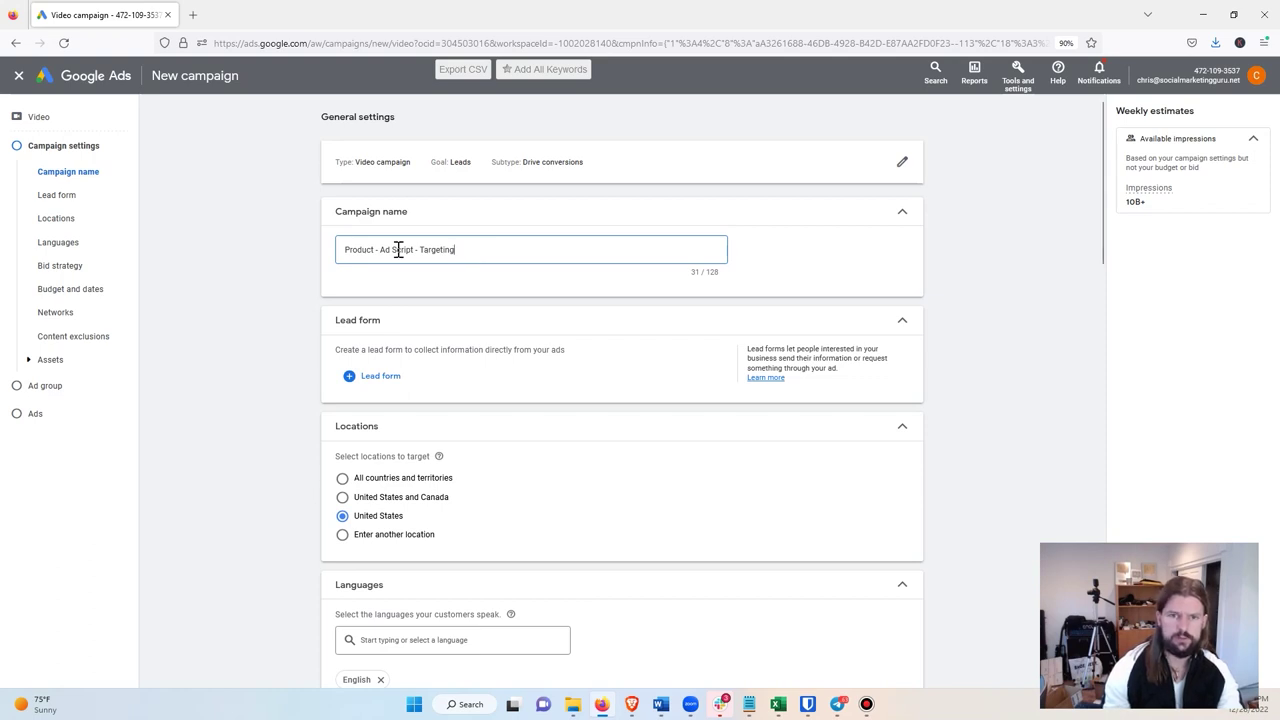
- Replace "Product" with "Diet Book" in the campaign name
left_click_drag(374, 250, 344, 251)
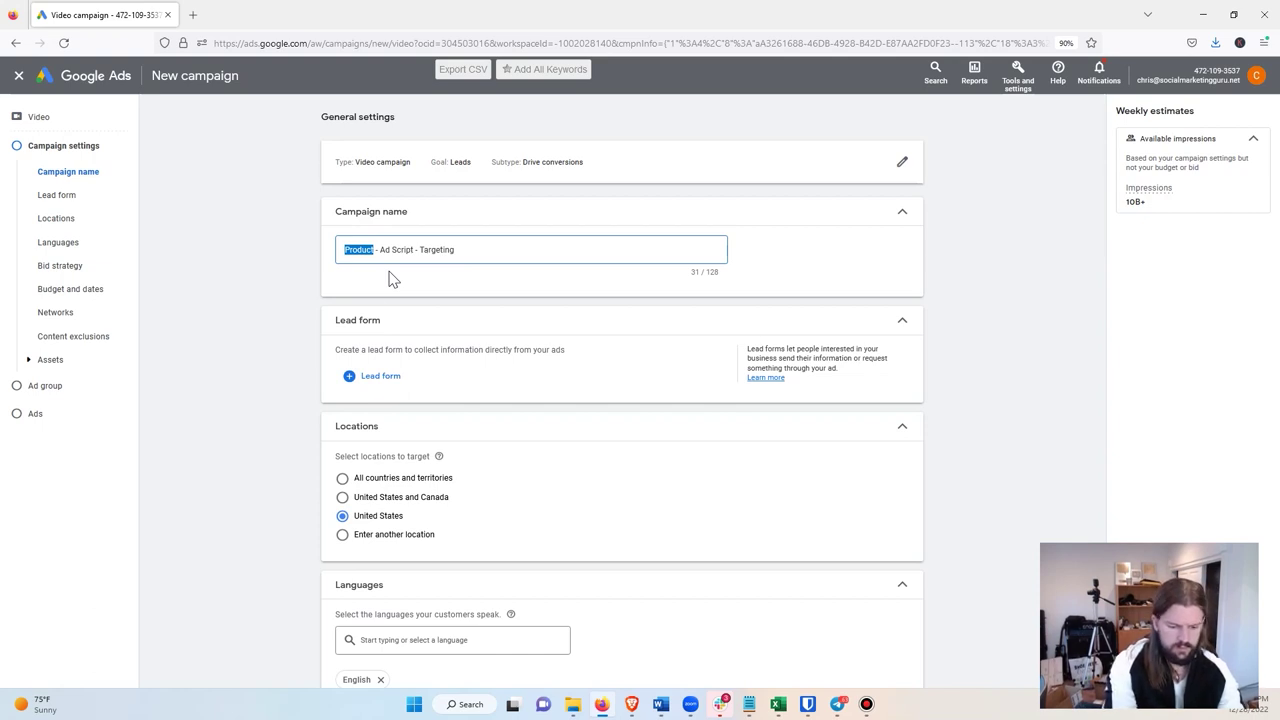
key("BackSpace")
type("Diet ")
type("Book")
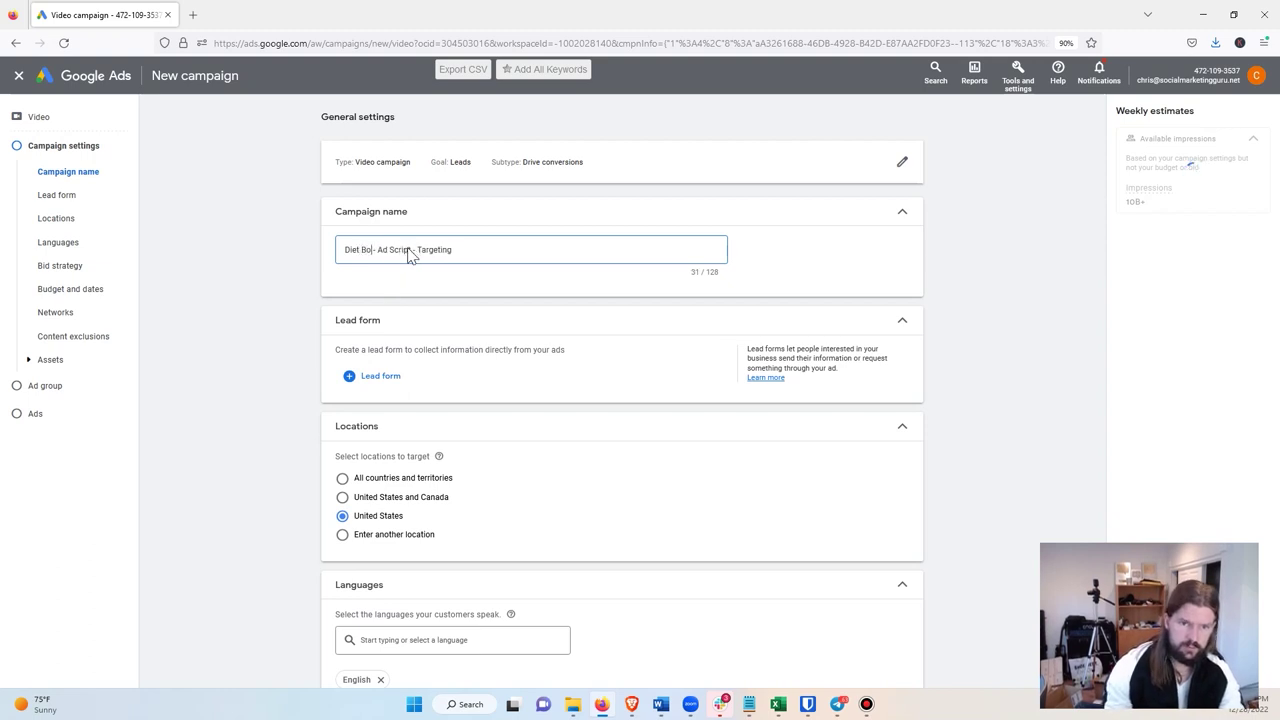
- In the campaign name, replace "Ad Script" with "Why Keto" and "Targeting" with "Weight Loss Searches"
left_click_drag(422, 250, 385, 251)
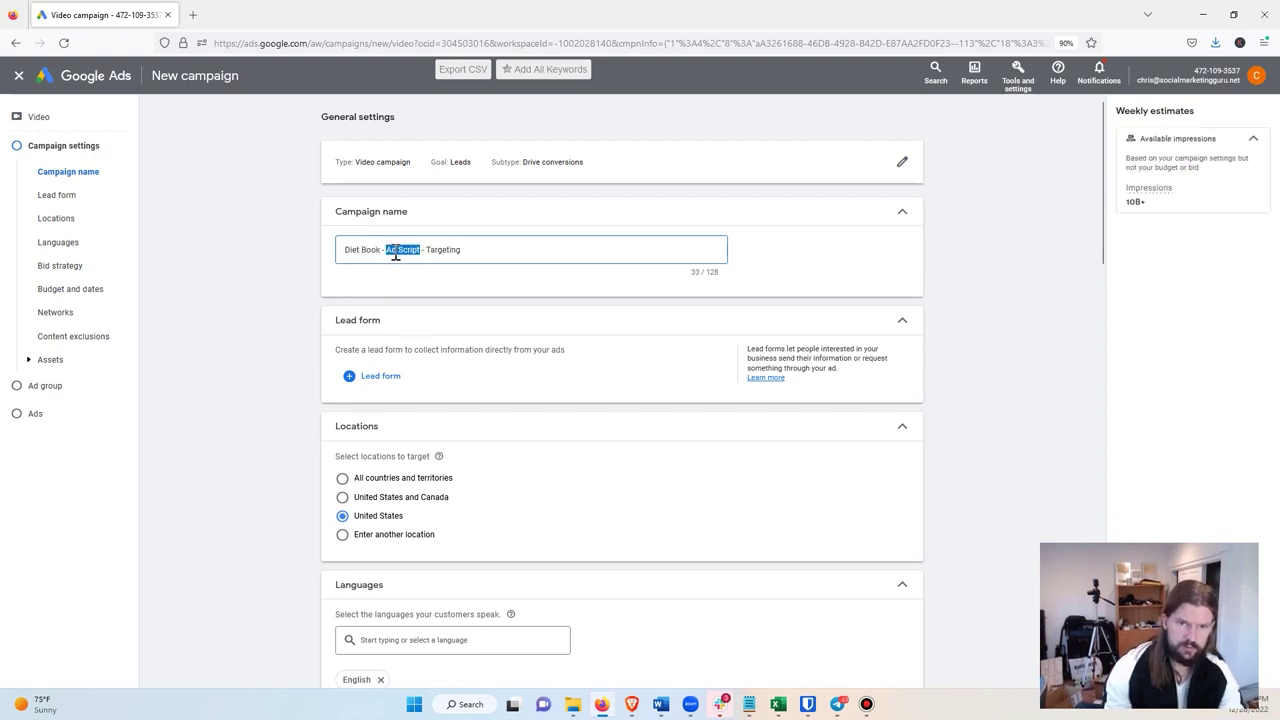
type("Why Keto")
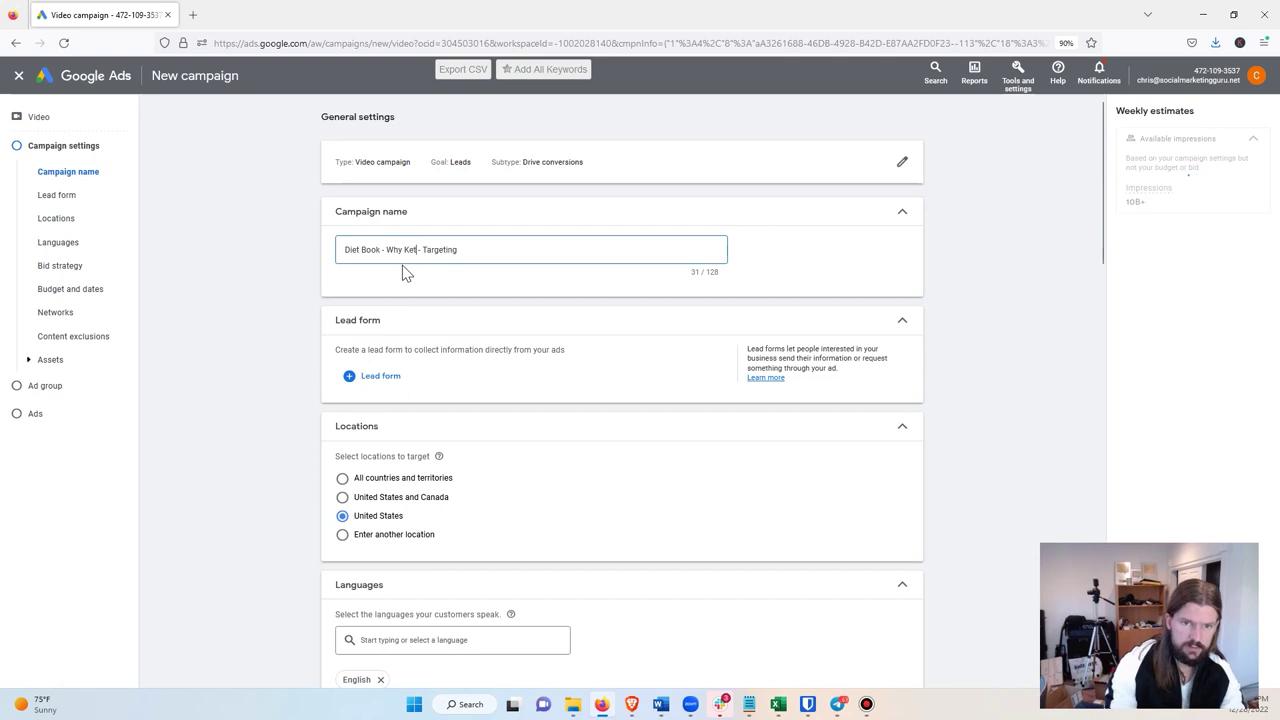
left_click_drag(420, 251, 484, 256)
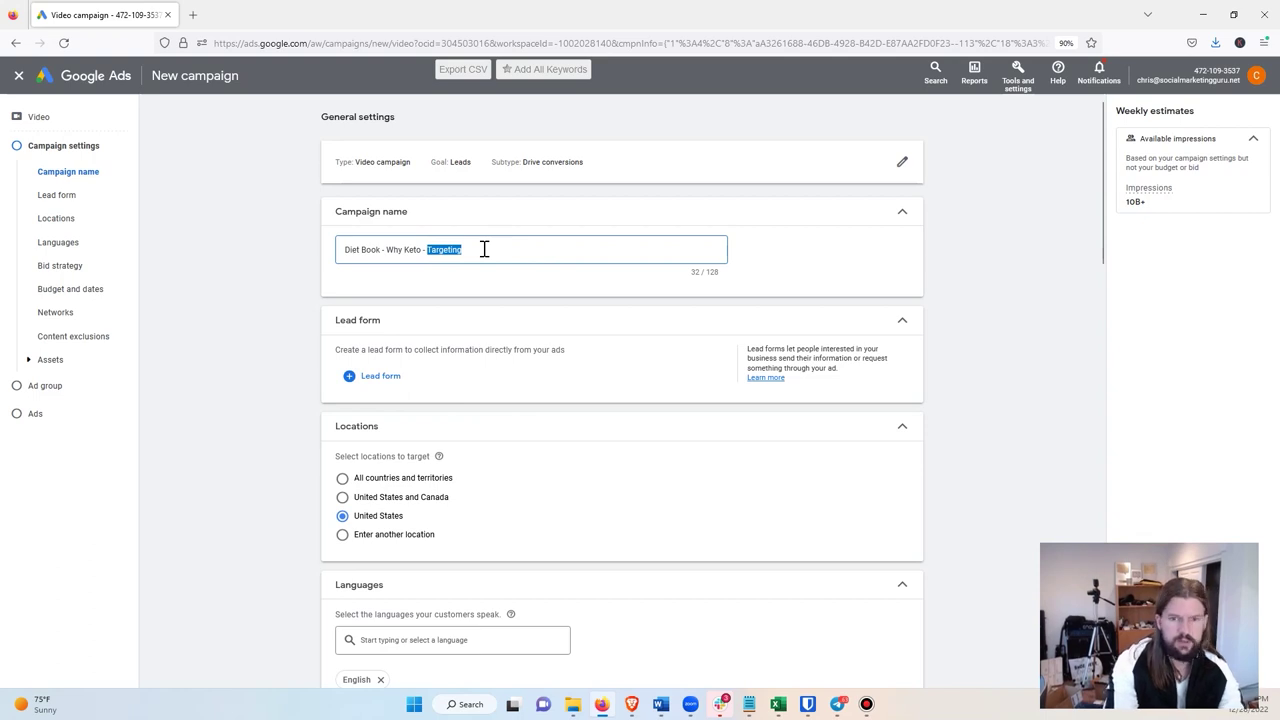
type("Weight Loss Searches")
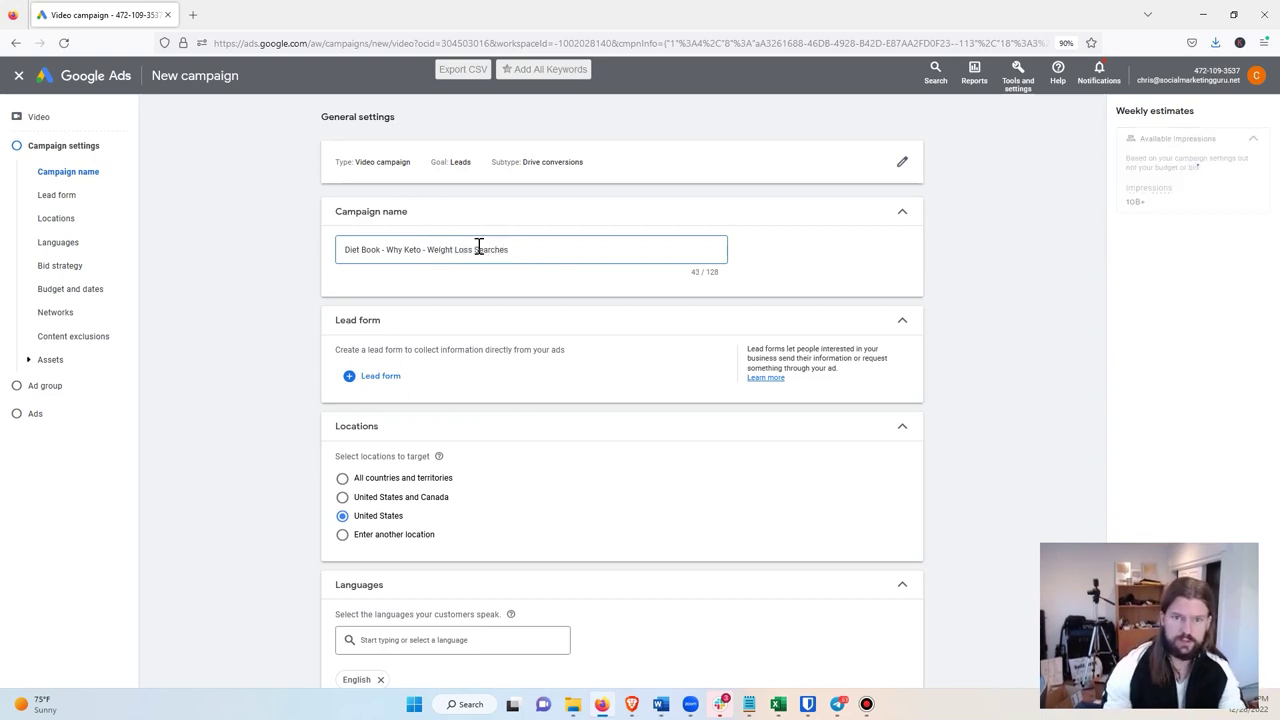
- Replace "Weight Loss Searches" in the campaign name with "?" as a placeholder
left_click_drag(511, 249, 427, 250)
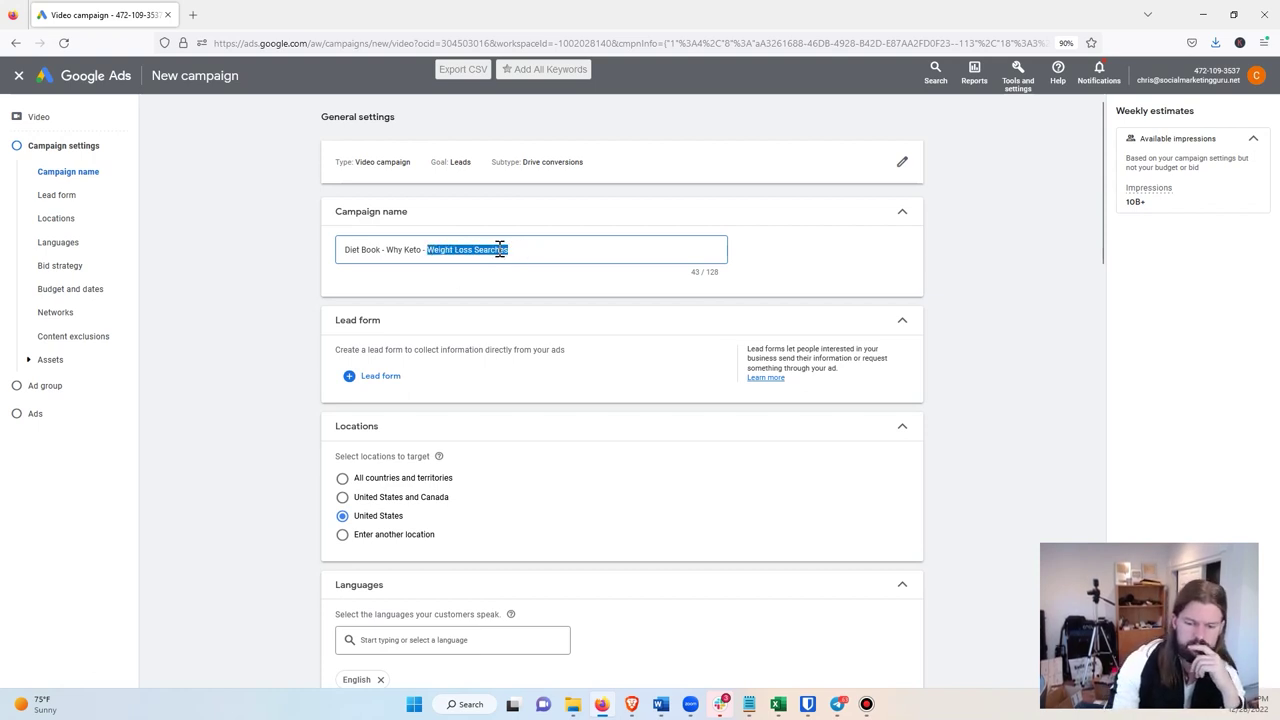
type("?")
left_click(257, 347)
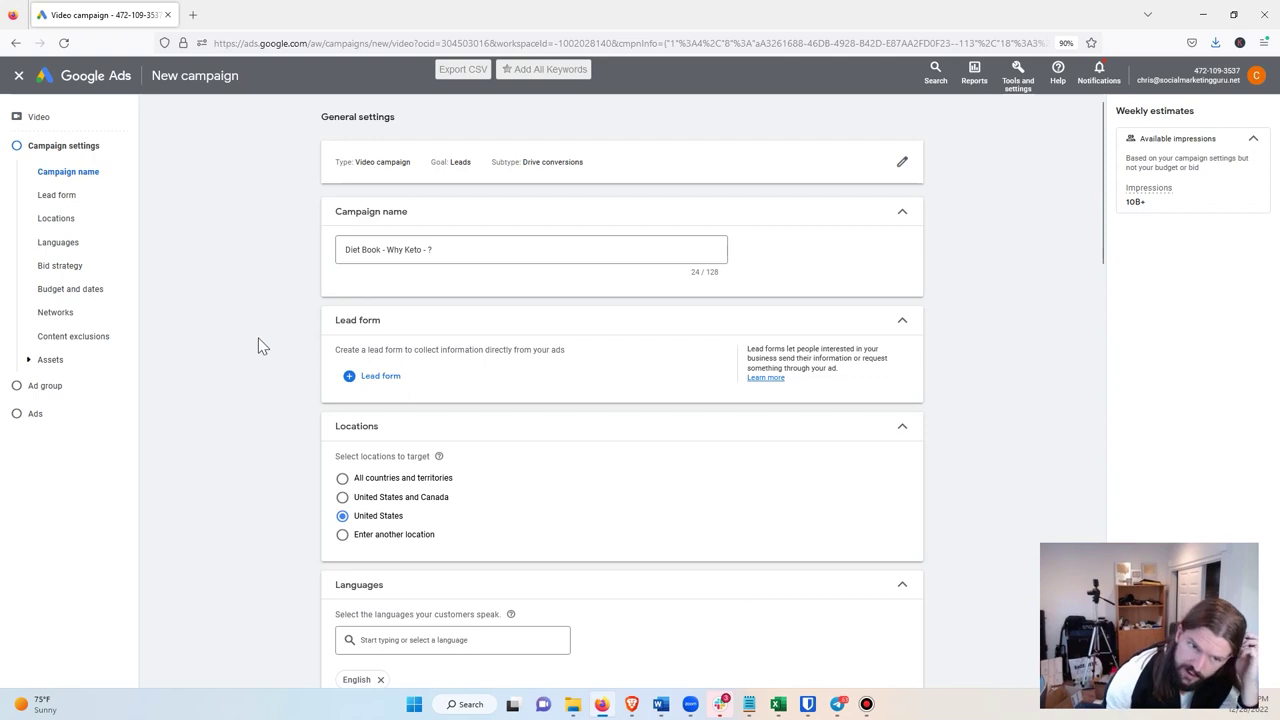
- Set the campaign's daily budget to $10
scroll(258, 343, "down", 2)
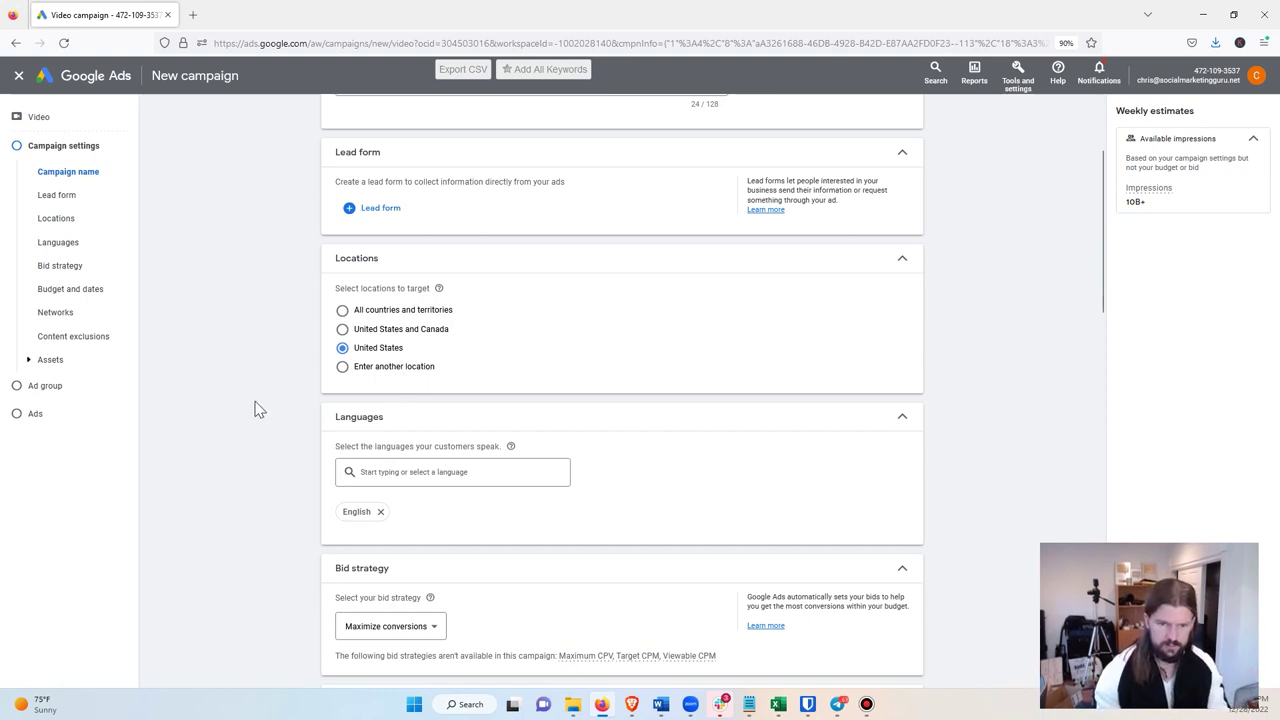
scroll(255, 408, "down", 3)
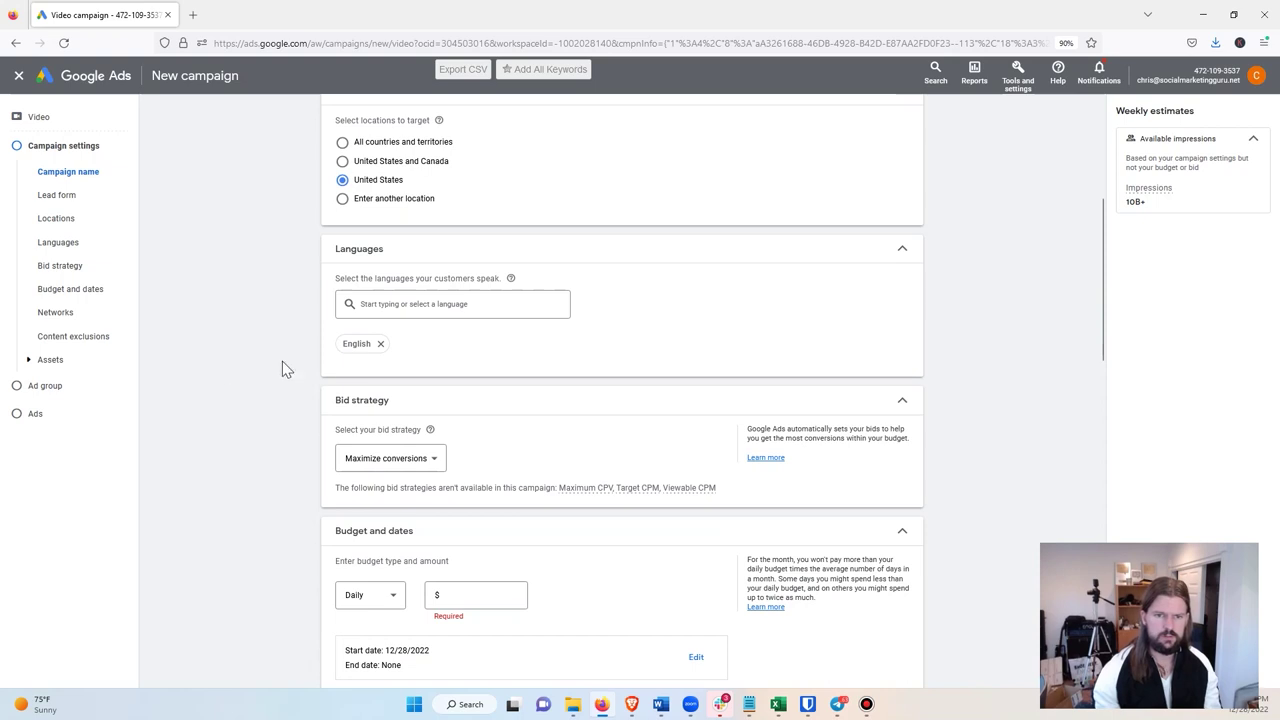
scroll(249, 389, "down", 2)
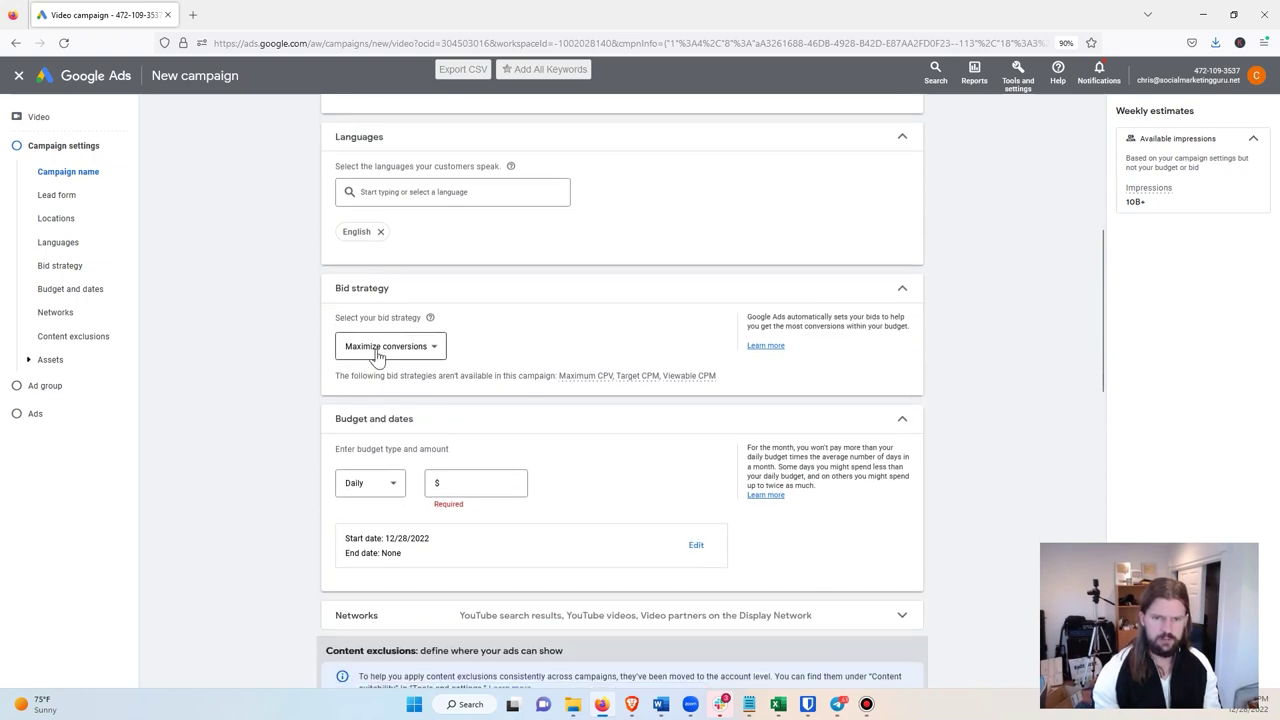
scroll(296, 352, "down", 2)
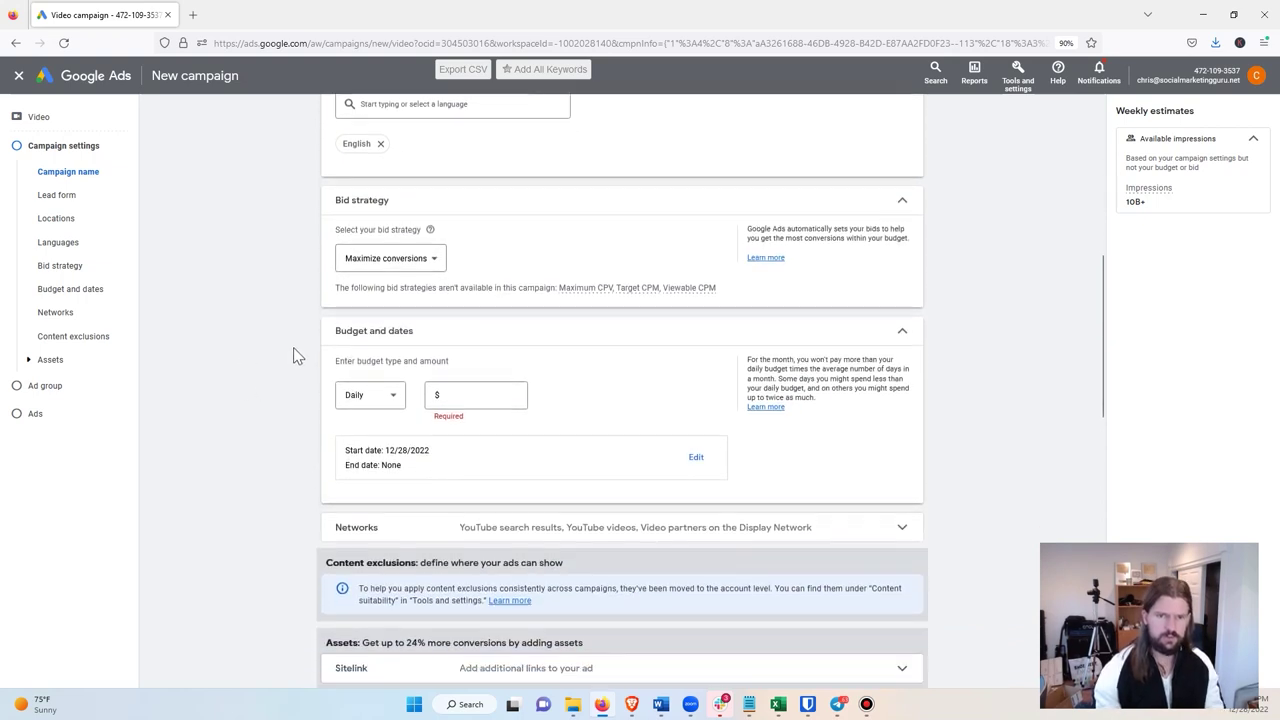
left_click(490, 375)
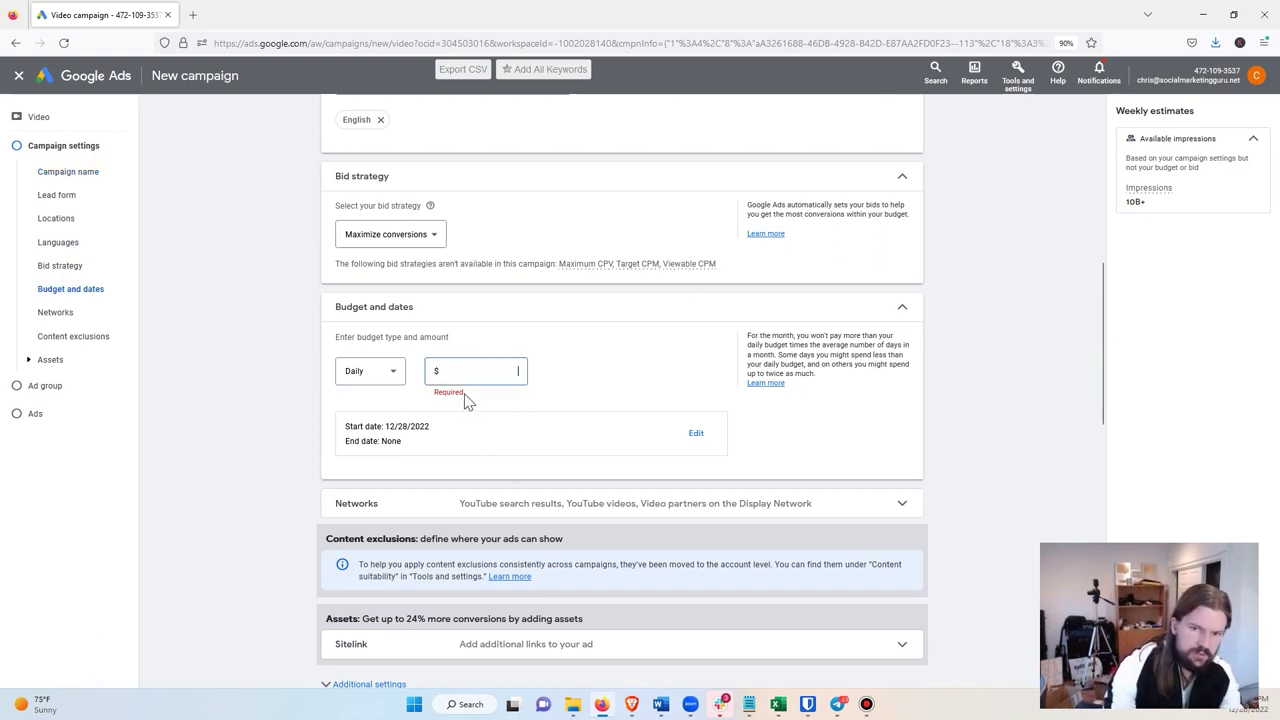
type("10")
left_click(220, 377)
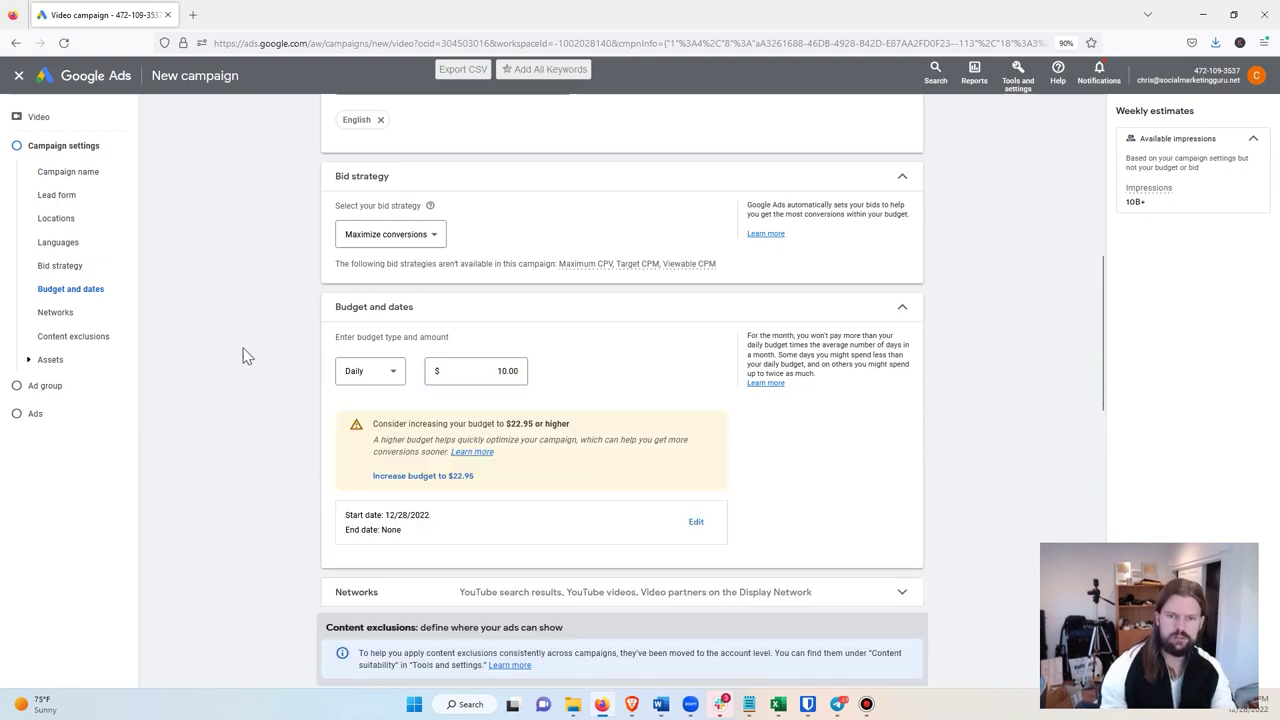
- In the additional campaign settings, set specific targeting for devices and exclude TV screens
scroll(242, 356, "down", 1)
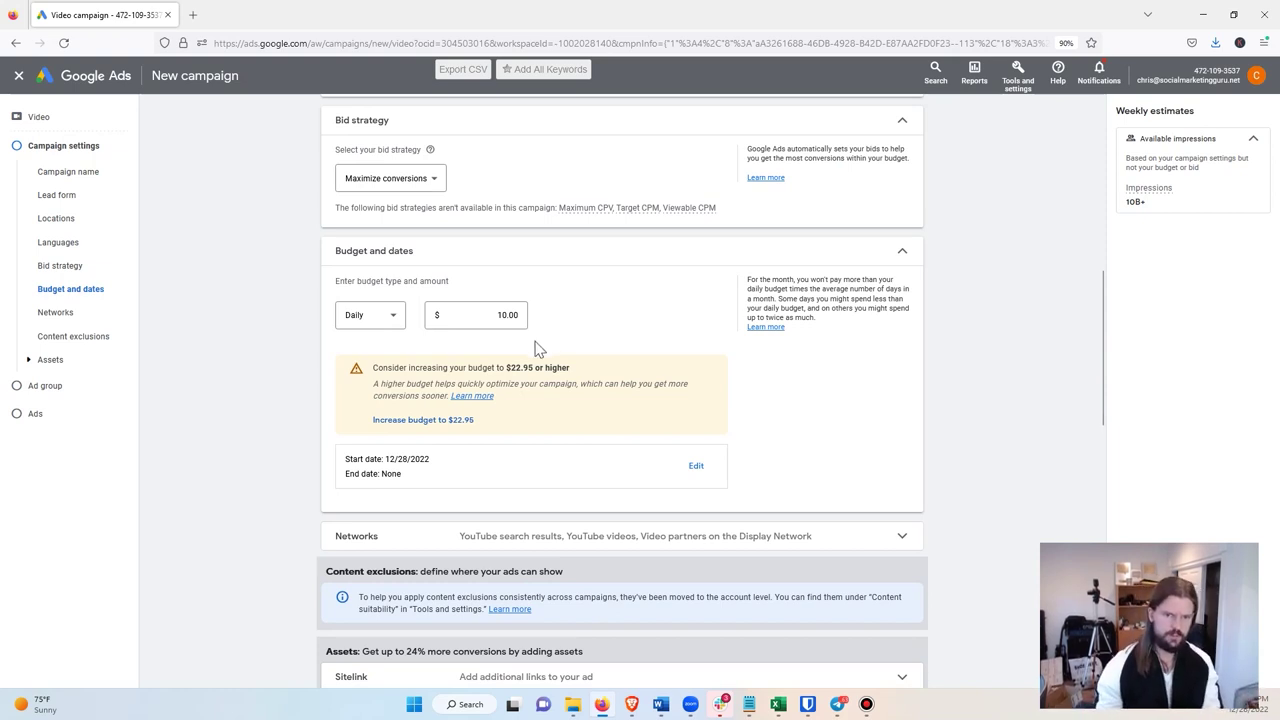
scroll(258, 356, "down", 2)
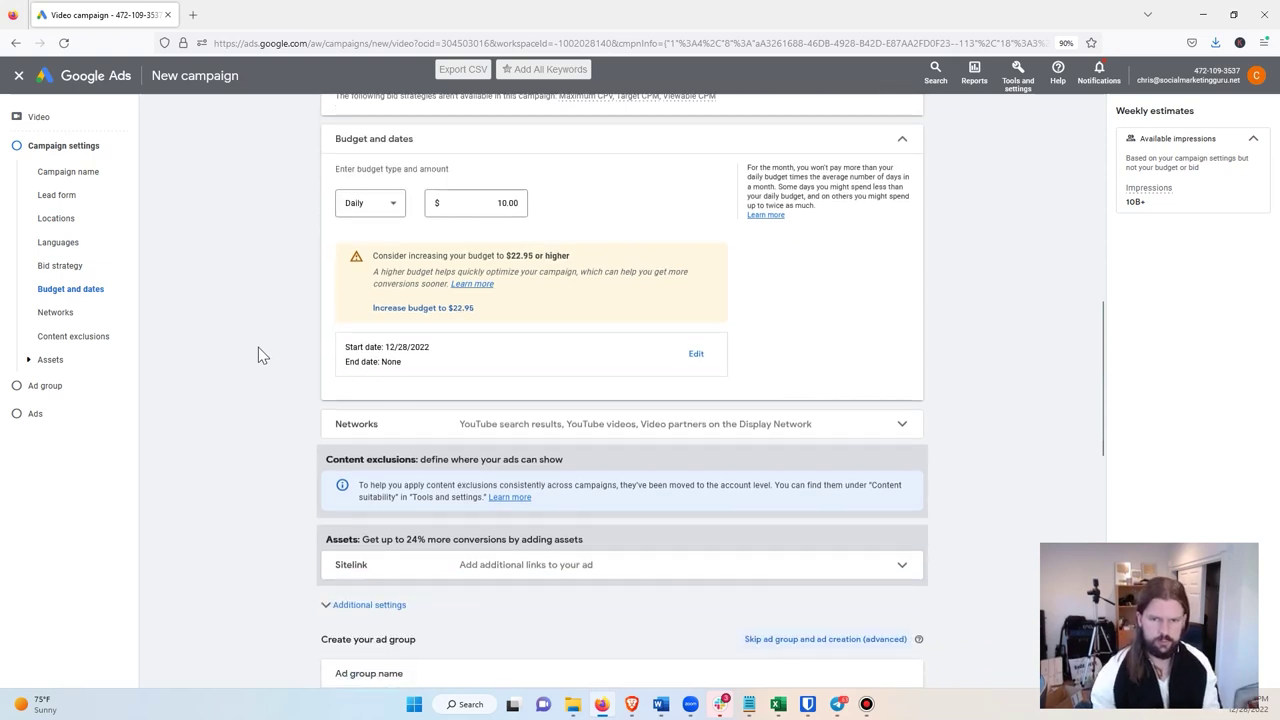
scroll(800, 425, "down", 2)
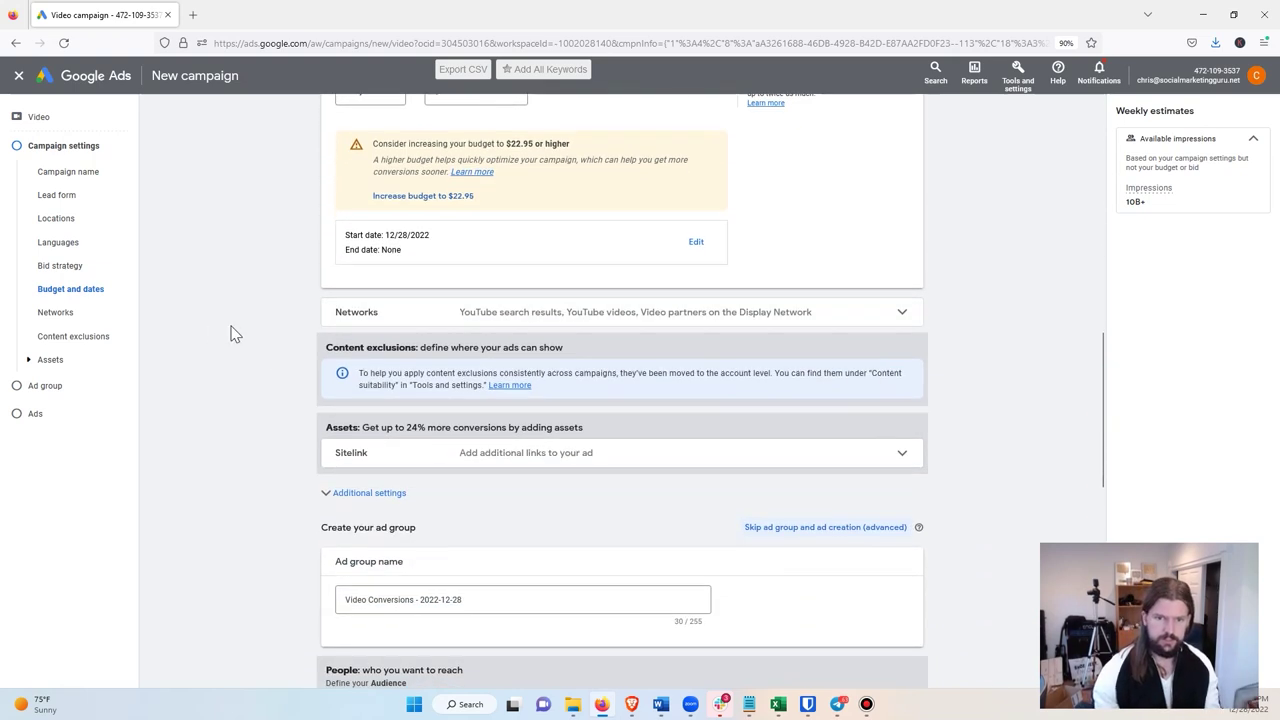
scroll(235, 334, "down", 1)
scroll(236, 336, "down", 1)
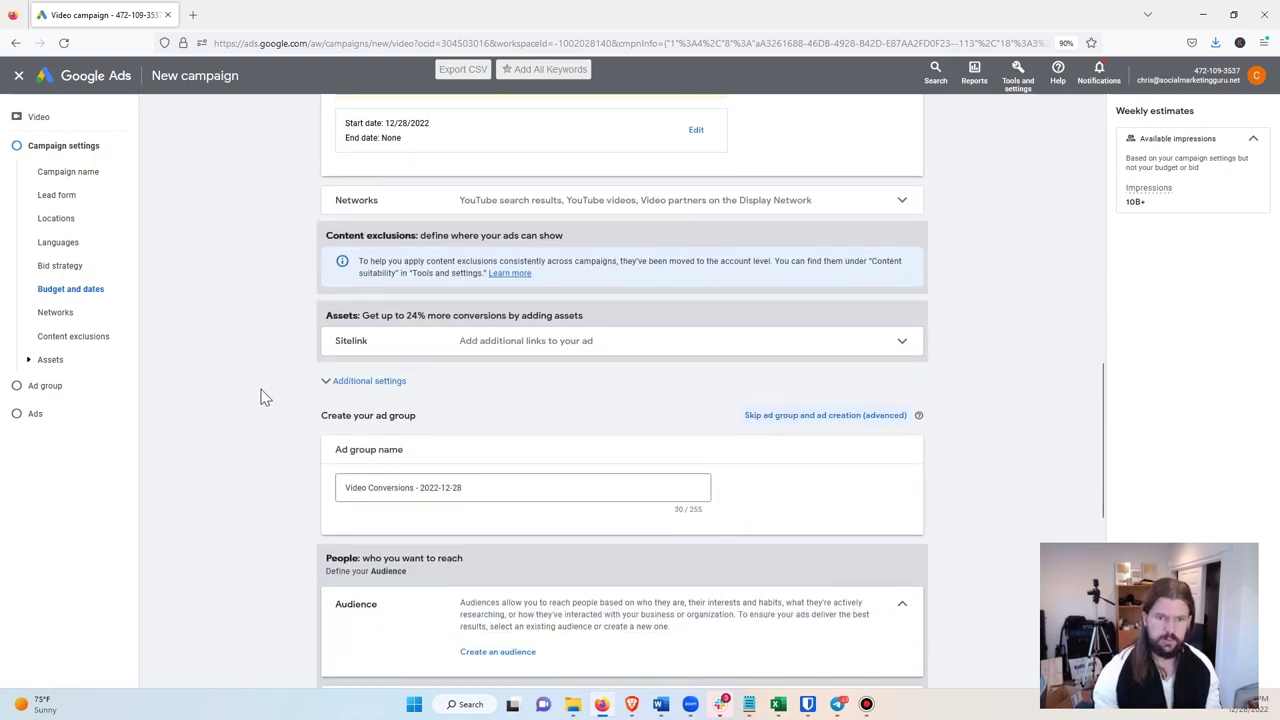
left_click(329, 388)
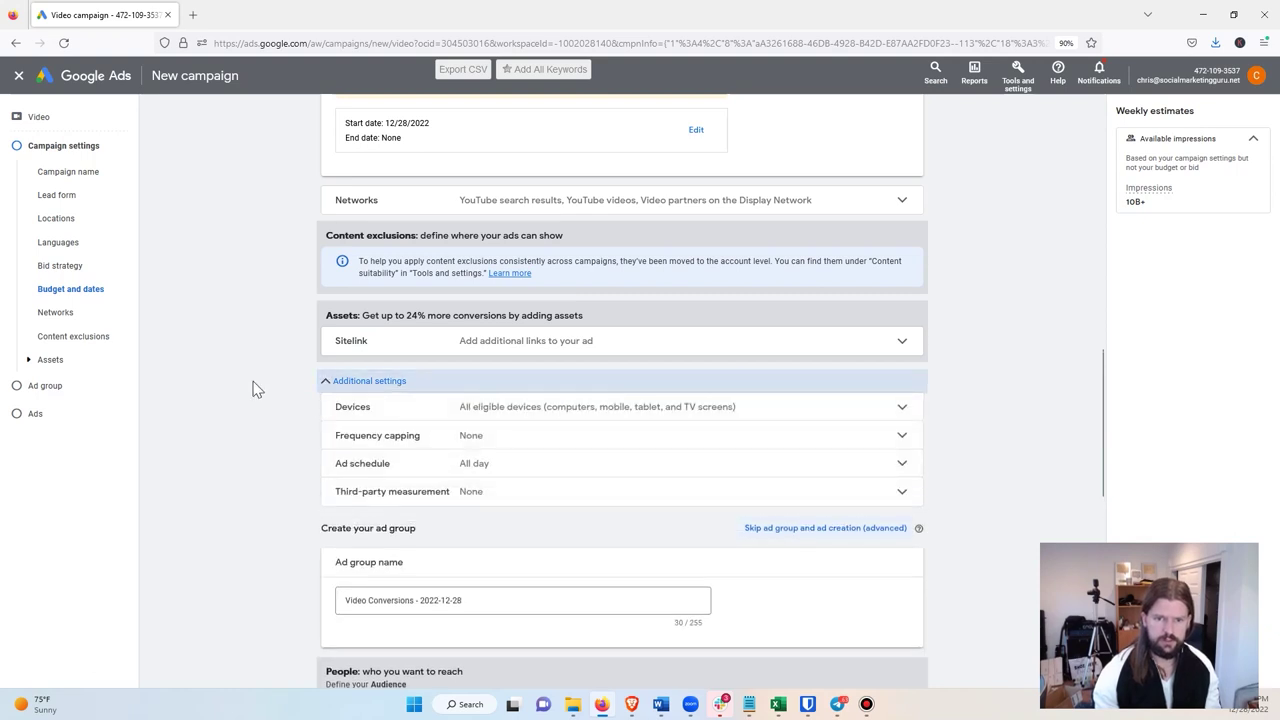
scroll(252, 388, "down", 1)
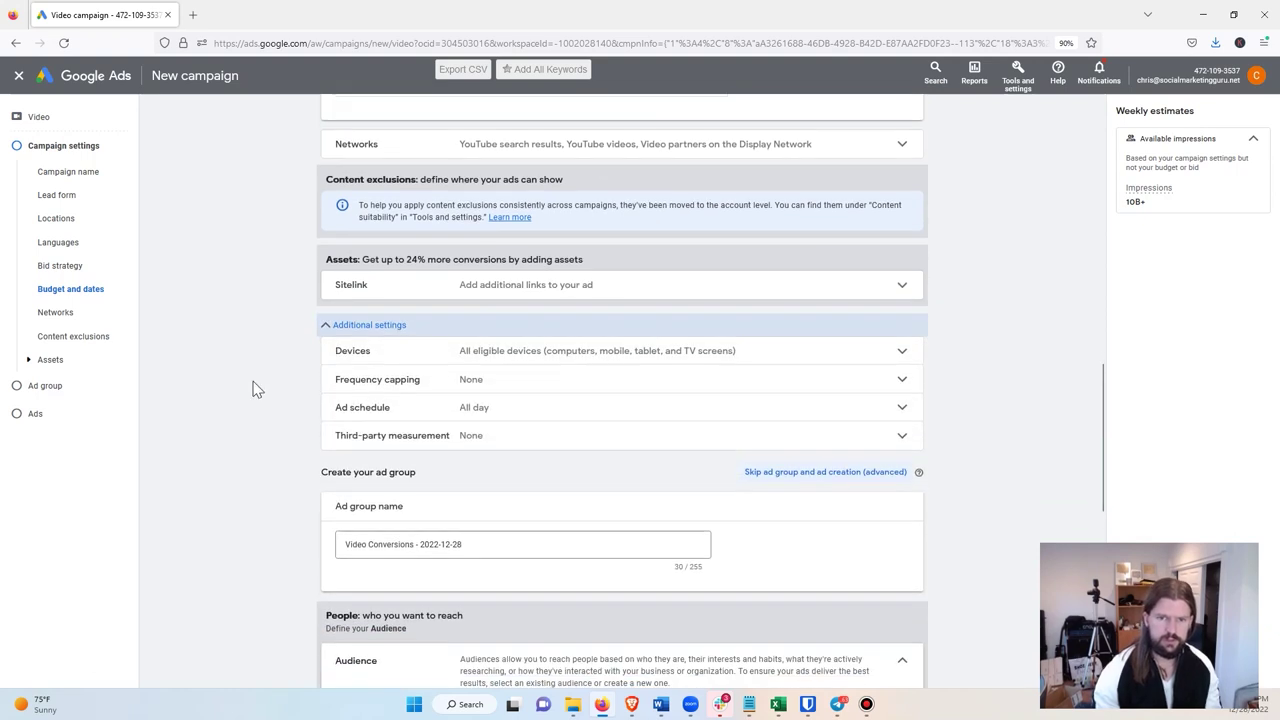
left_click(902, 352)
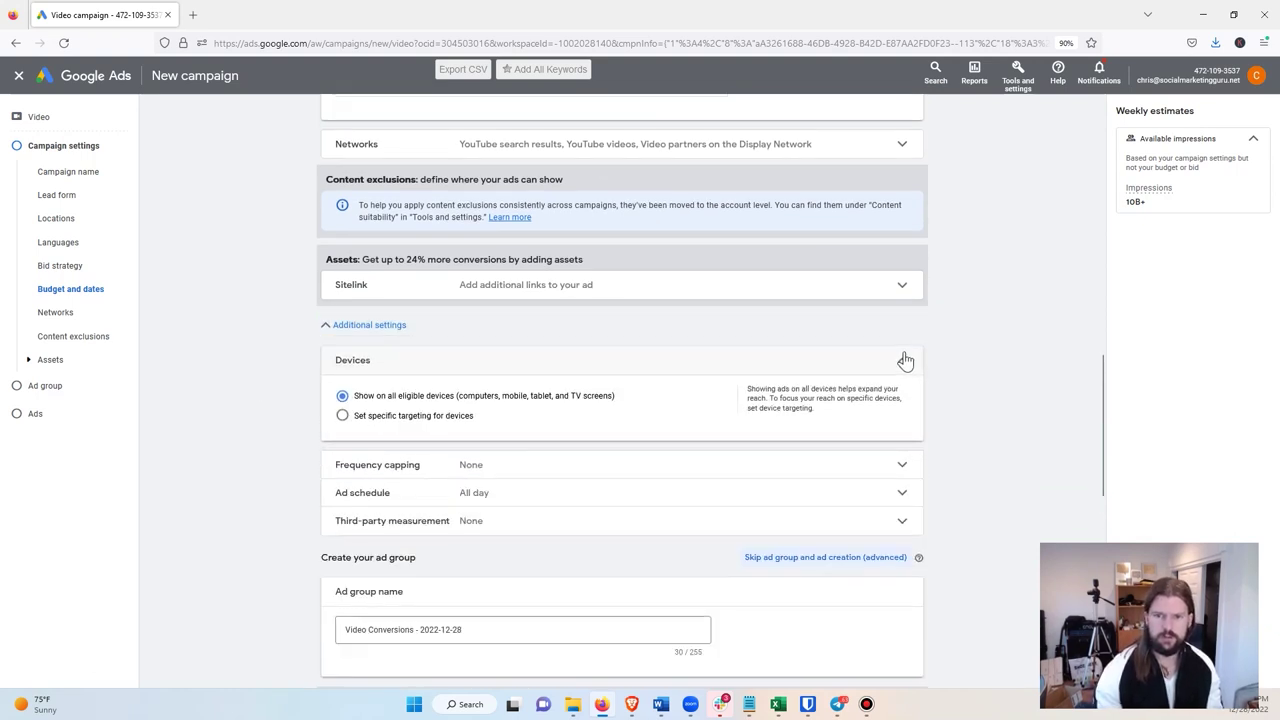
left_click(342, 415)
left_click(366, 506)
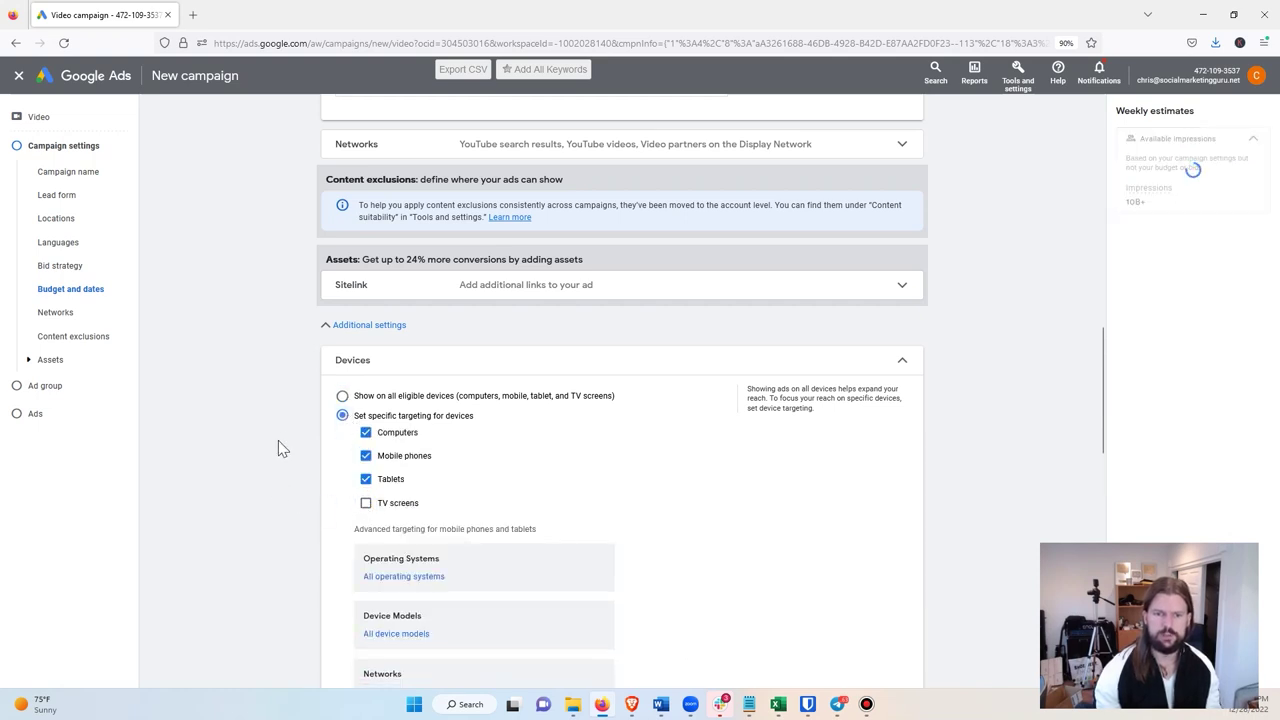
- Start a new audience for the ad group and begin a new custom segment within it
scroll(278, 440, "down", 2)
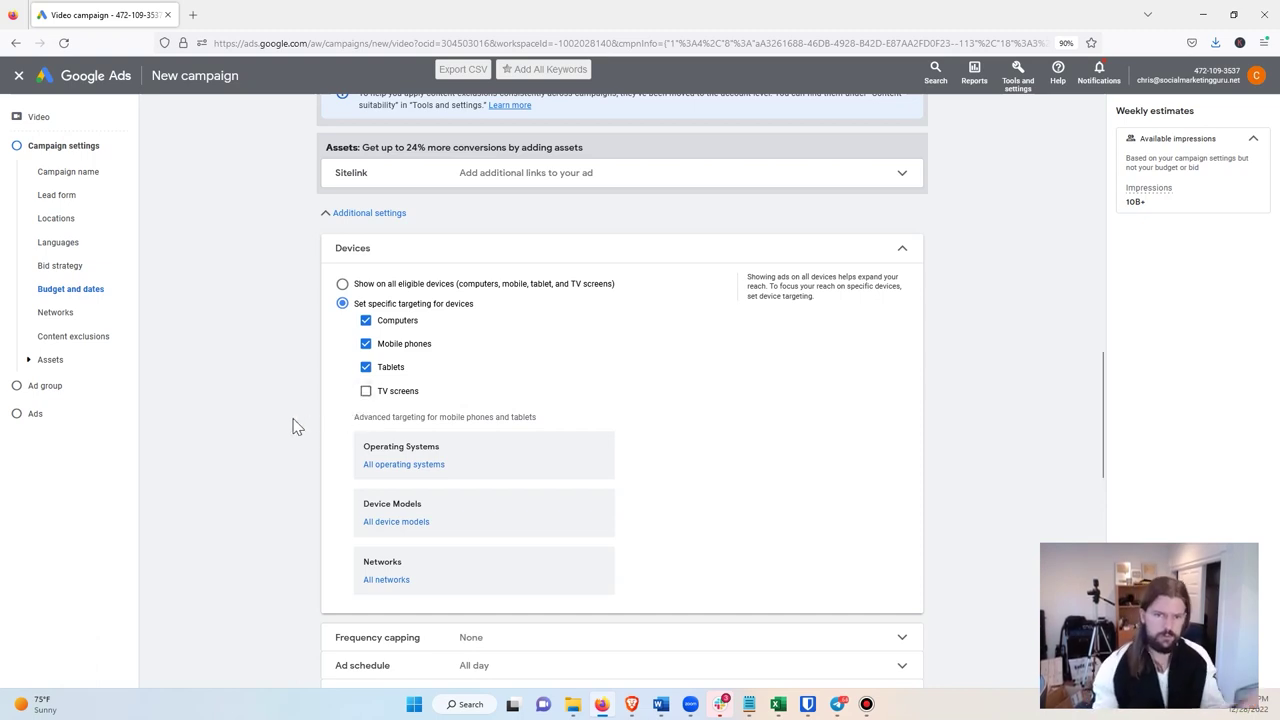
scroll(298, 421, "down", 1)
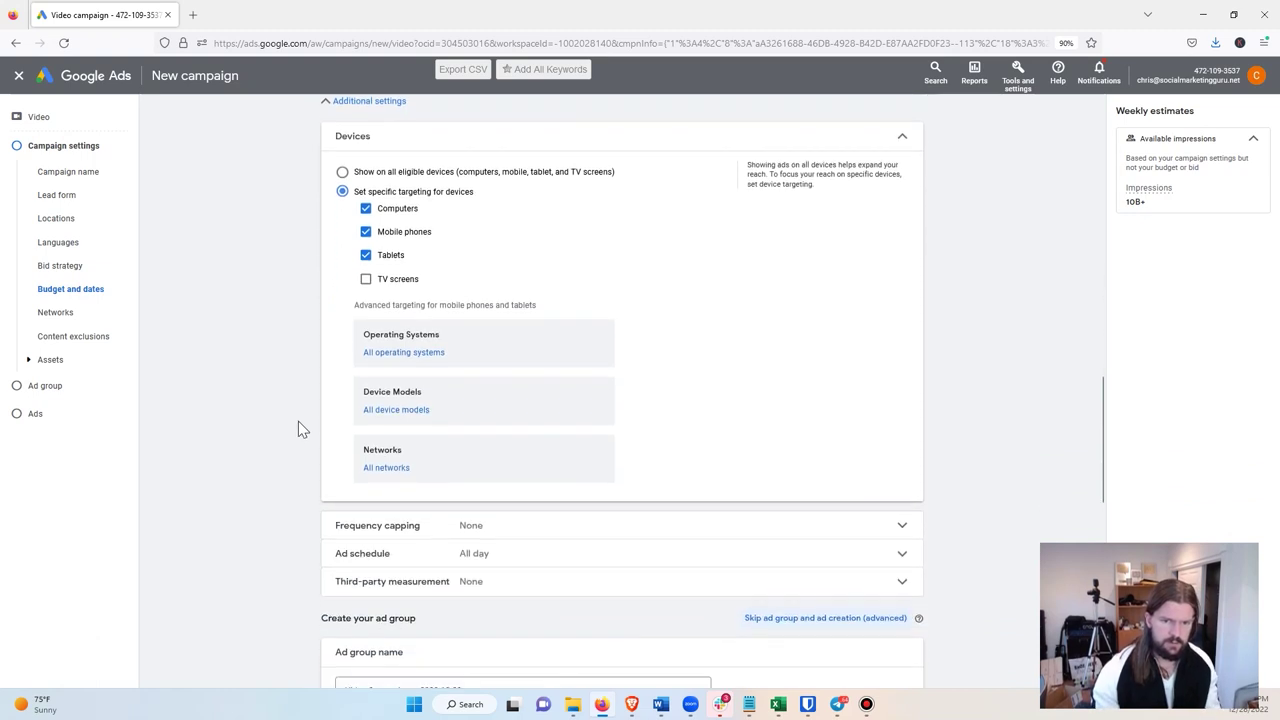
scroll(298, 421, "down", 1)
scroll(312, 428, "down", 1)
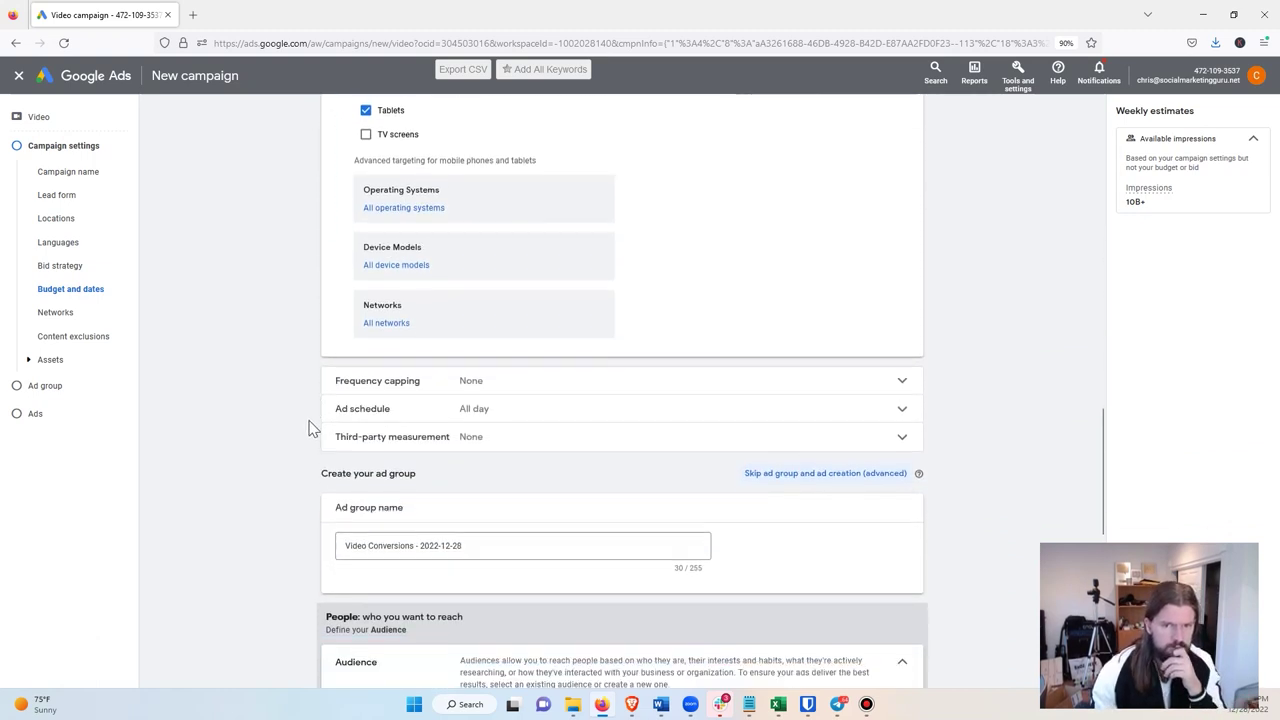
scroll(312, 428, "down", 2)
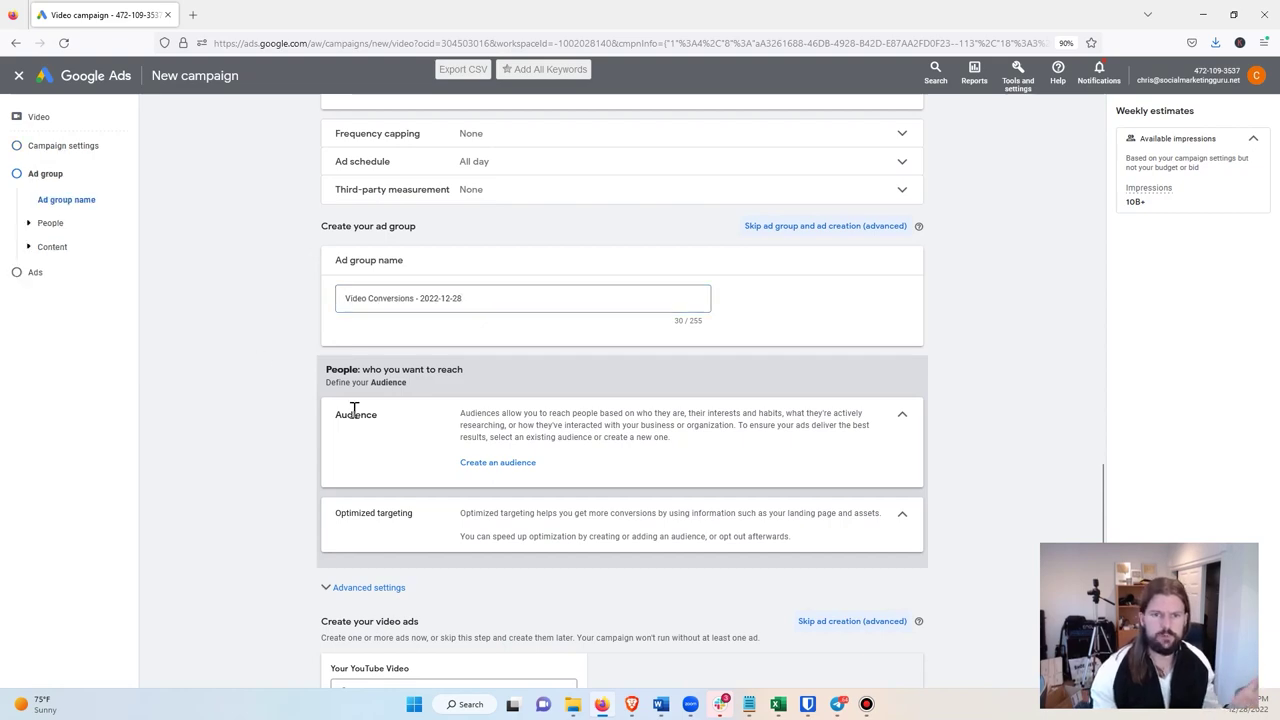
scroll(354, 412, "up", 20)
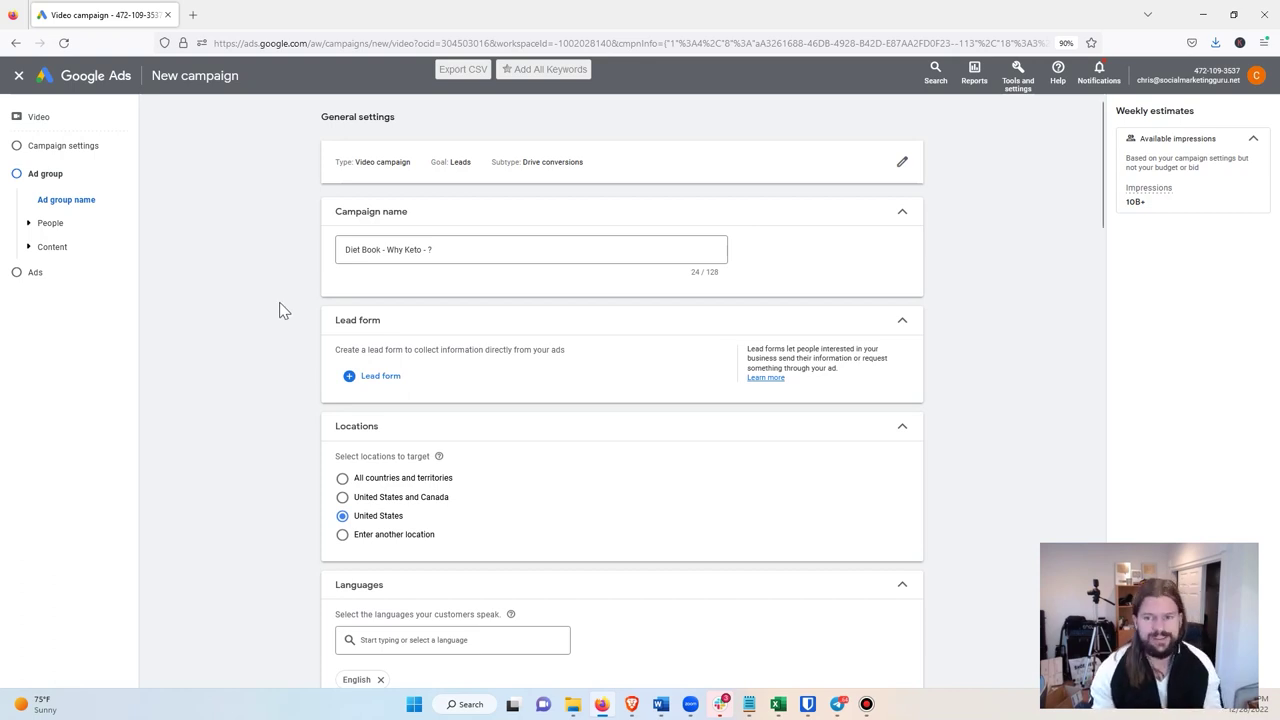
scroll(282, 308, "down", 5)
scroll(270, 325, "down", 10)
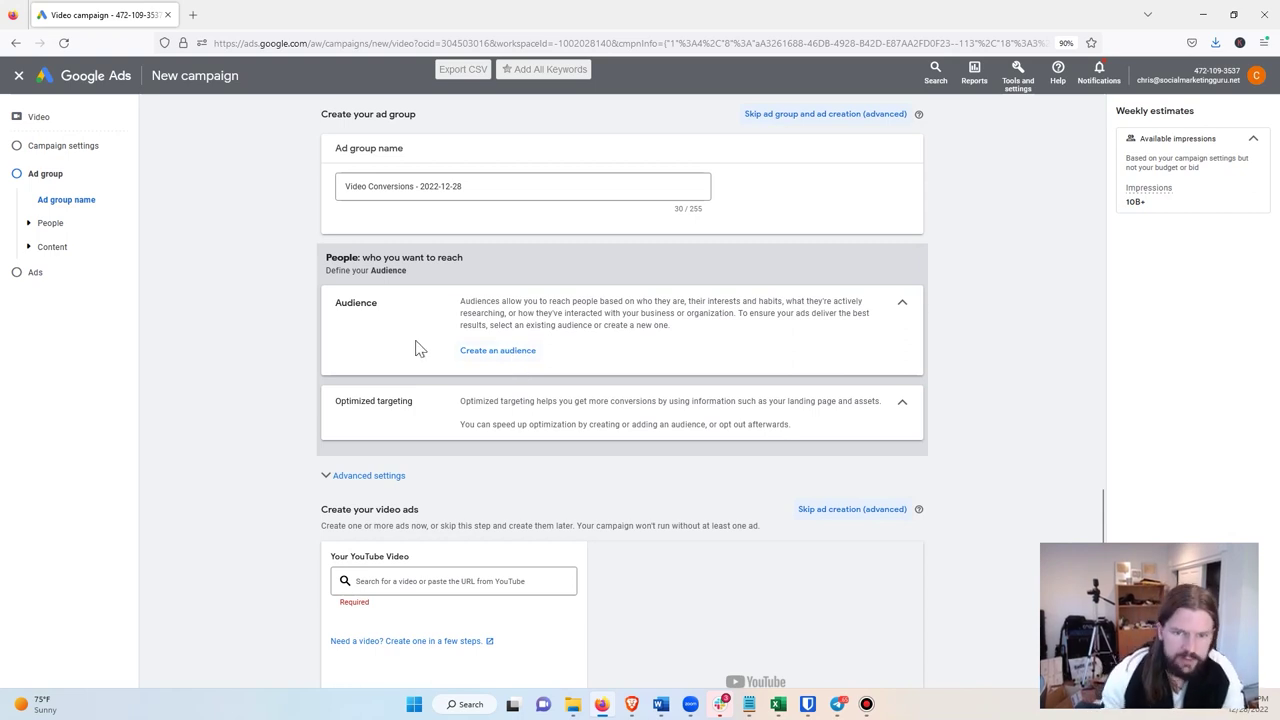
left_click(498, 352)
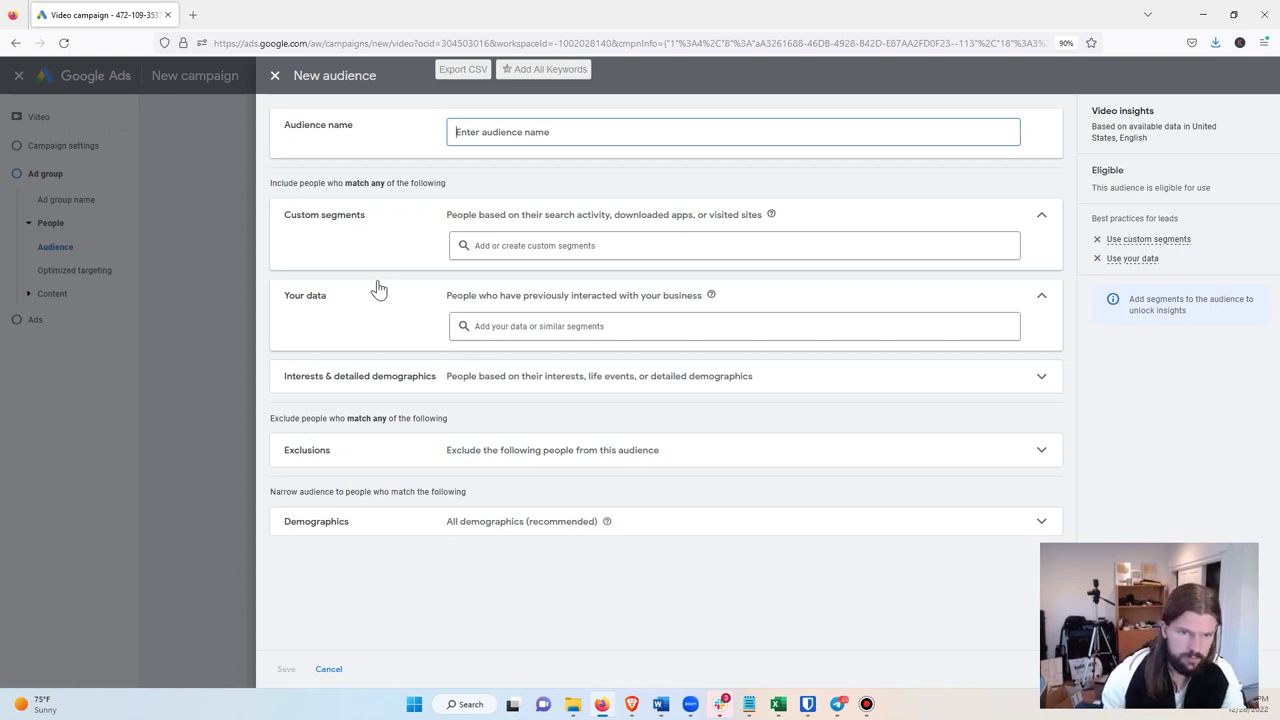
left_click(522, 246)
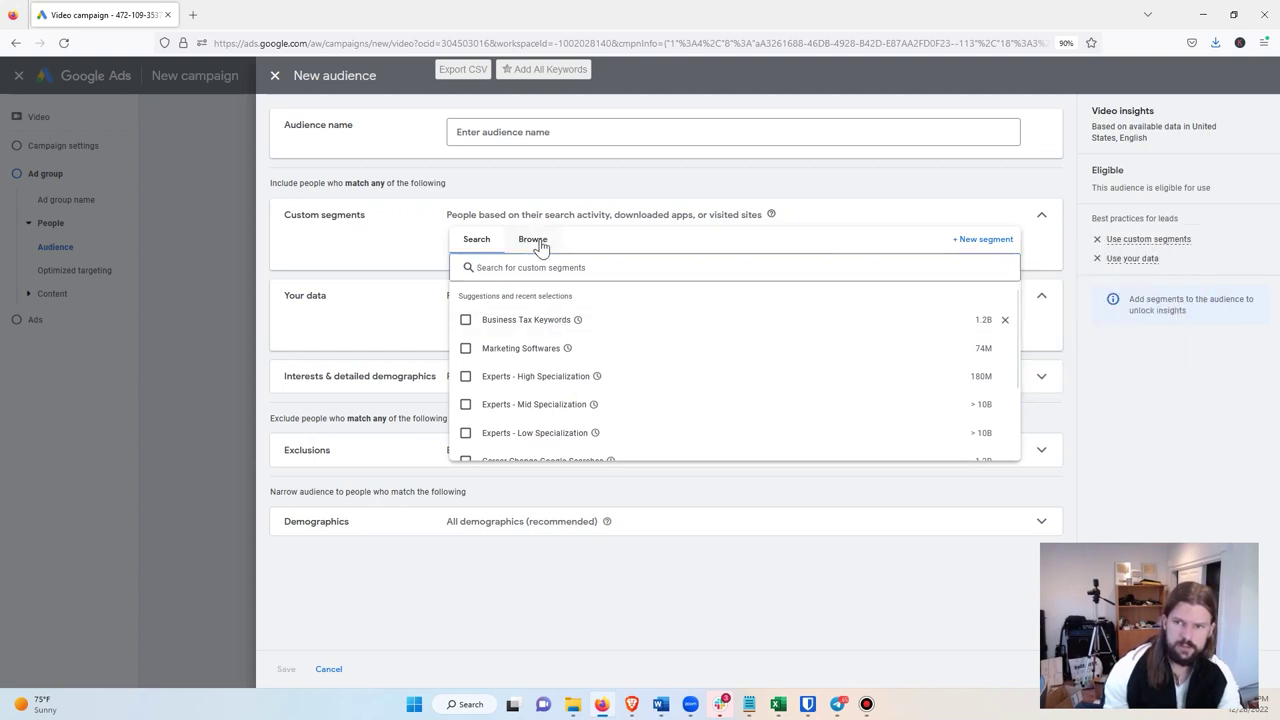
left_click(984, 240)
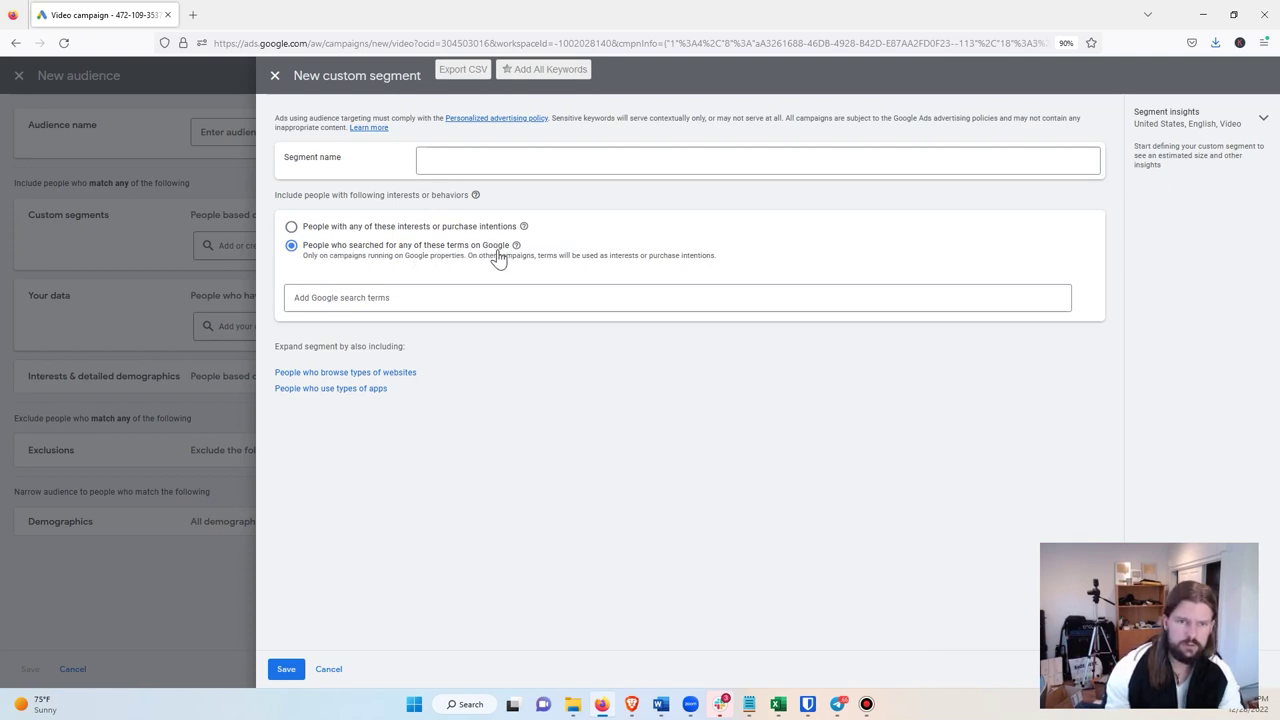
- Base the custom segment on people's interests or purchase intentions, add "keto diet", and check the weekly impressions estimate
left_click(292, 228)
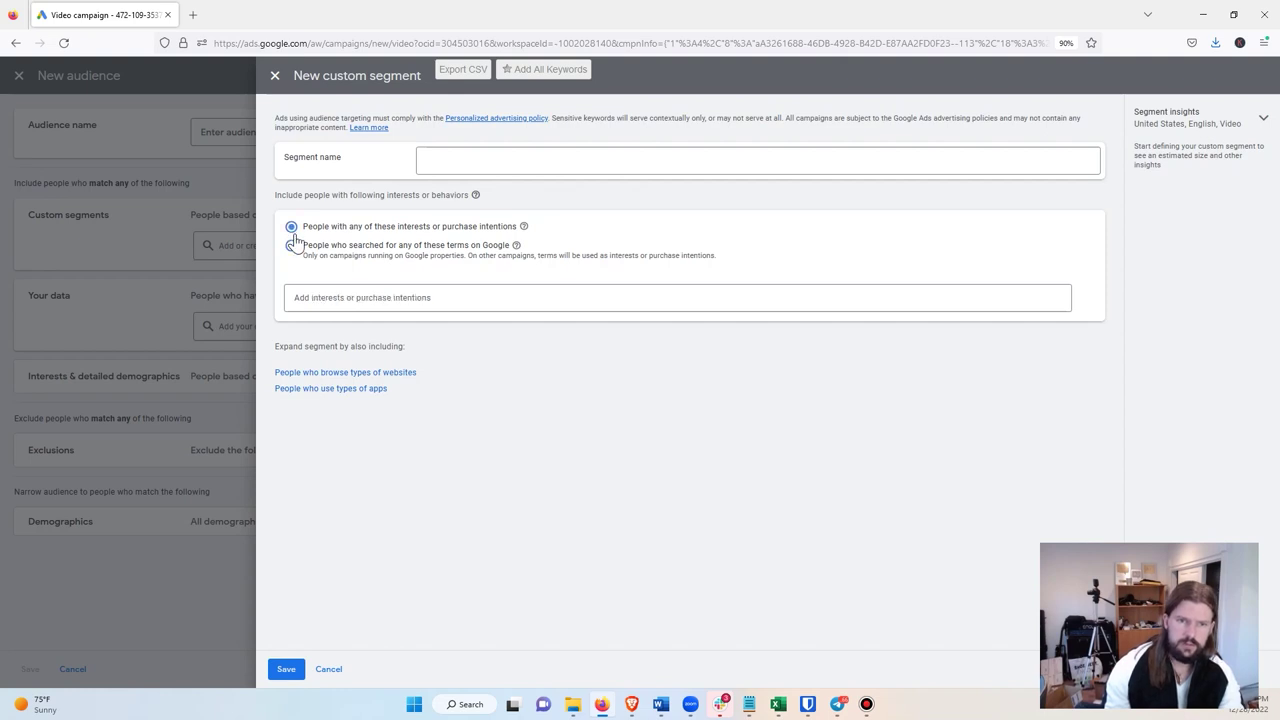
left_click(390, 298)
type("k")
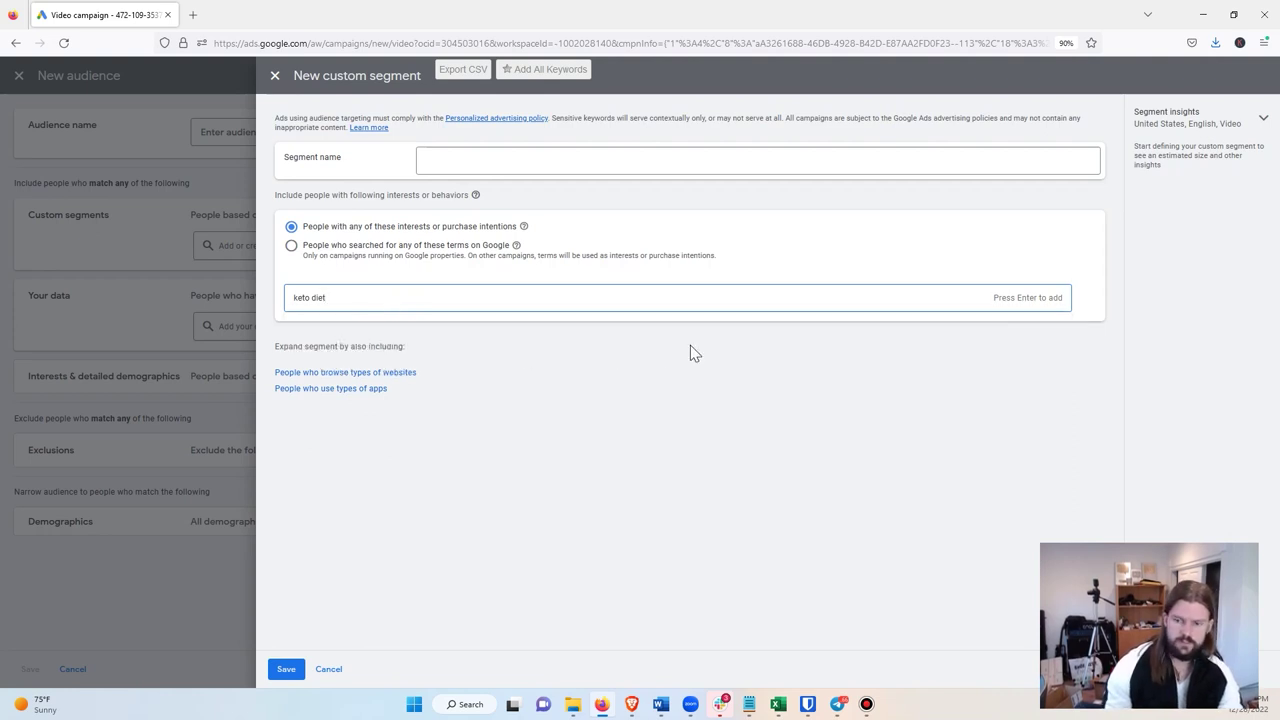
type("eto diet")
key("Return")
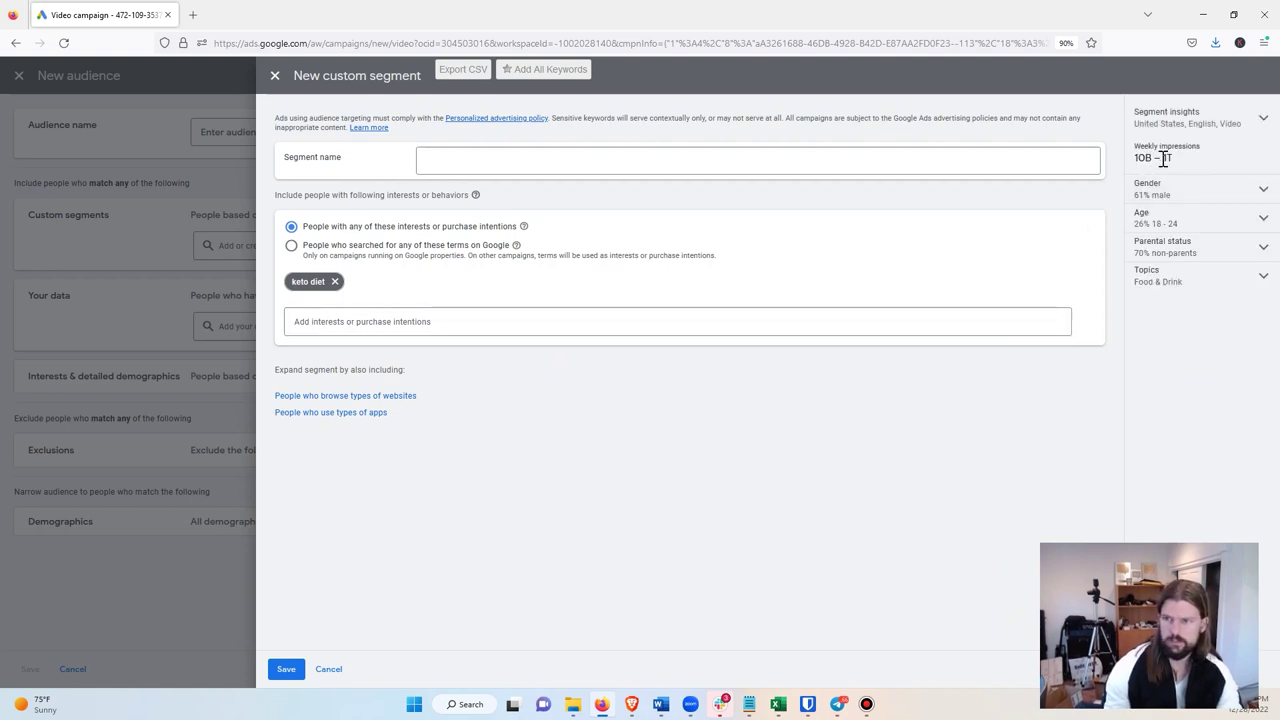
left_click_drag(1138, 162, 1186, 168)
left_click(1182, 172)
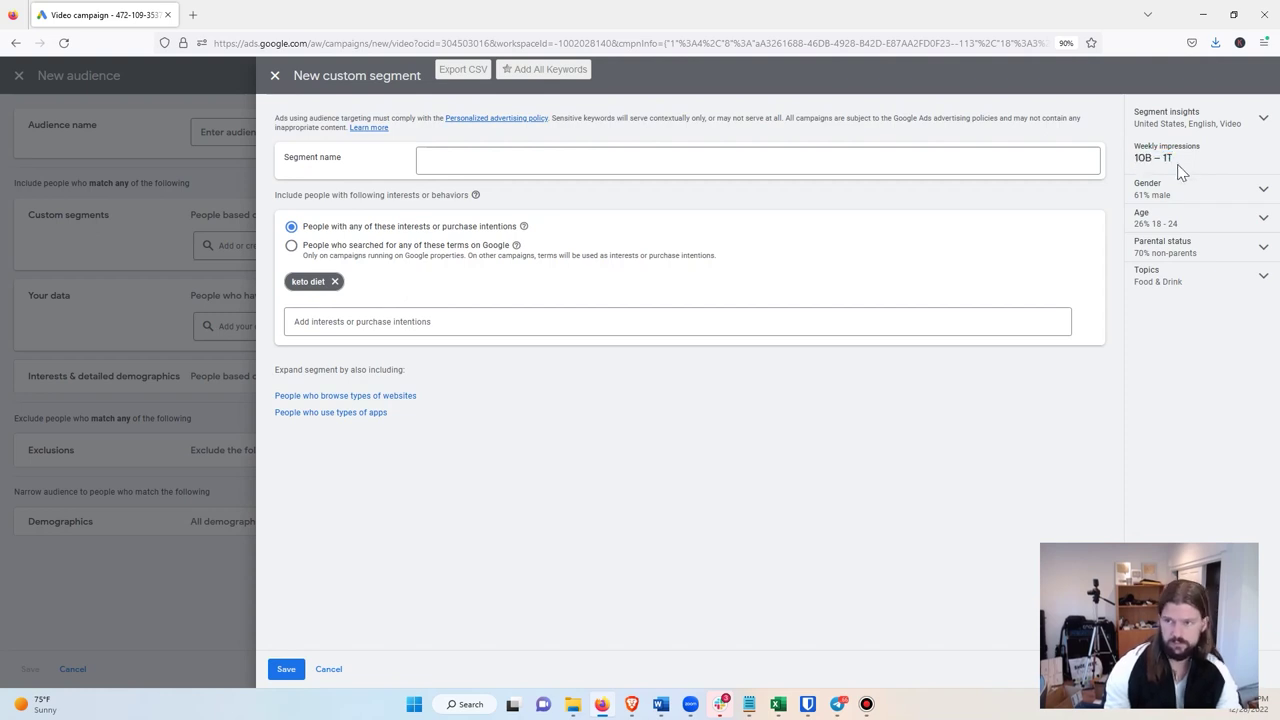
- Try "weight loss" as an additional interest in the custom segment, check the segment insights, and remove the term
left_click(401, 324)
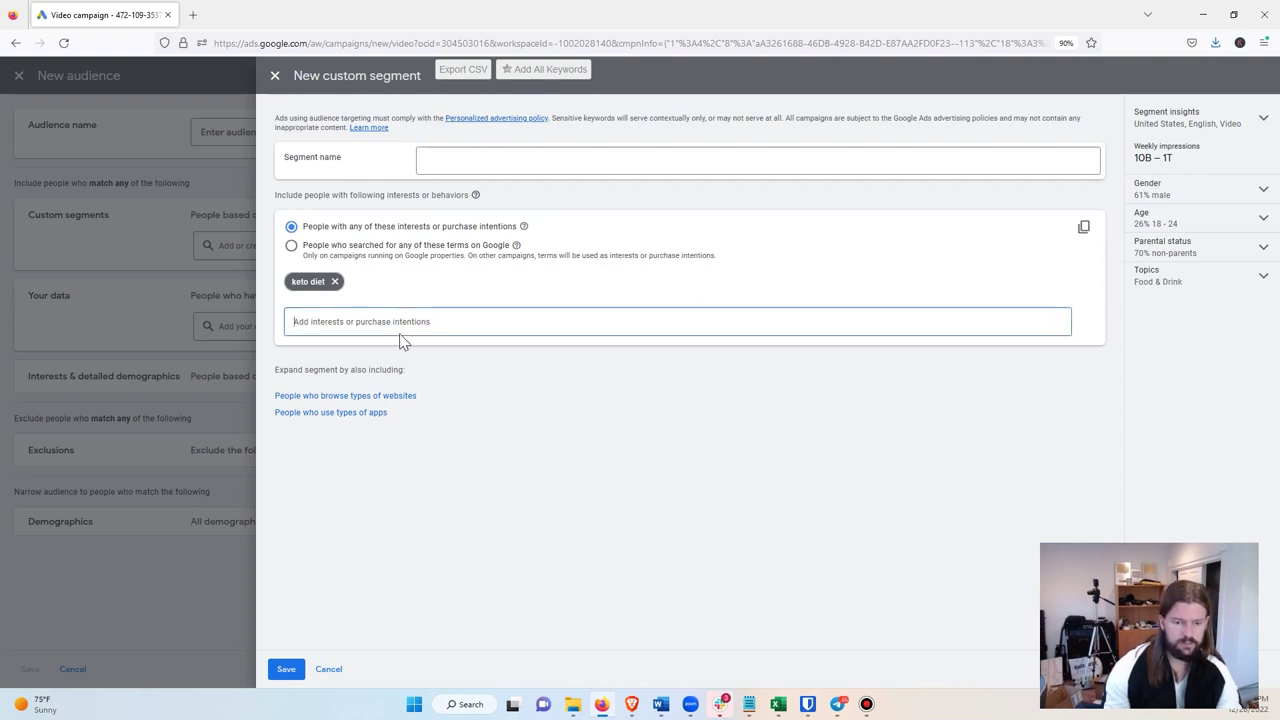
type("wel")
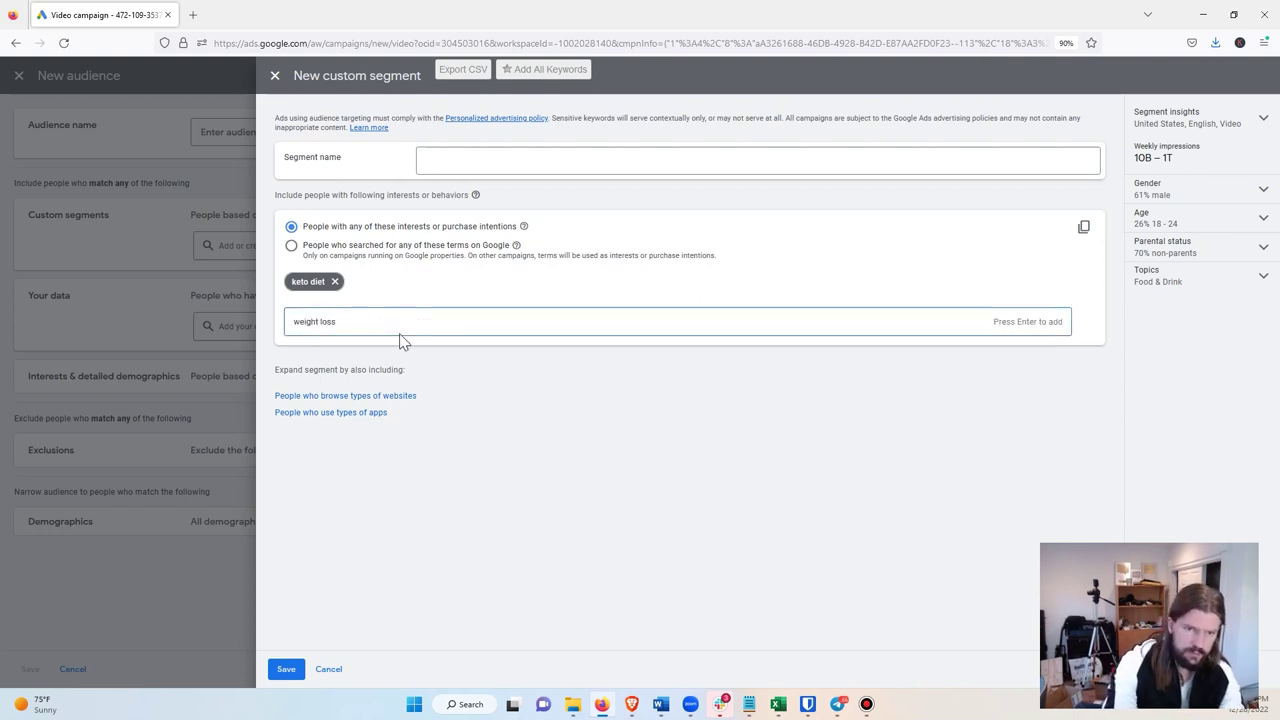
type("ght loss")
key("Return")
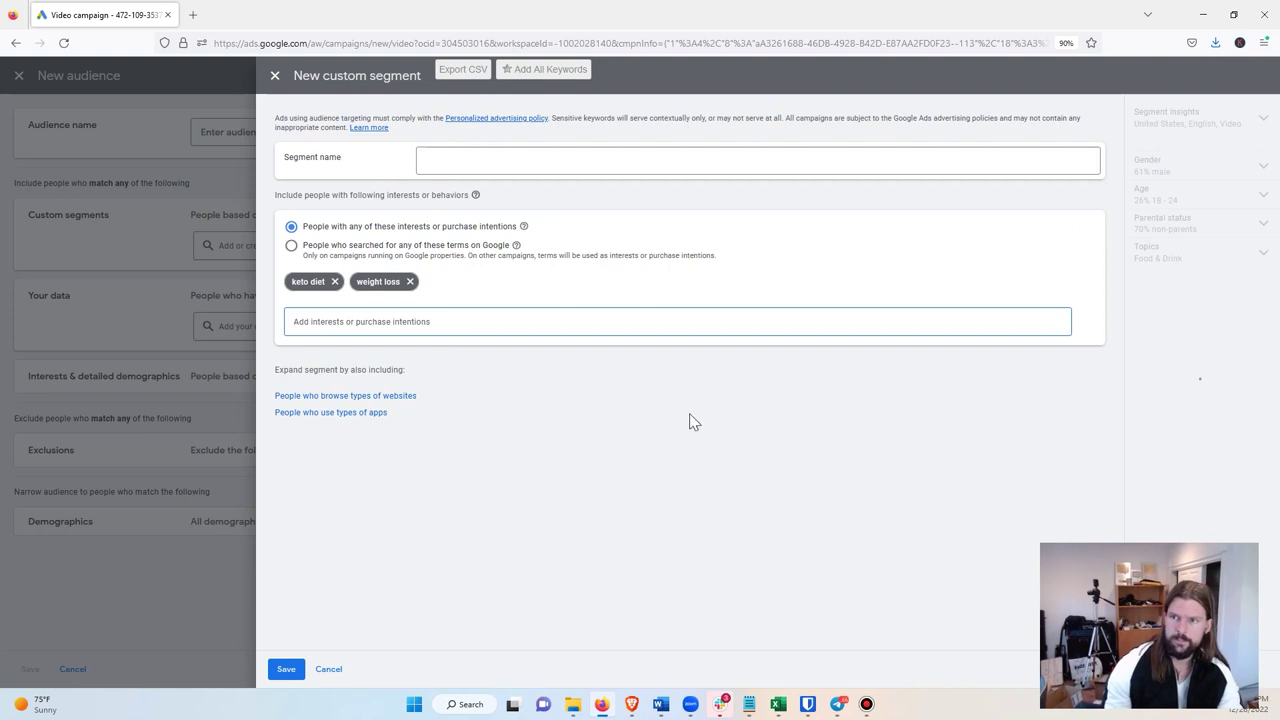
left_click(552, 402)
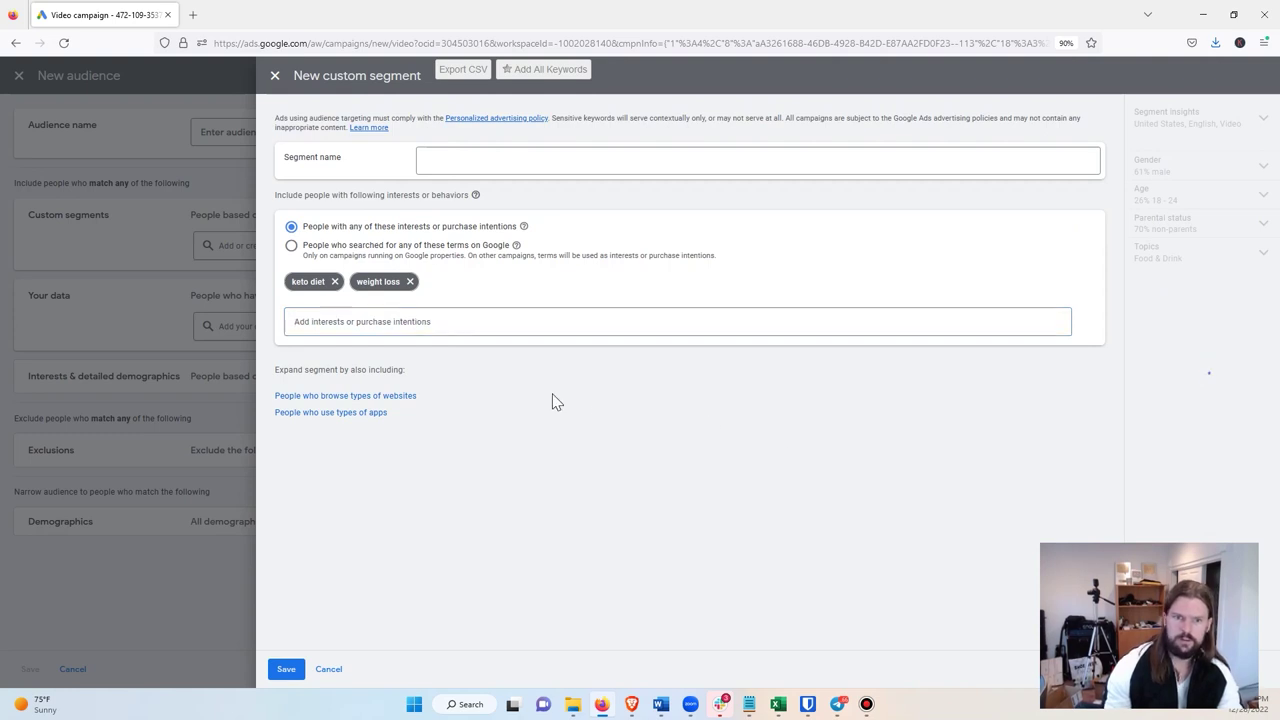
left_click(418, 335)
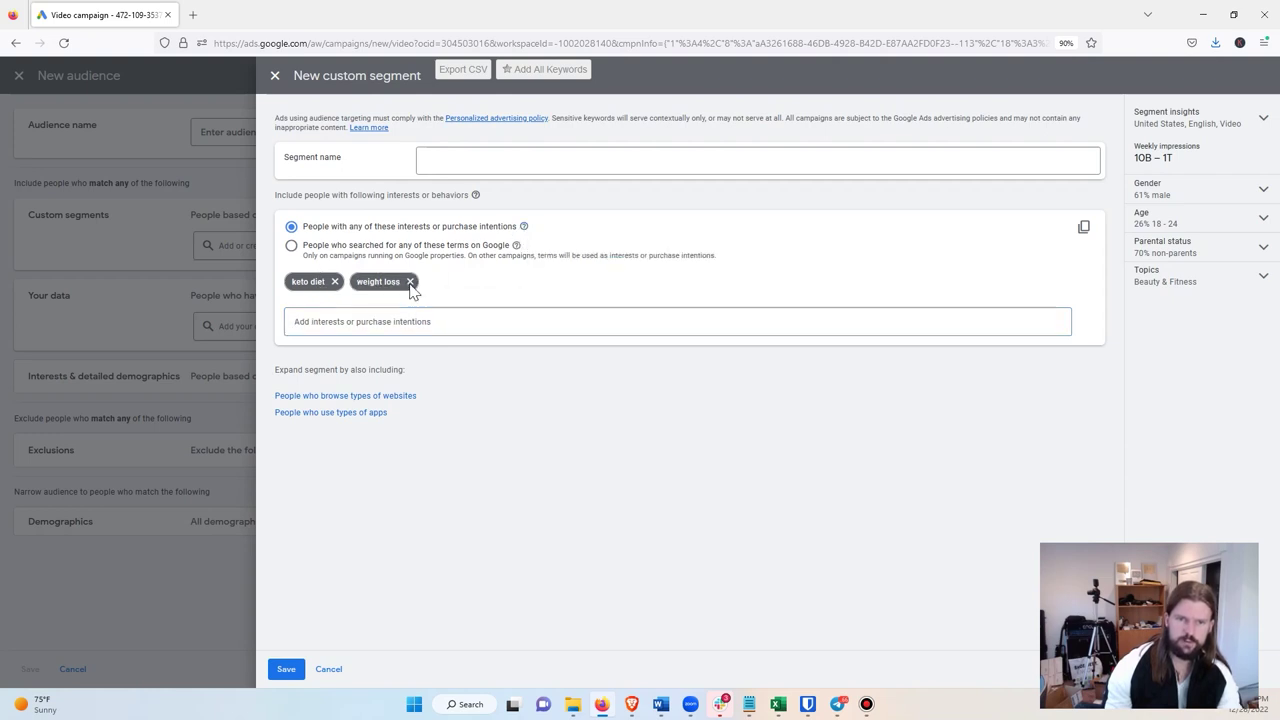
left_click(410, 282)
- Name the custom segment "Keto Diet", save it into the new audience, and collapse the custom segments section
left_click(450, 163)
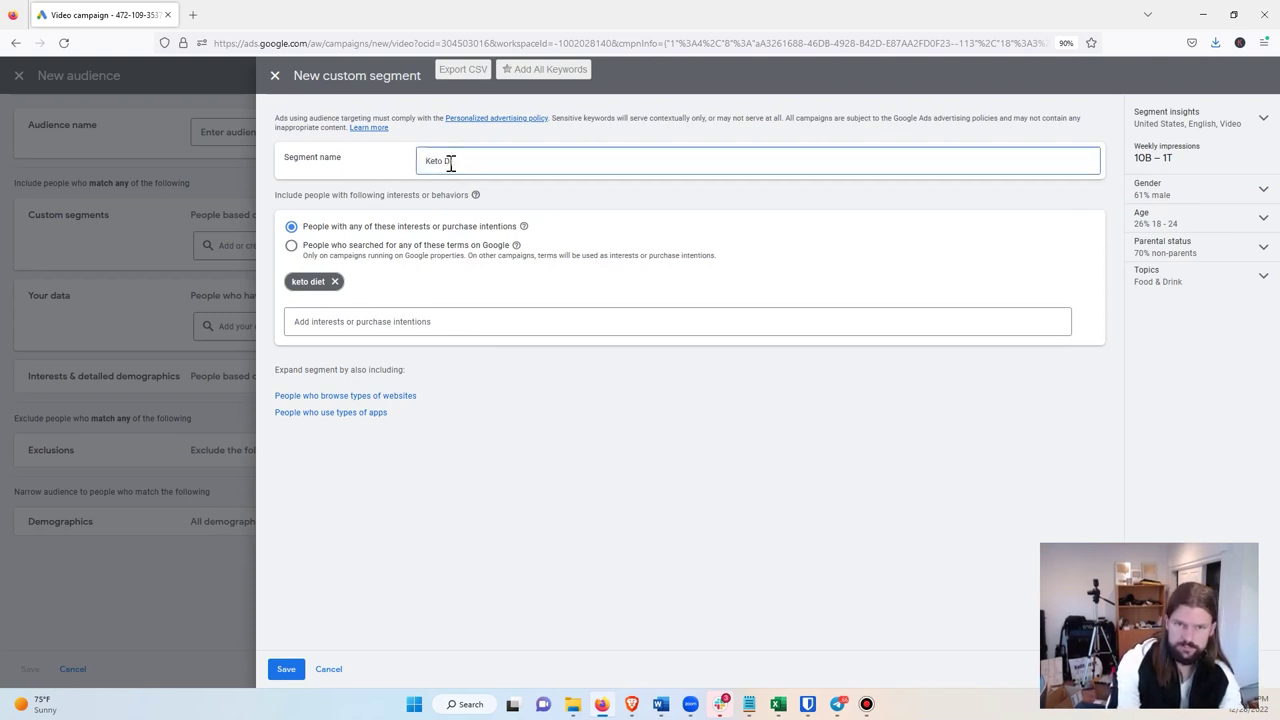
left_click(285, 669)
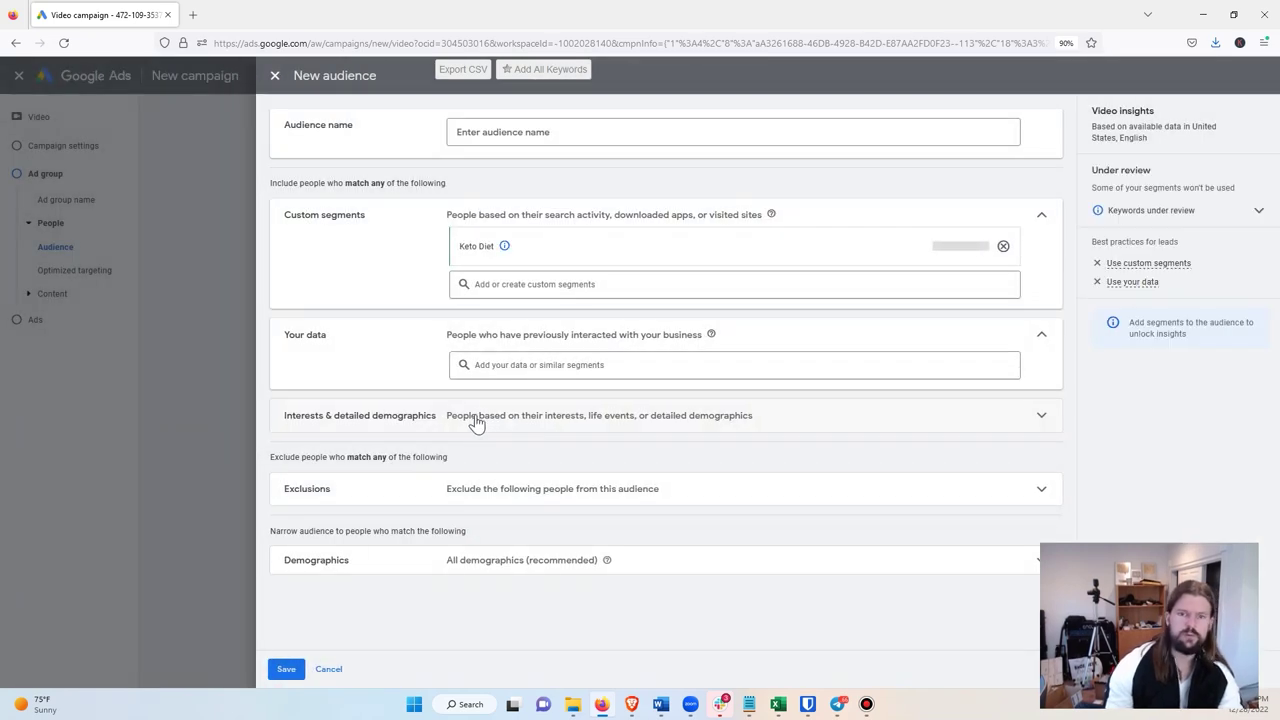
mouse_move(632, 246)
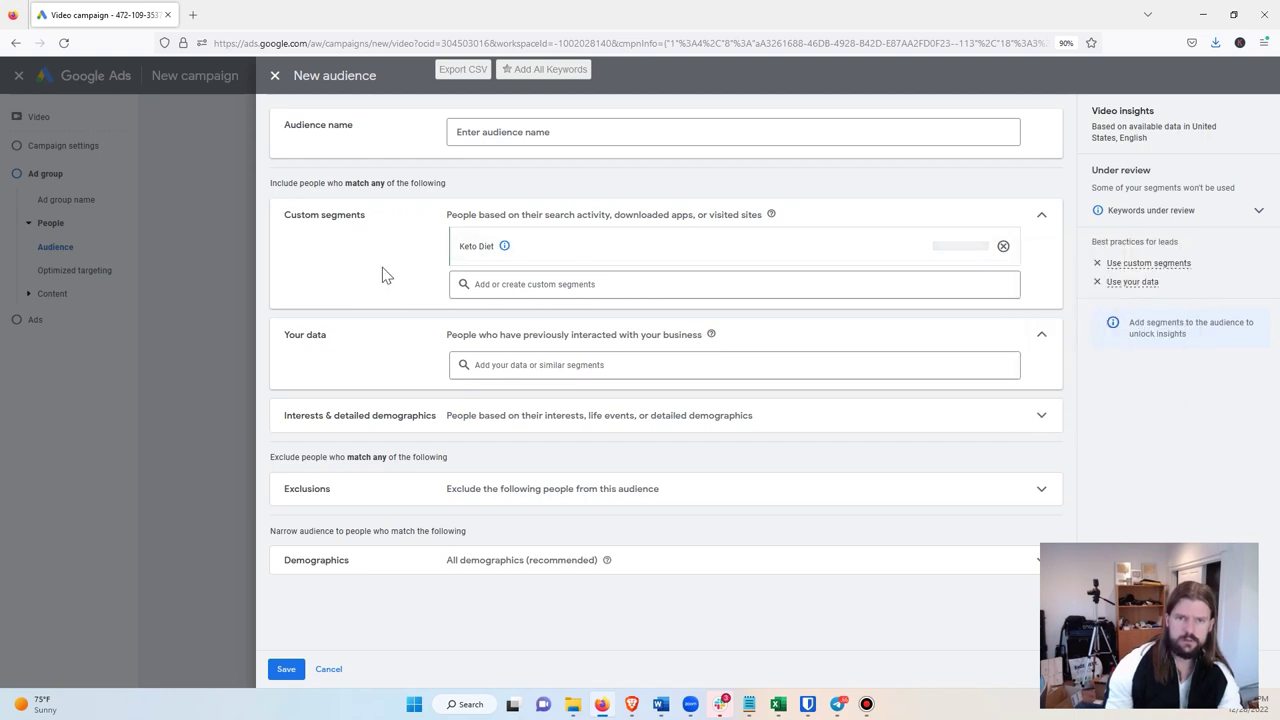
left_click_drag(362, 224, 277, 229)
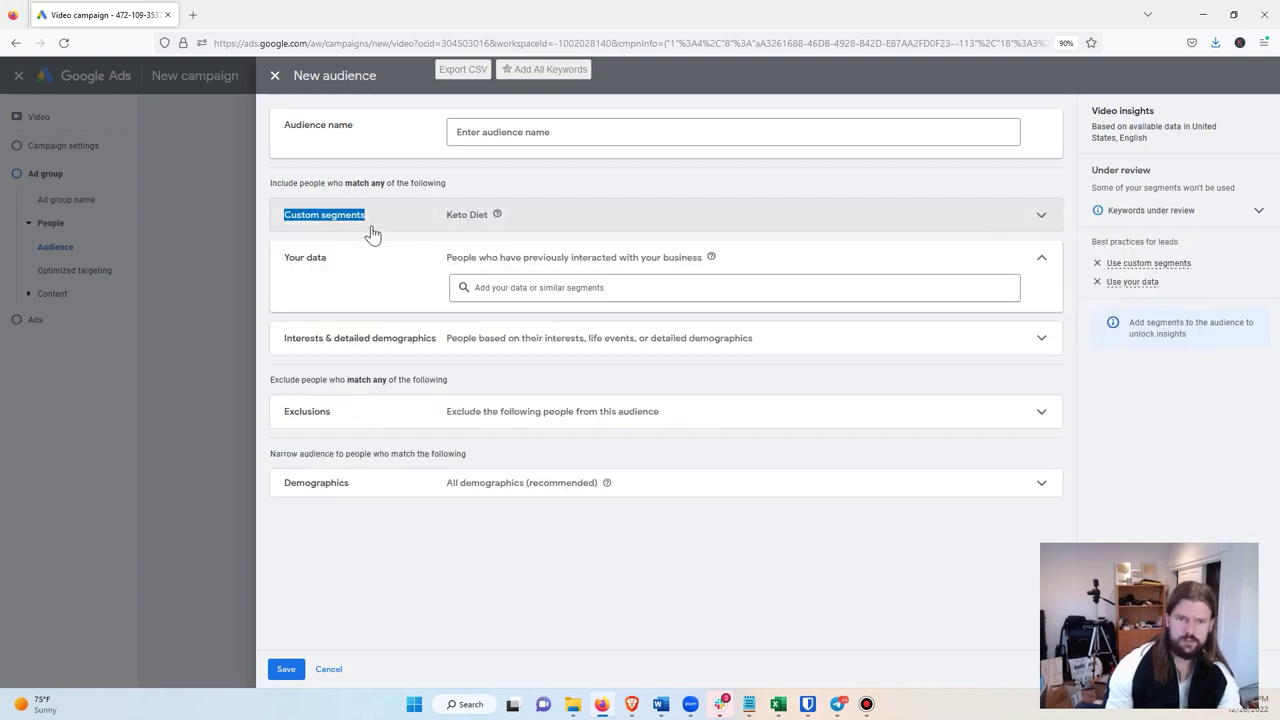
left_click(563, 194)
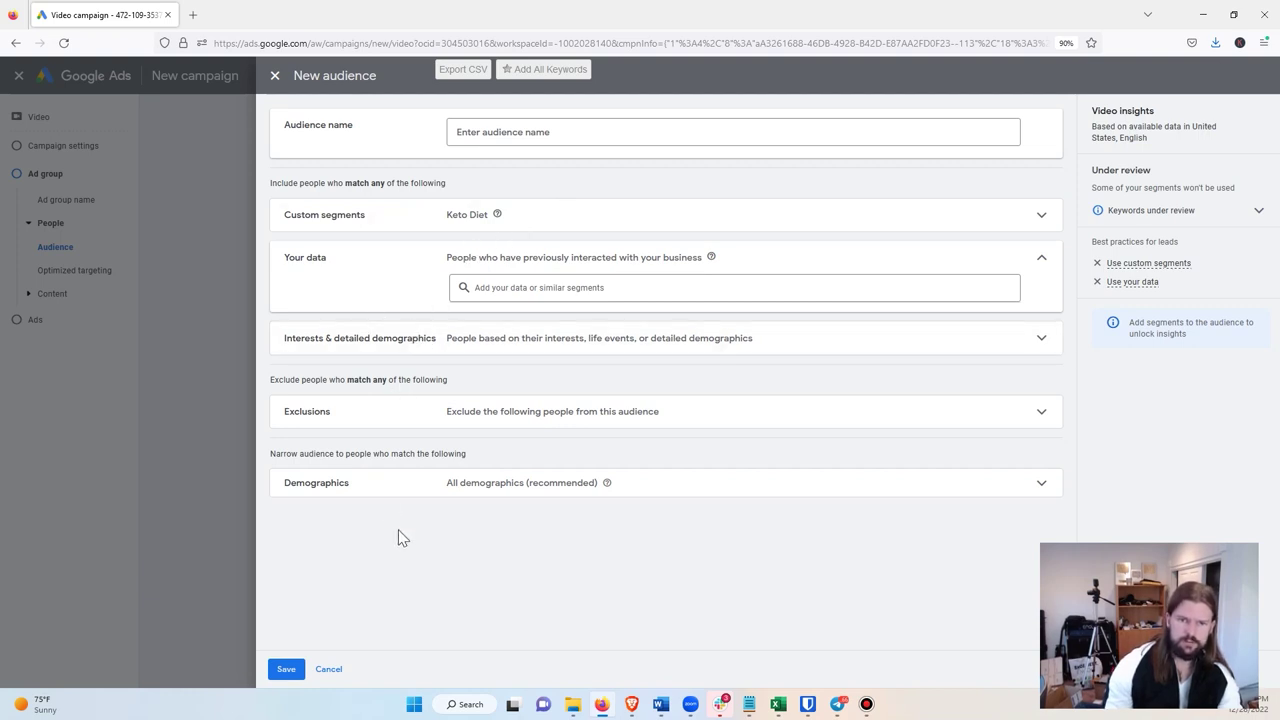
- Narrow the audience's demographics by excluding the Female gender while keeping Male and Unknown included
left_click(1043, 488)
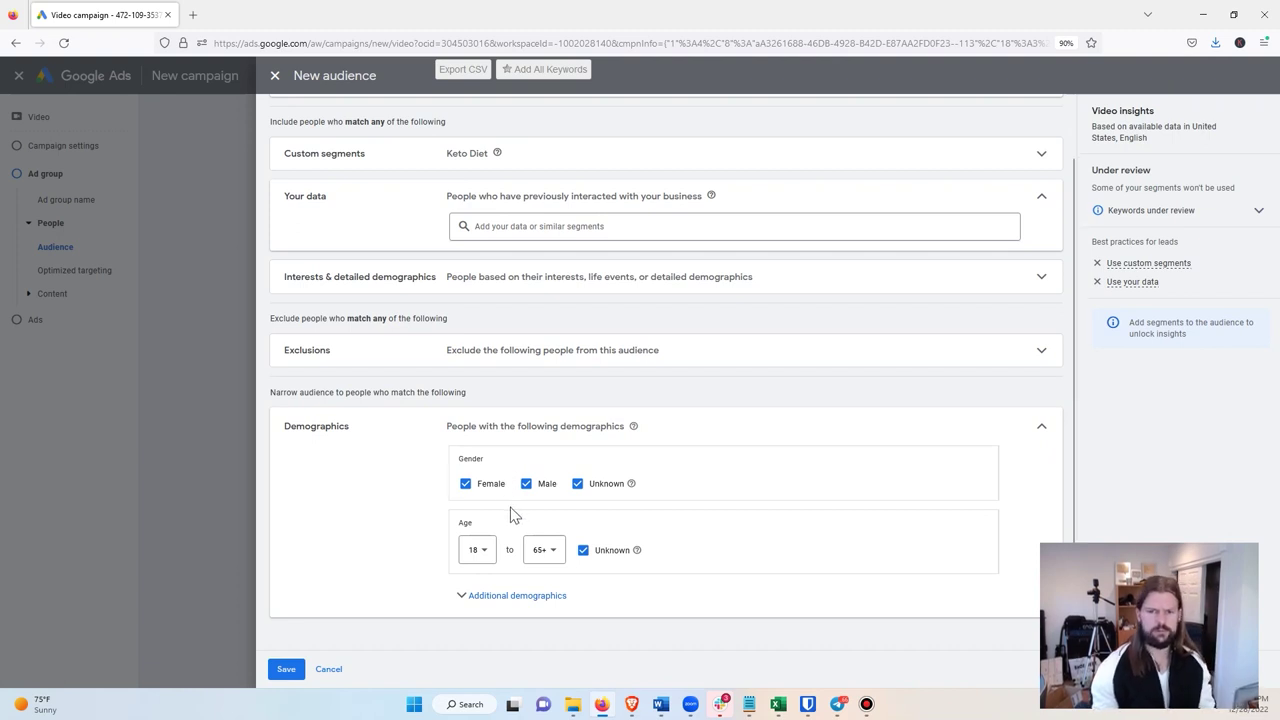
left_click(465, 484)
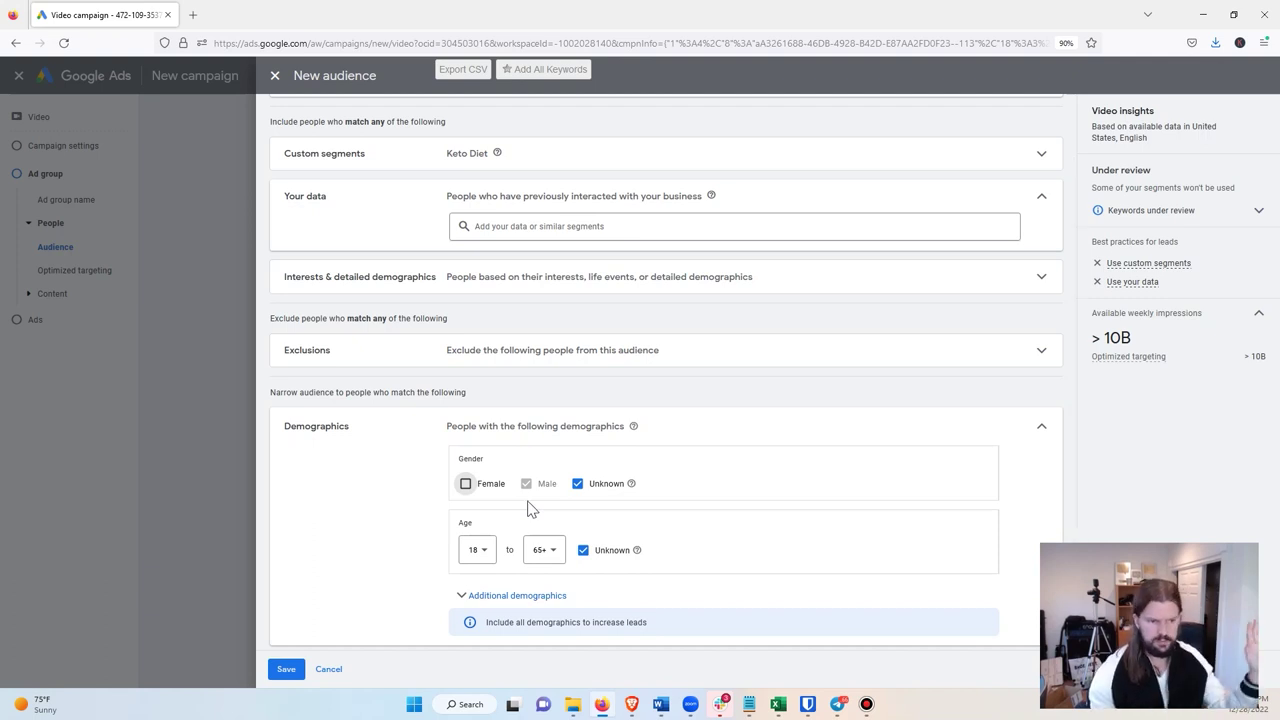
left_click(577, 484)
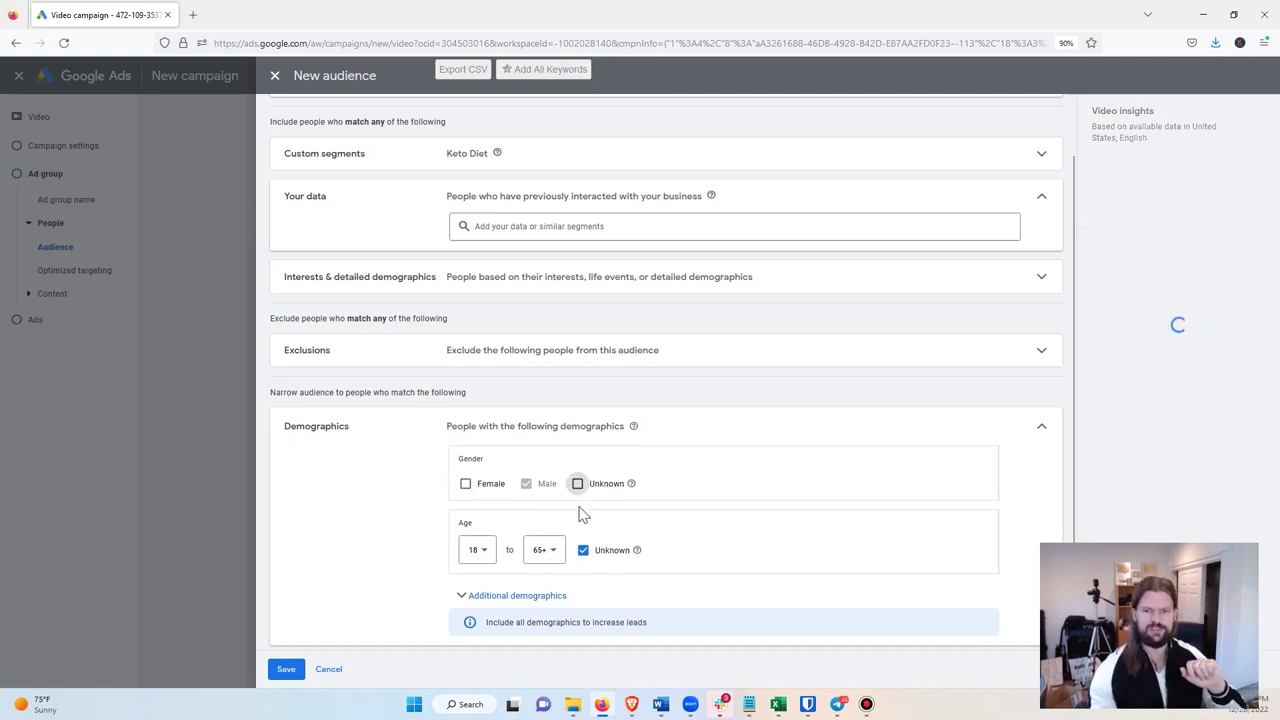
left_click(577, 484)
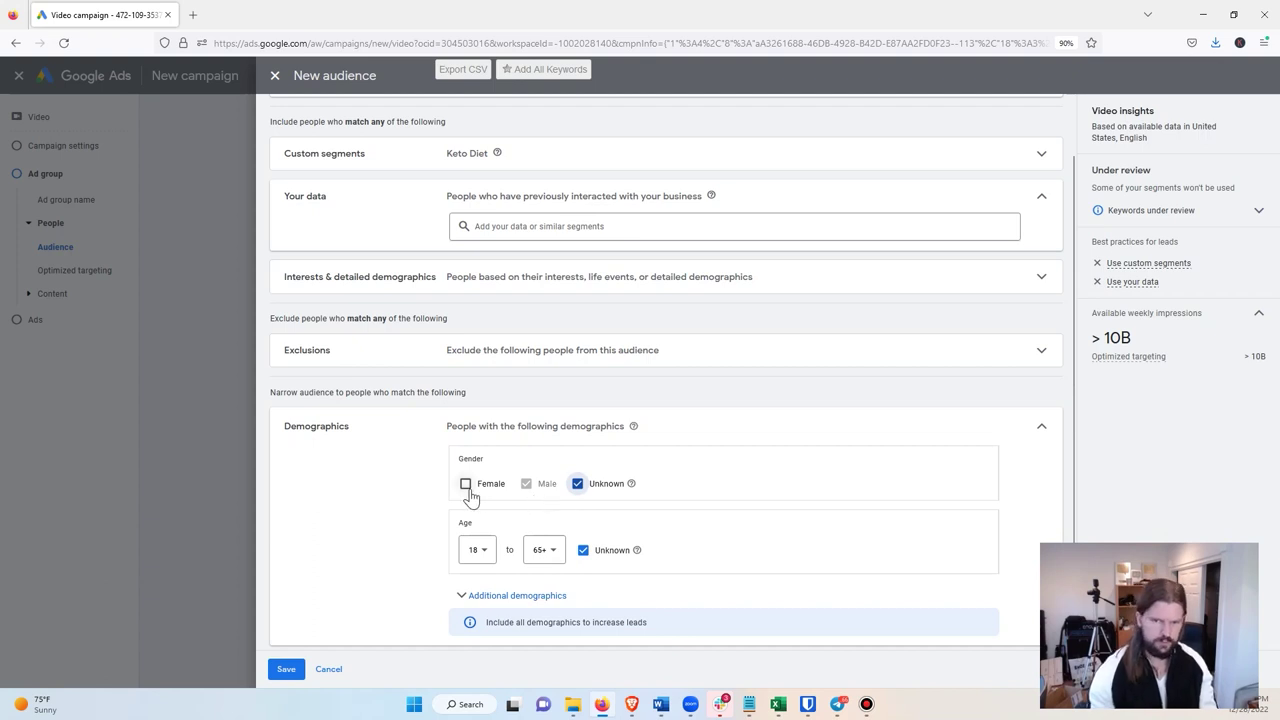
- Set the audience's age range to 25 to 65+, trying upper limits of 54 and 64 along the way
scroll(531, 516, "up", 1)
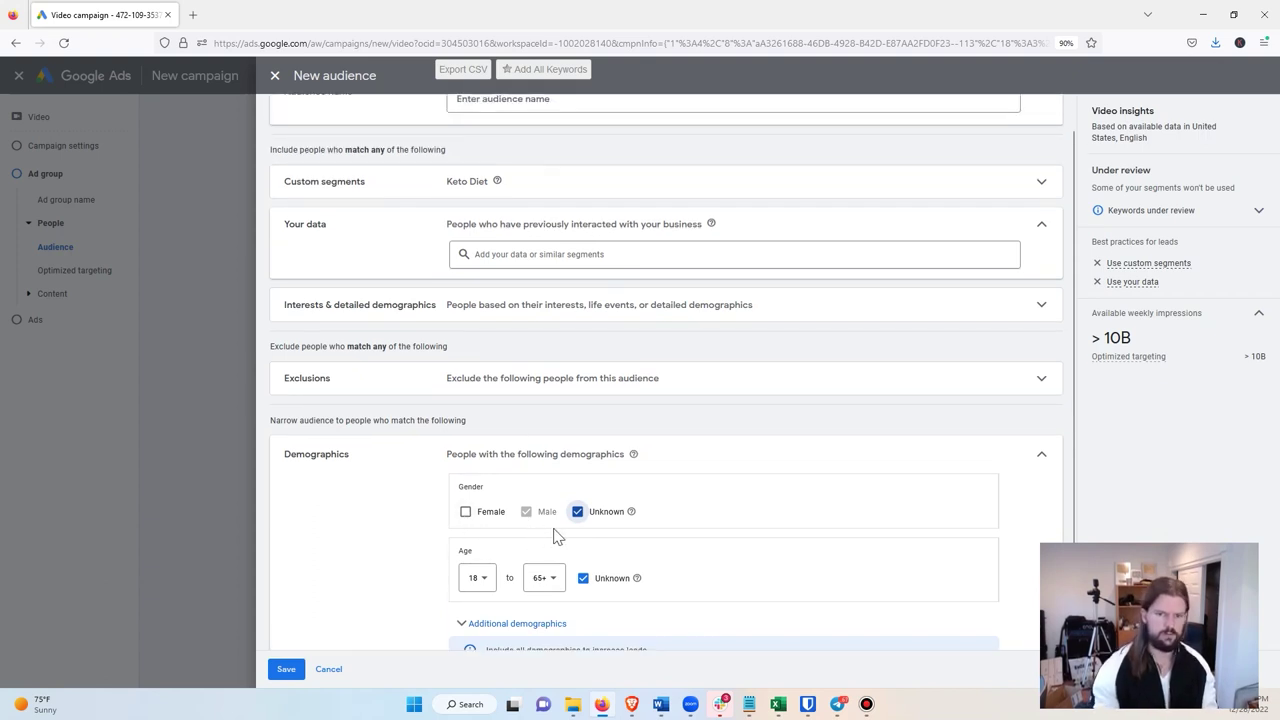
scroll(520, 537, "down", 1)
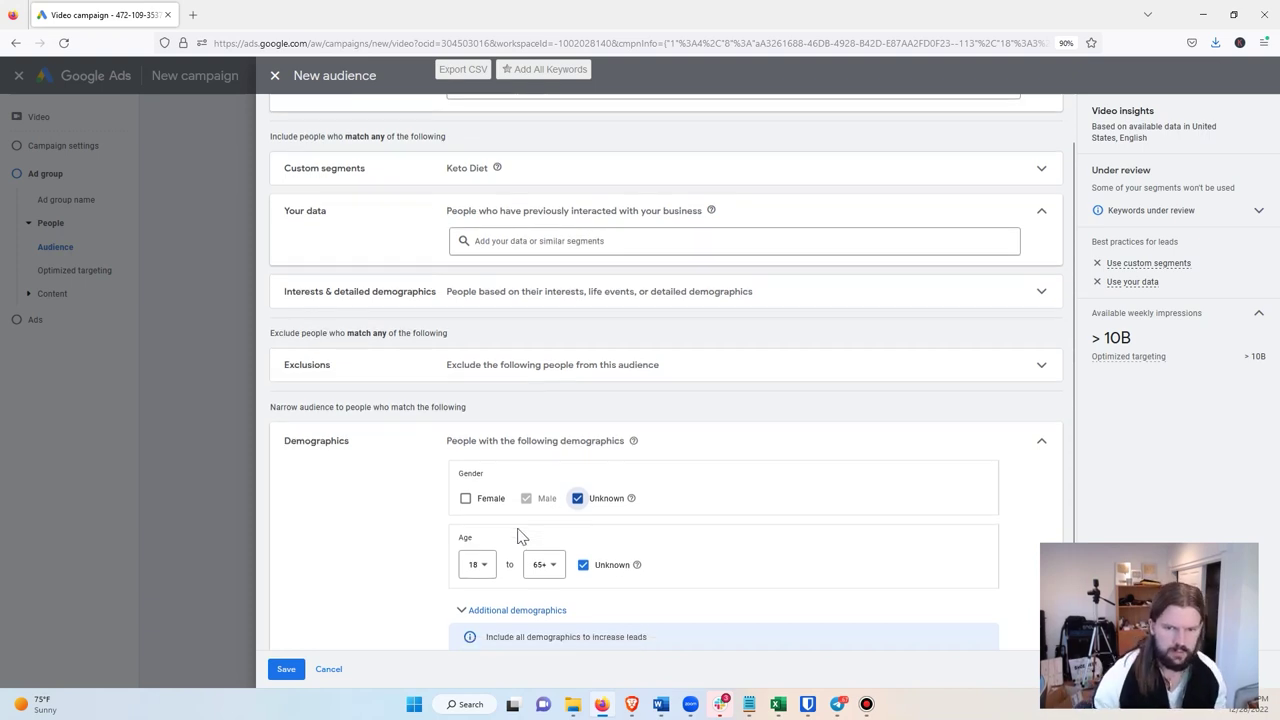
scroll(520, 537, "down", 1)
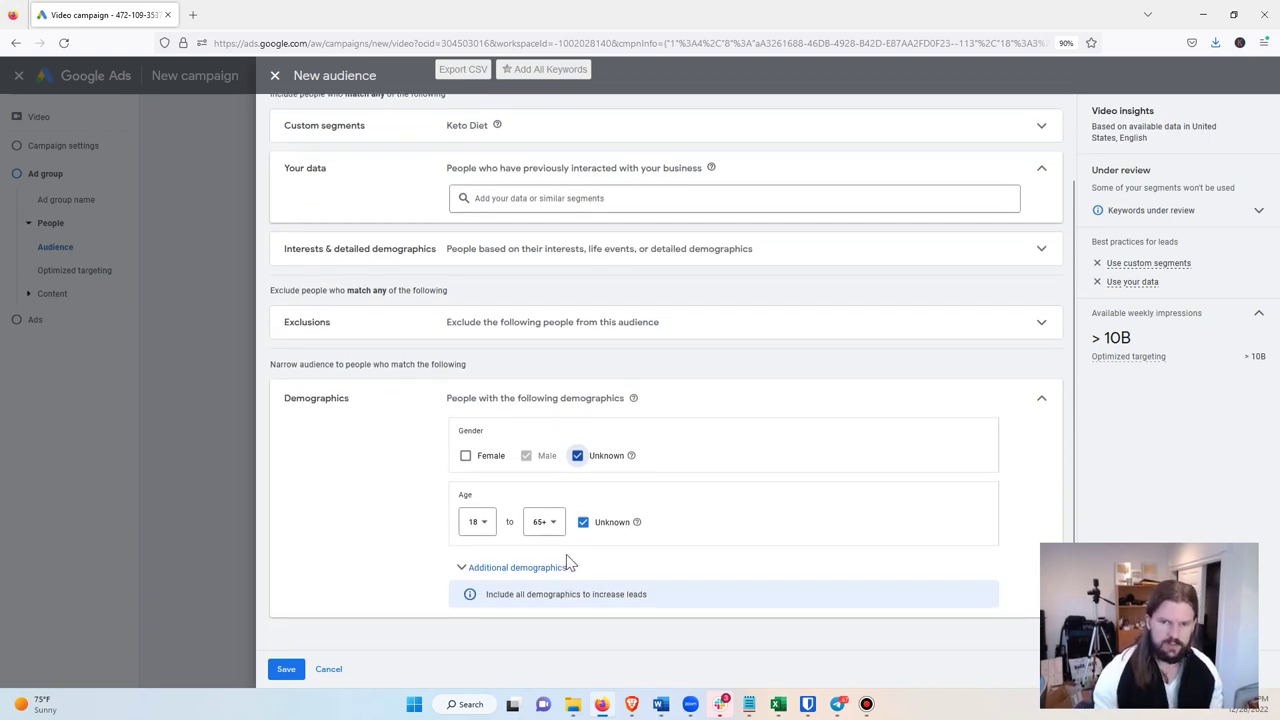
left_click(482, 528)
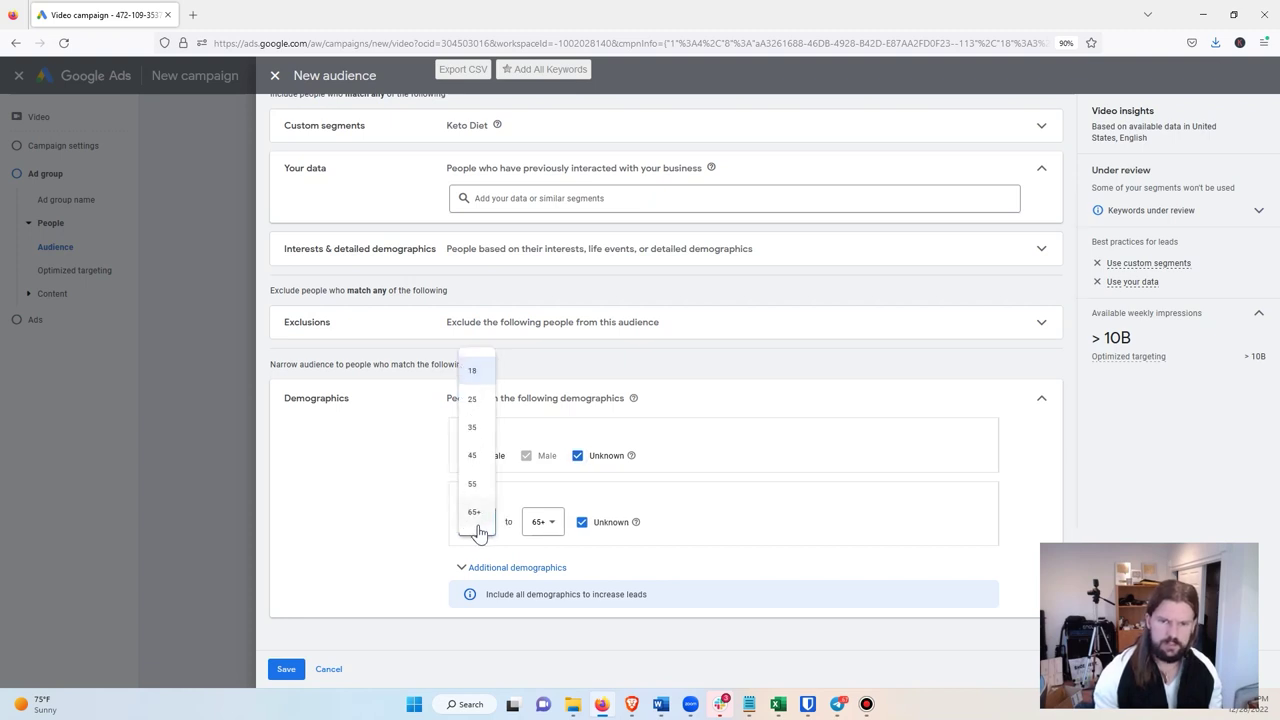
left_click(472, 402)
left_click(548, 530)
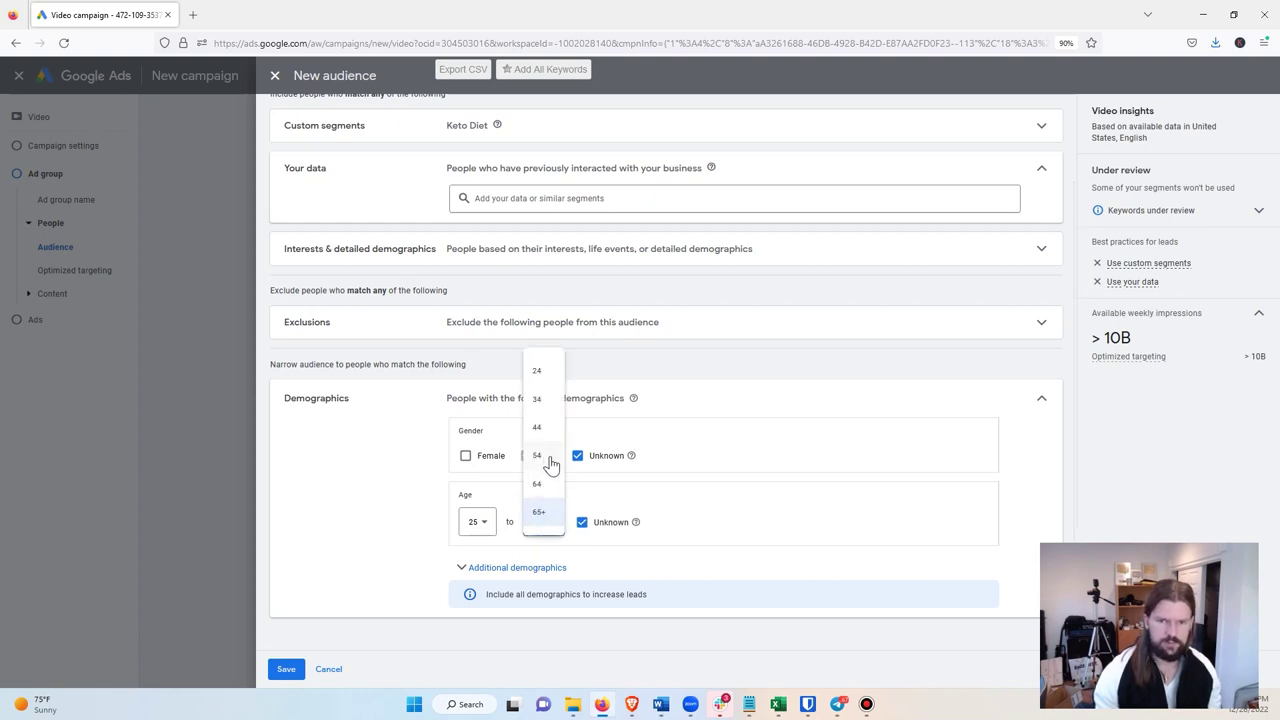
left_click(549, 458)
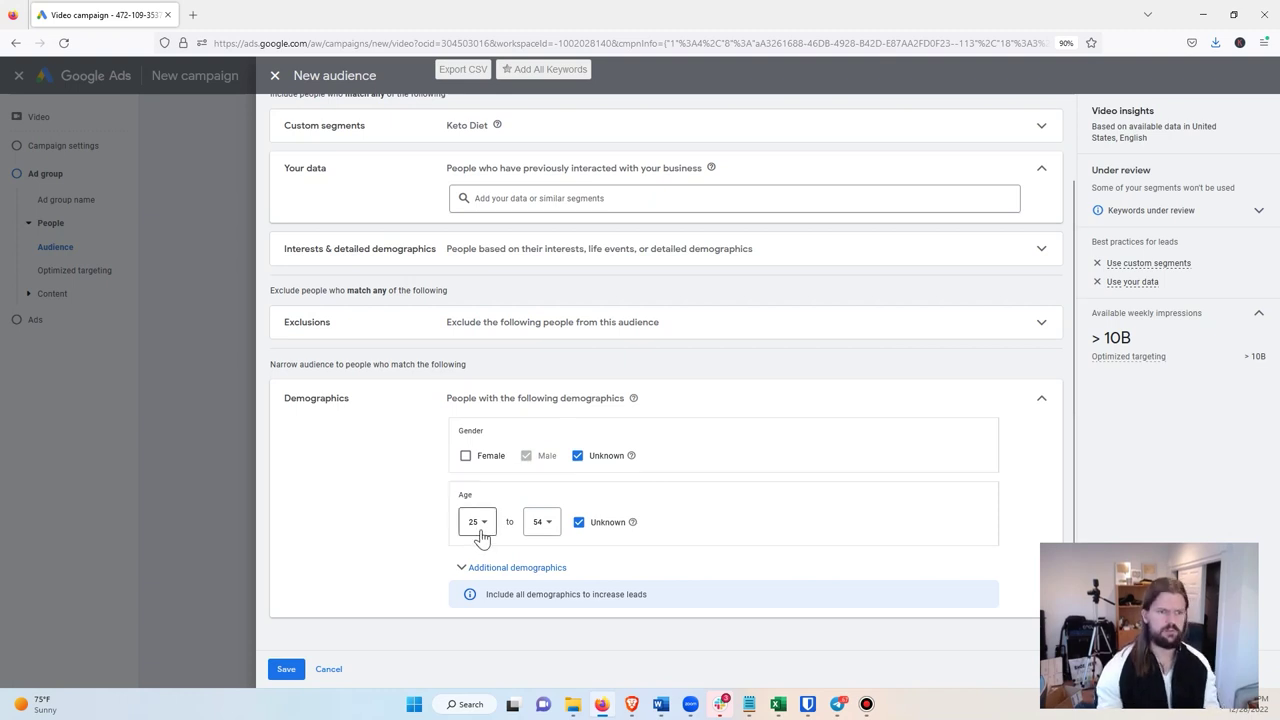
left_click(540, 523)
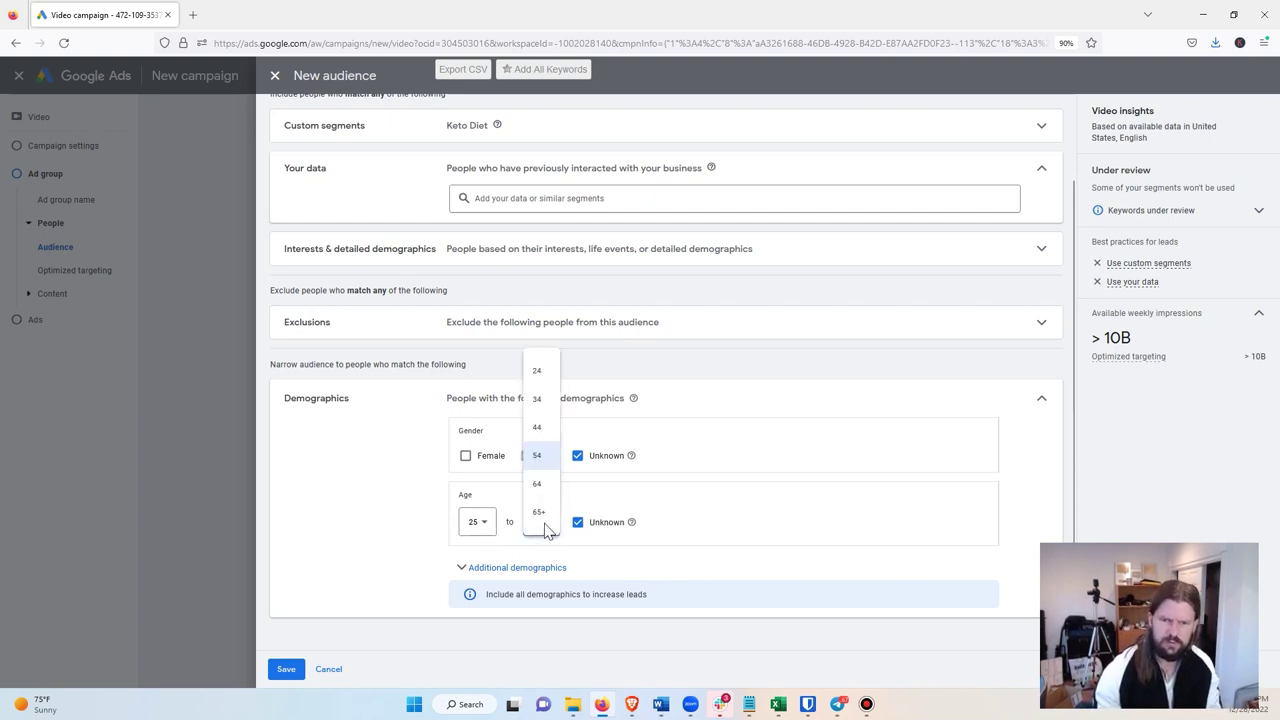
left_click(542, 487)
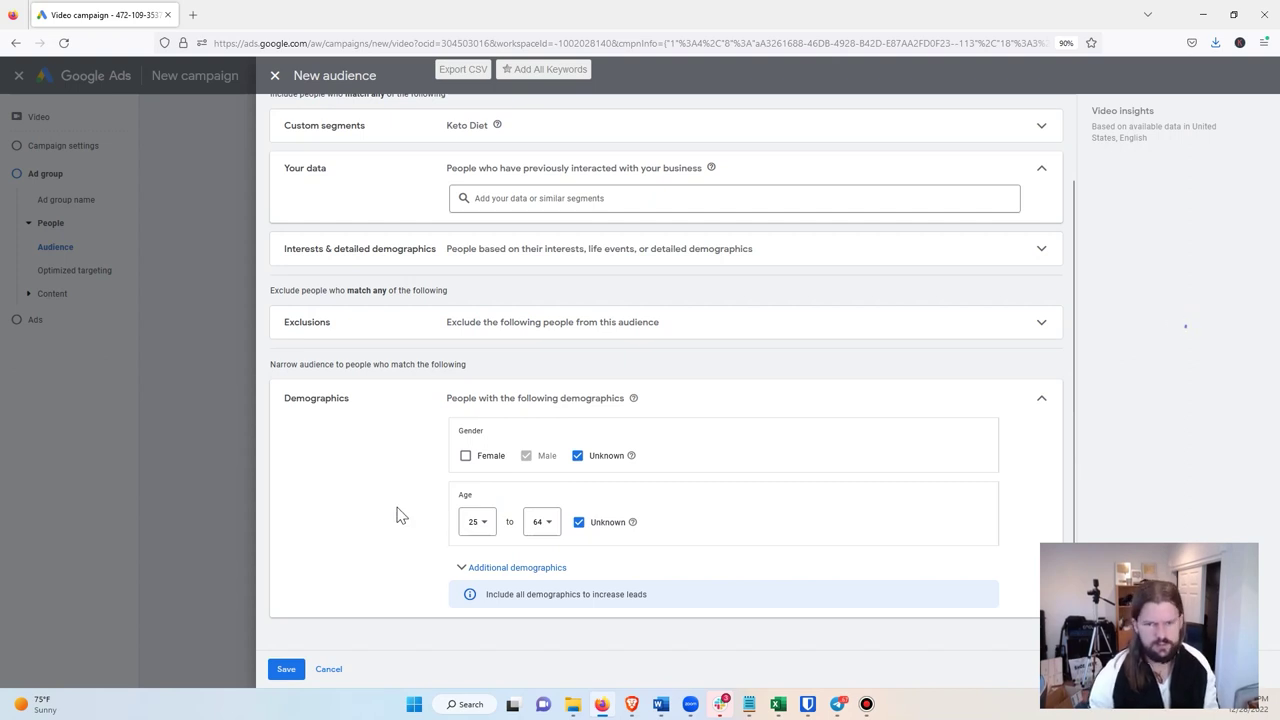
left_click(540, 523)
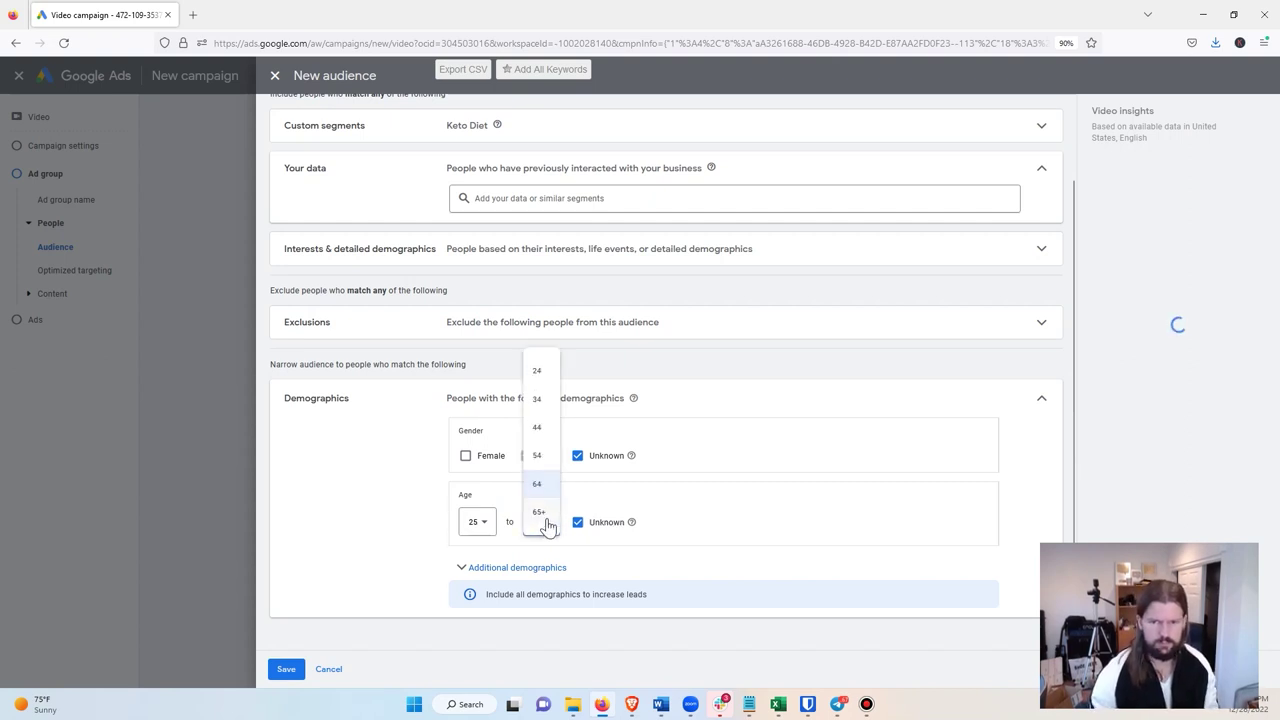
left_click(542, 514)
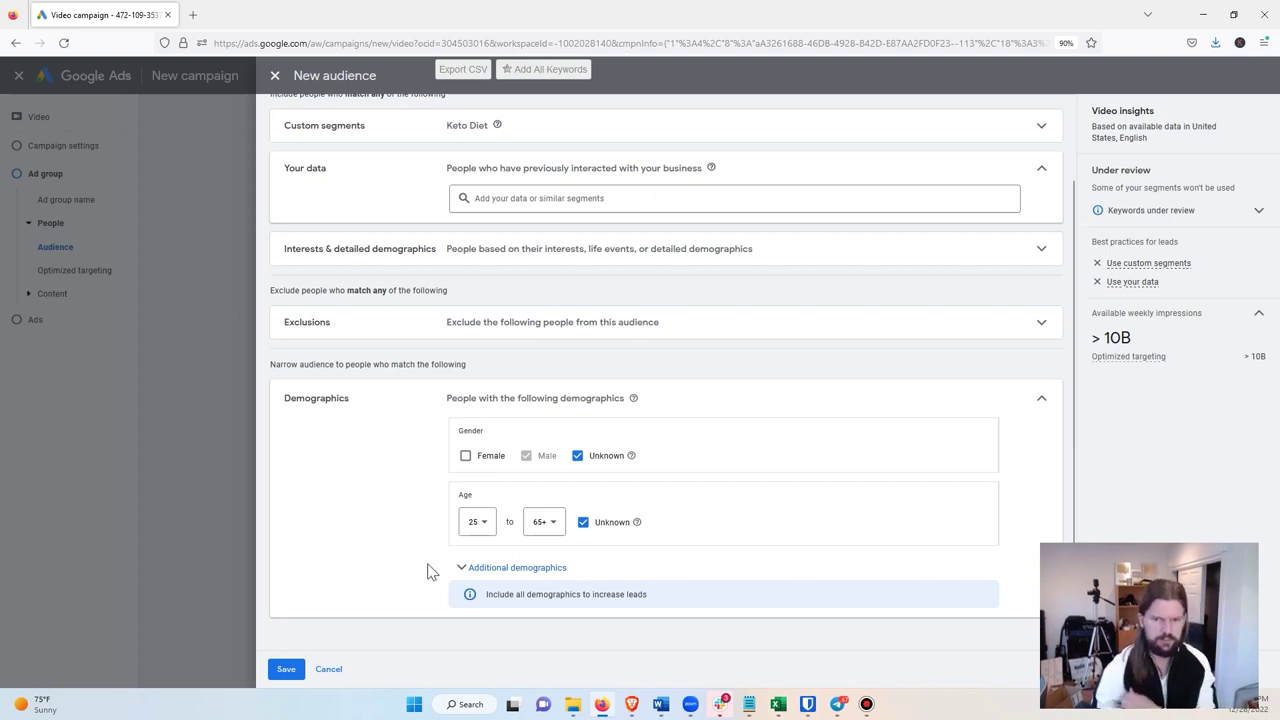
- Expand the additional demographics and limit household income to the range from Top 10% to 30%
left_click(474, 568)
scroll(410, 562, "down", 2)
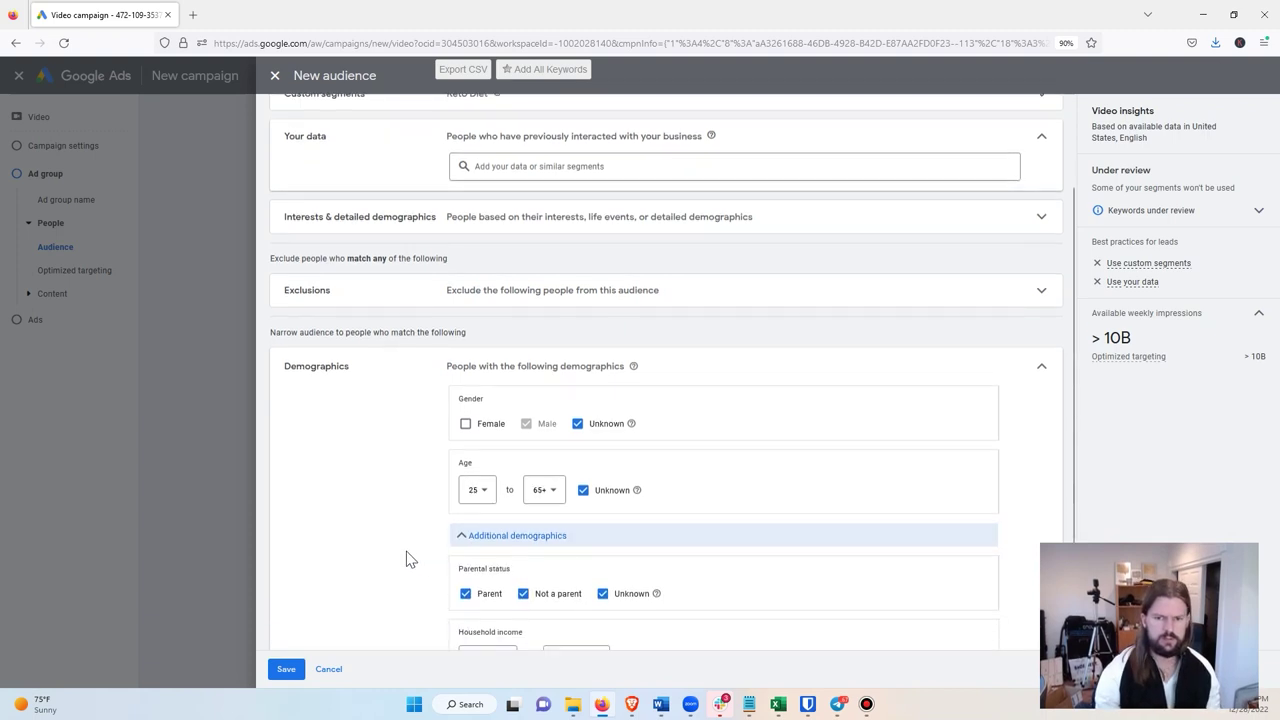
scroll(406, 560, "down", 1)
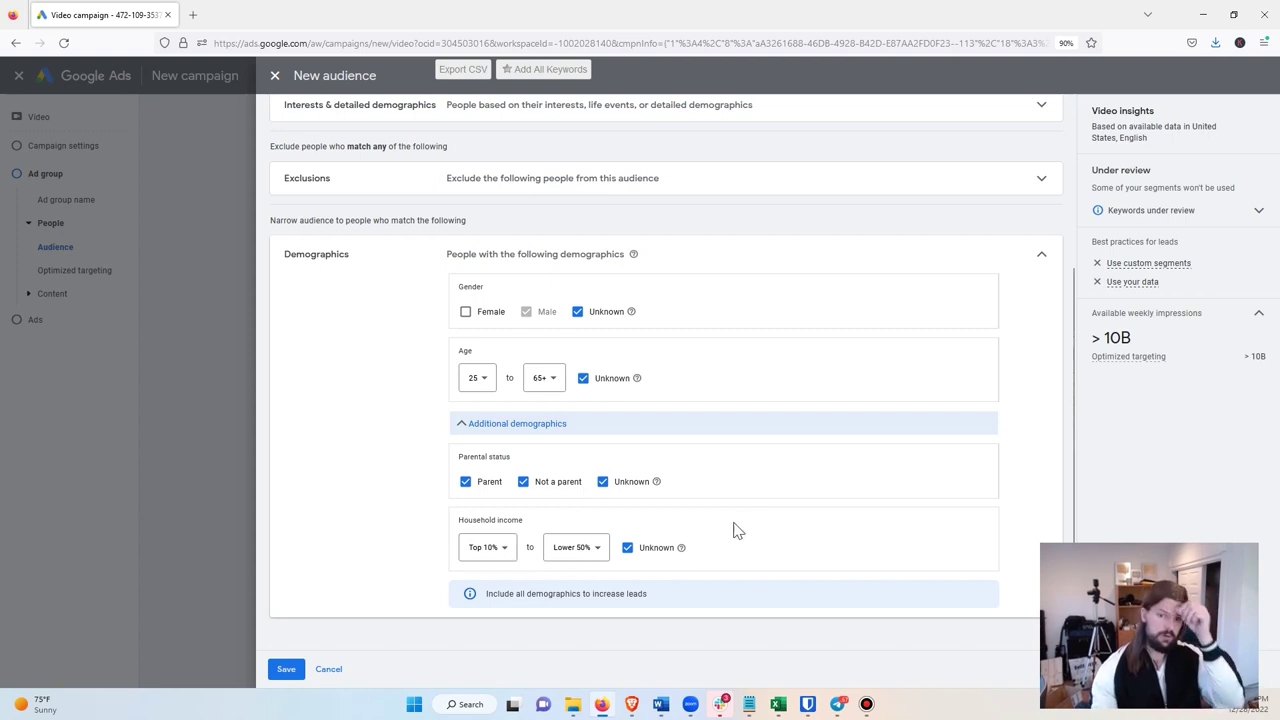
left_click(488, 547)
left_click(391, 492)
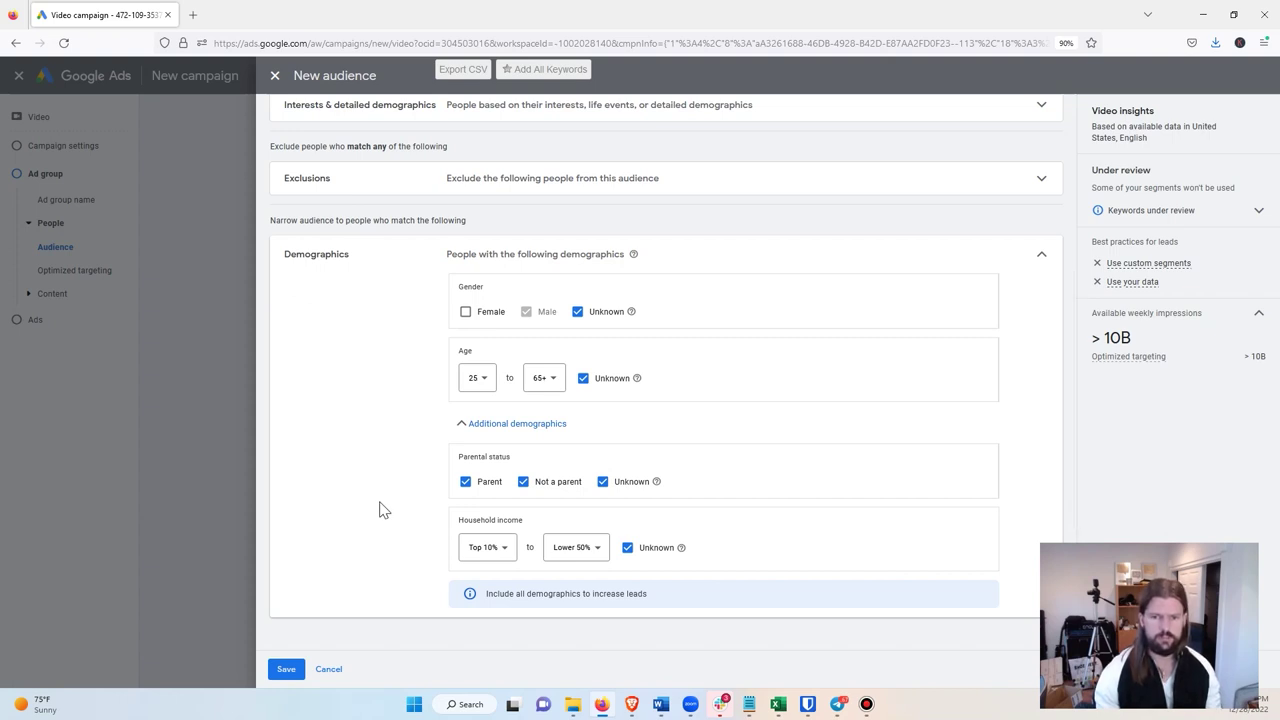
left_click(491, 556)
left_click(586, 550)
left_click(586, 550)
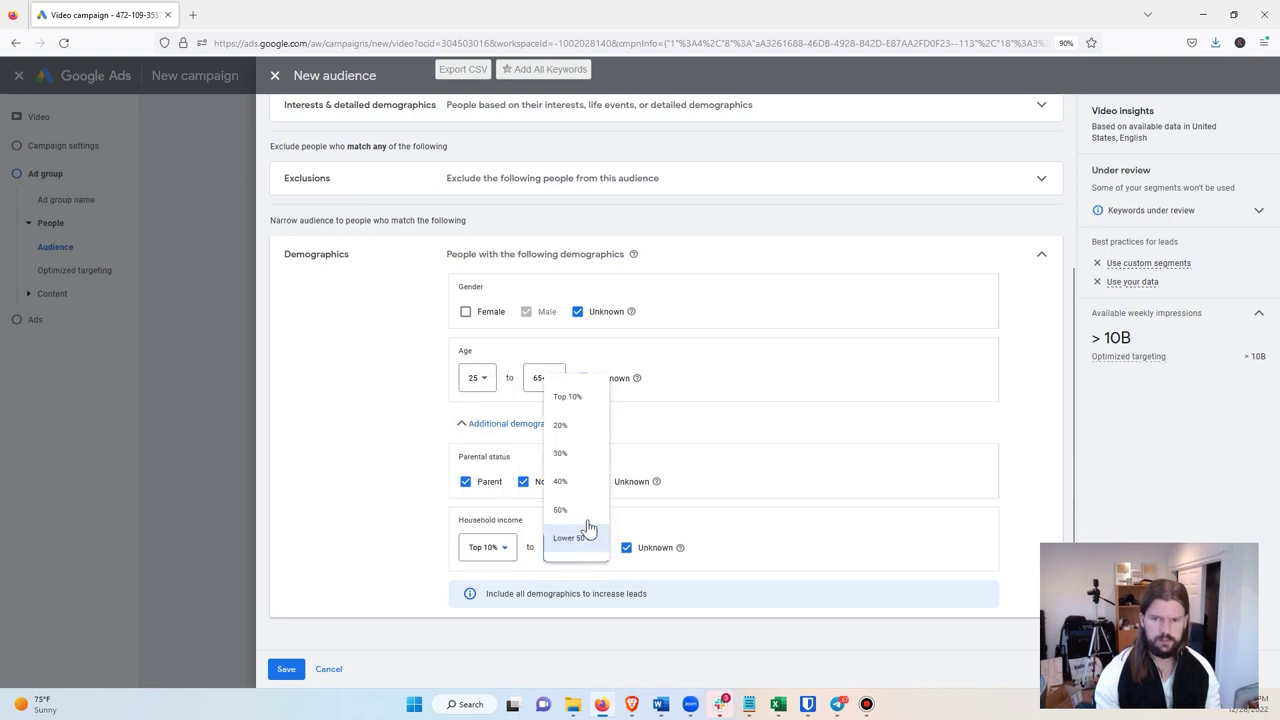
left_click(588, 458)
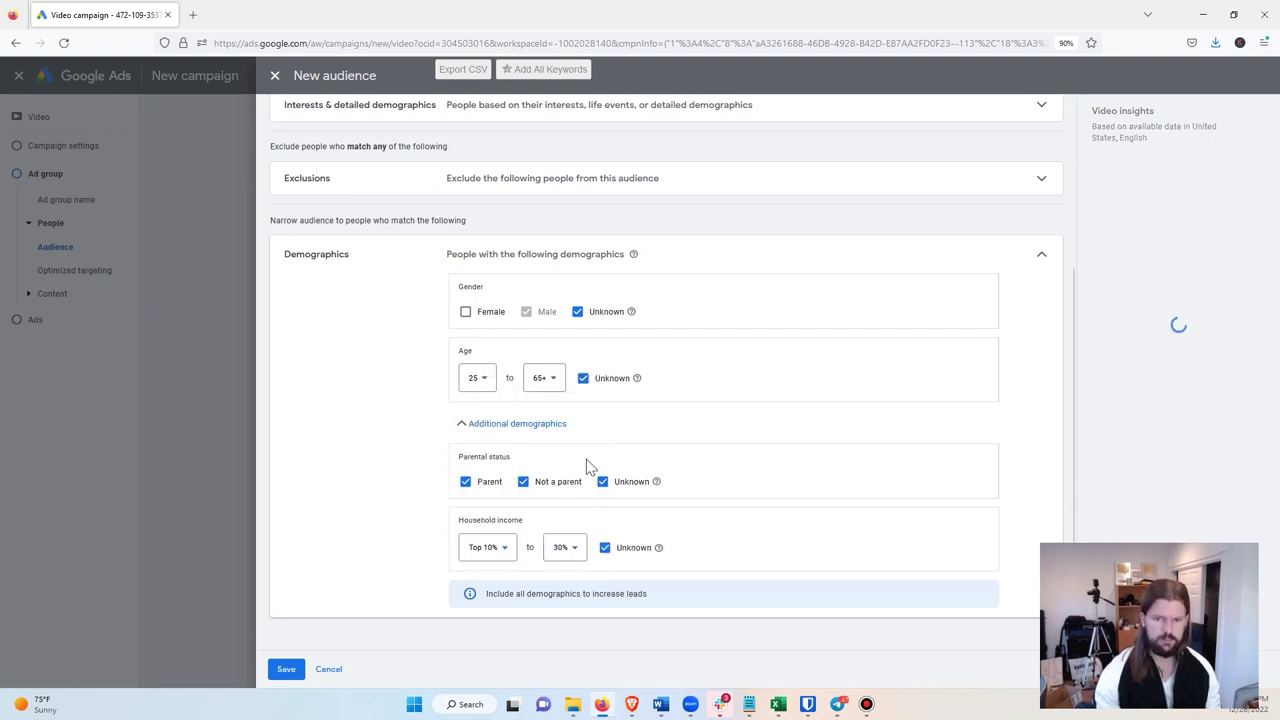
- Name the audience "Keto Diet" and save it to the ad group
left_click(290, 670)
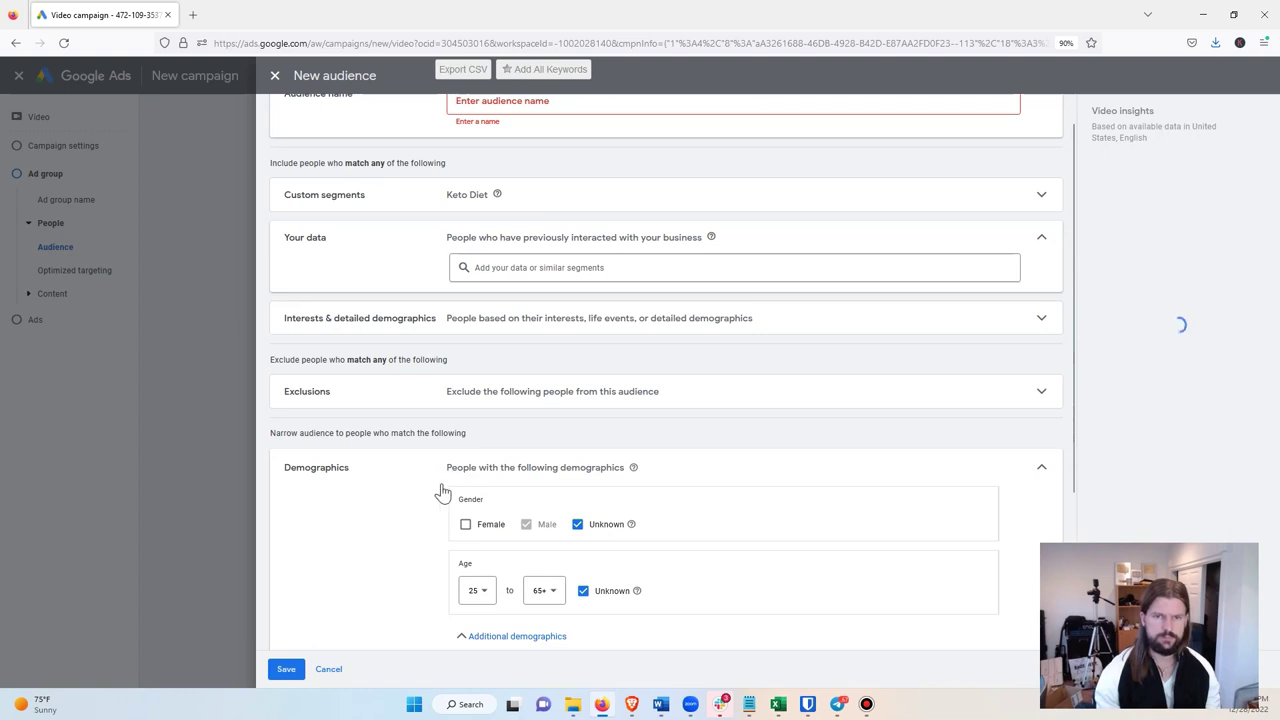
scroll(443, 491, "up", 1)
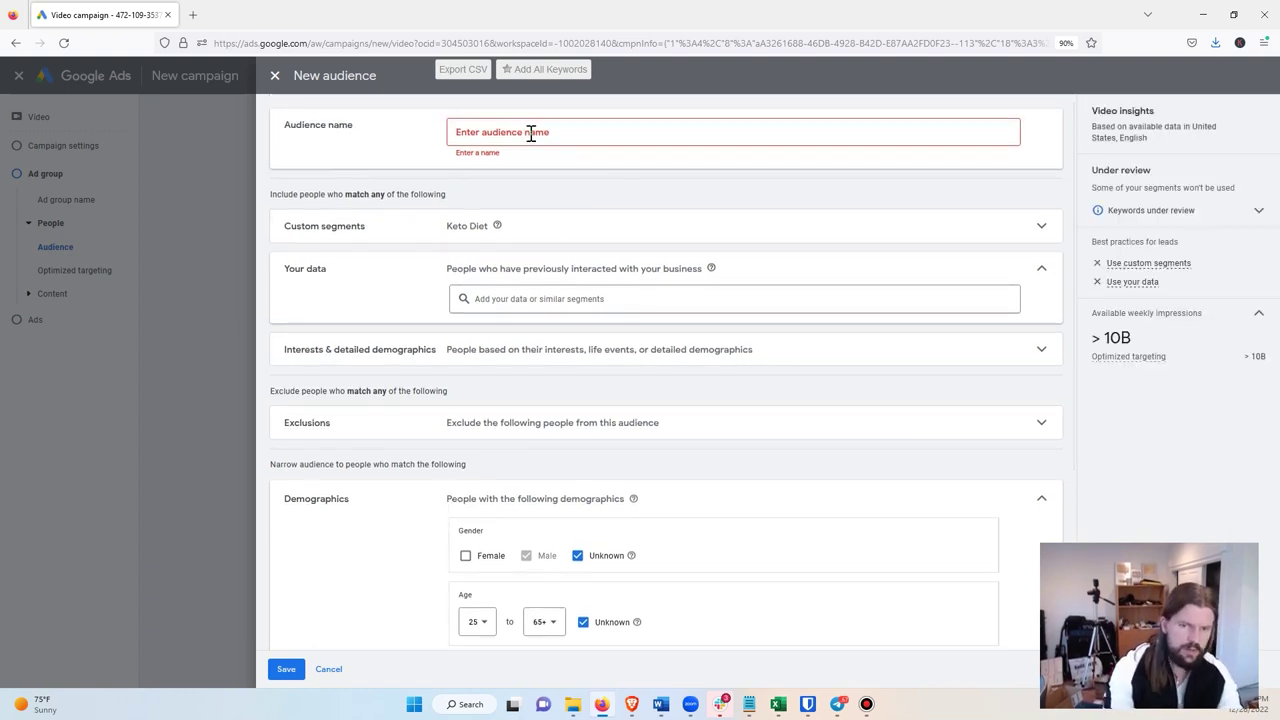
type("Keto")
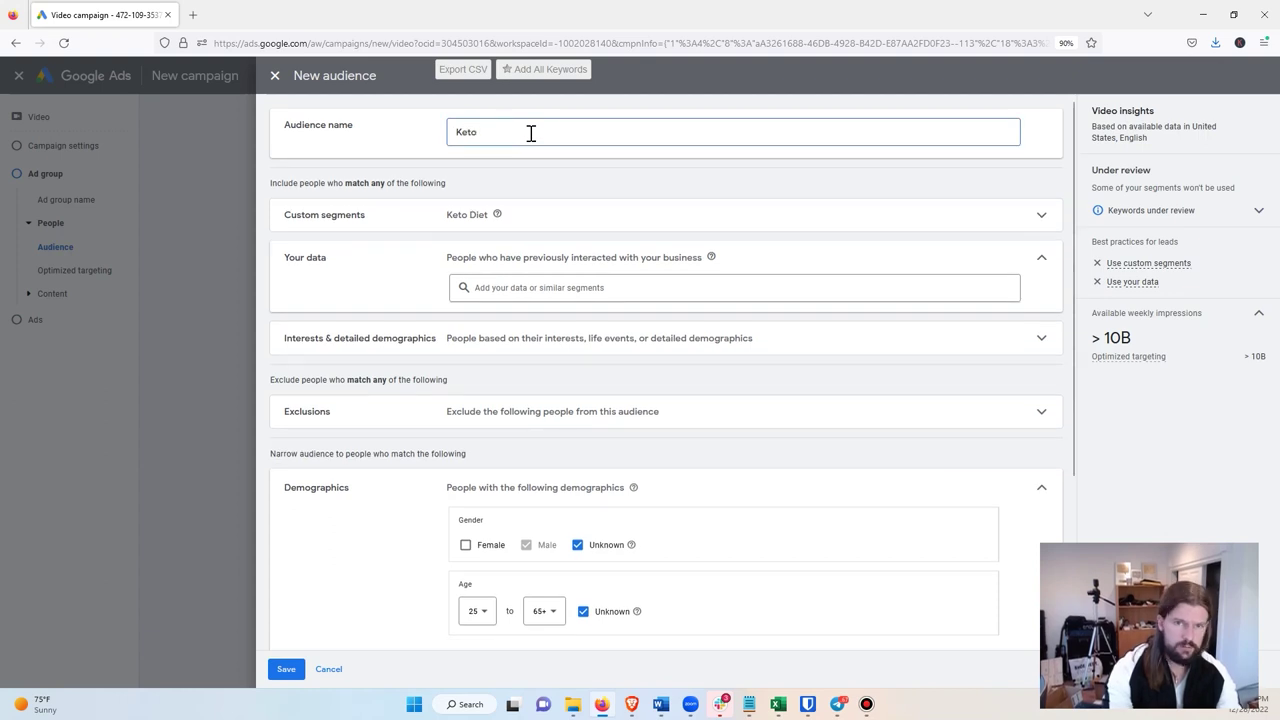
type(" Diet")
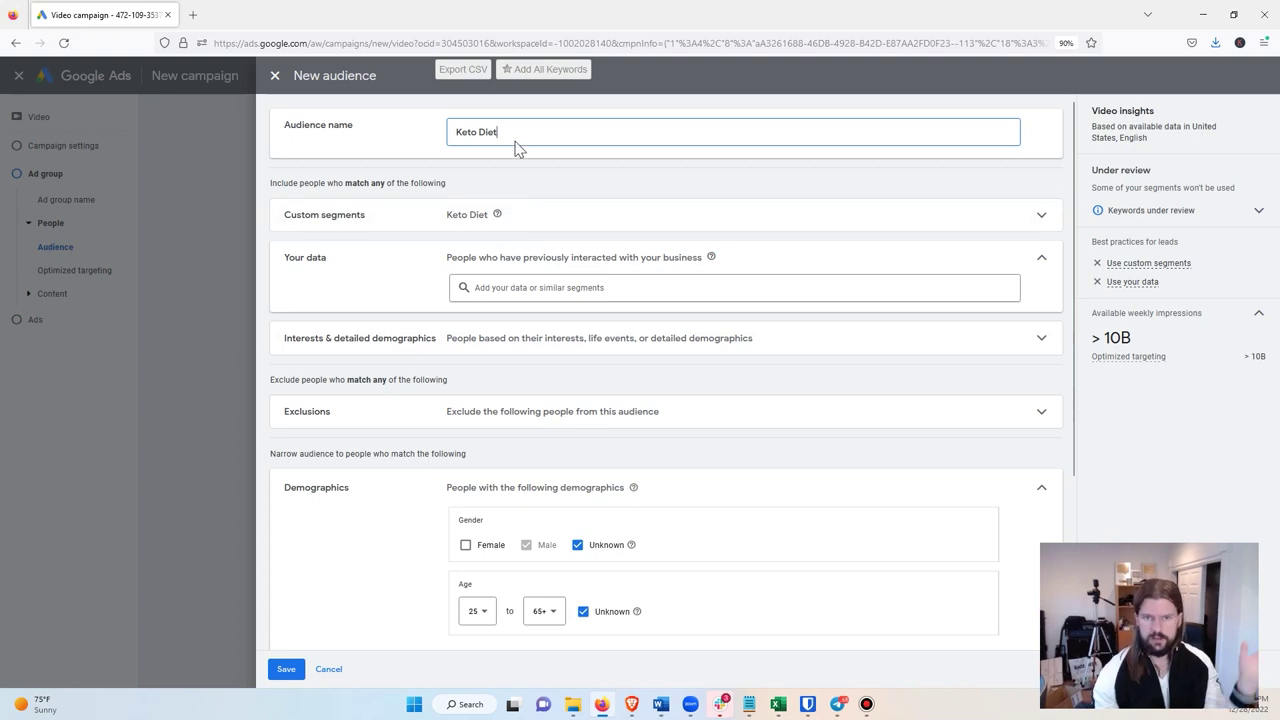
scroll(405, 480, "down", 1)
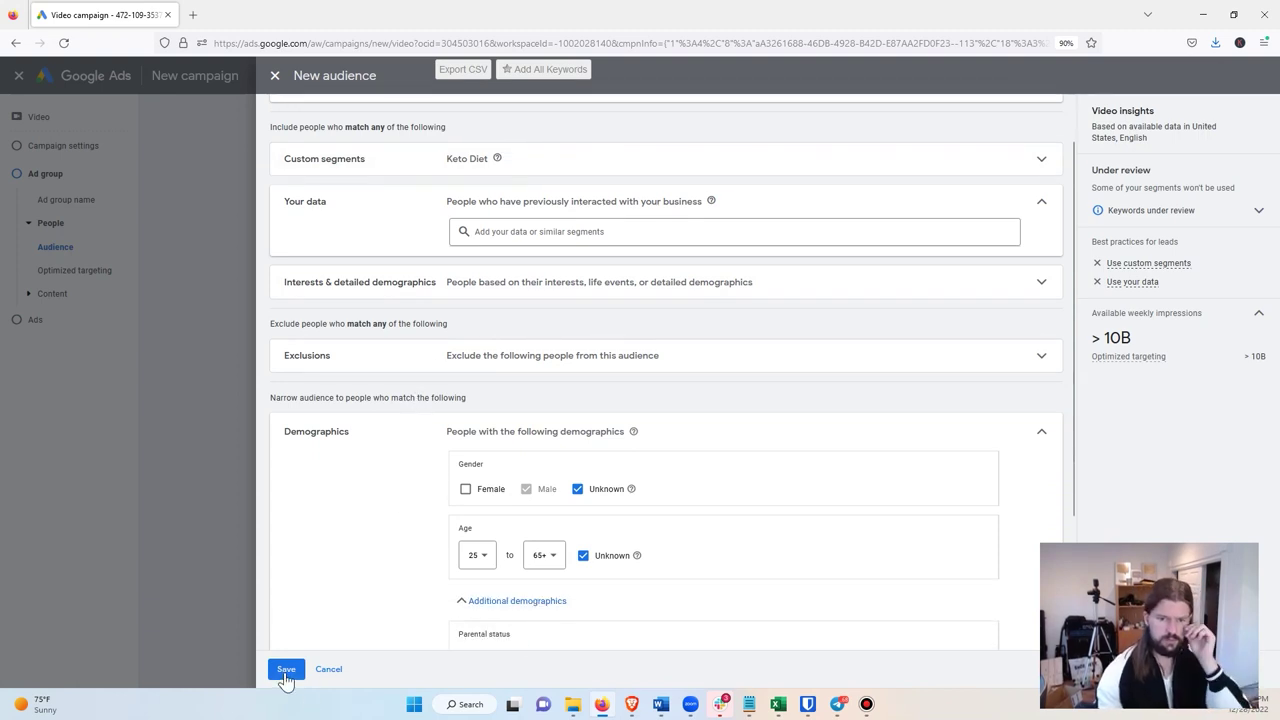
left_click(286, 672)
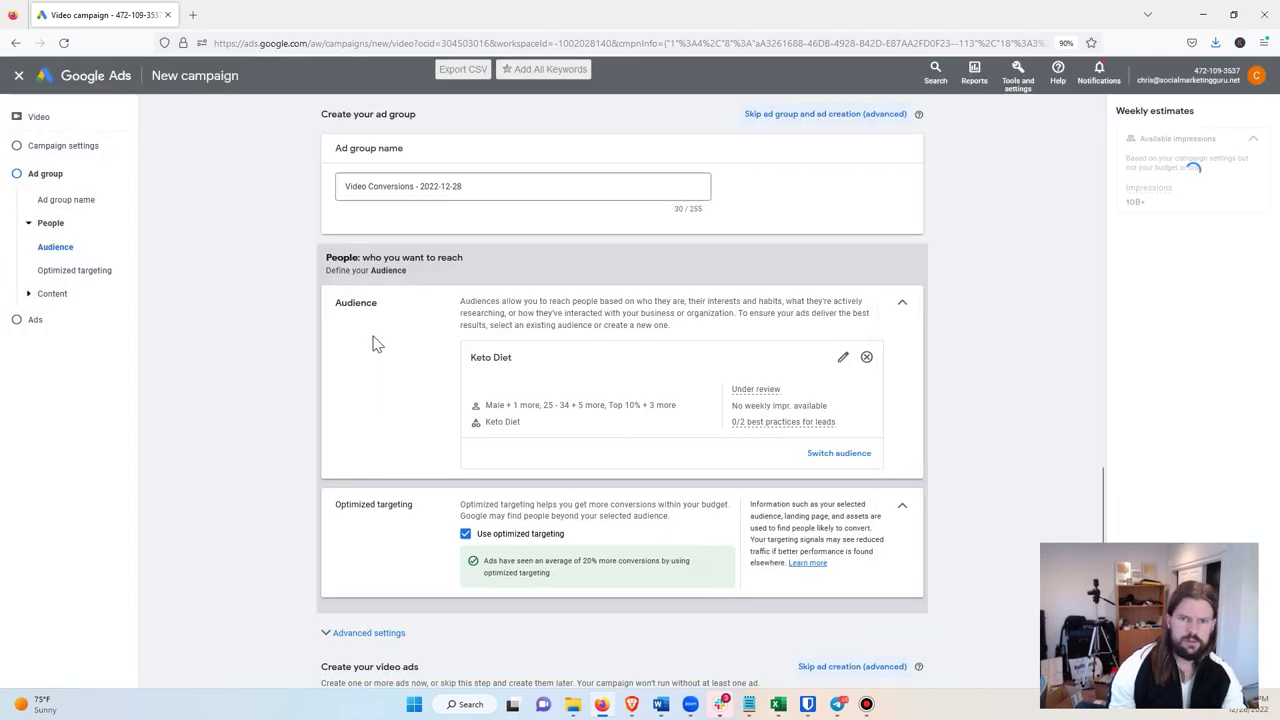
- Turn off optimized targeting for the ad group that uses the Keto Diet audience
scroll(422, 410, "down", 1)
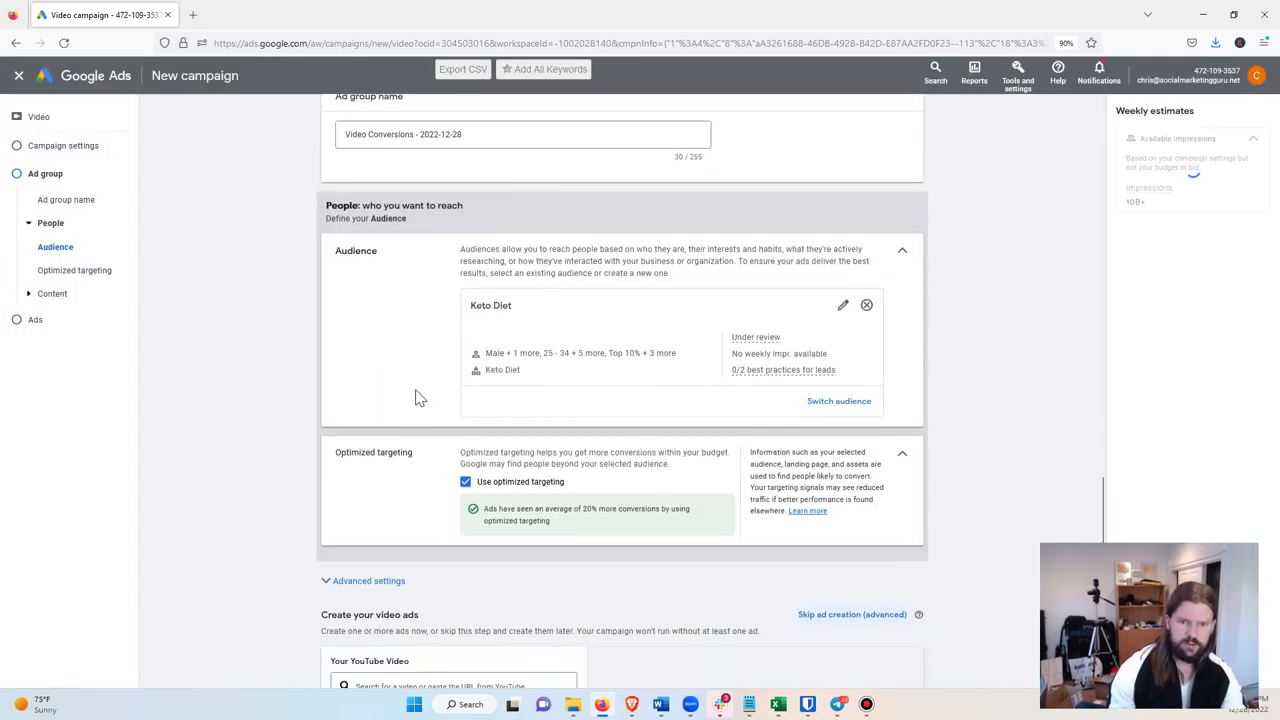
left_click_drag(335, 448, 418, 451)
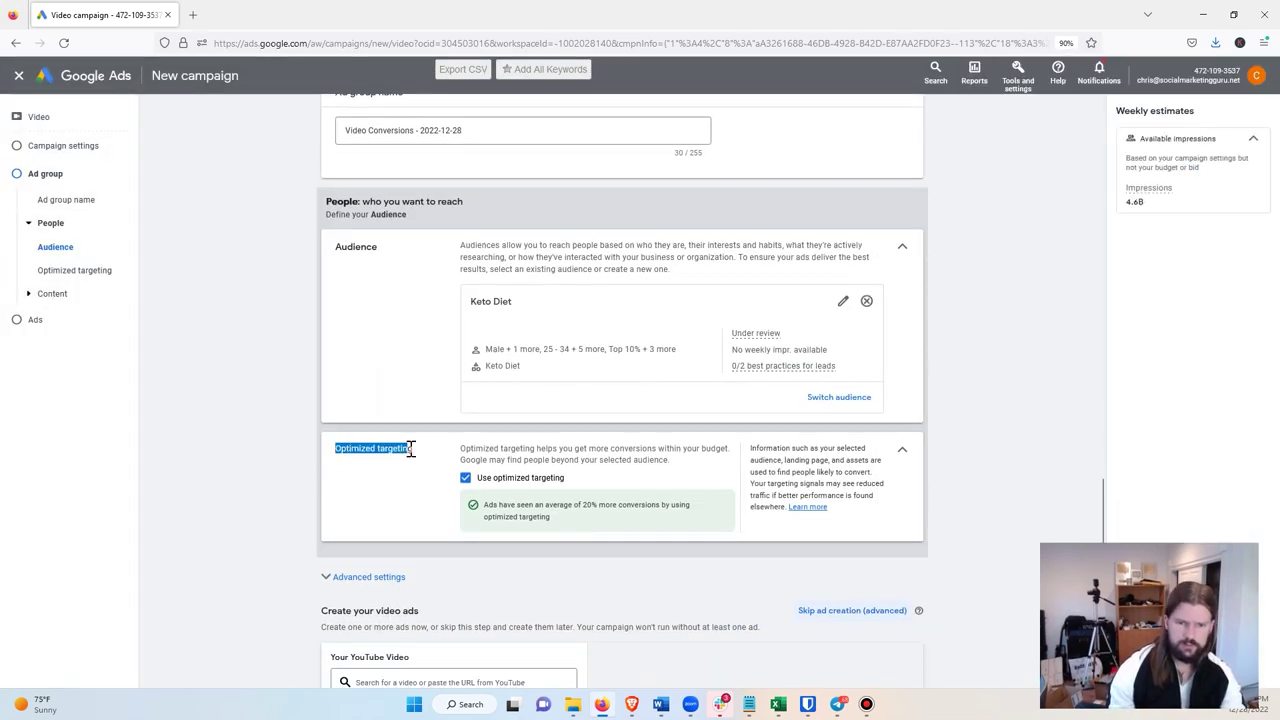
left_click(440, 463)
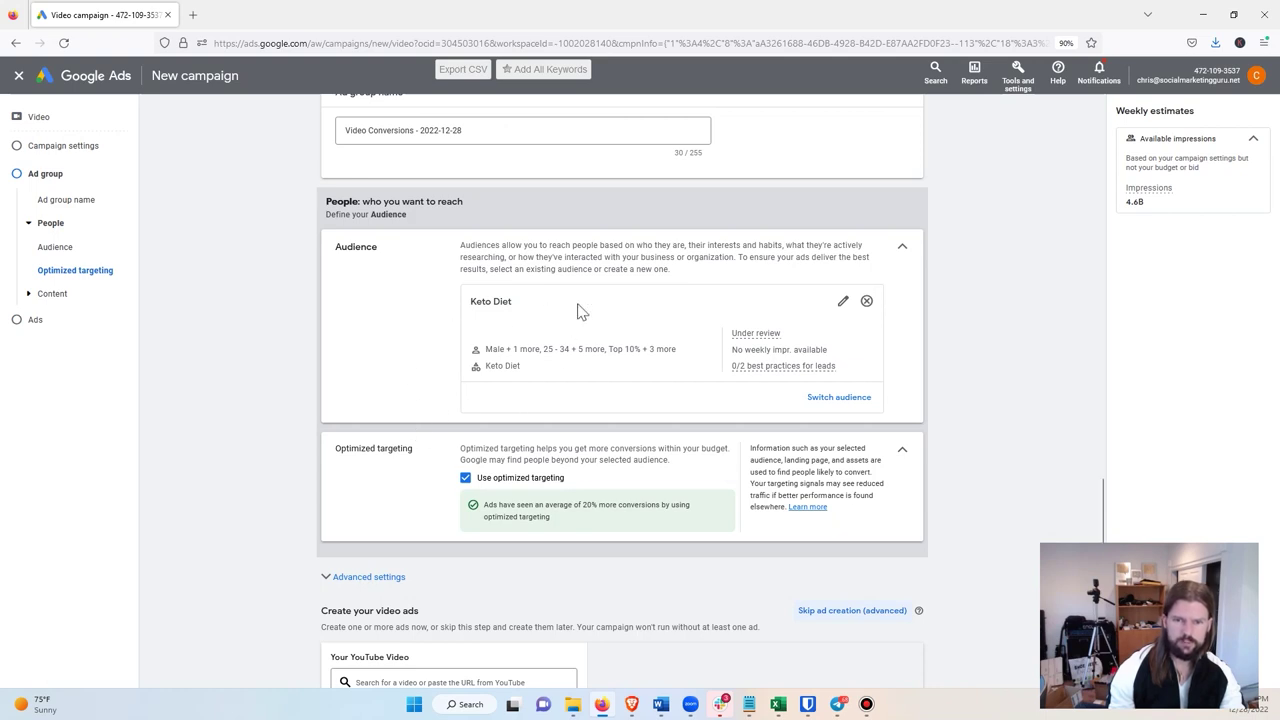
left_click(465, 478)
- Check the content targeting notice in the ad group's advanced settings, and collapse the section again
scroll(281, 430, "down", 3)
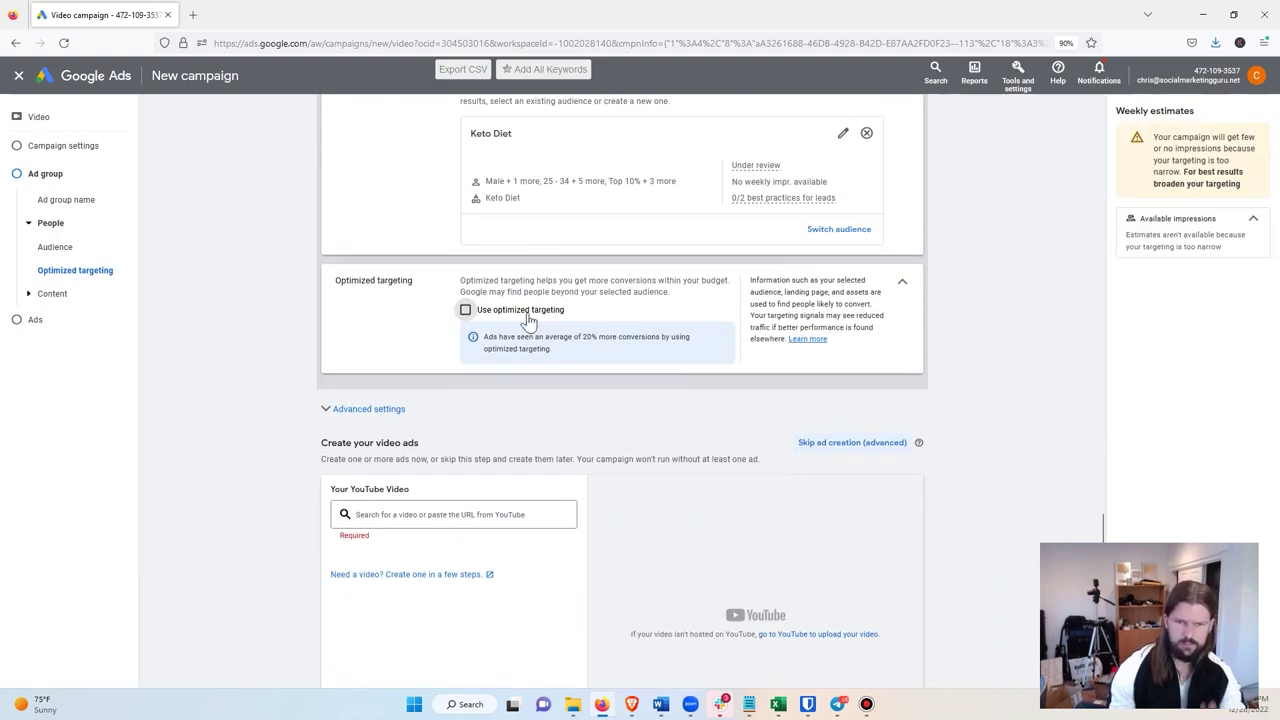
left_click(326, 418)
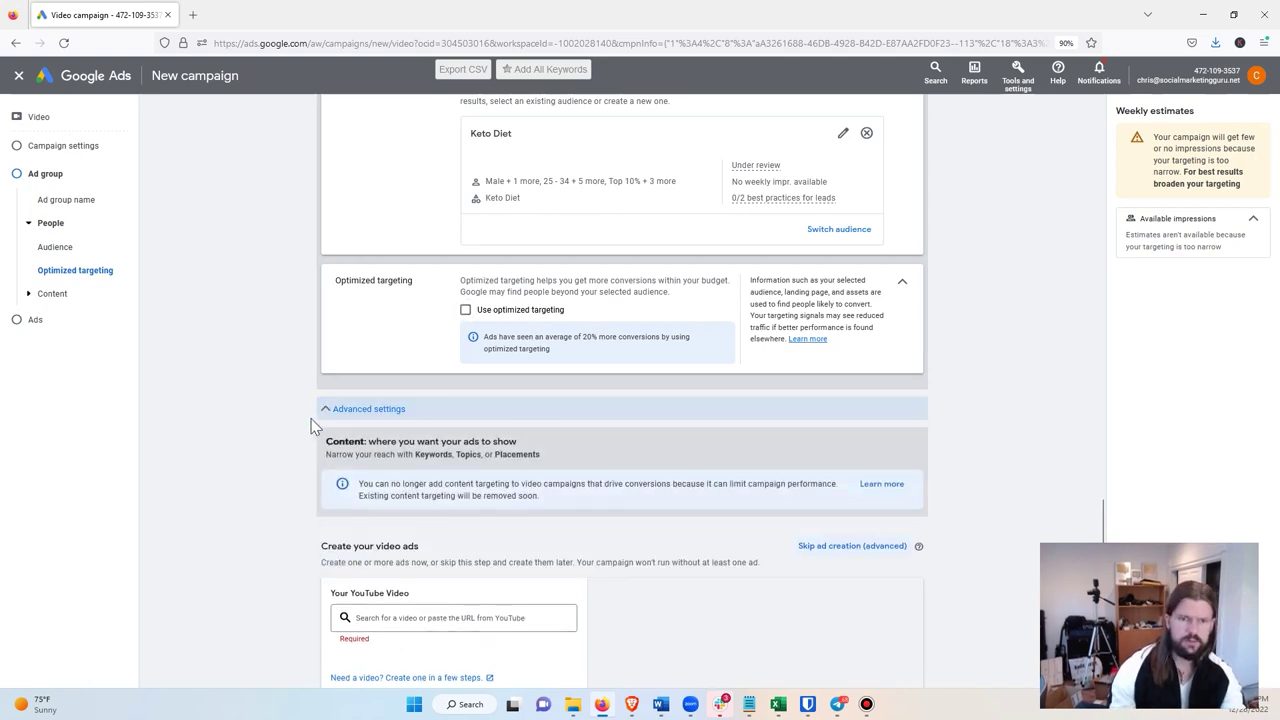
scroll(280, 408, "down", 2)
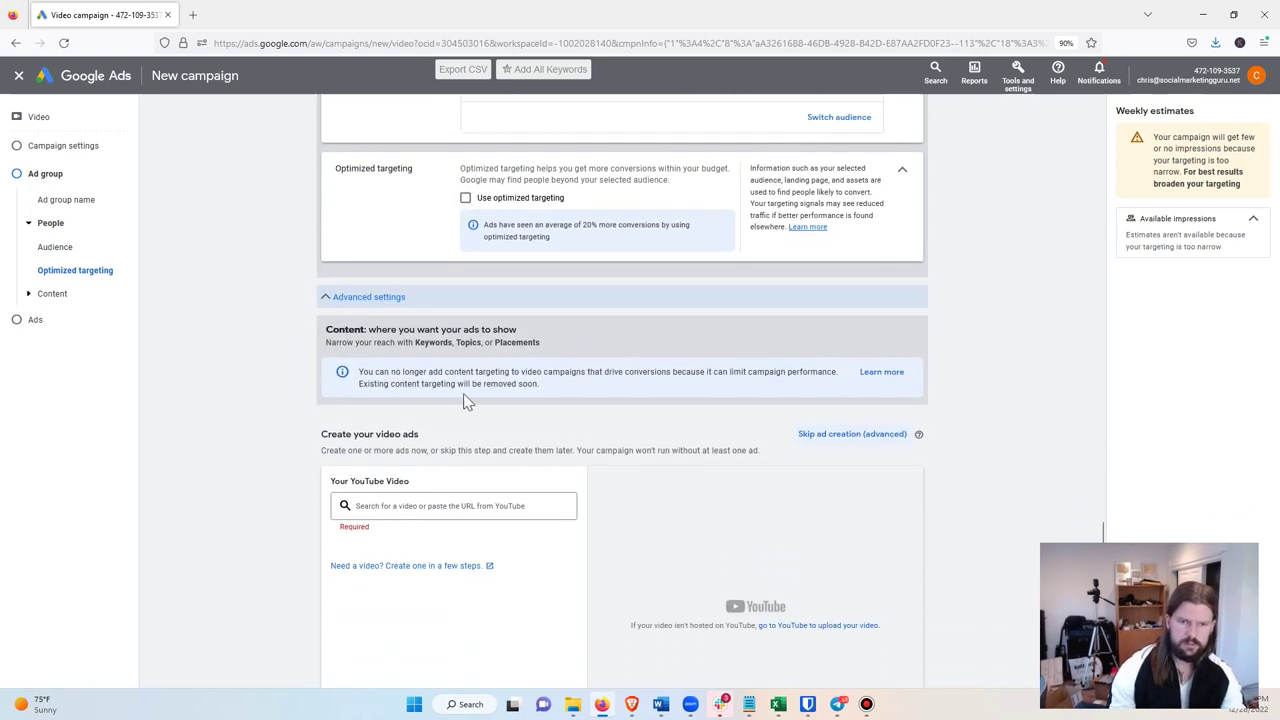
left_click(329, 298)
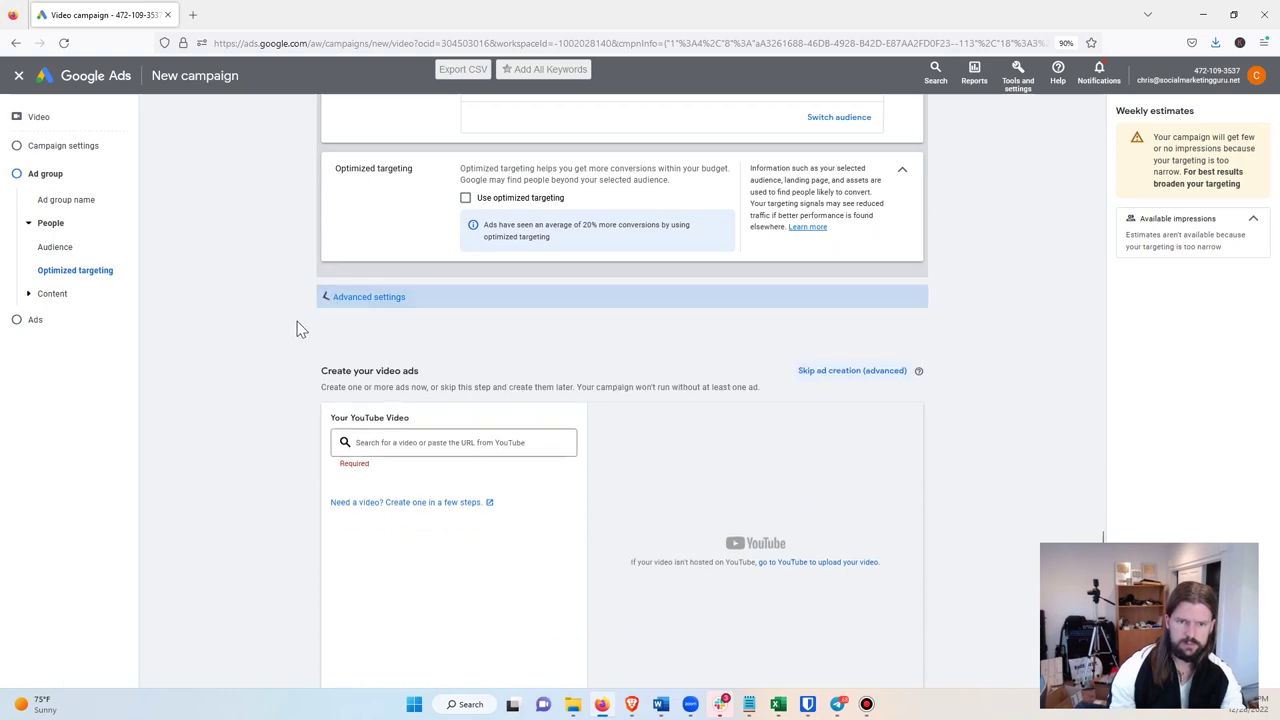
- Open YouTube in a new browser tab and copy the URL of the video "Andrew Tate - $96M Marketing Strategy To Conquer Social Media"
scroll(264, 349, "down", 1)
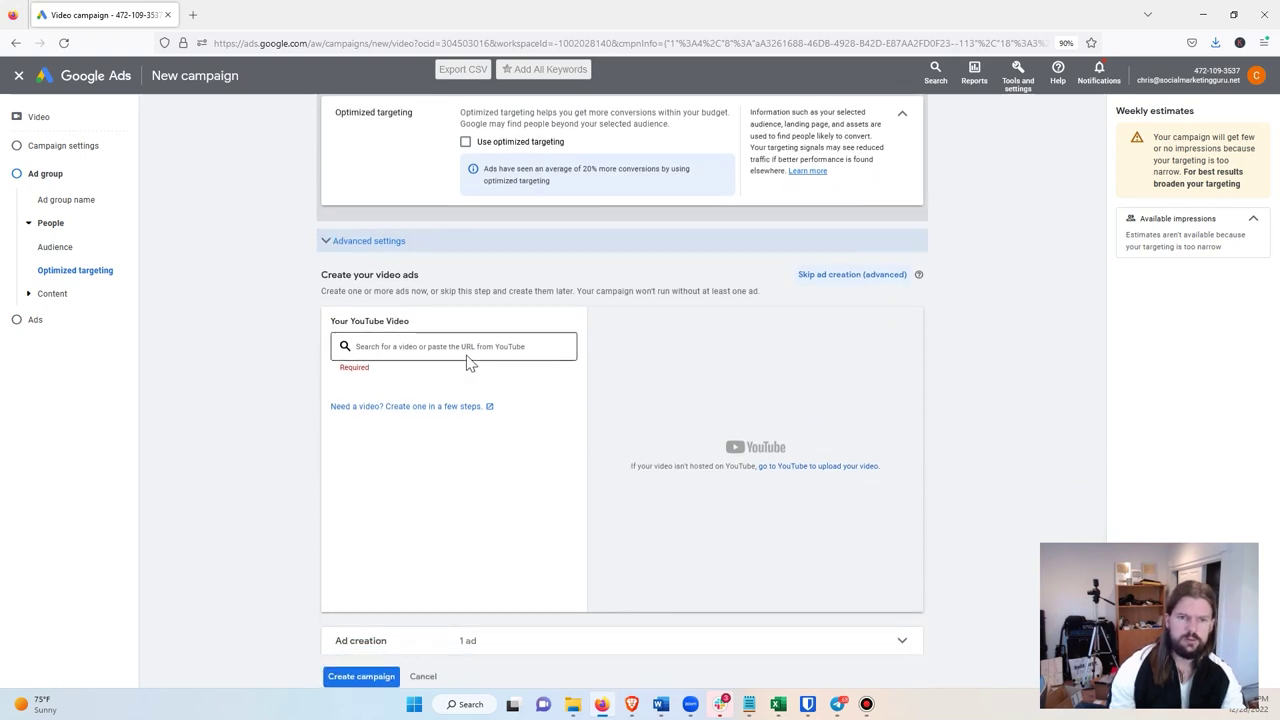
left_click(396, 348)
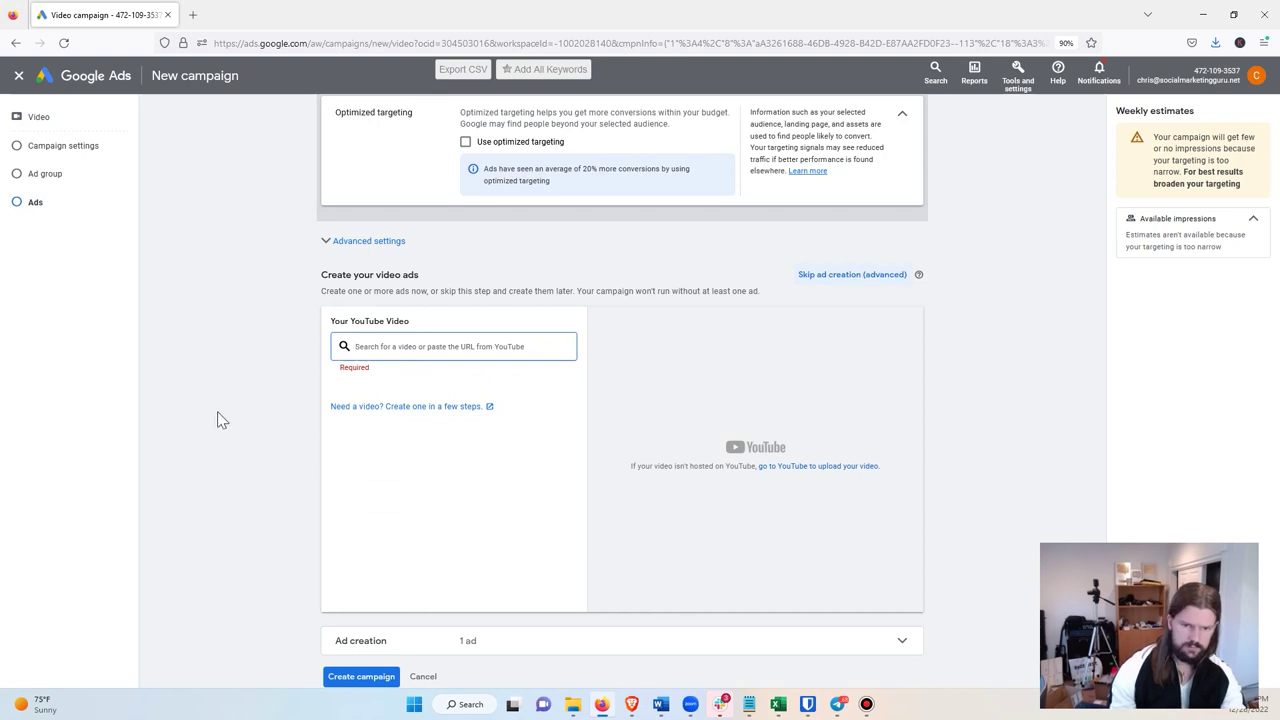
scroll(235, 414, "down", 1)
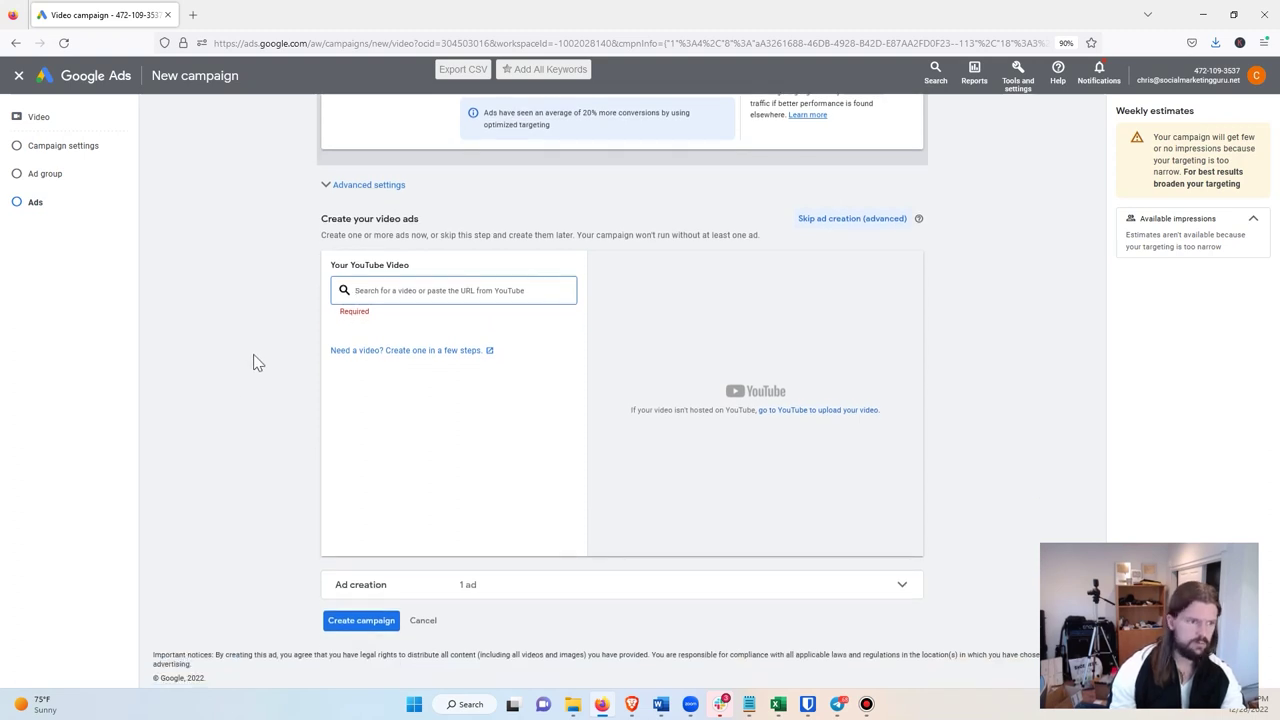
left_click(193, 15)
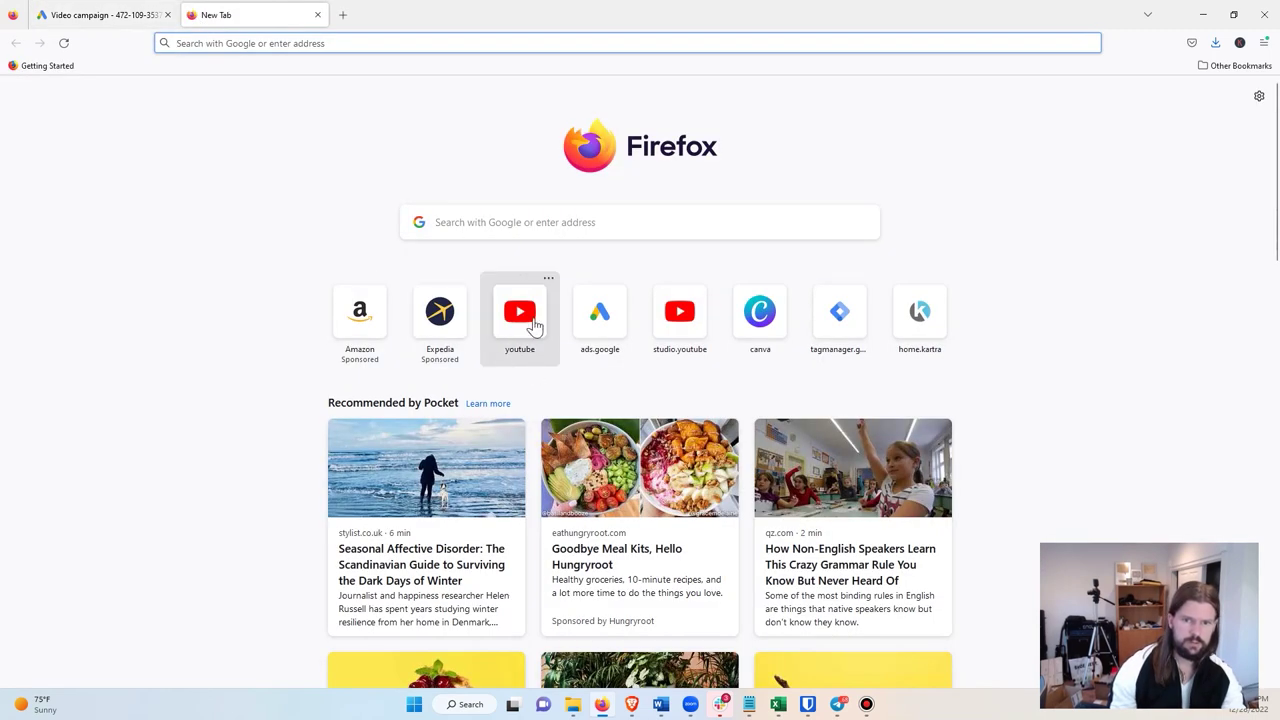
left_click(673, 344)
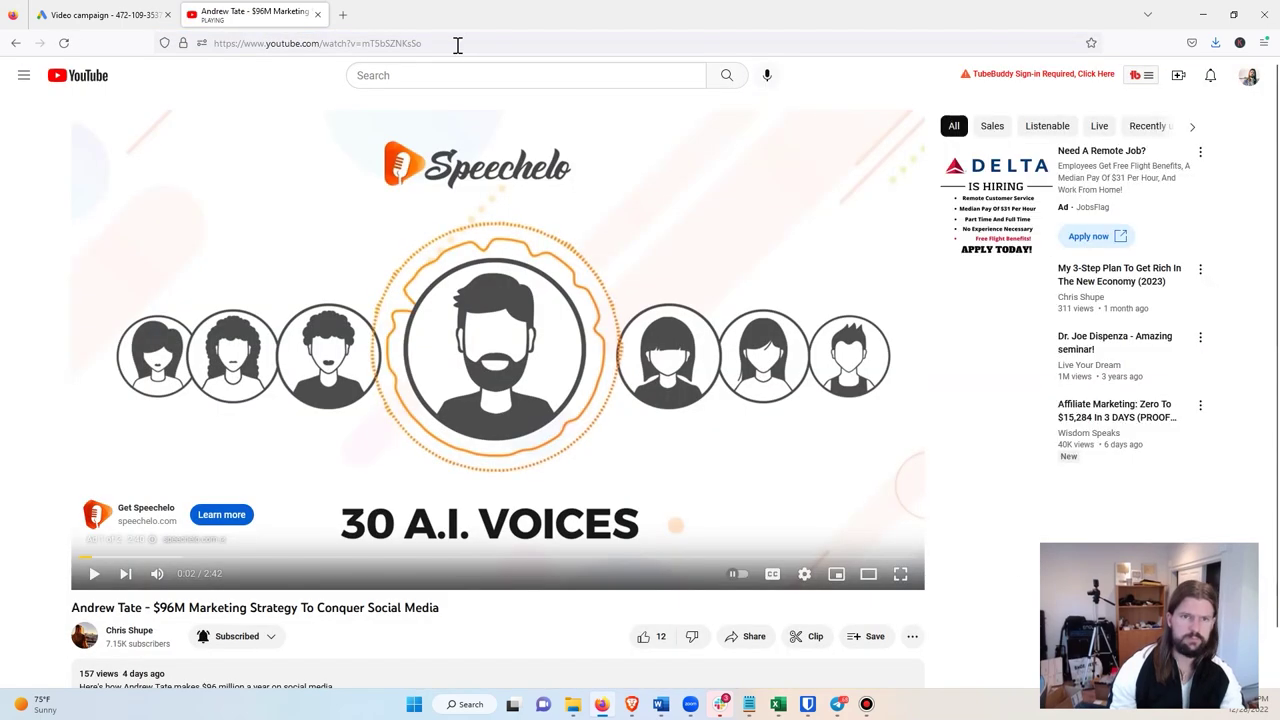
left_click(476, 44)
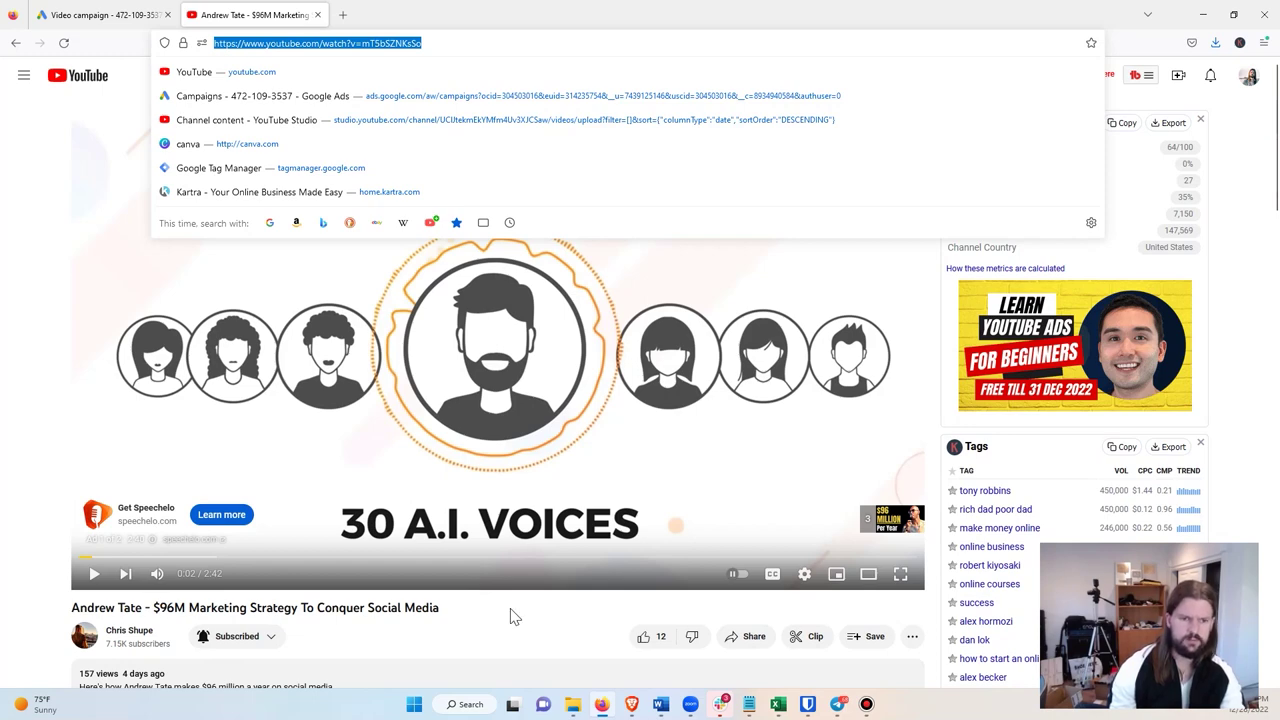
scroll(540, 612, "down", 1)
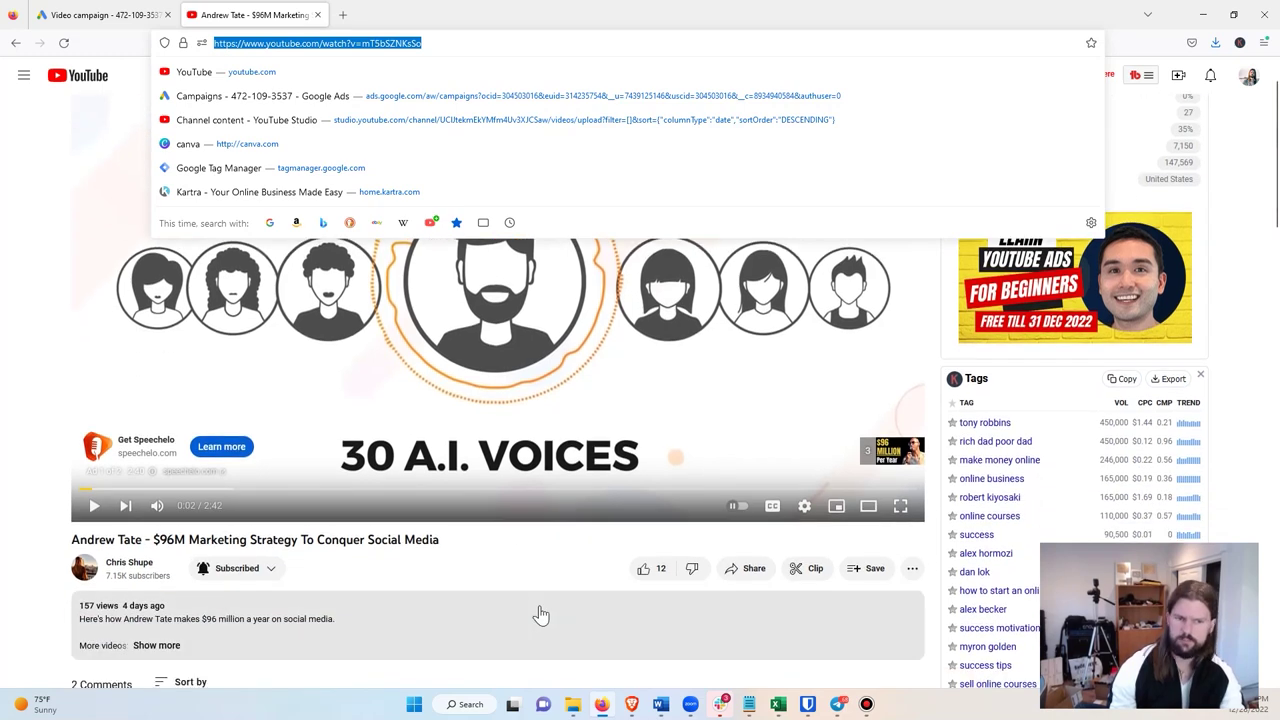
scroll(540, 612, "up", 1)
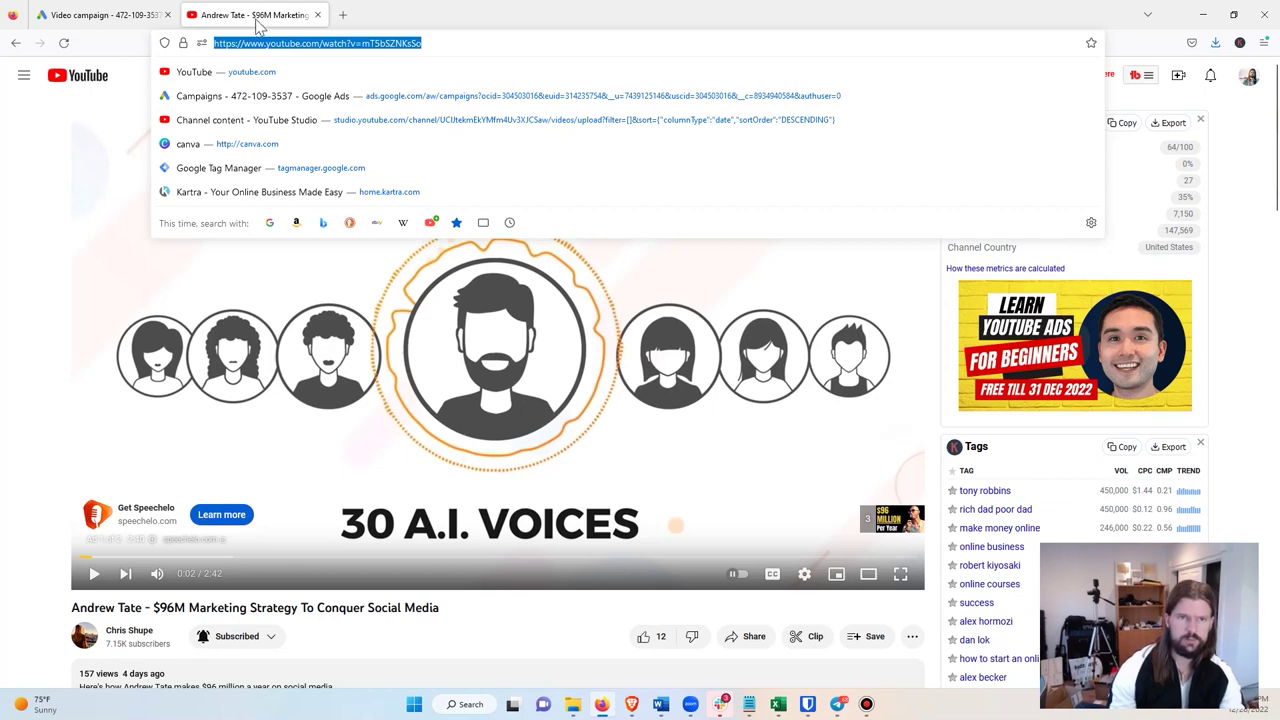
- Return to the Google Ads campaign and add the copied YouTube URL as the ad's video
left_click(103, 15)
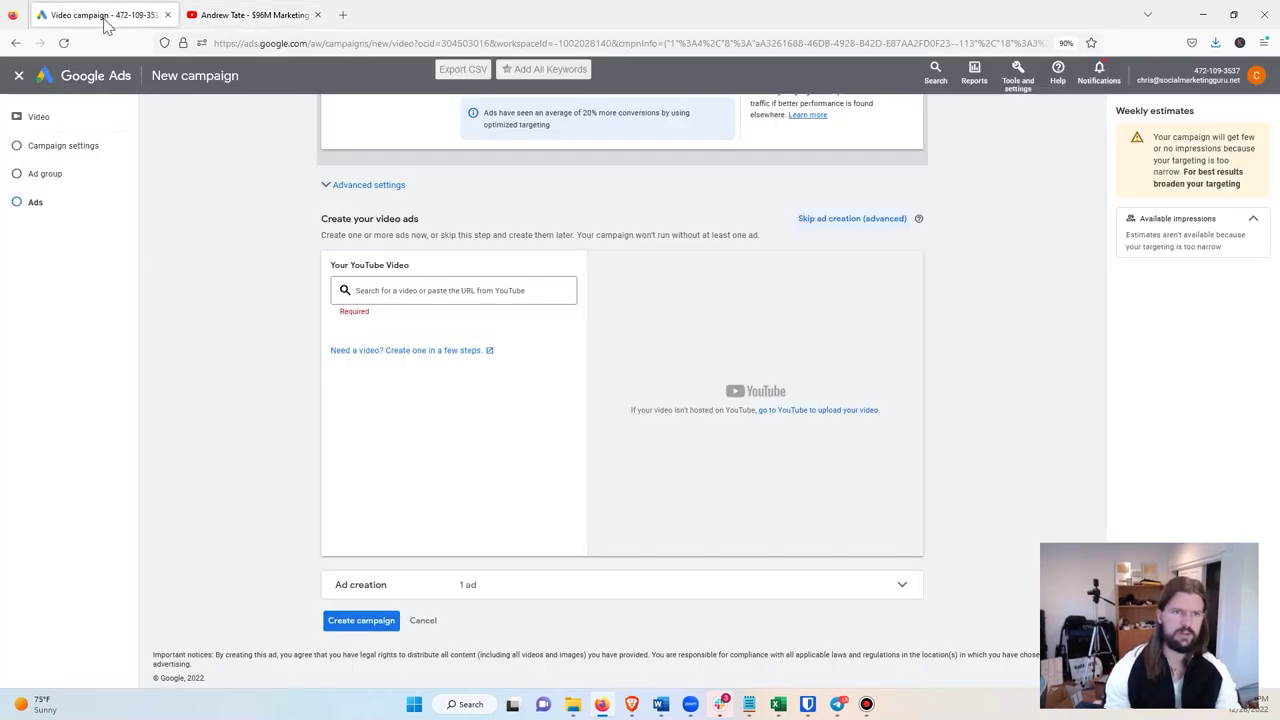
left_click(420, 290)
key("ctrl+v")
scroll(265, 325, "down", 1)
scroll(265, 325, "down", 2)
- Set the video ad's call-to-action to "Learn more", leaving the final URL blank
left_click(452, 305)
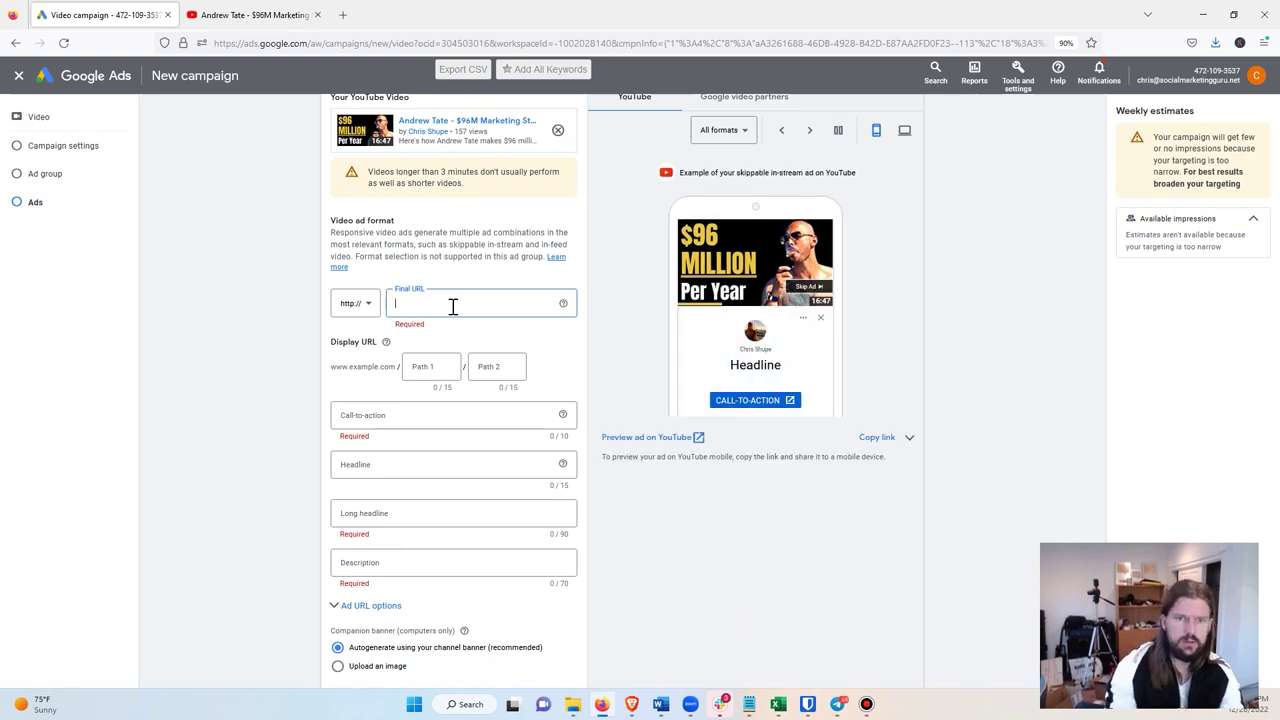
scroll(254, 386, "down", 1)
left_click(417, 362)
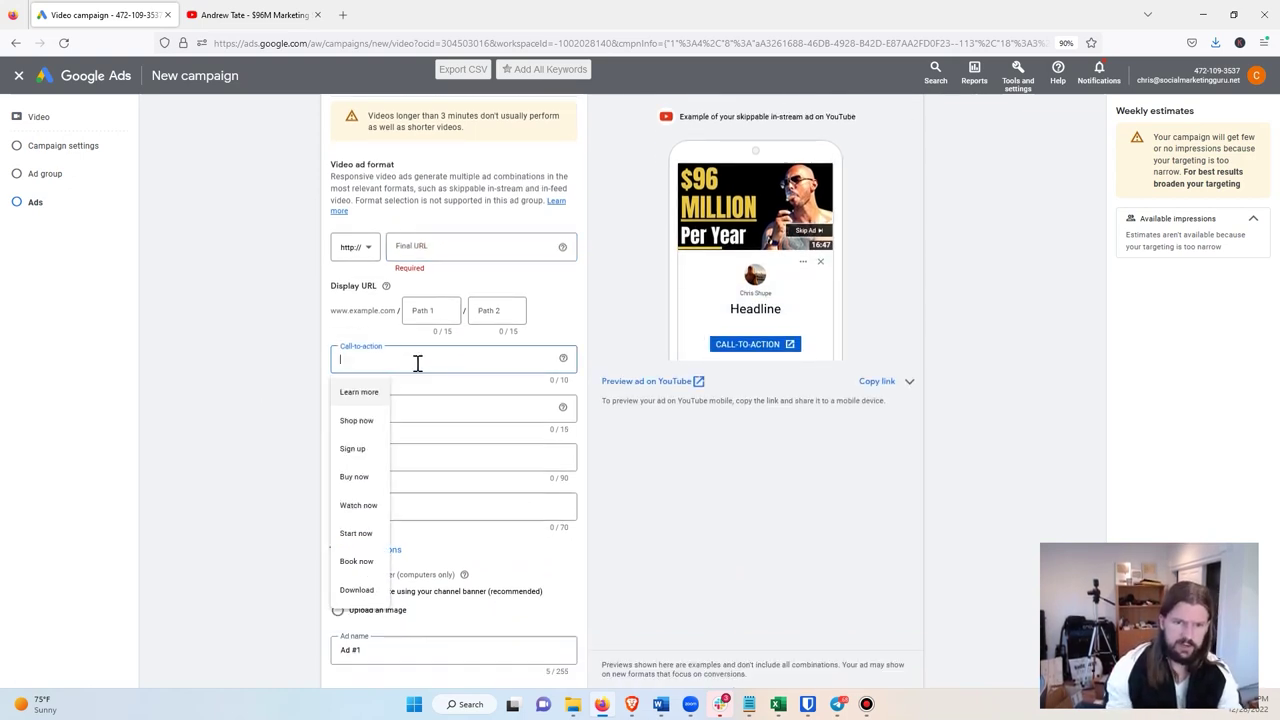
left_click(272, 412)
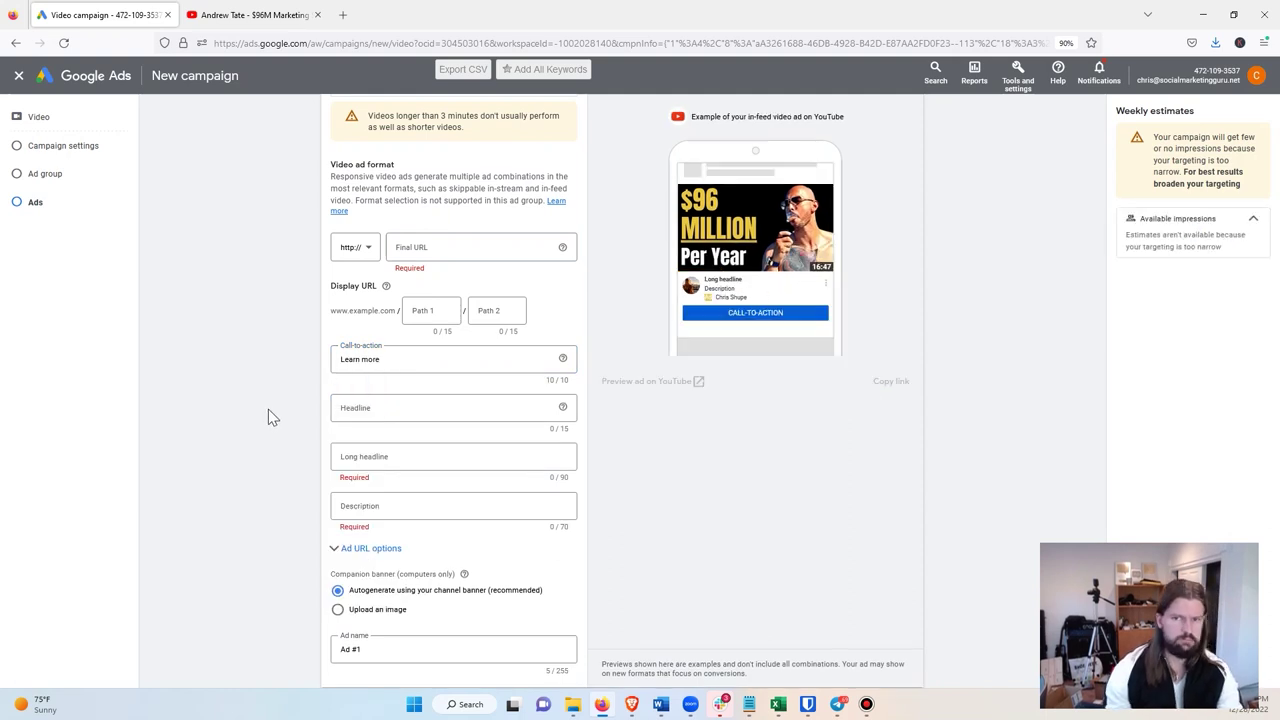
left_click(426, 362)
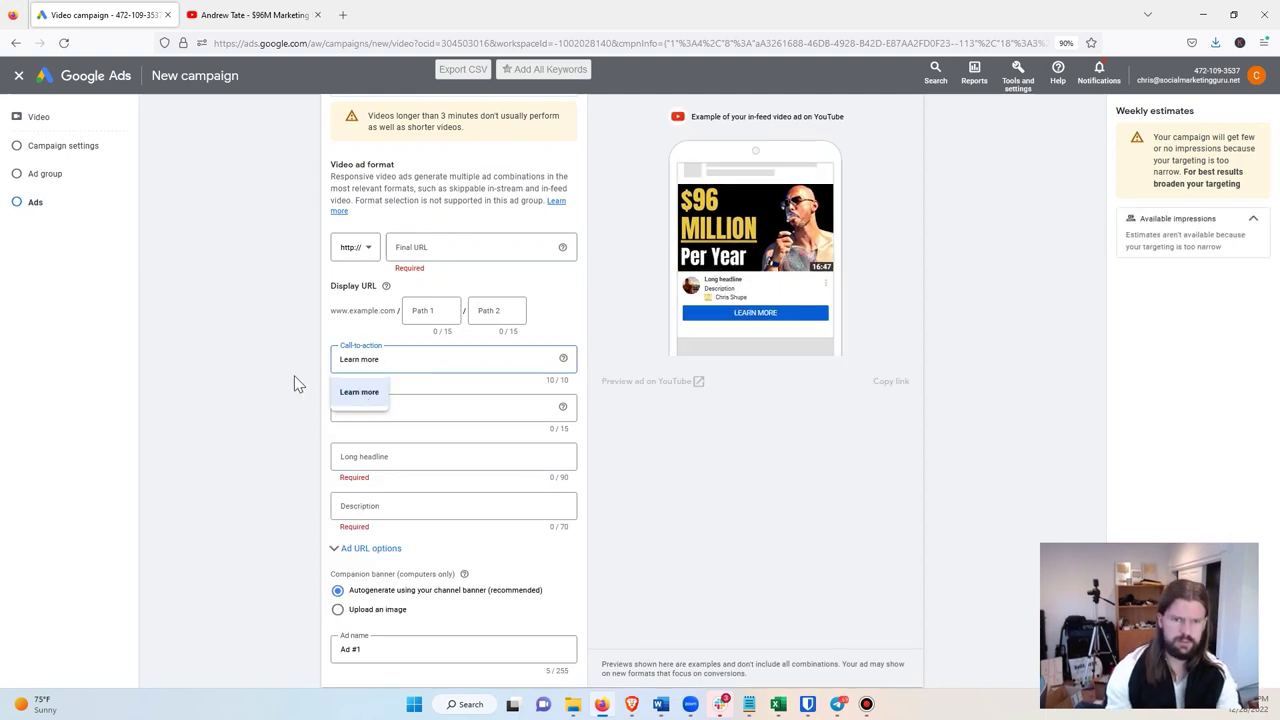
key("Escape")
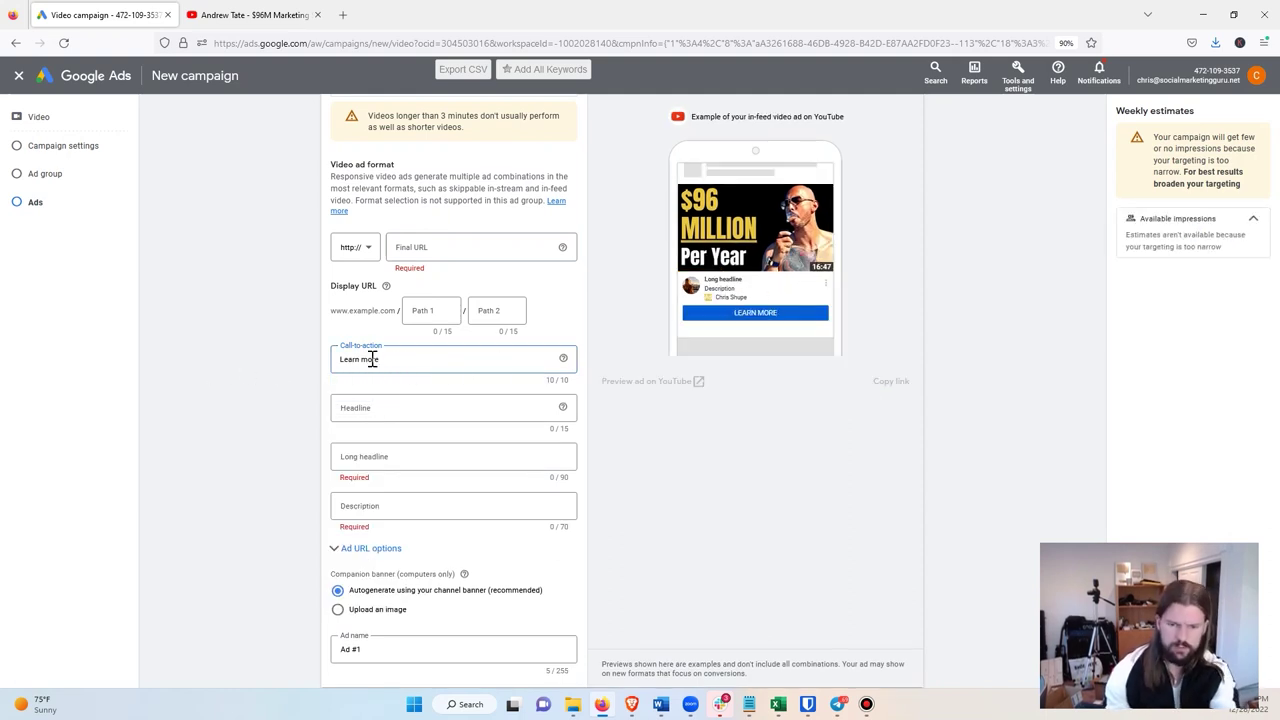
- Enter "Free Training" as the video ad's headline
left_click(391, 410)
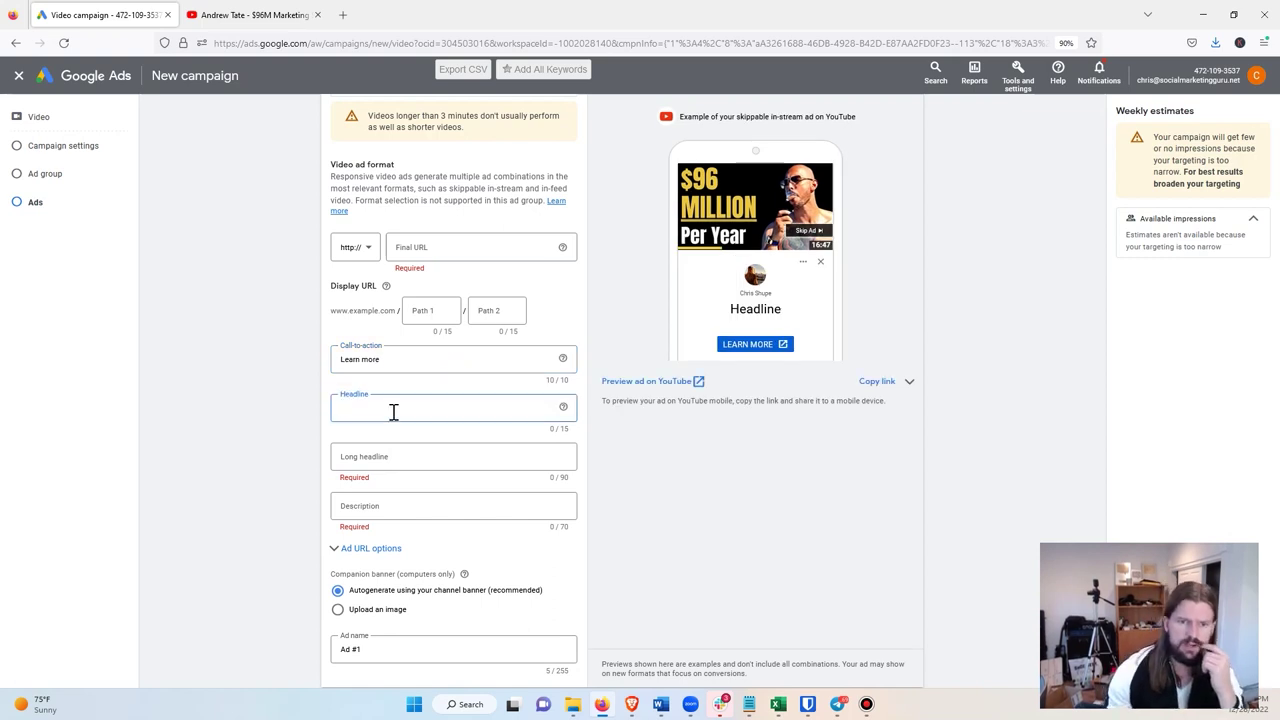
left_click(389, 471)
left_click(372, 418)
left_click(372, 418)
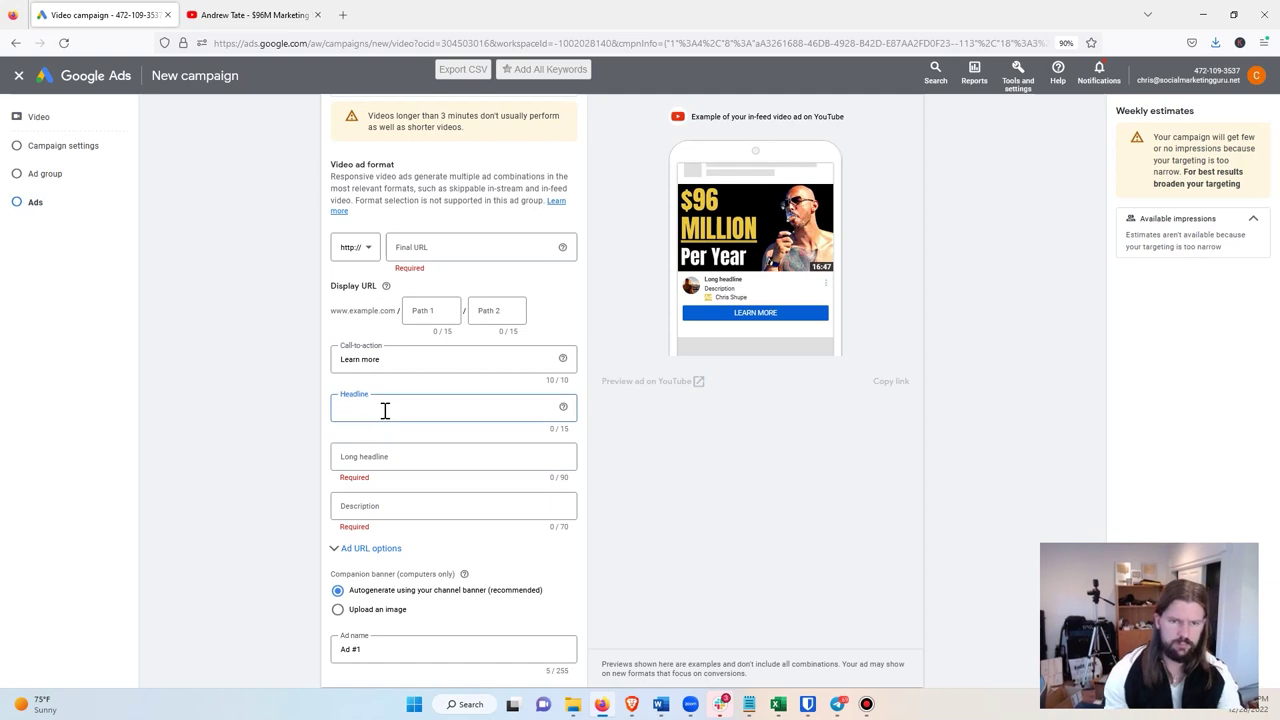
type("Free Tra")
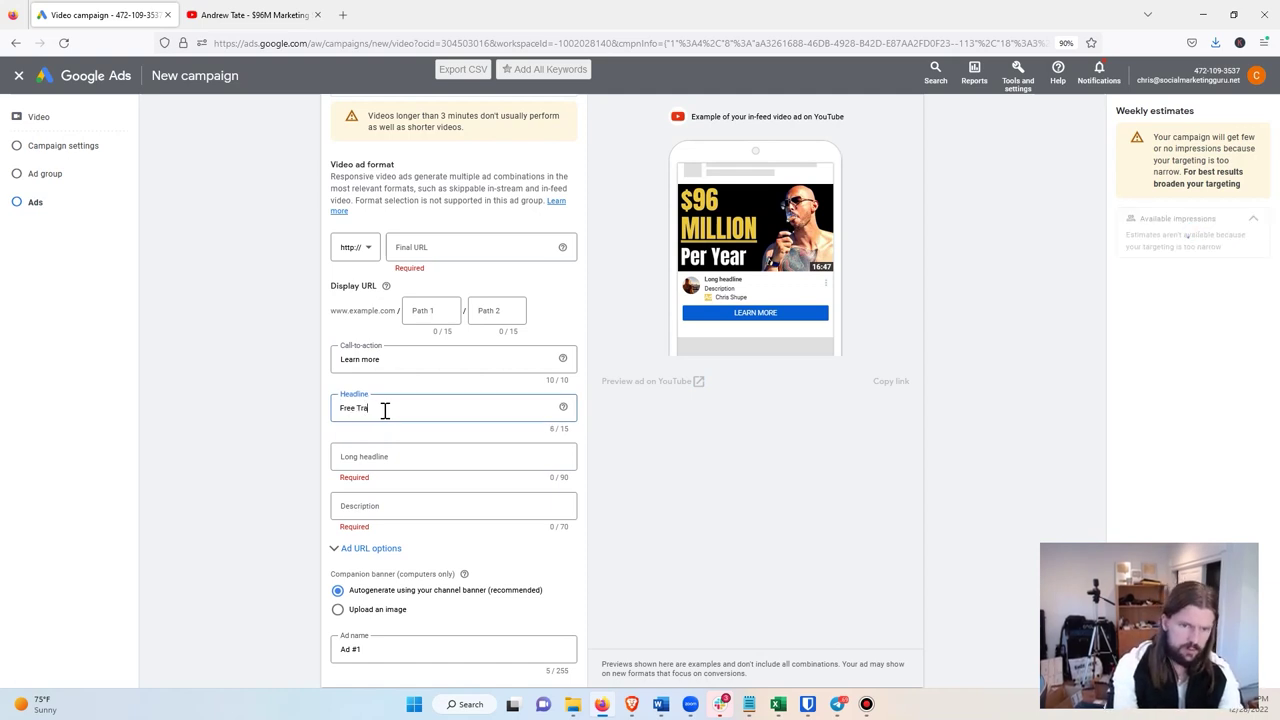
type("ining")
- Enter "Learn how to do YouTube ads to make 10K+ per month" as the ad's long headline
left_click(397, 456)
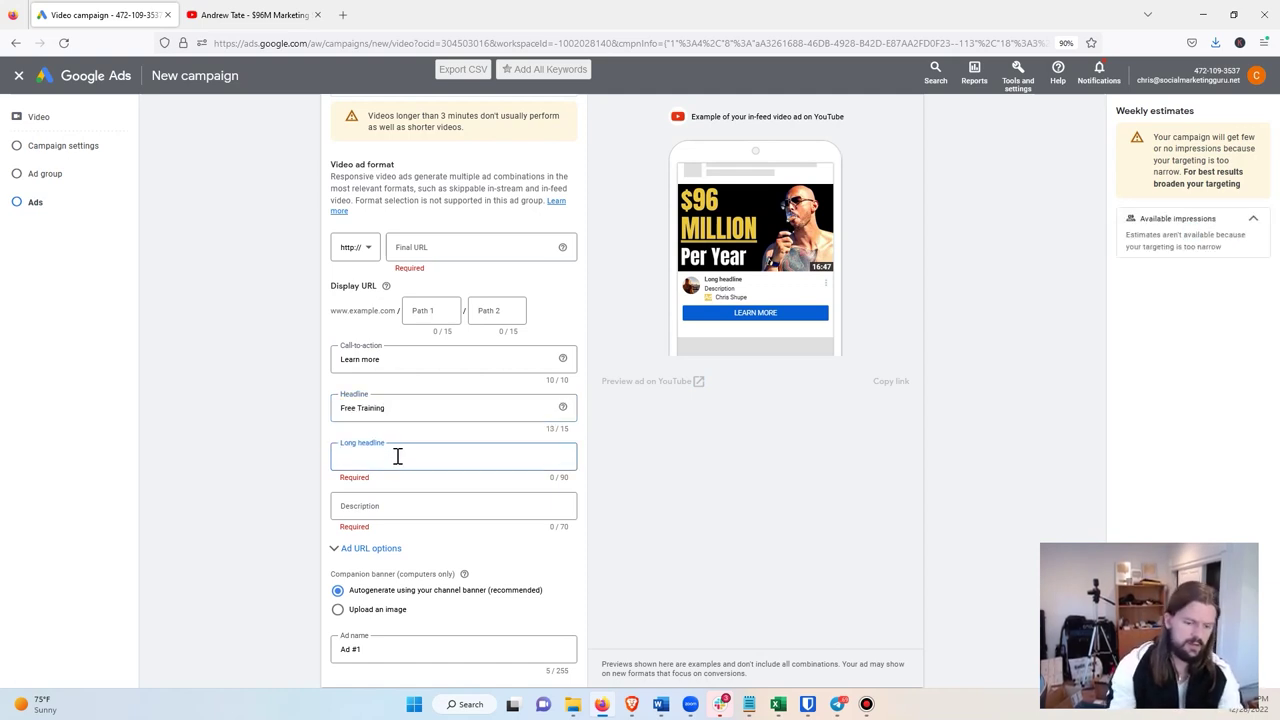
type("Learn")
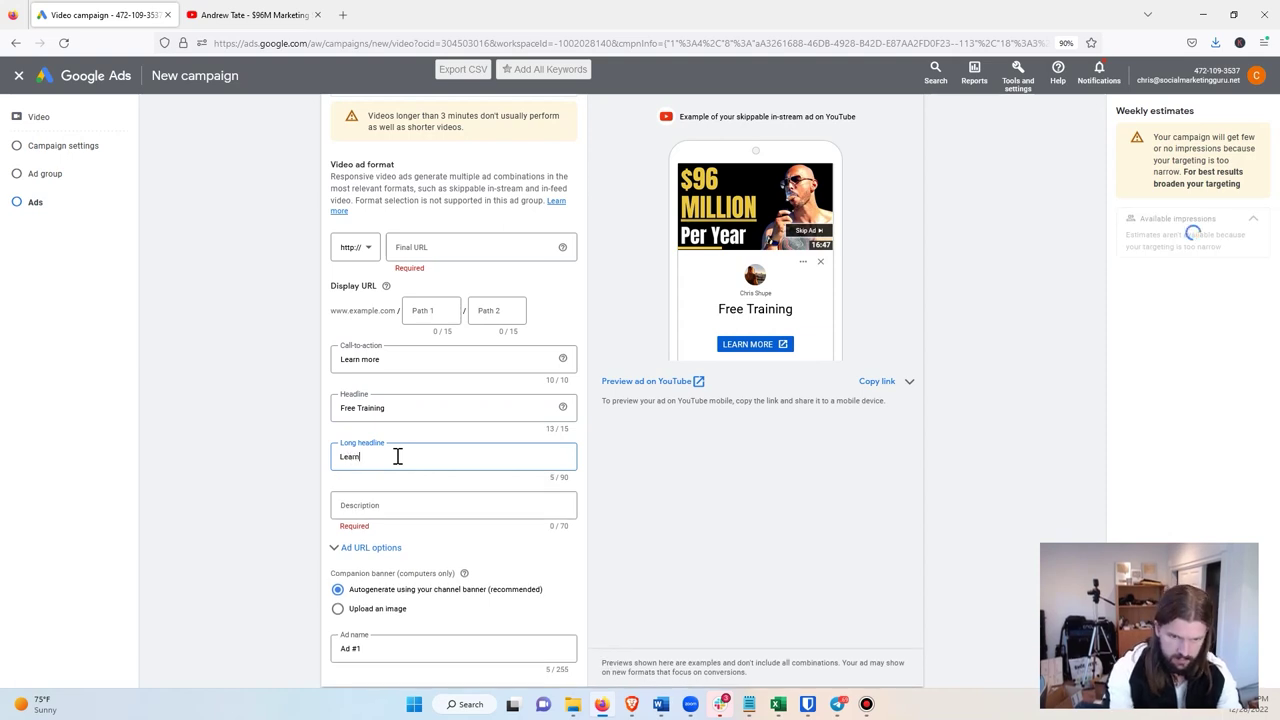
type(" how to do ")
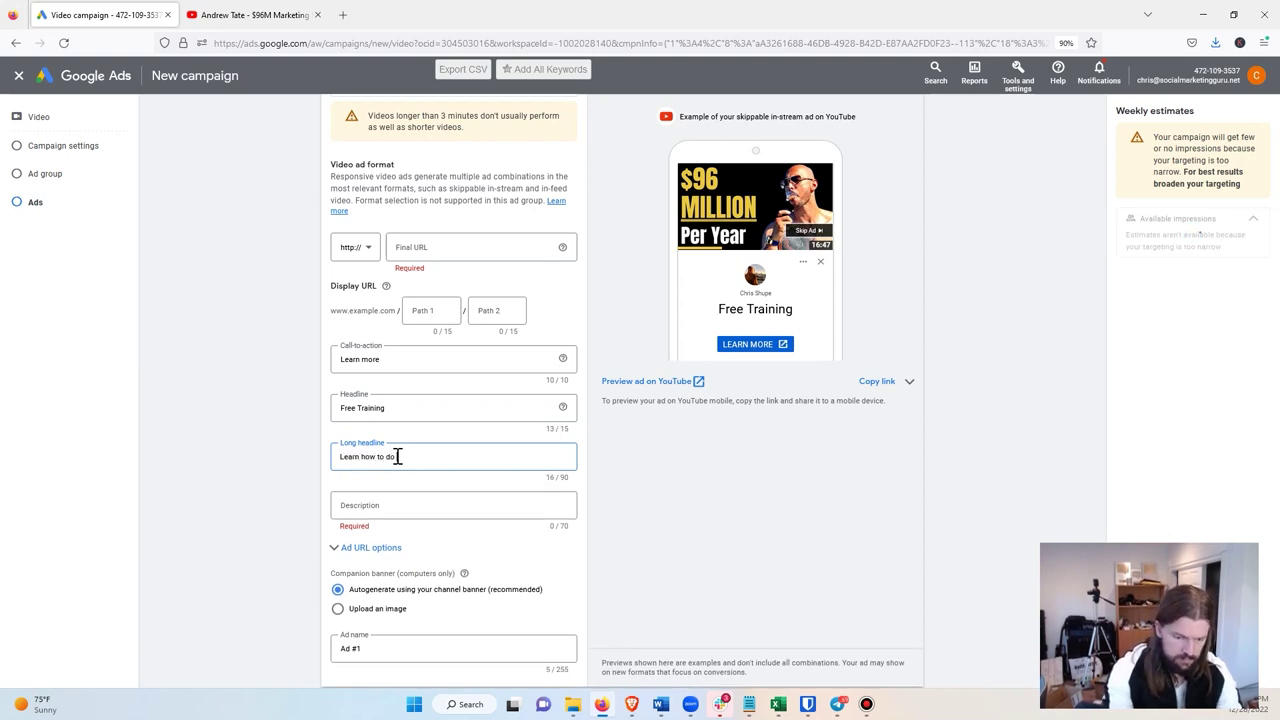
type("YouTube ads to make 10K")
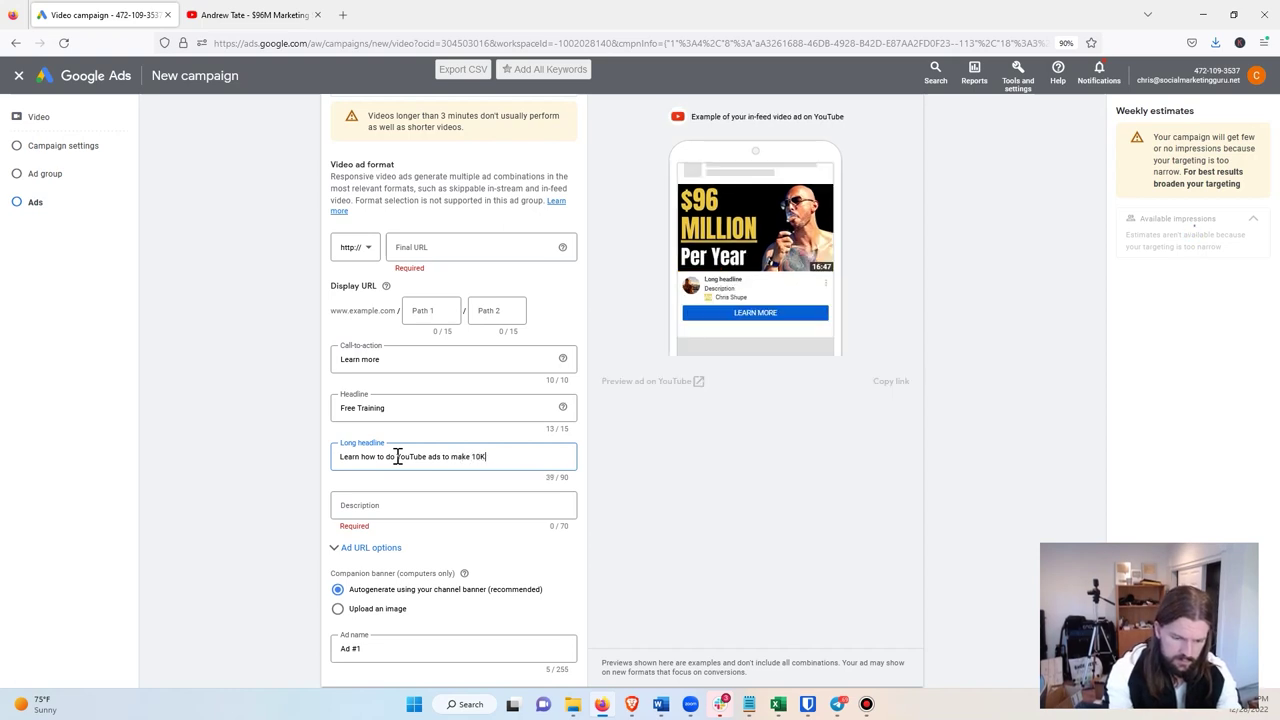
type("+ per month")
left_click_drag(524, 459, 286, 466)
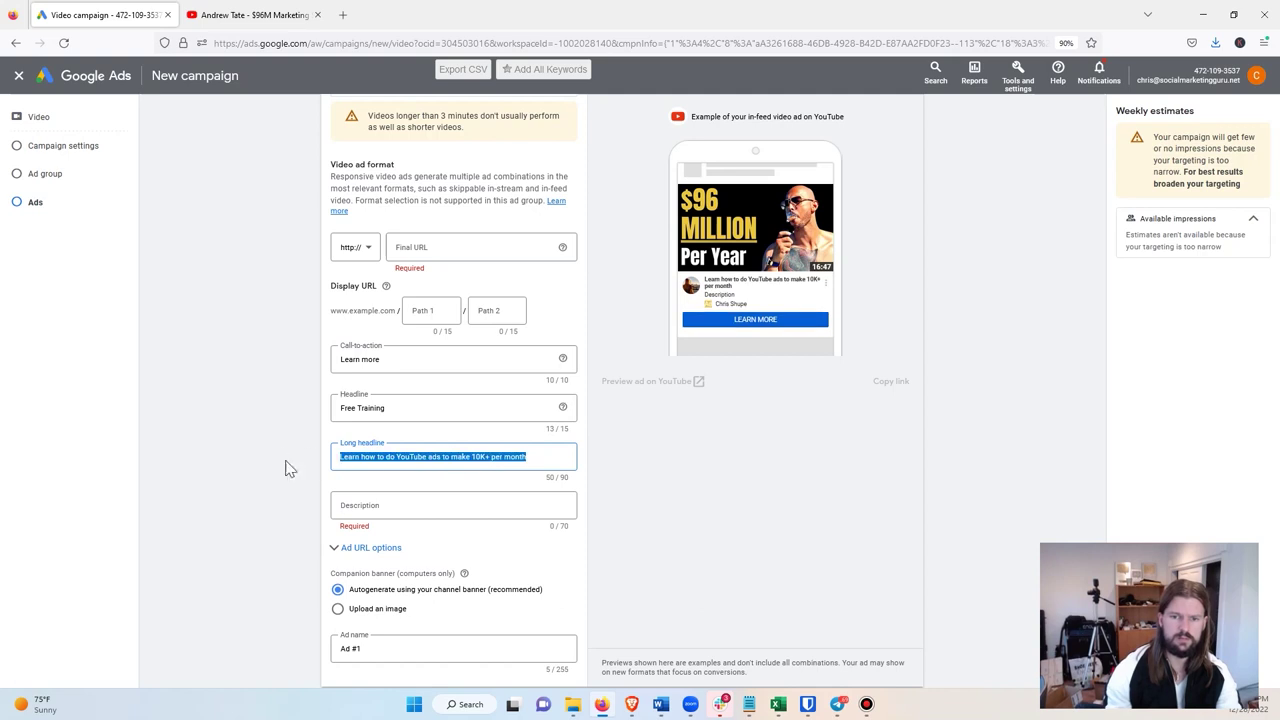
left_click(275, 450)
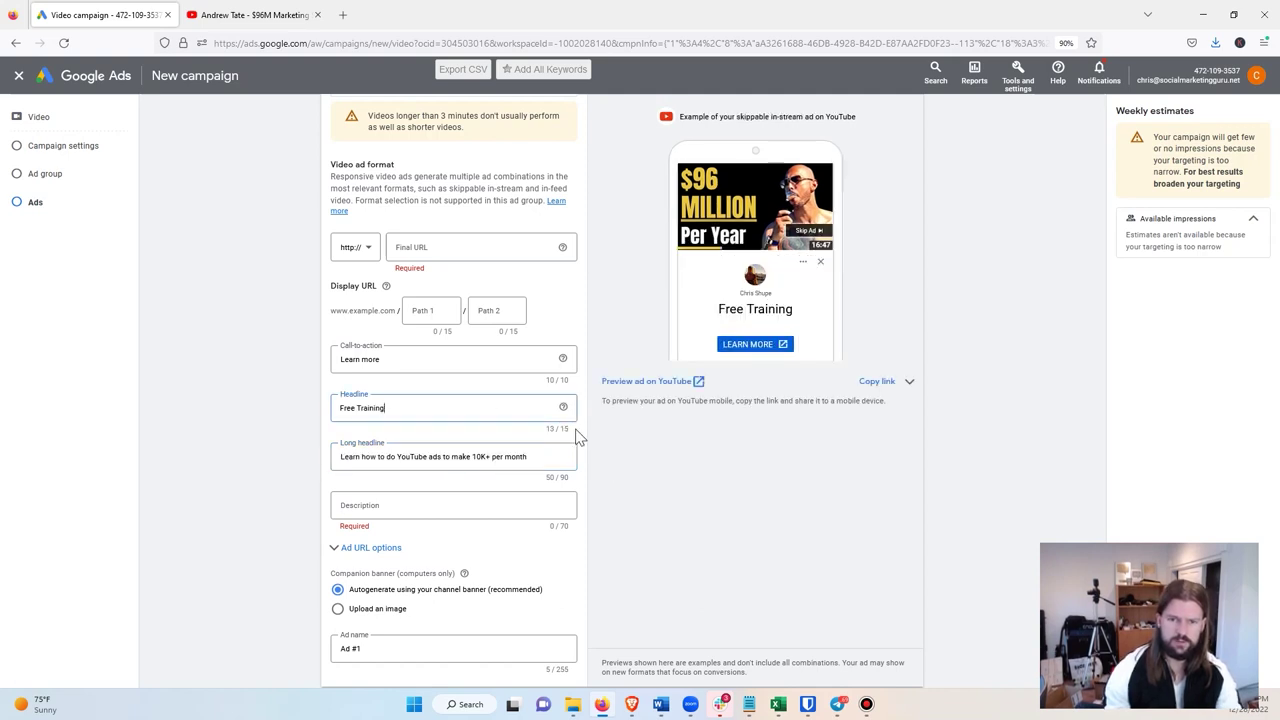
left_click(349, 418)
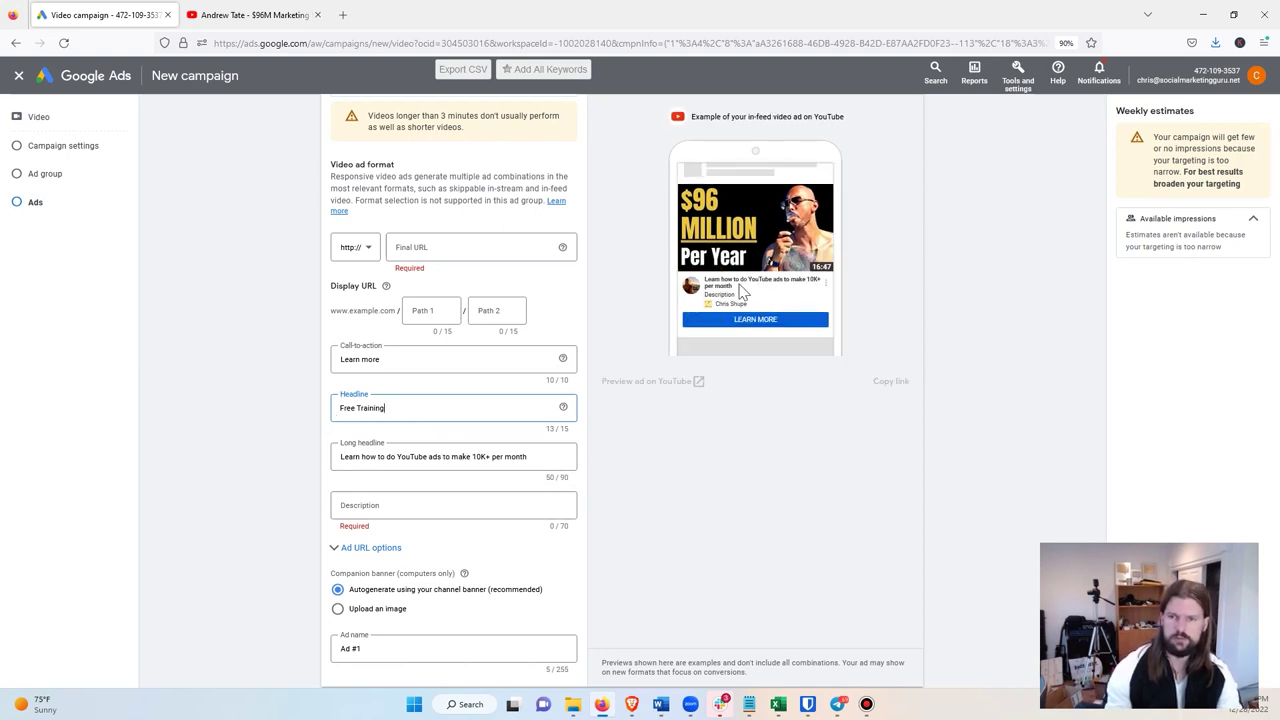
- Enter "Click here to learn how absolutely free" as the ad's description
left_click(428, 508)
type("Cl")
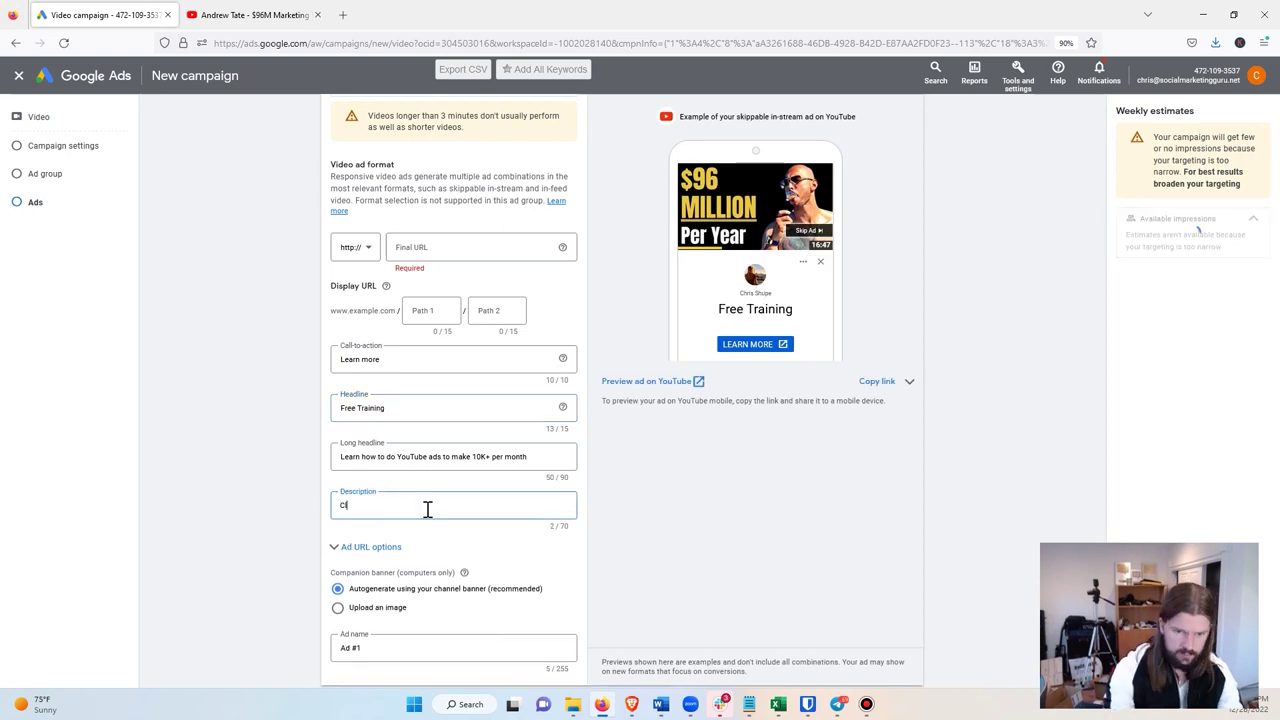
type("ick here to lear")
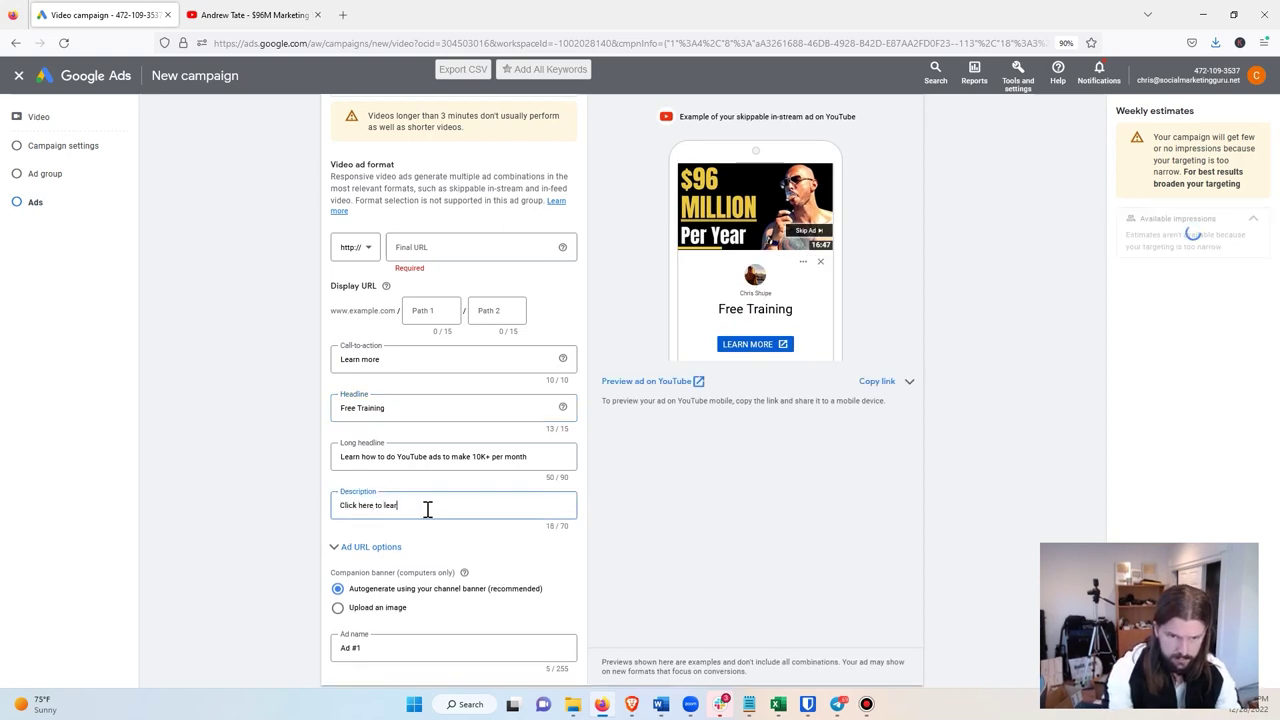
type("n how absolutely free")
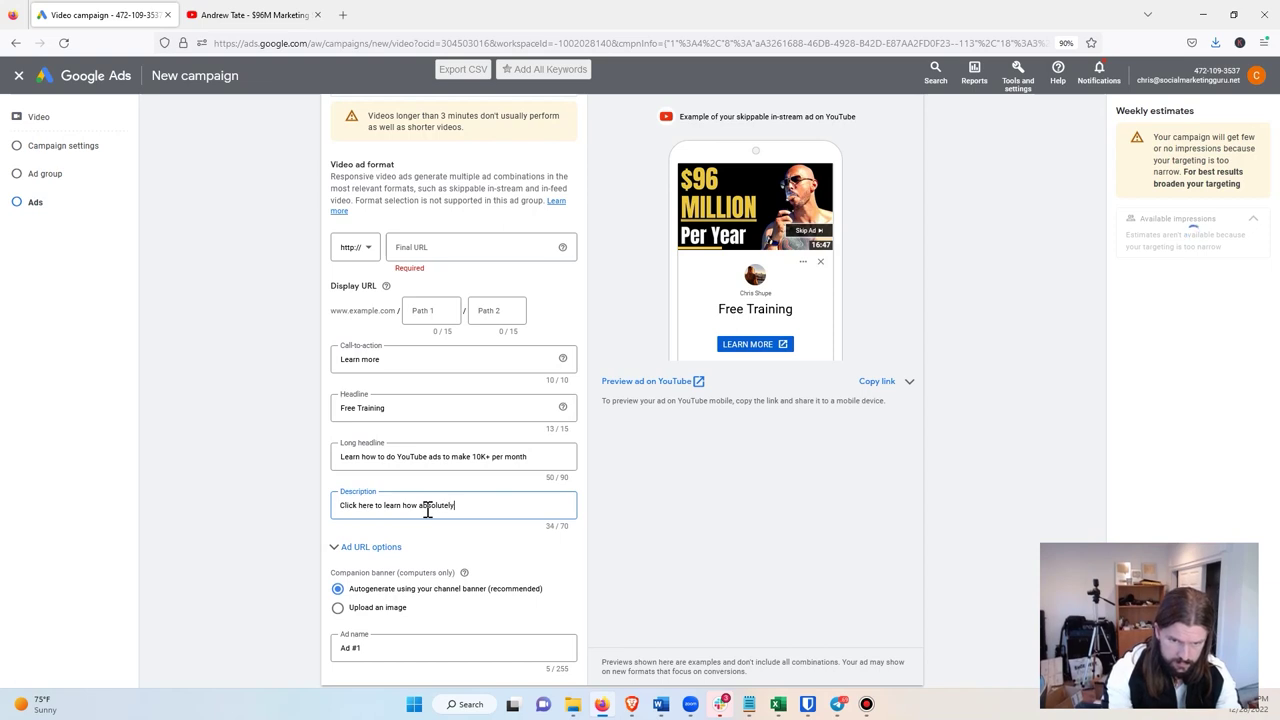
left_click(276, 497)
scroll(276, 481, "down", 1)
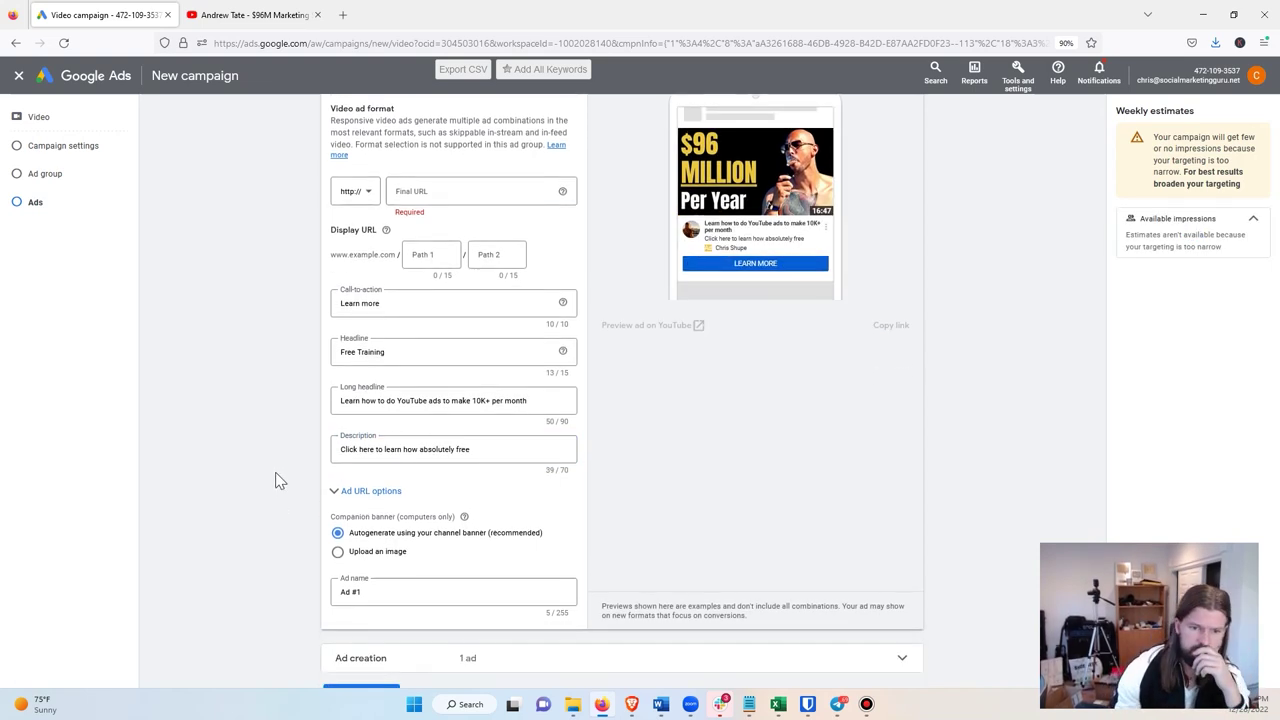
scroll(276, 481, "down", 1)
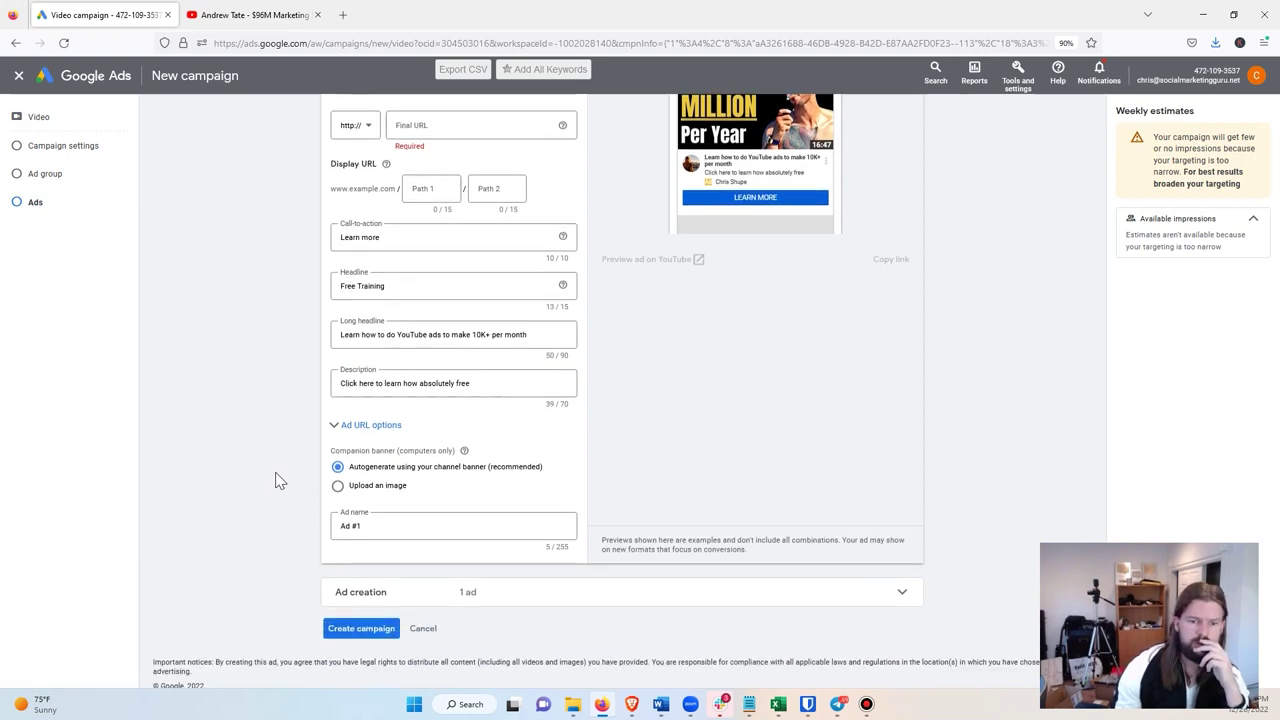
left_click(368, 621)
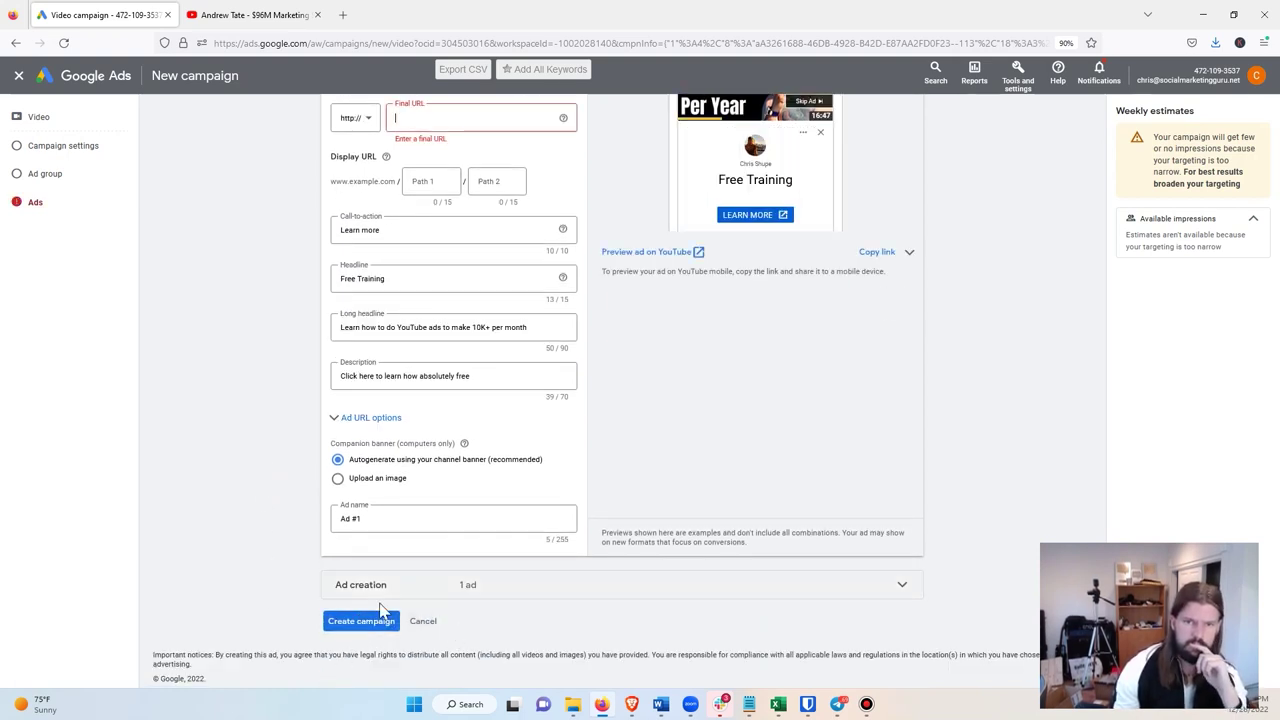
left_click(423, 118)
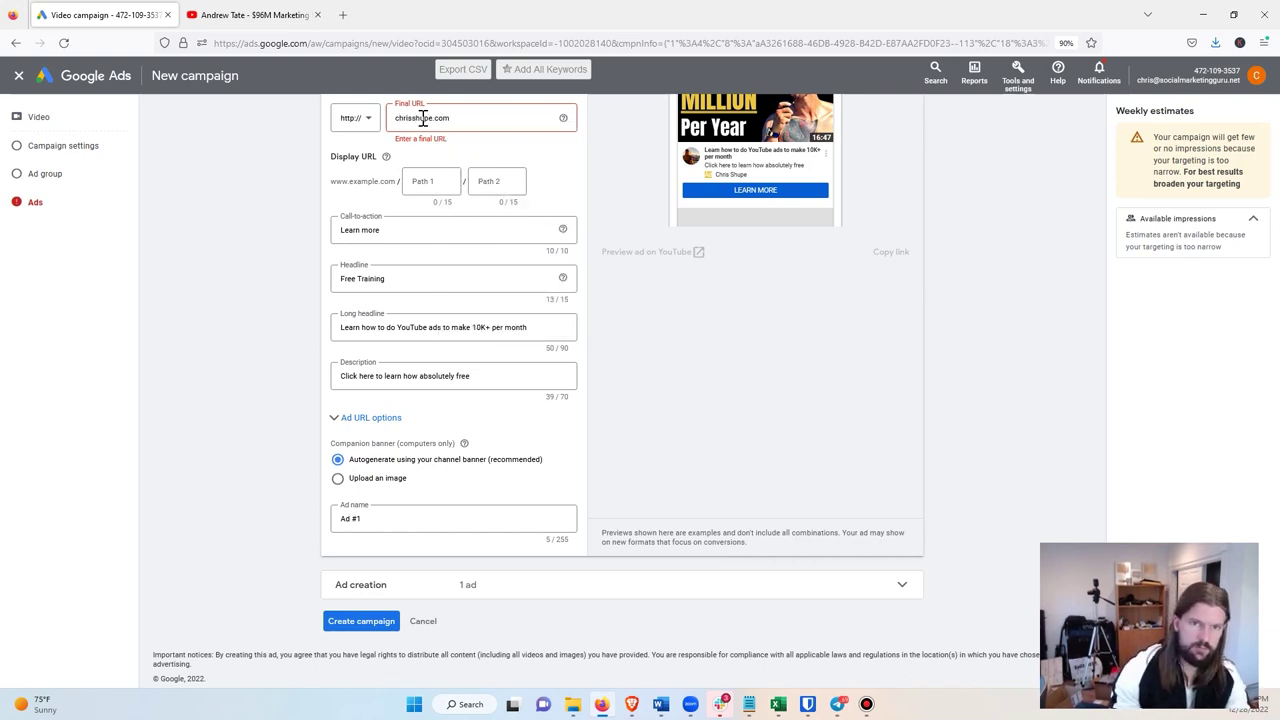
left_click(349, 118)
left_click(350, 162)
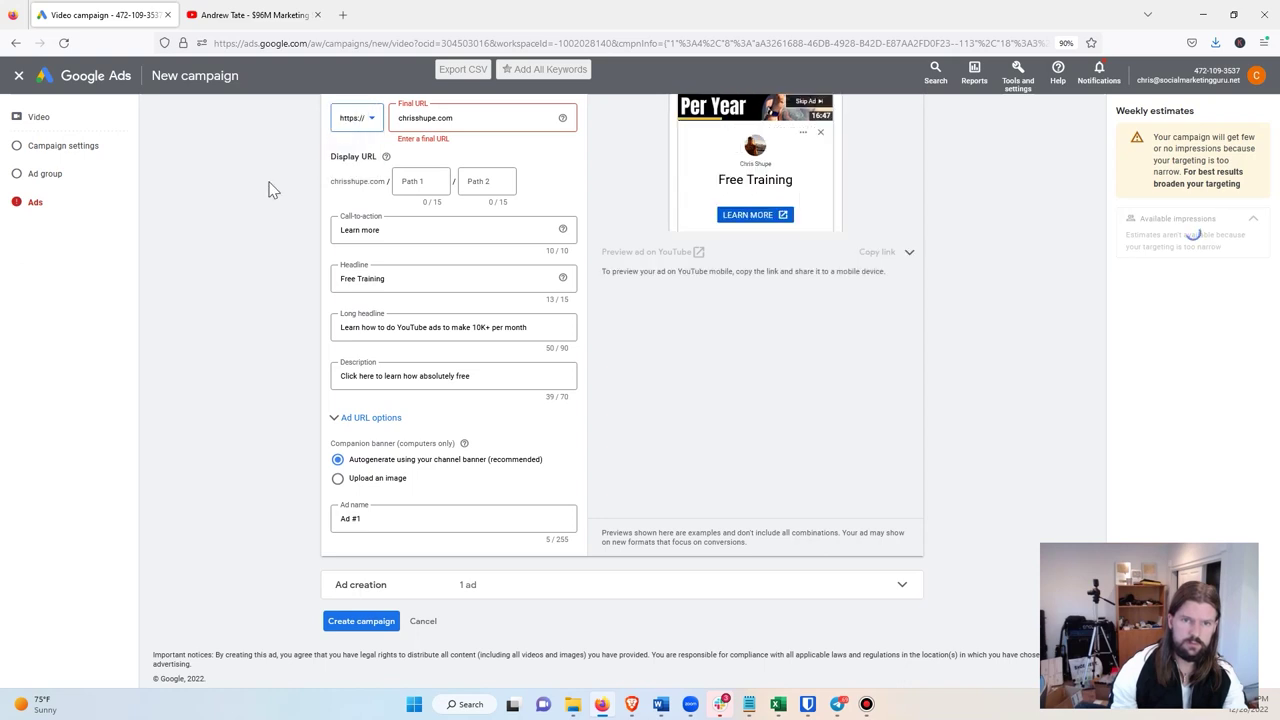
- Create the video campaign and close its review page to return to the campaigns overview
left_click(336, 619)
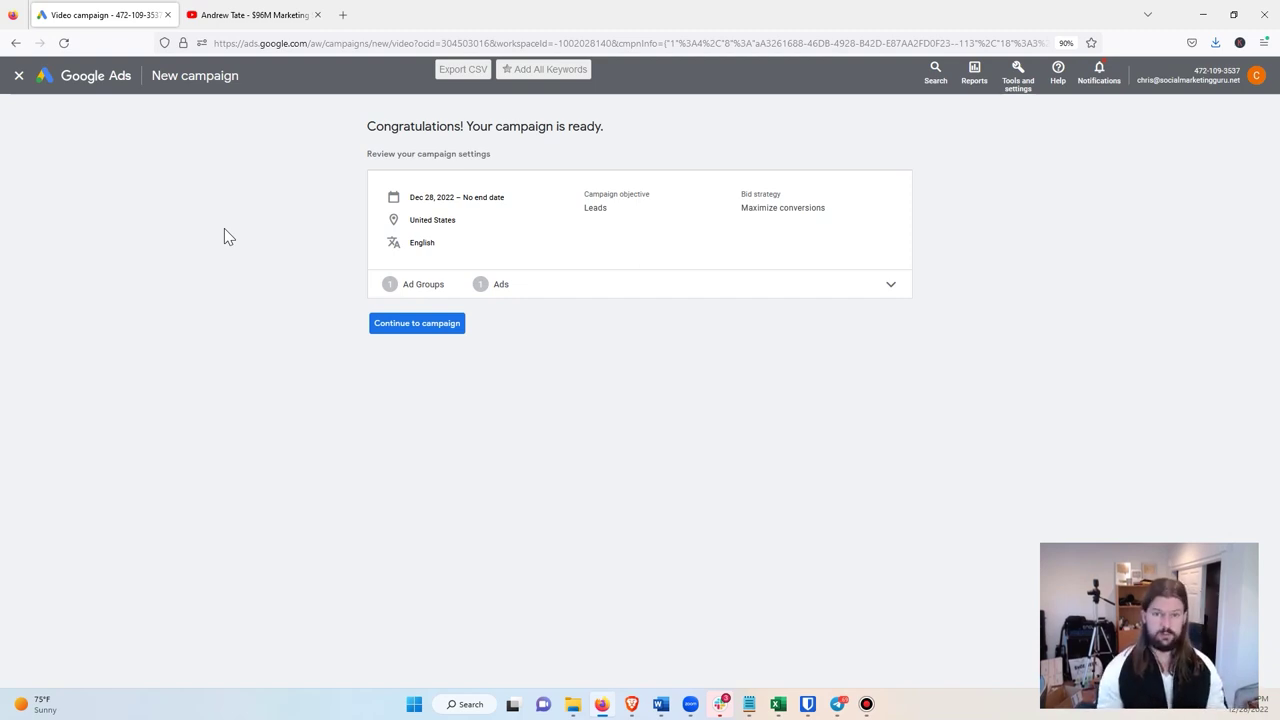
left_click(18, 76)
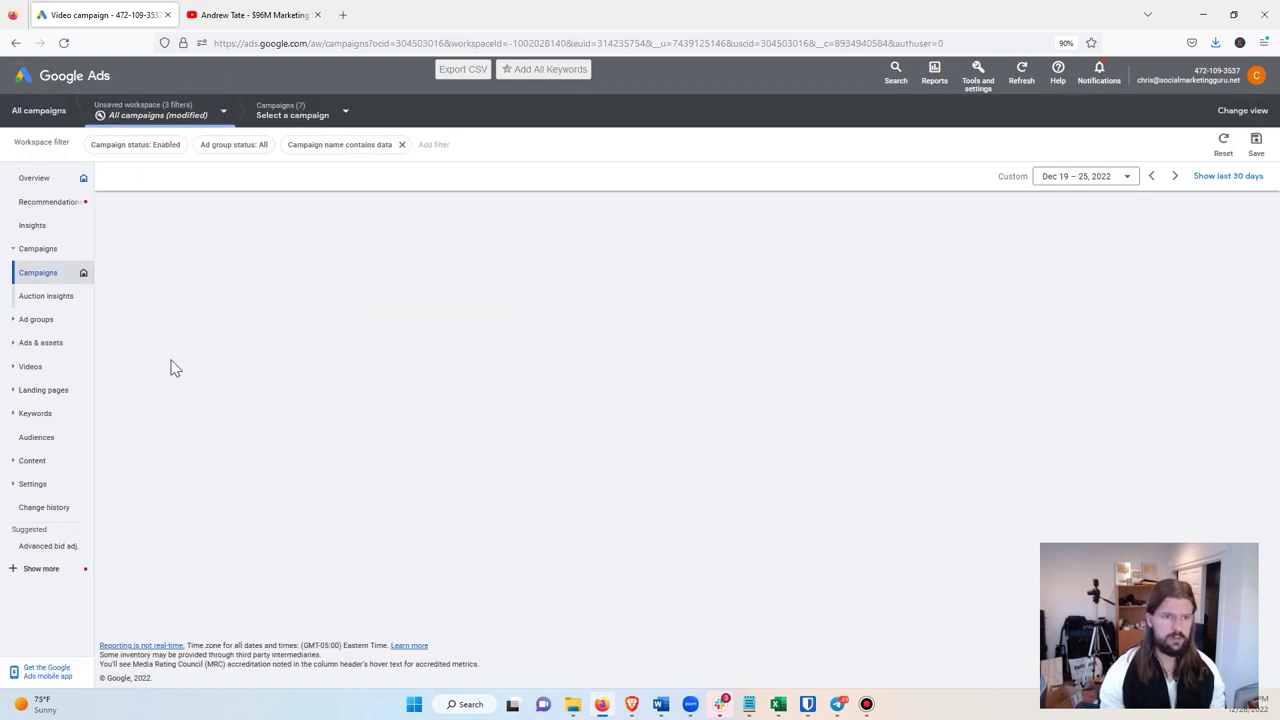